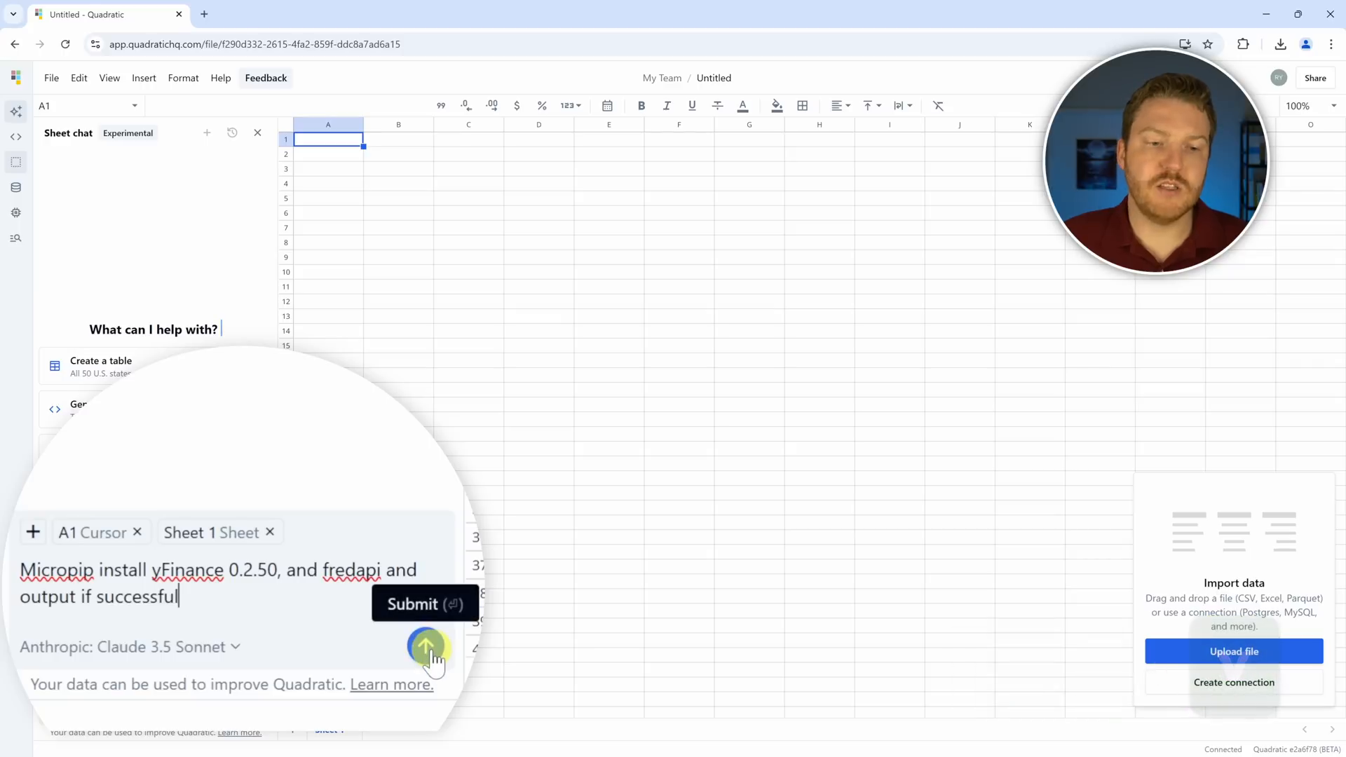
Step: Submit the chat prompt that installs yFinance 0.2.50 and fredapi, and clear the resulting output from cell A1
click(258, 711)
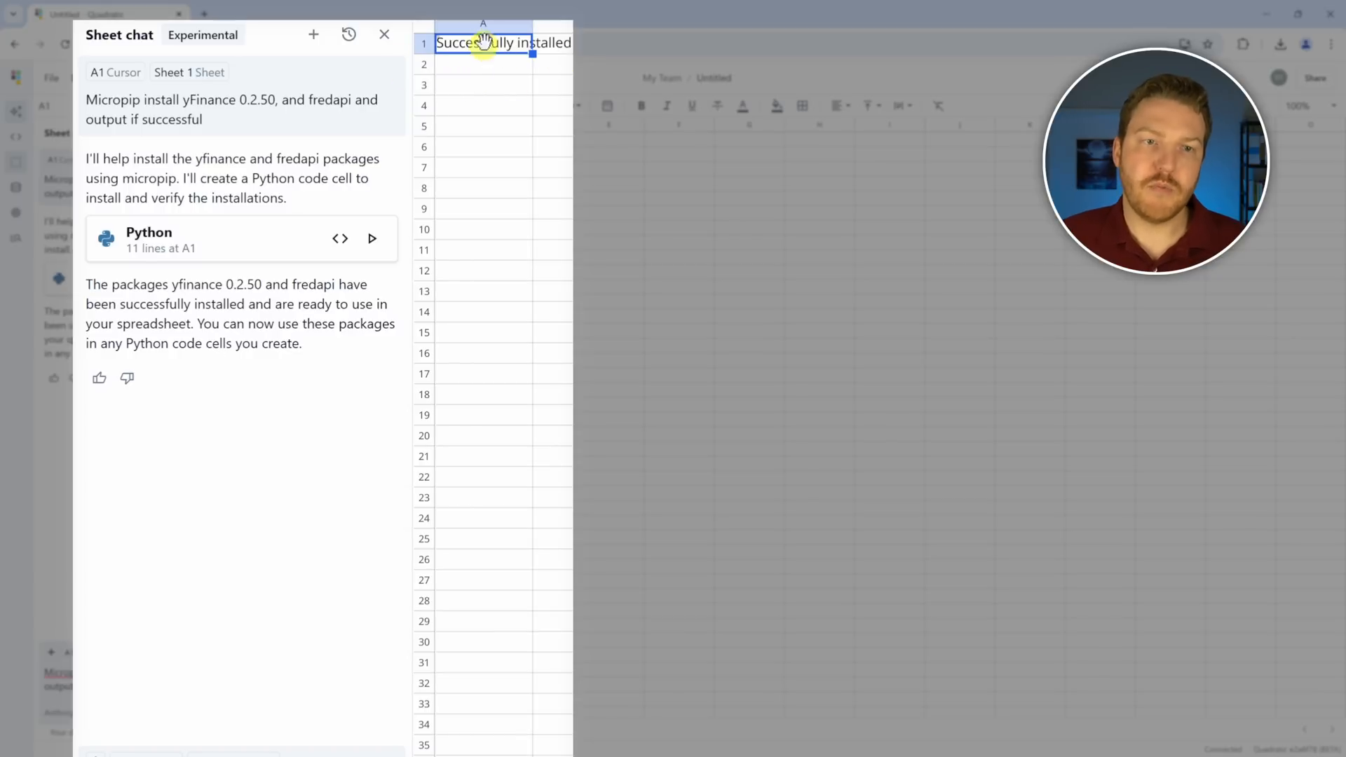
key(Delete)
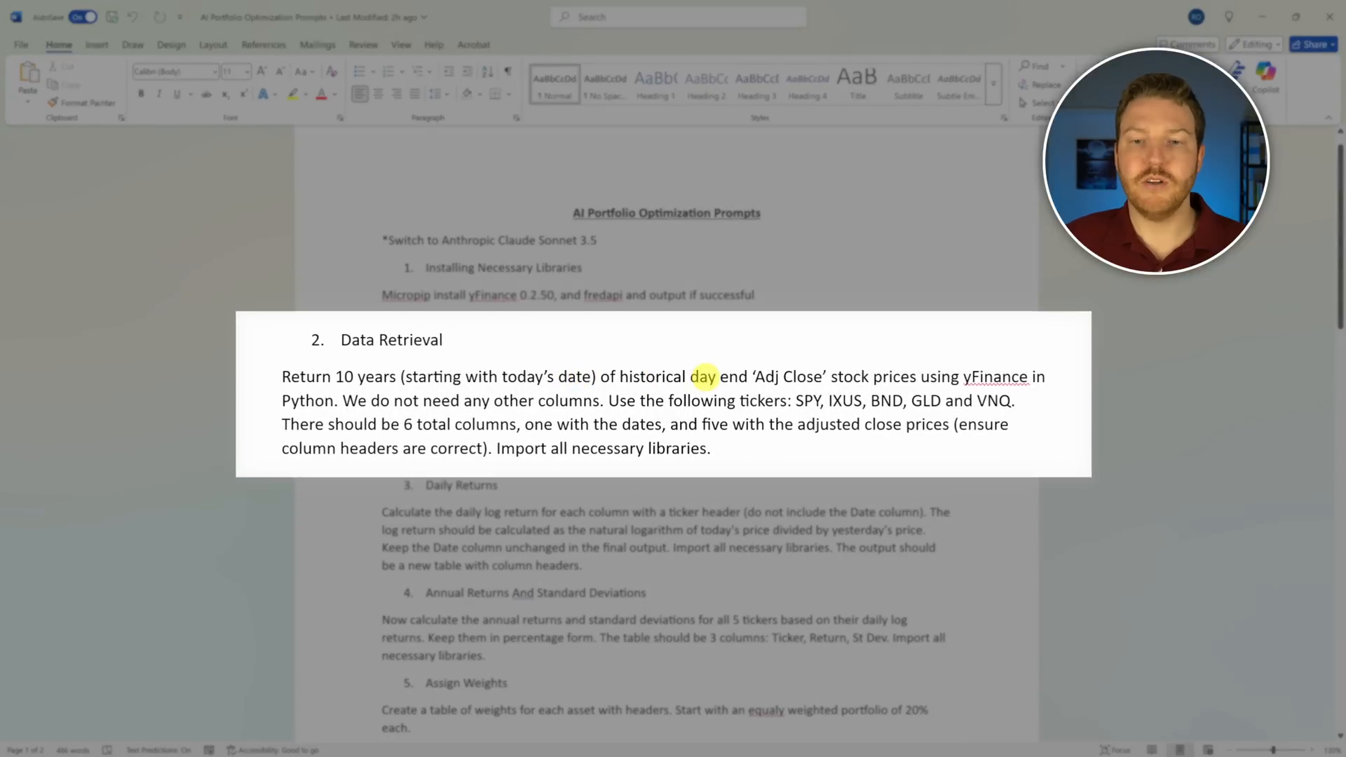
Step: In the Word prompts document, examine the Data Retrieval prompt's 'Adj Close' requirement, column restriction and the tickers SPY, IXUS, BND, GLD and VNQ
drag(756, 379, 844, 379)
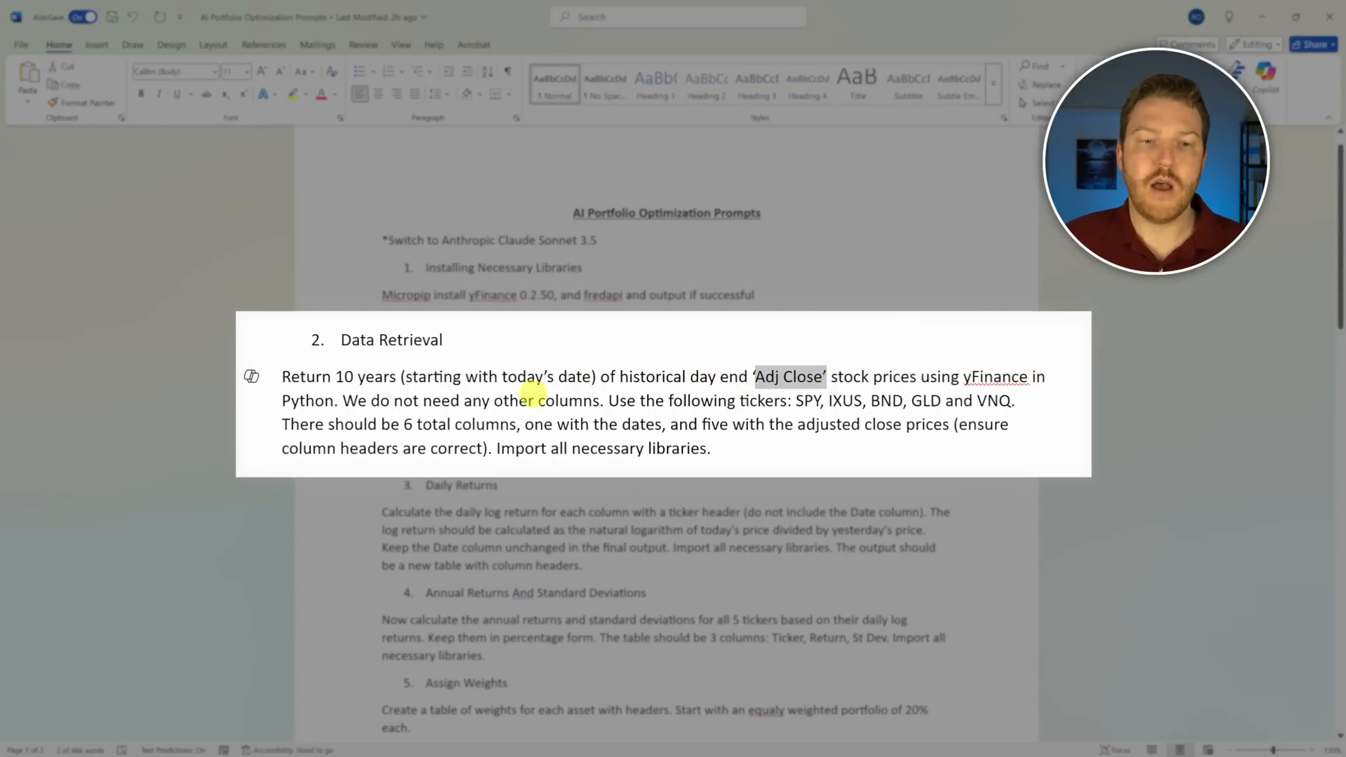
click(768, 358)
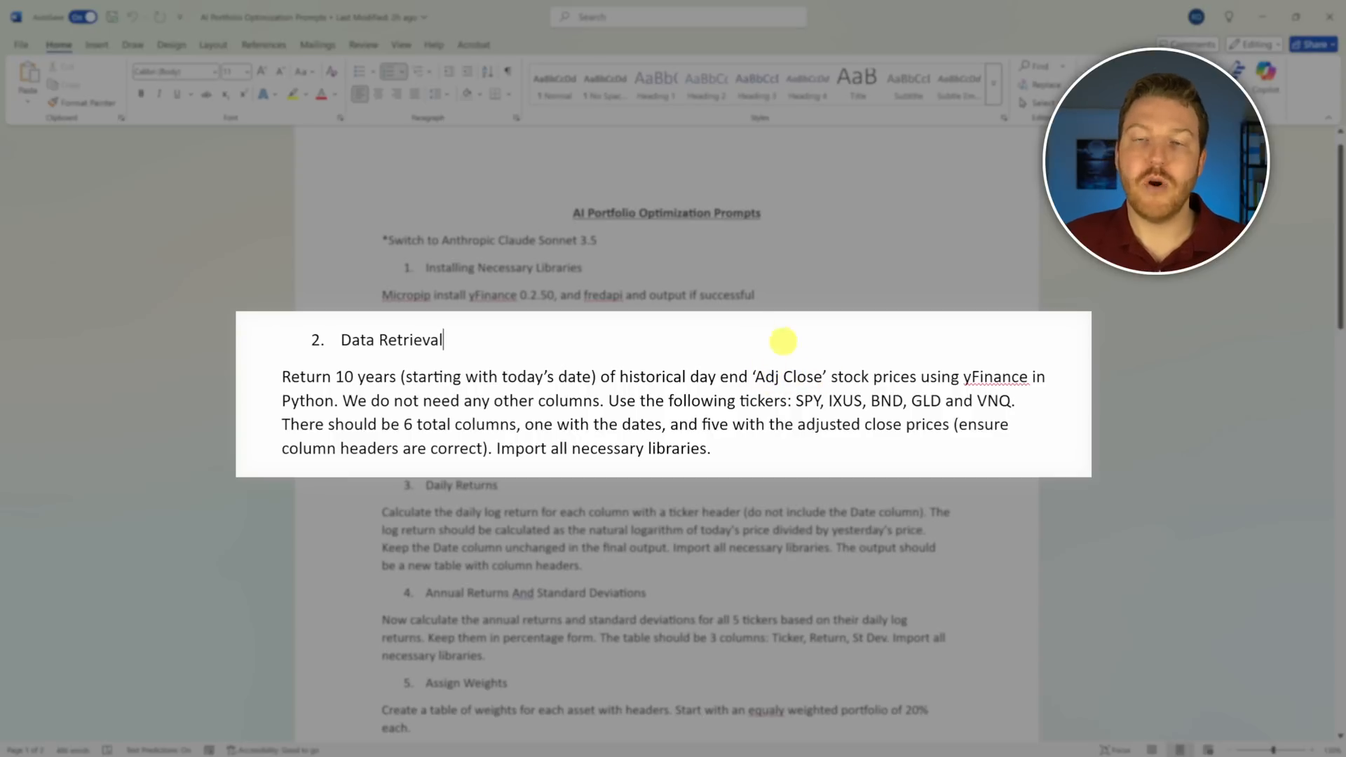
drag(355, 401, 586, 398)
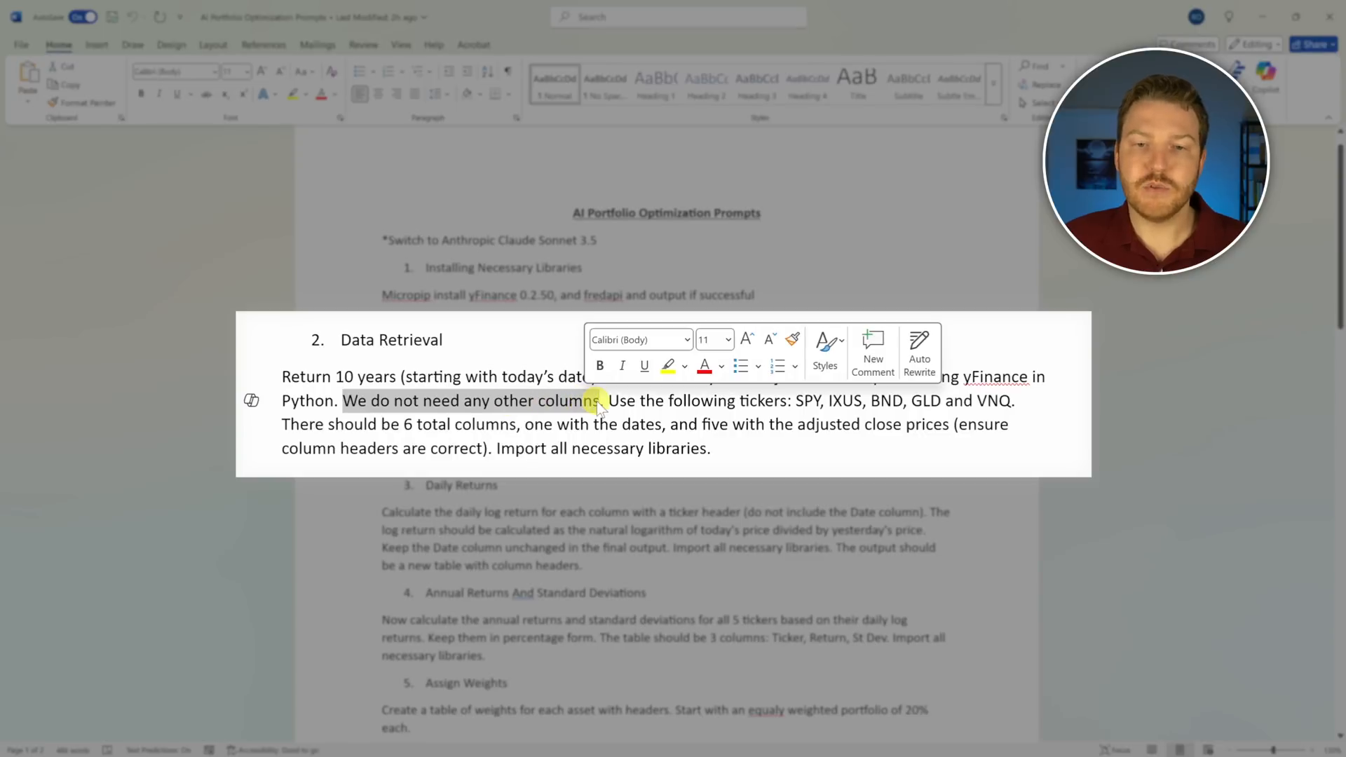
click(620, 401)
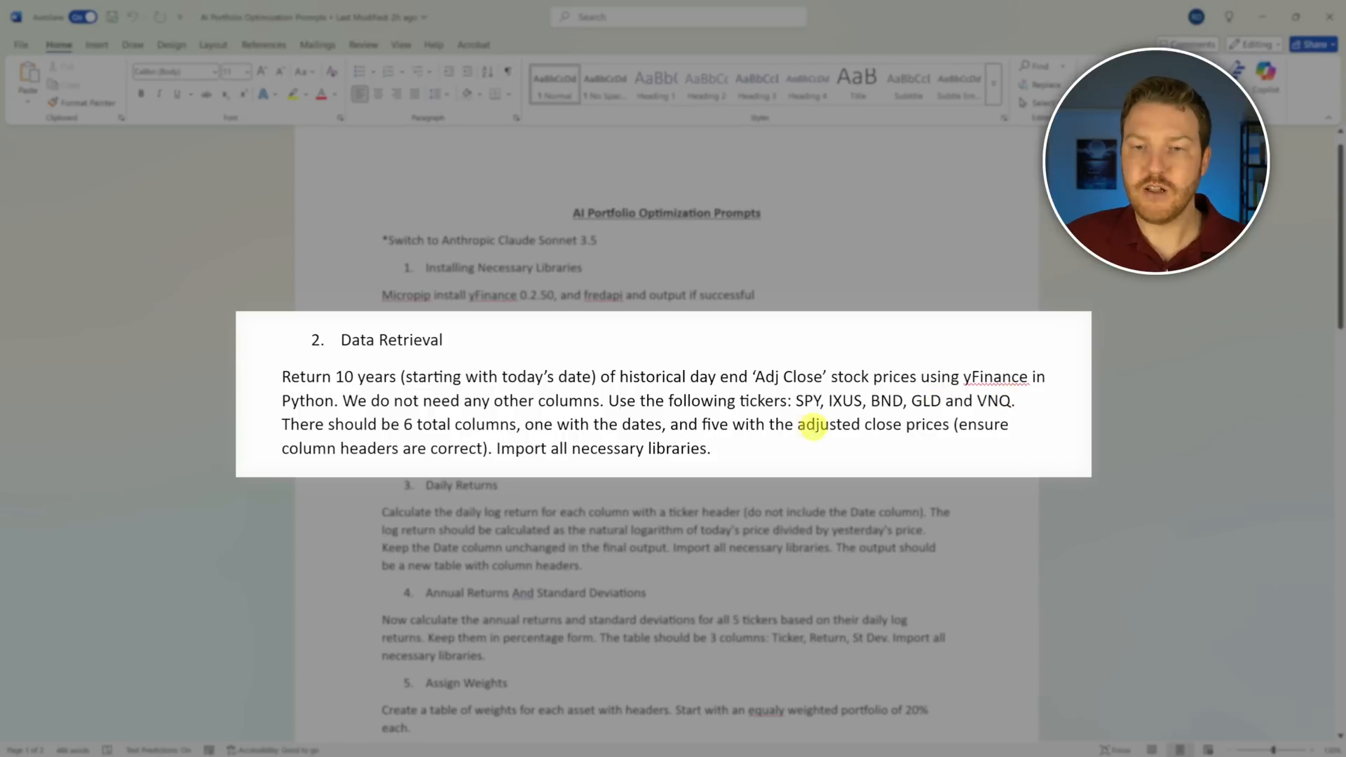
drag(800, 401, 817, 403)
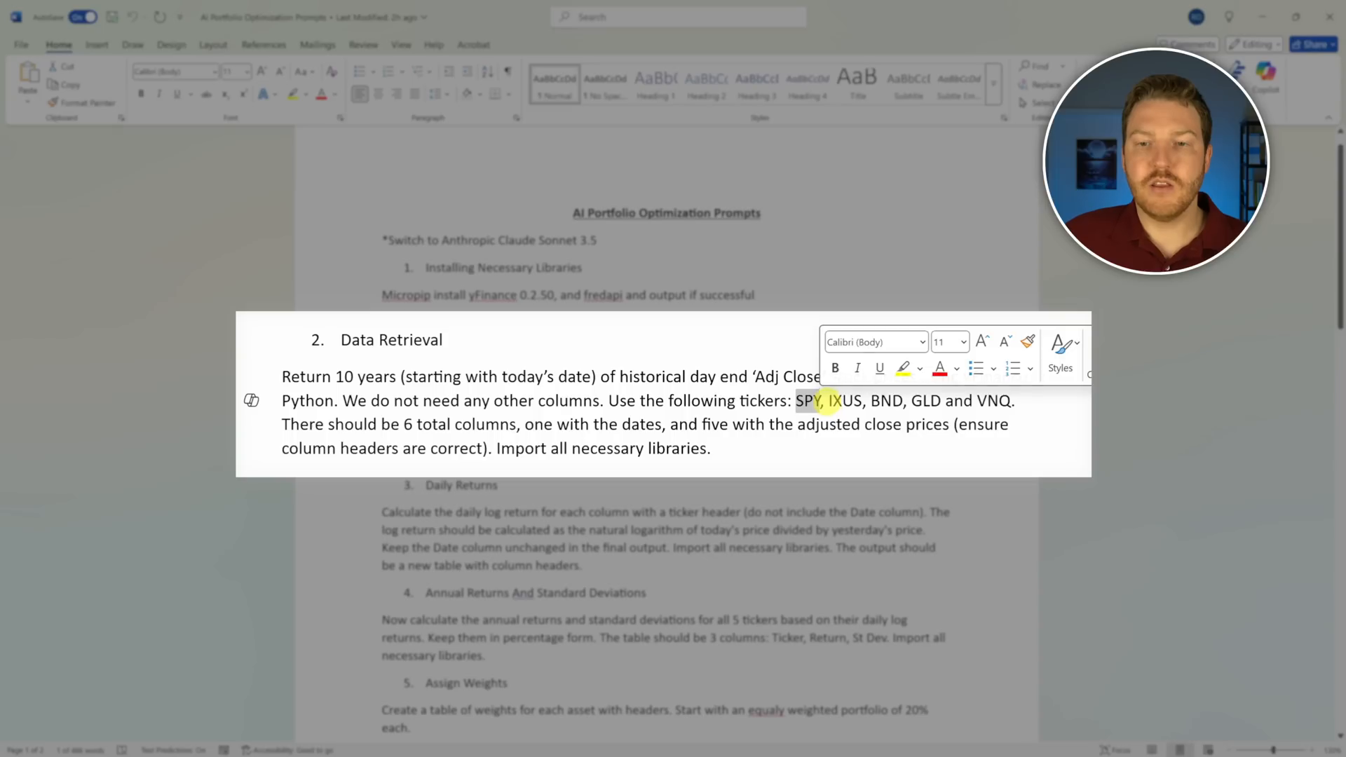
drag(829, 401, 863, 402)
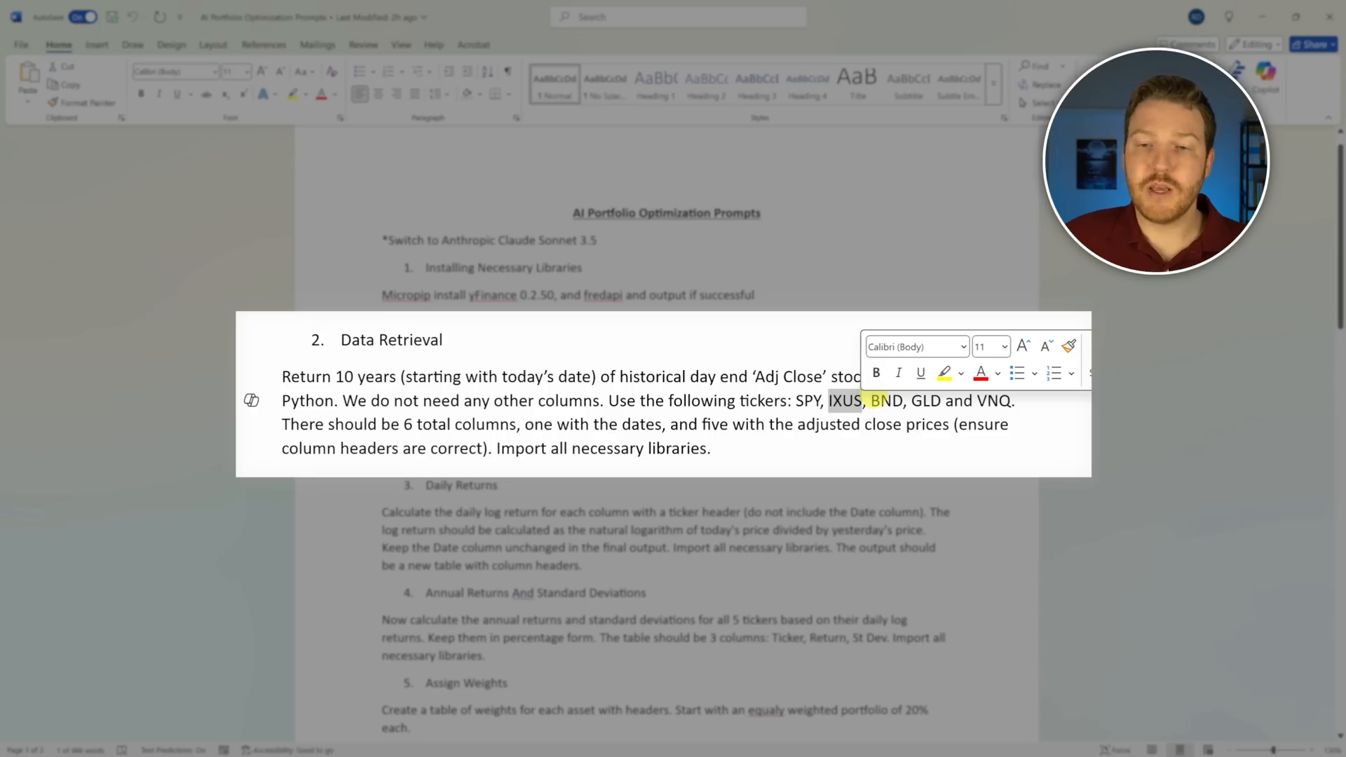
drag(871, 402, 903, 402)
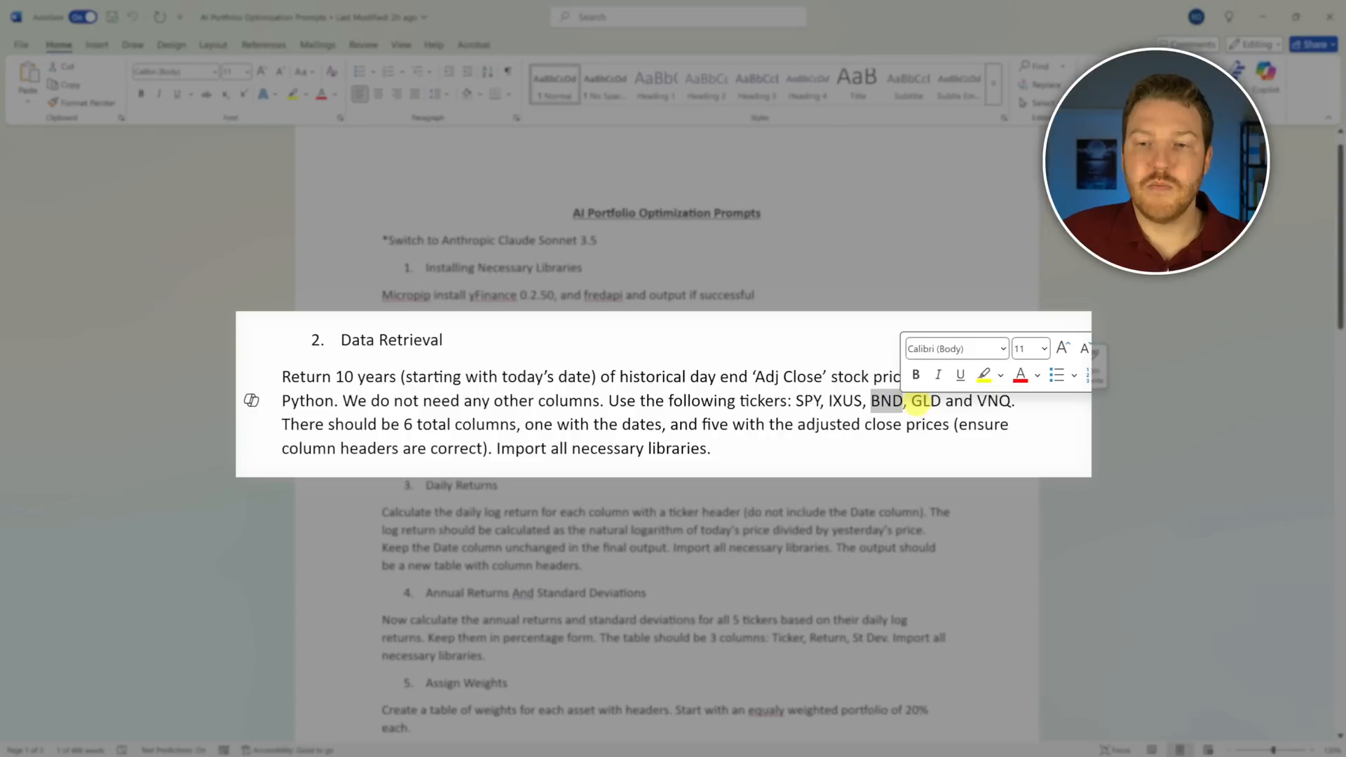
drag(912, 402, 927, 405)
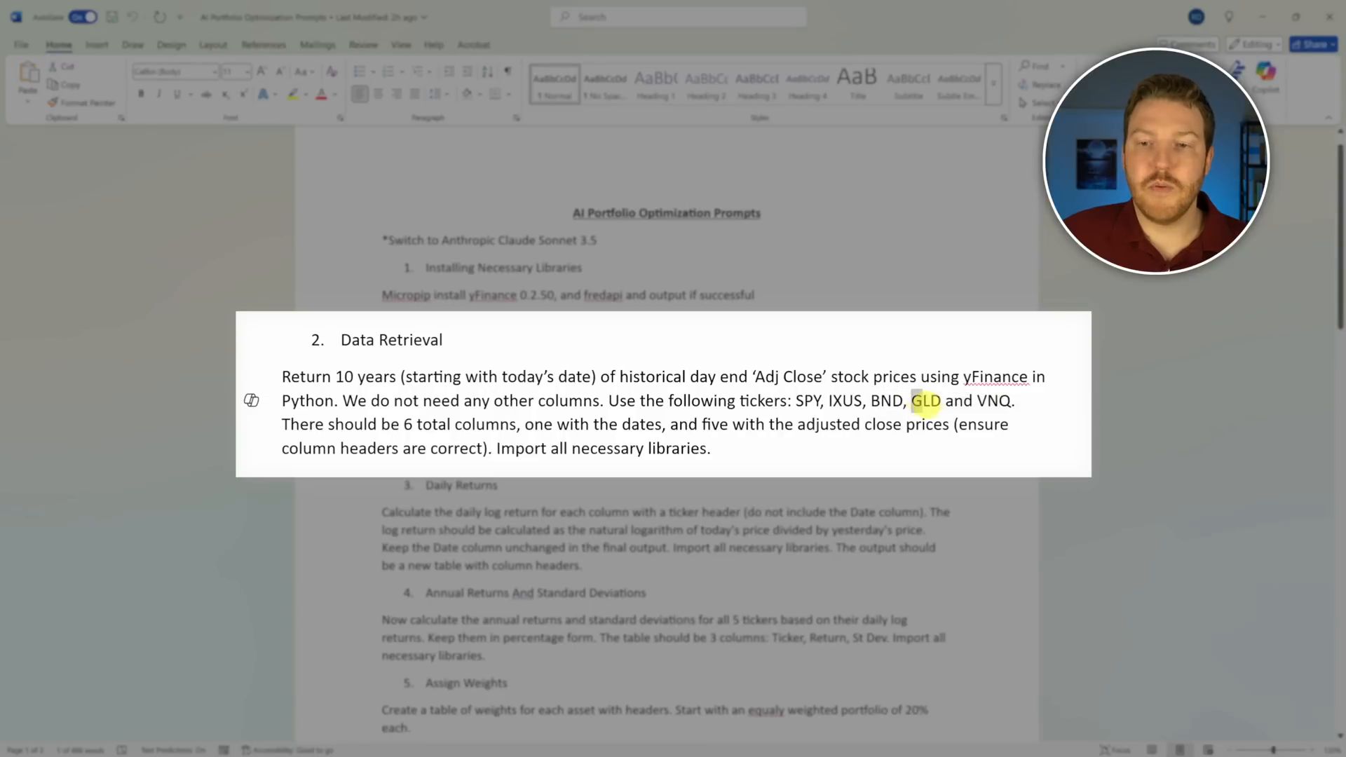
click(933, 402)
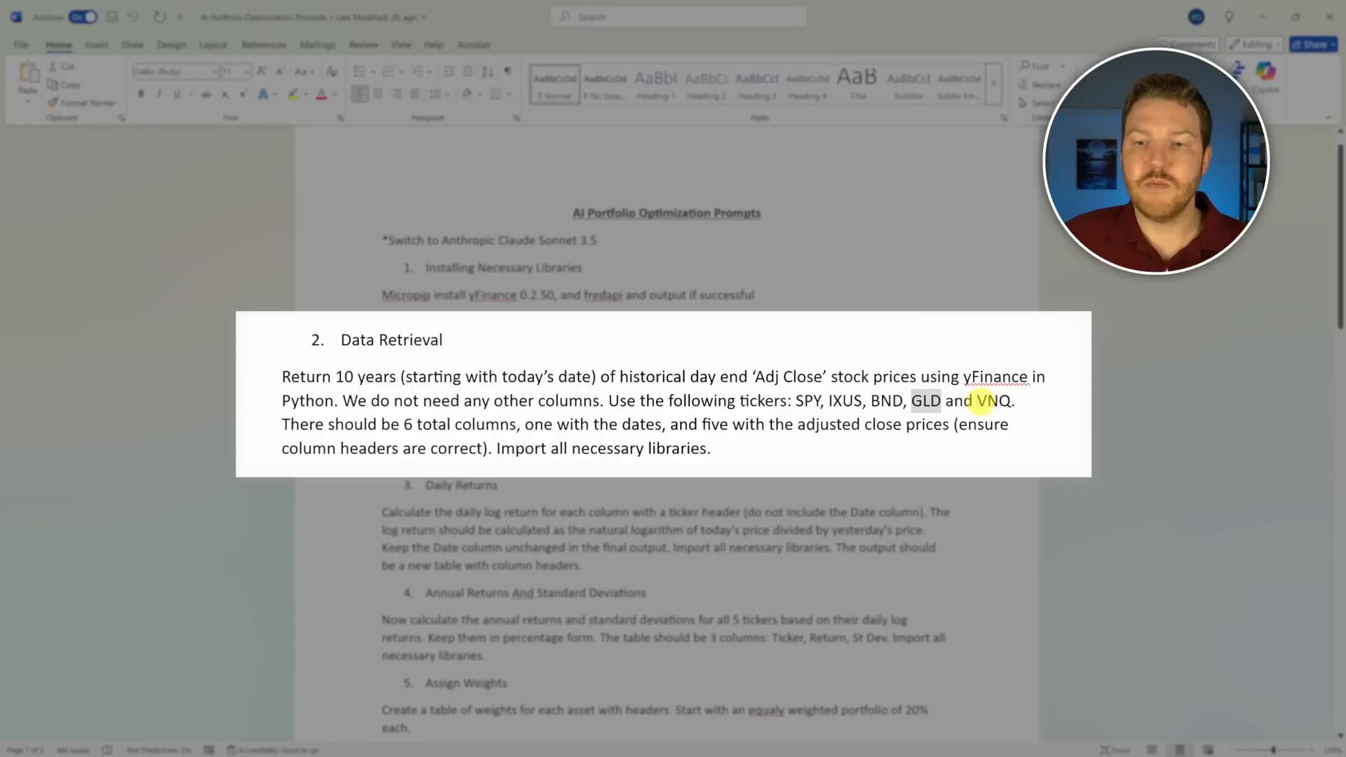
drag(978, 403, 1012, 414)
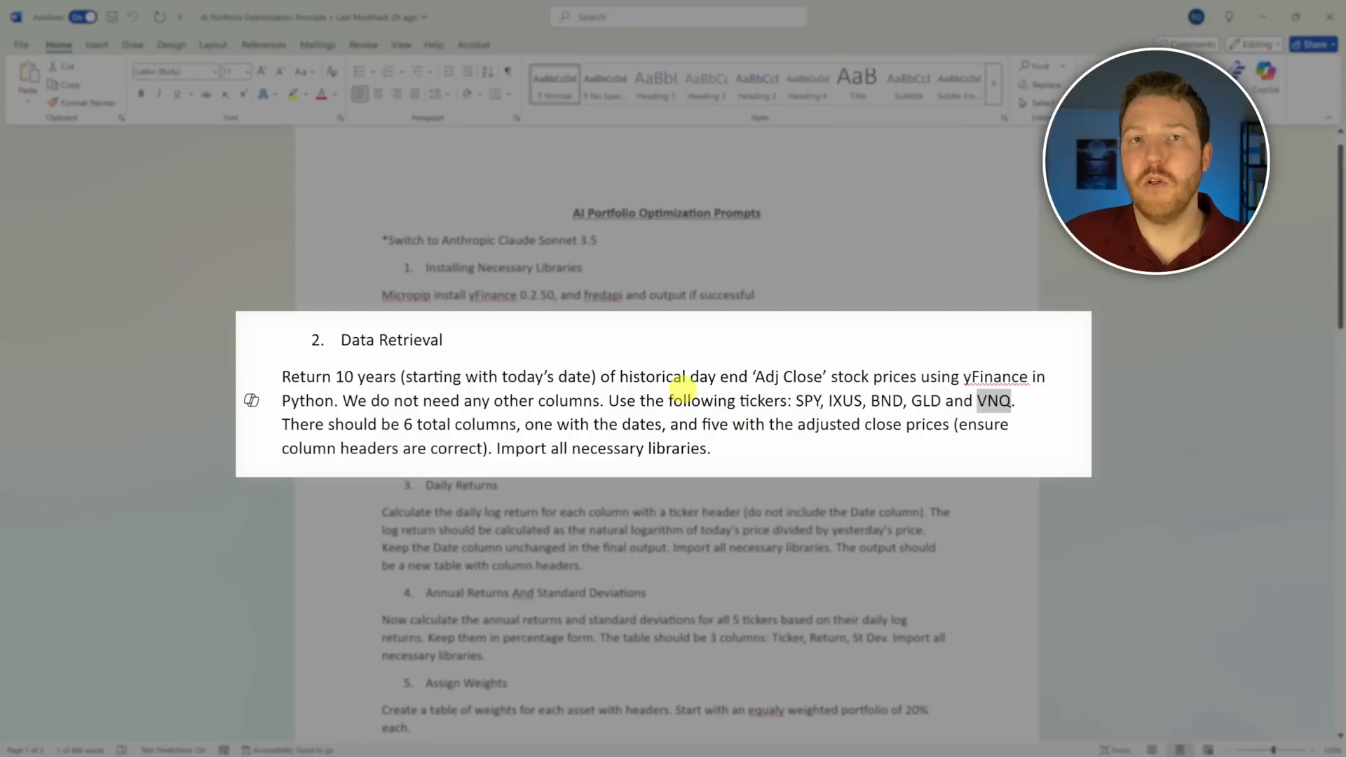
click(975, 401)
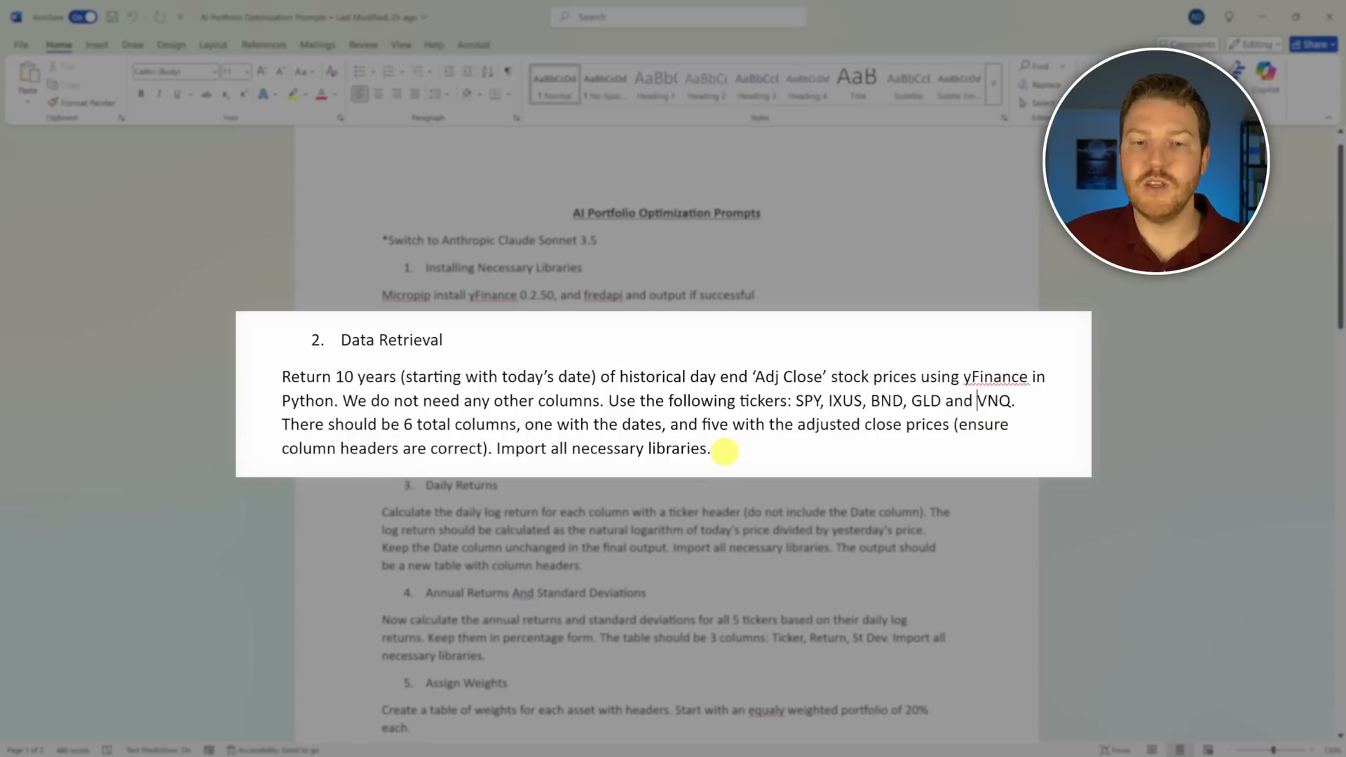
Step: Copy the full Data Retrieval prompt paragraph from the Word document, without its heading
drag(735, 450, 523, 449)
drag(280, 376, 737, 444)
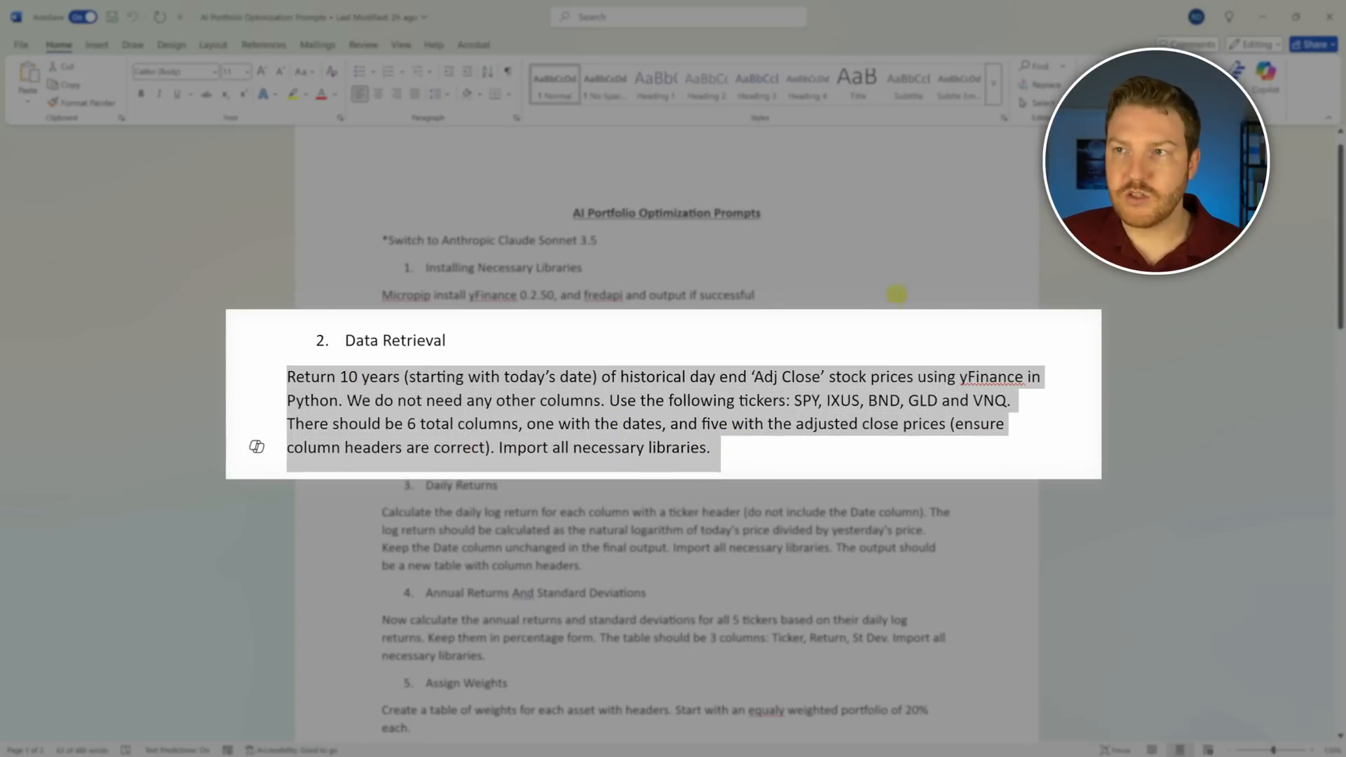
key(ctrl+c)
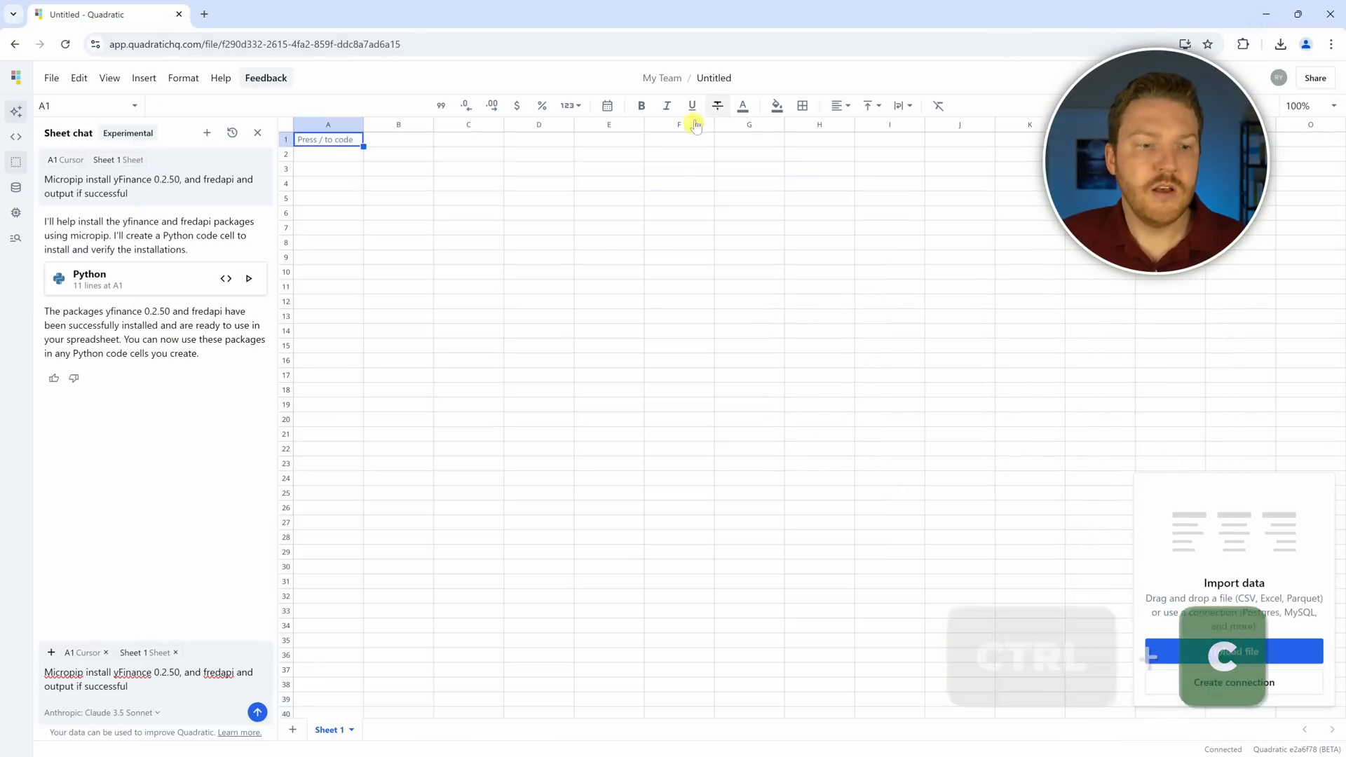
Step: In Quadratic, replace the whole sheet chat message with the copied Data Retrieval prompt and submit it
click(146, 687)
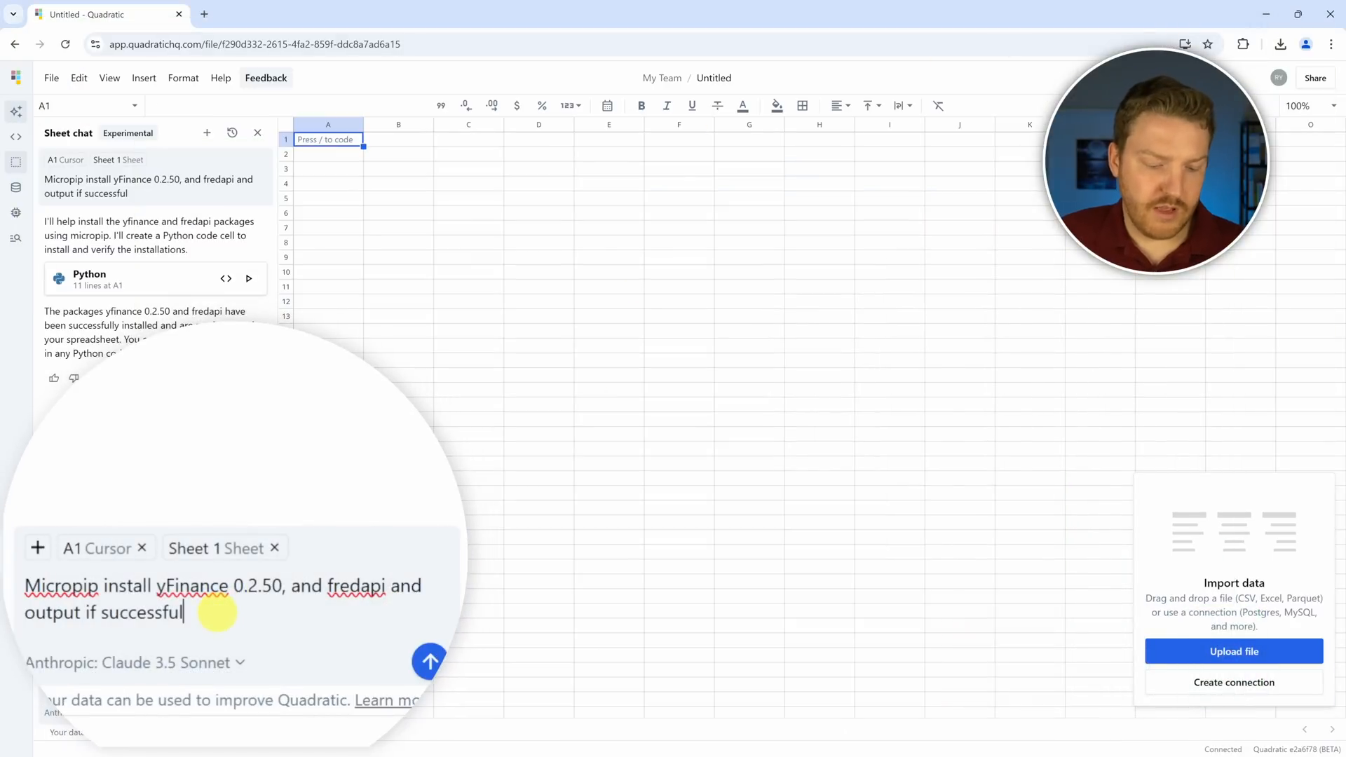
triple_click(220, 612)
key(ctrl+a)
key(ctrl+v)
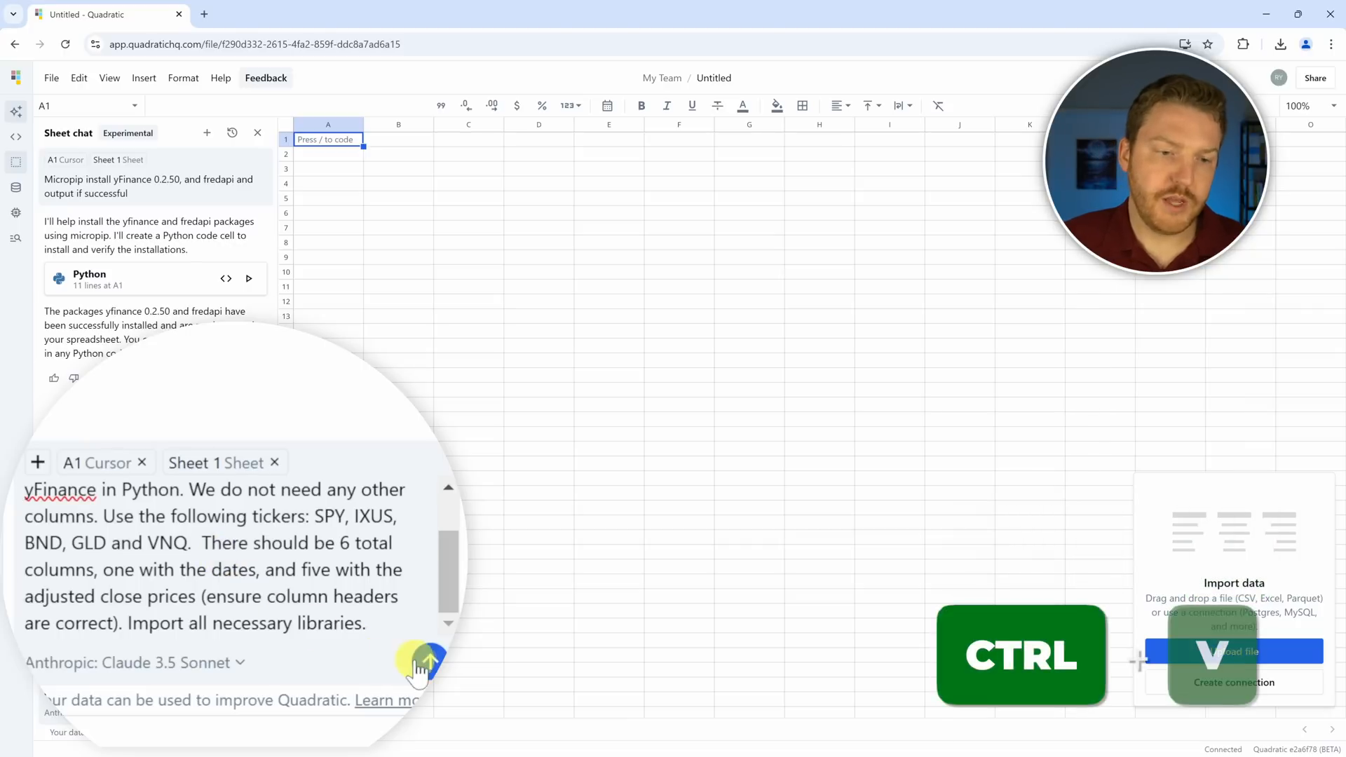
click(258, 712)
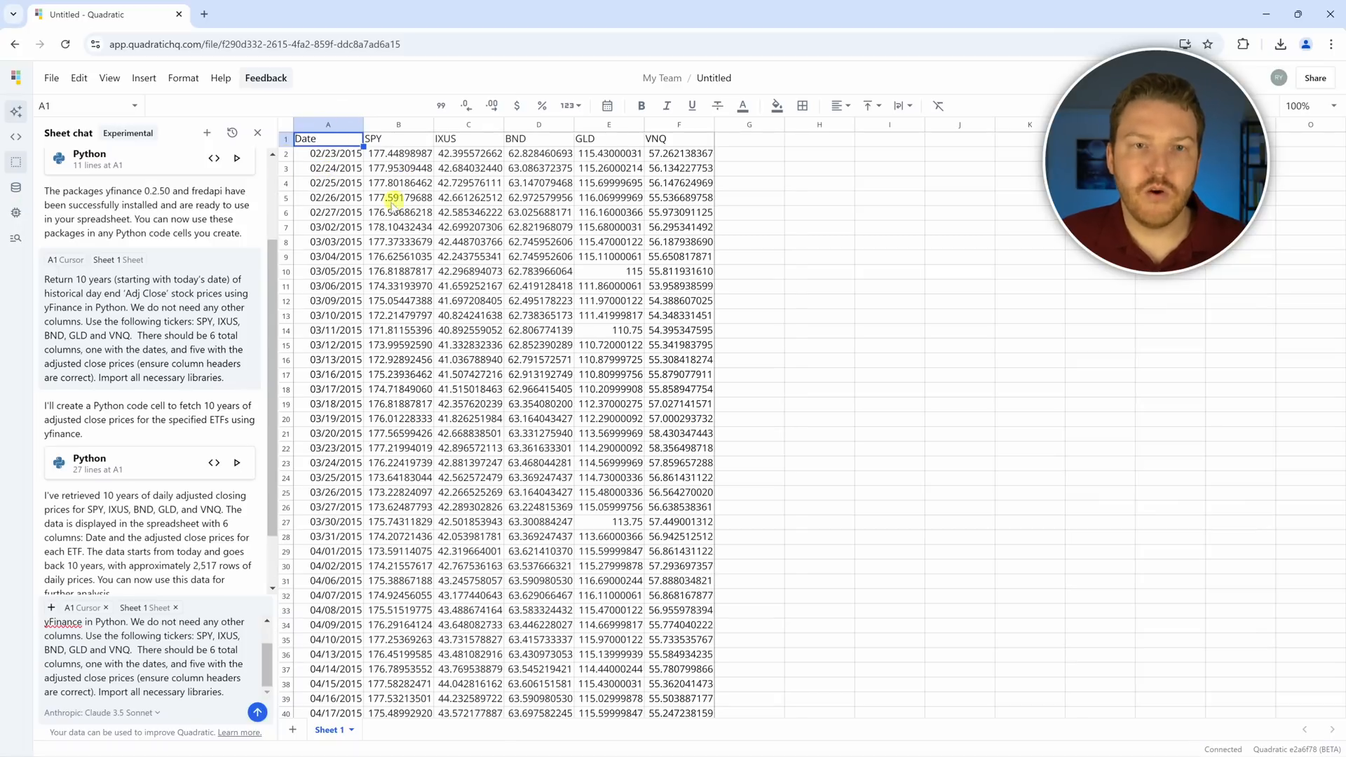
Step: Check the final row of the price table for its last date and the prices of all five tickers
click(395, 171)
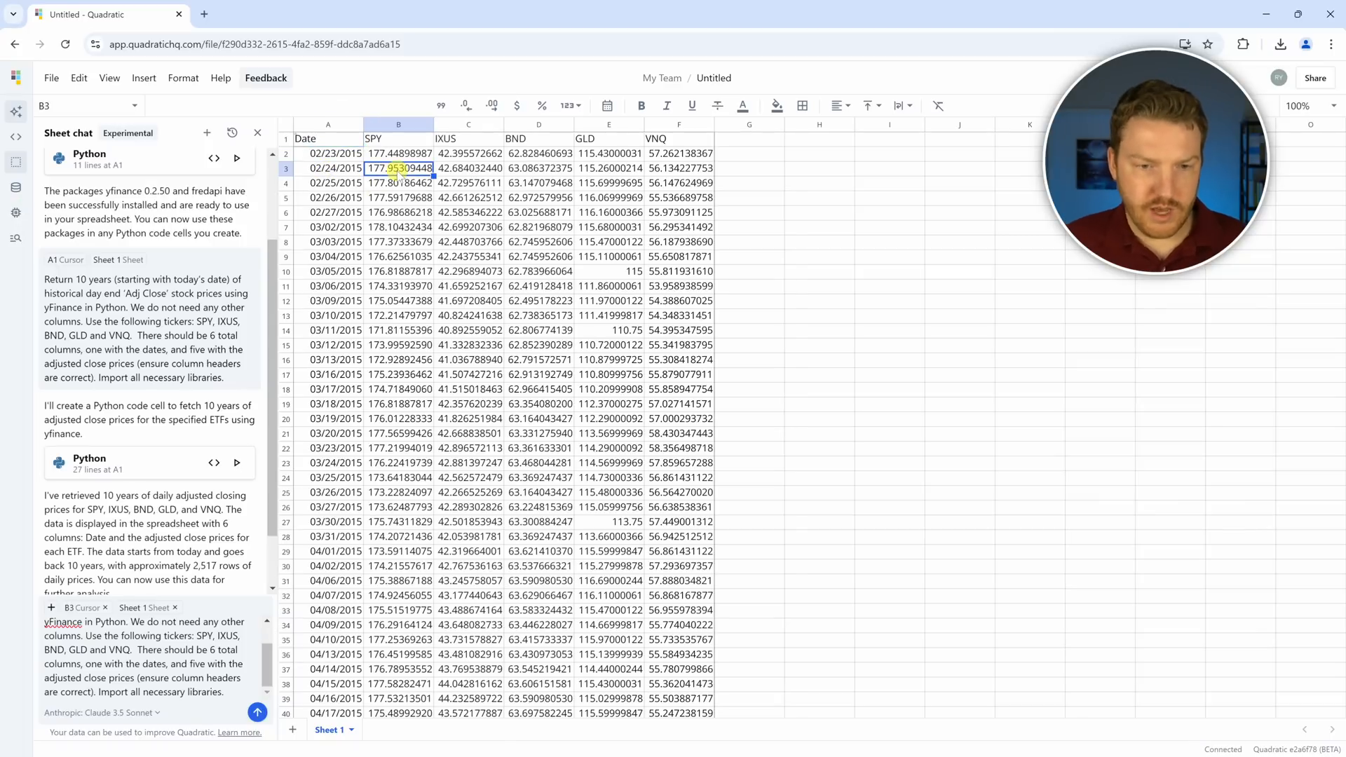
key(ctrl+Down)
scroll(345, 561, down, 2)
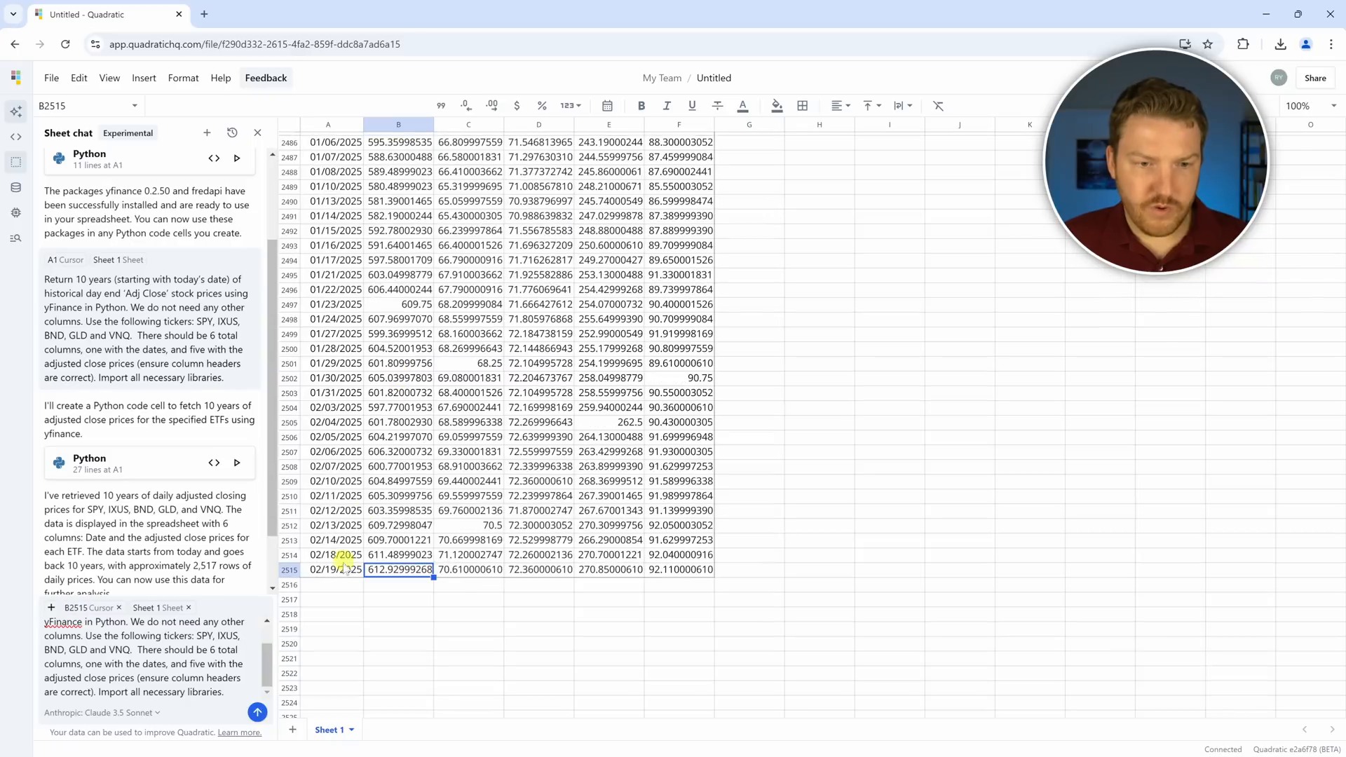
drag(328, 572, 663, 572)
click(417, 439)
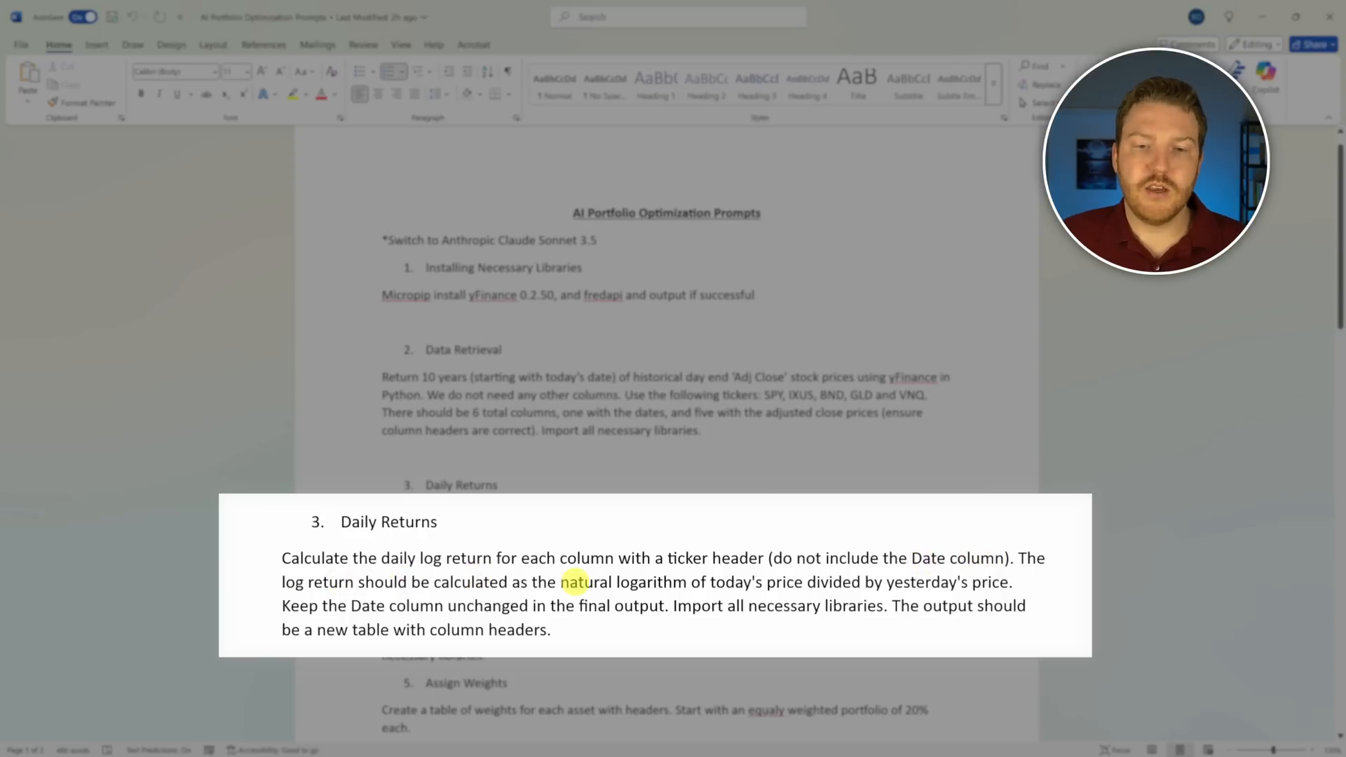
Step: Review the log return wording in the Word document's Daily Returns prompt, and copy the full prompt for use in Quadratic
drag(580, 583, 1017, 583)
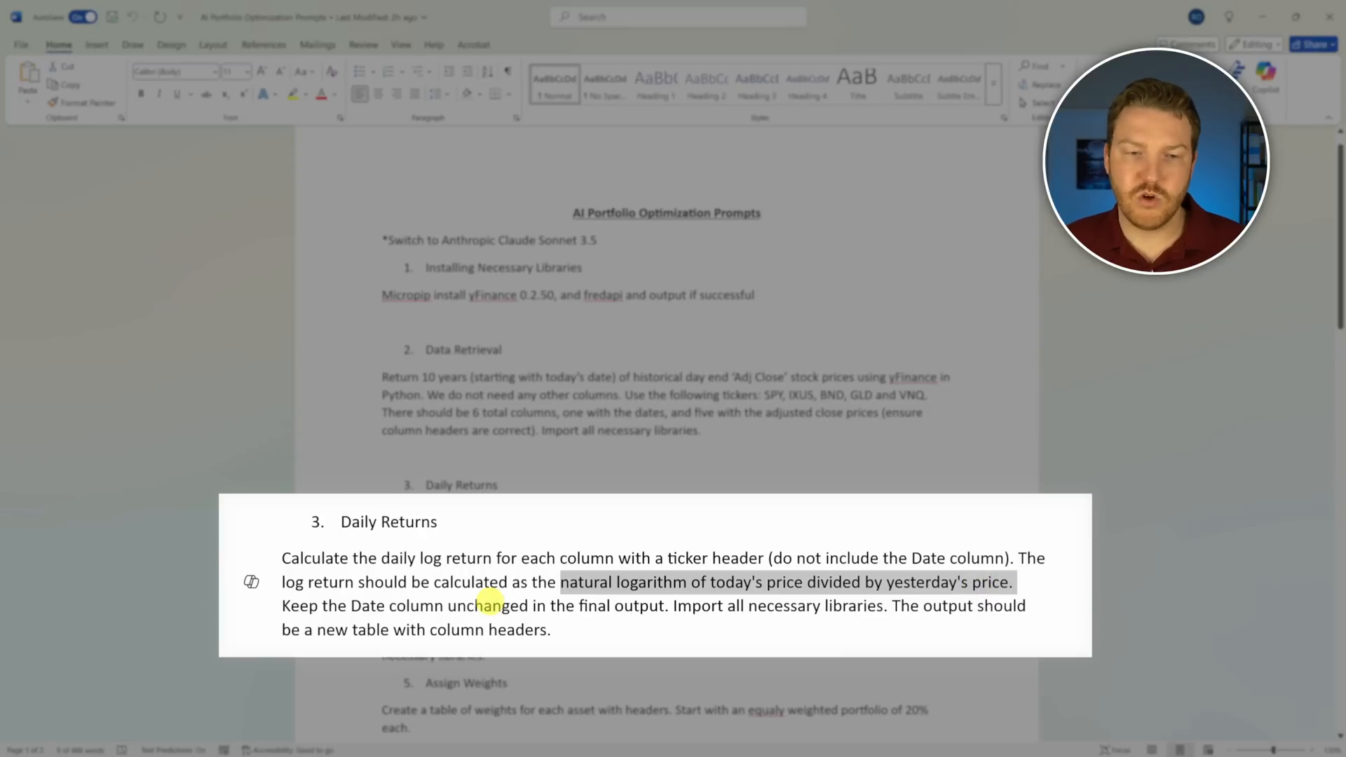
click(628, 596)
drag(533, 583, 651, 587)
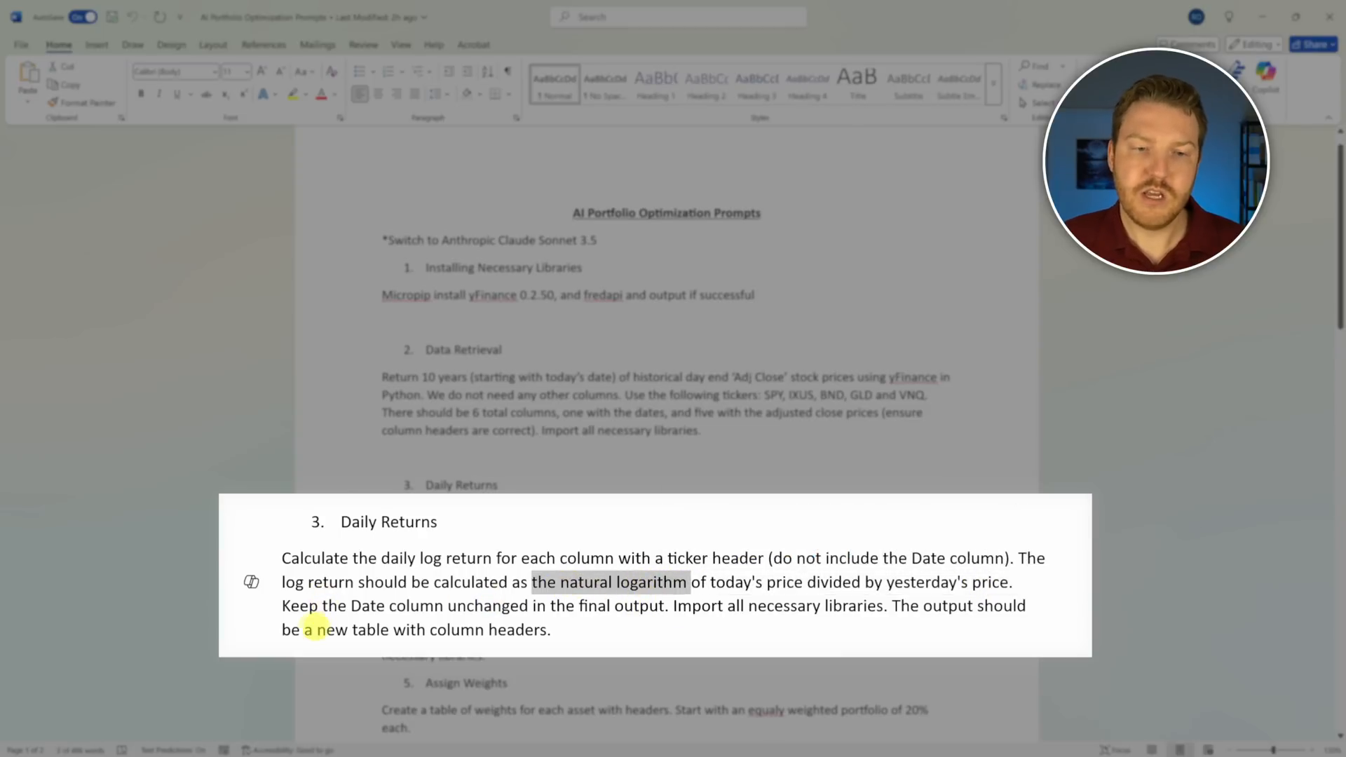
click(267, 615)
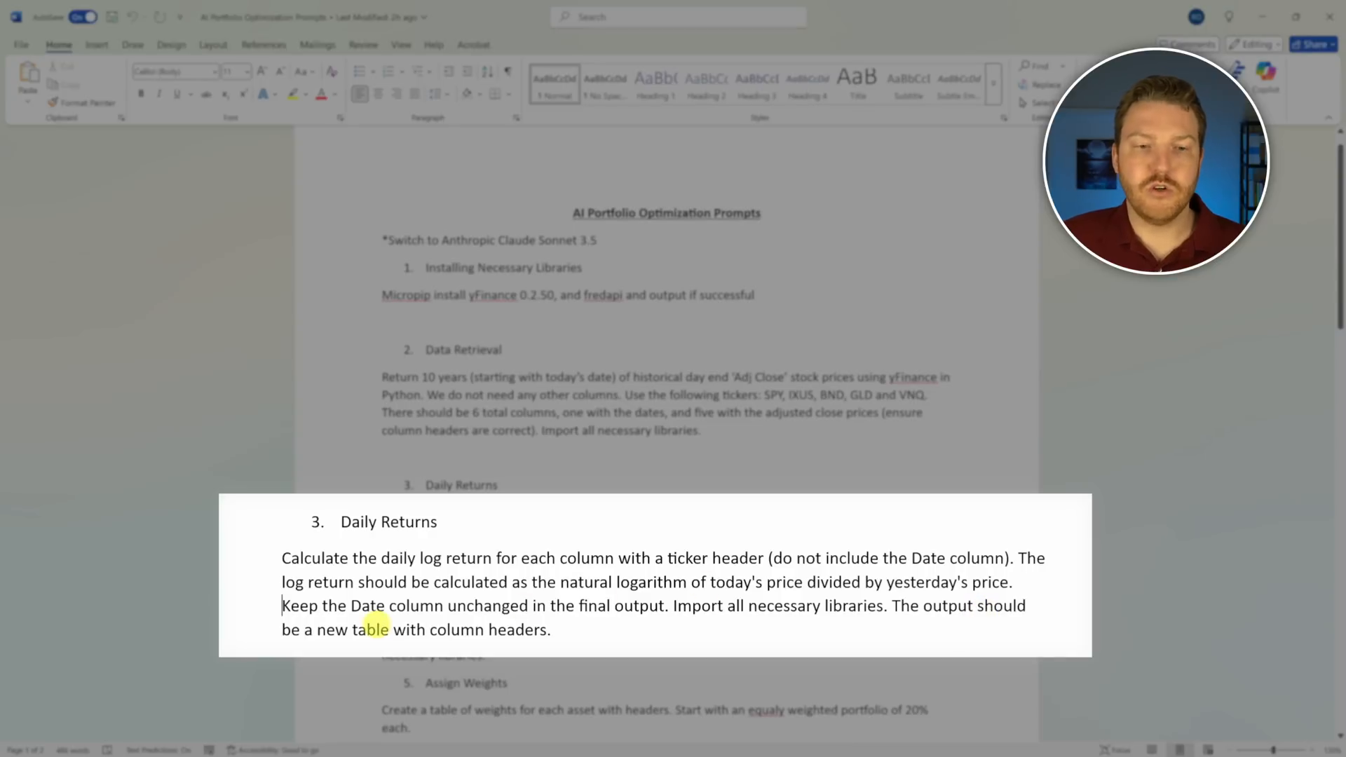
drag(563, 631, 305, 560)
key(ctrl+c)
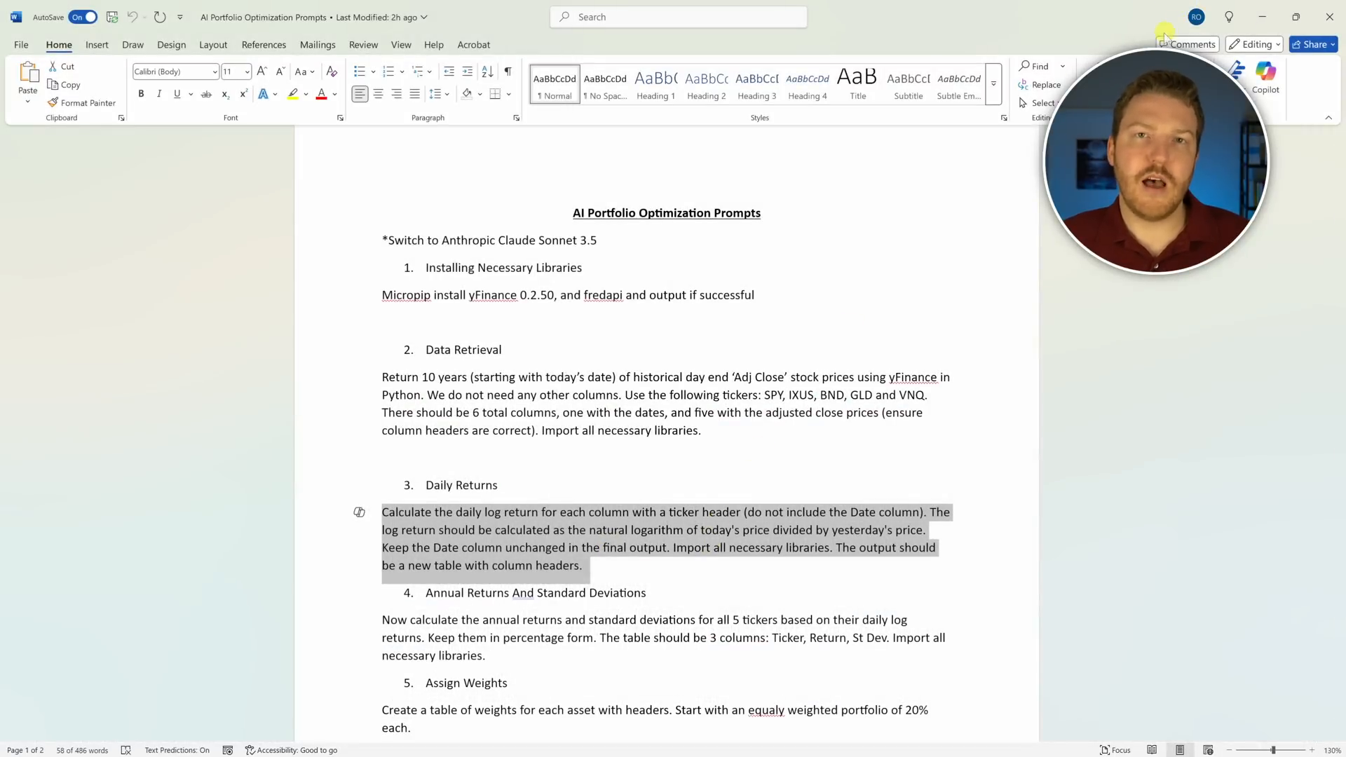
click(1260, 11)
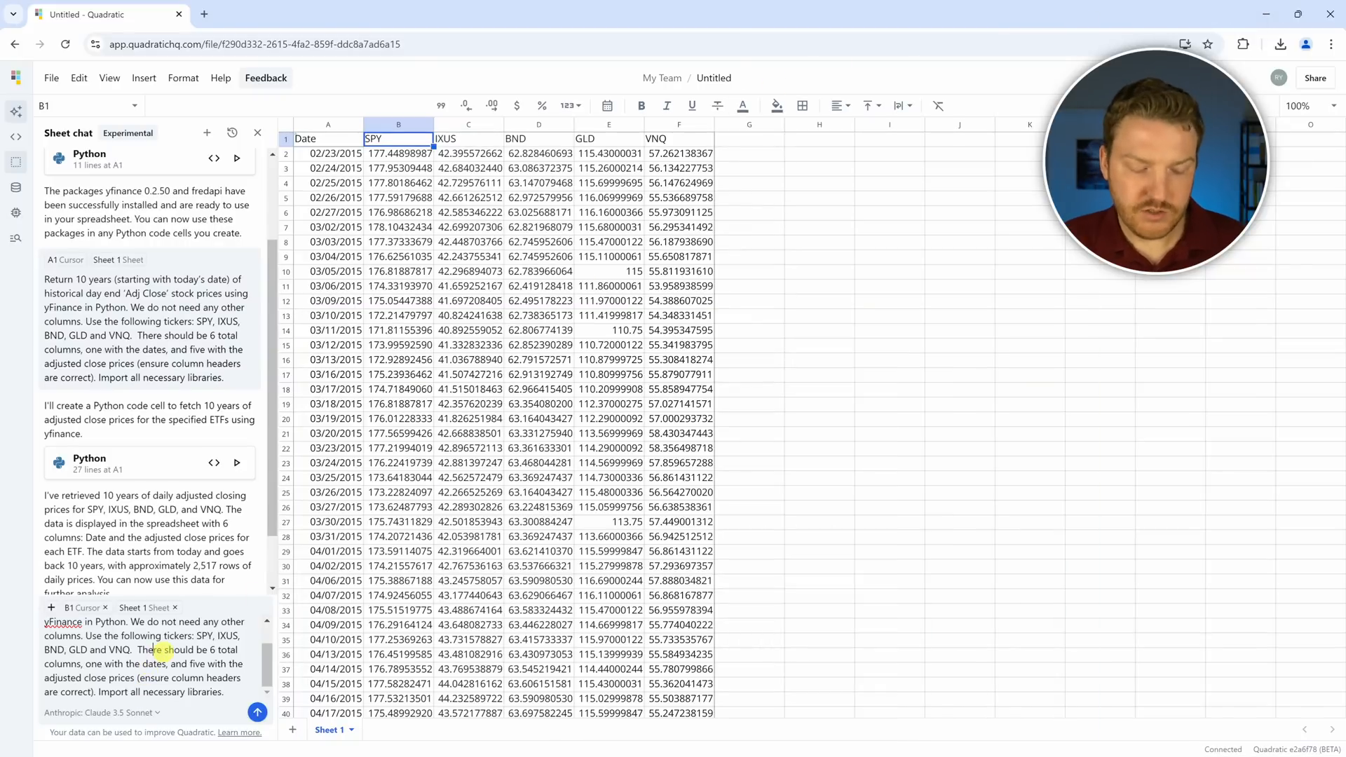
Step: Replace the chat message with the copied Daily Returns prompt, select cell H1, add "Start output in h1" and submit it
key(ctrl+a)
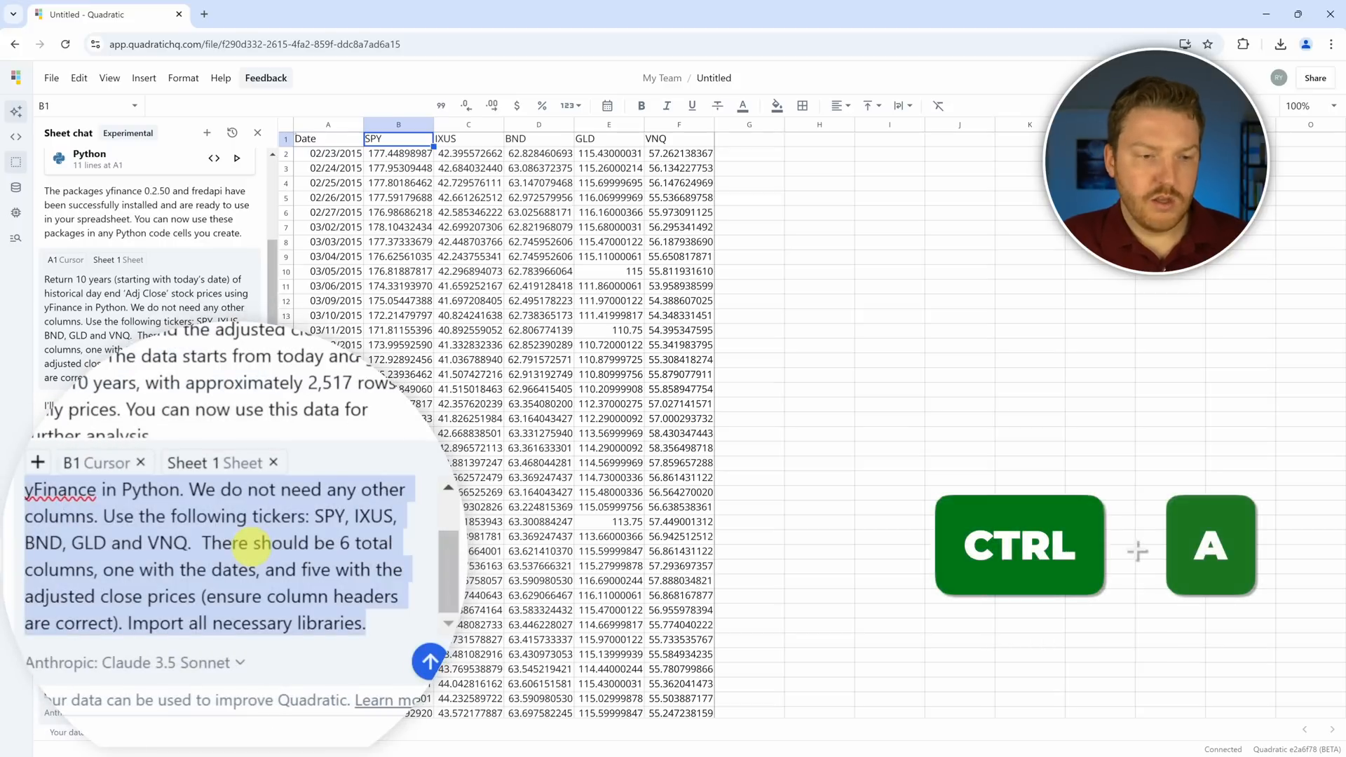
key(ctrl+v)
scroll(252, 547, up, 2)
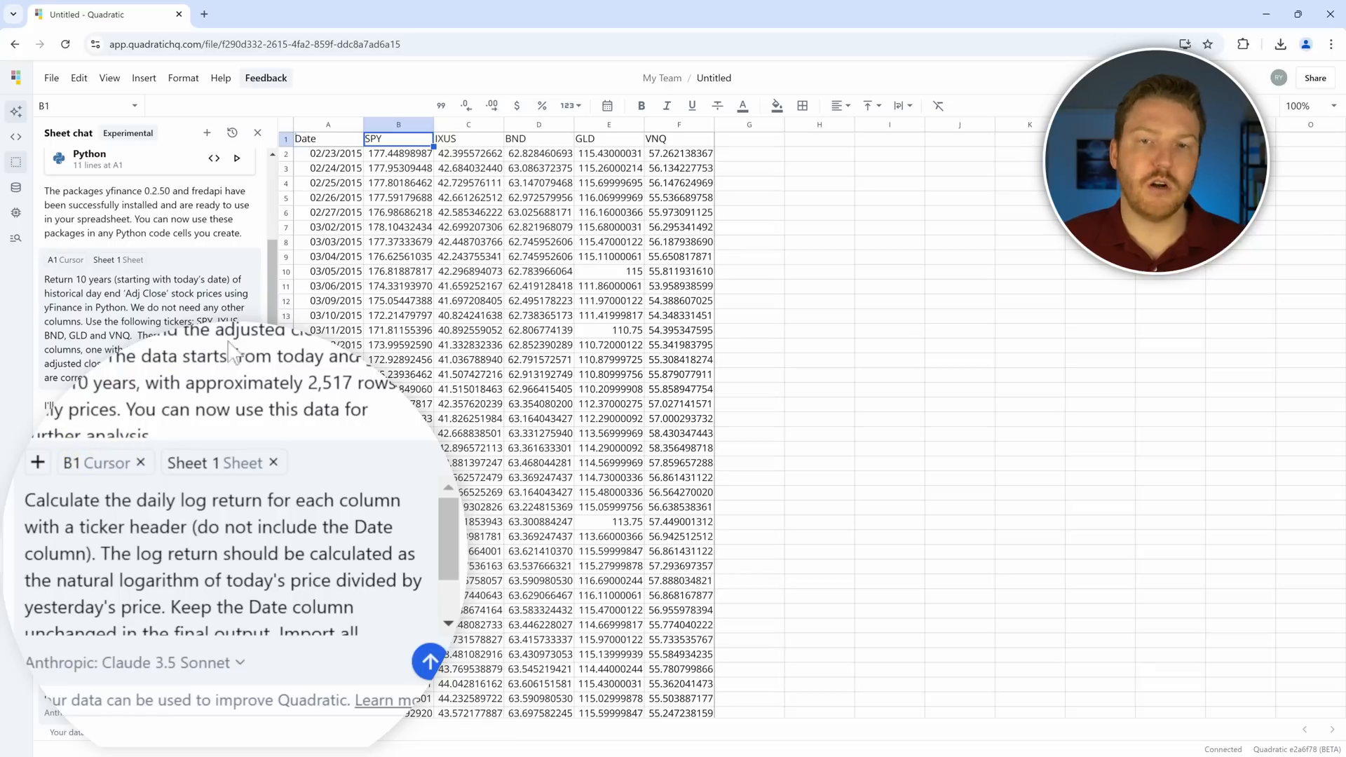
click(812, 140)
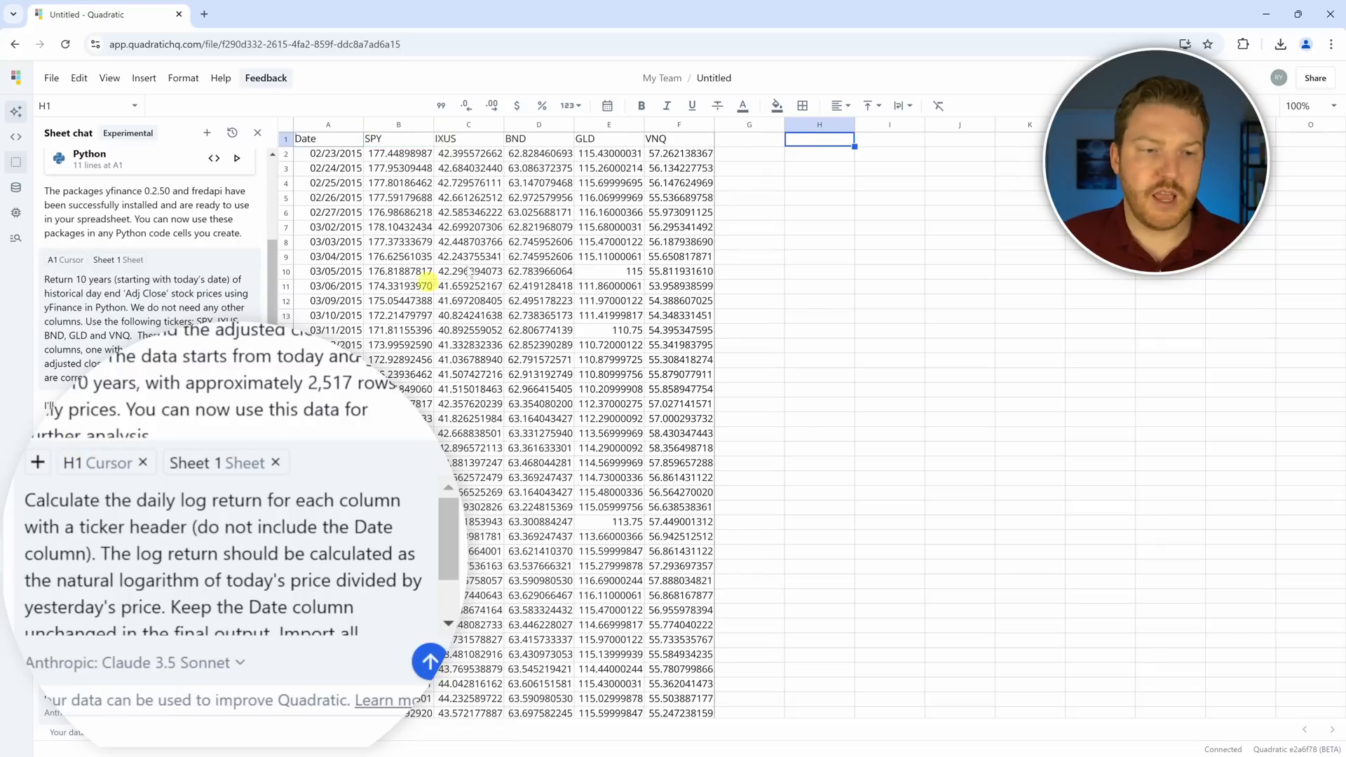
scroll(317, 531, down, 2)
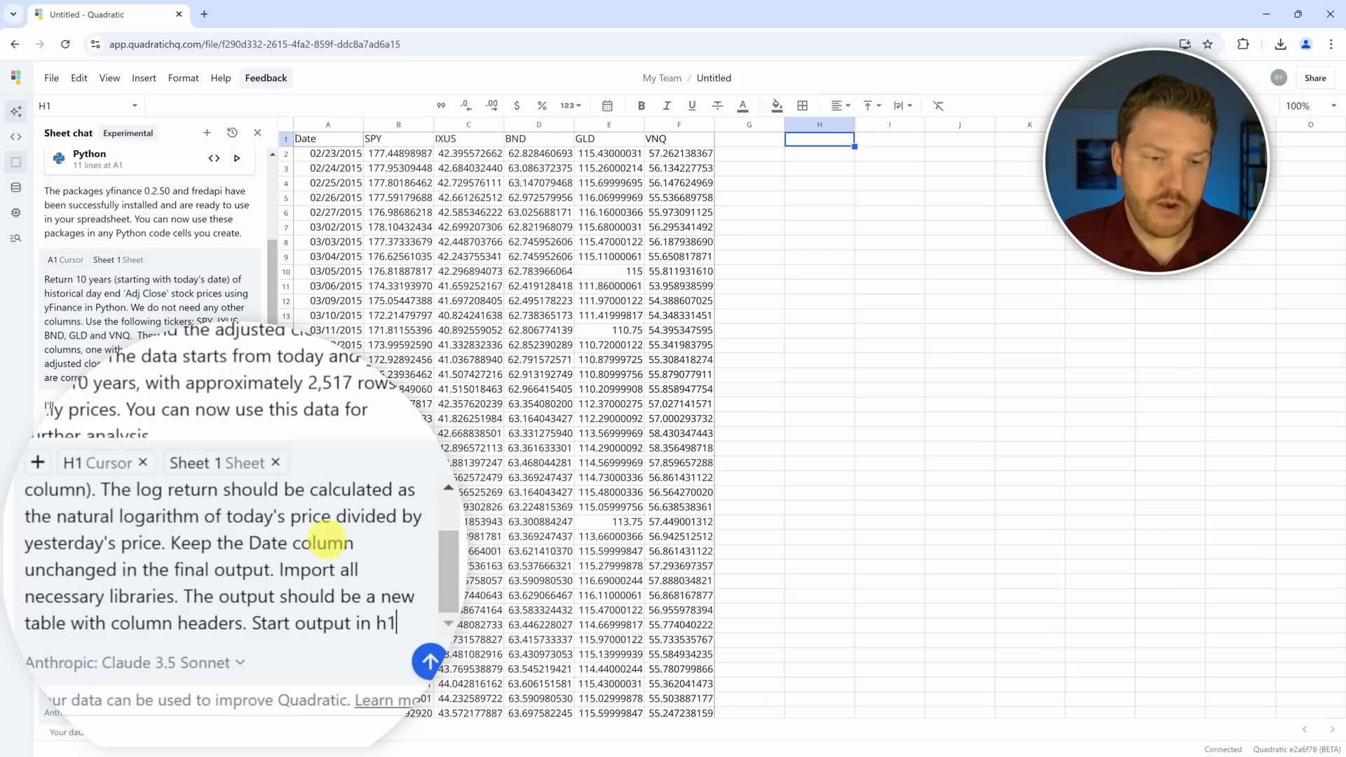
click(430, 662)
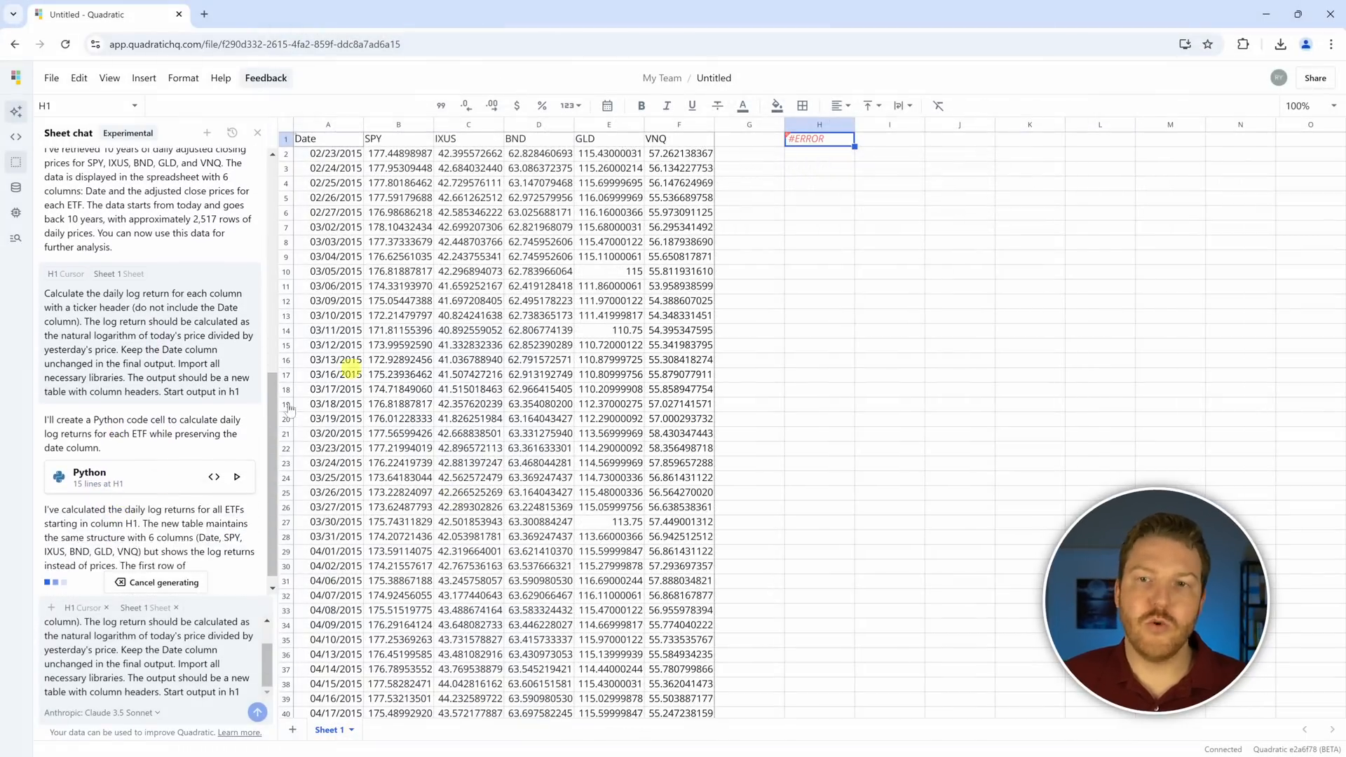
Step: Request an AI fix for the Python error in cell H1, review its explanation, and run and accept the proposed code
mouse_move(811, 143)
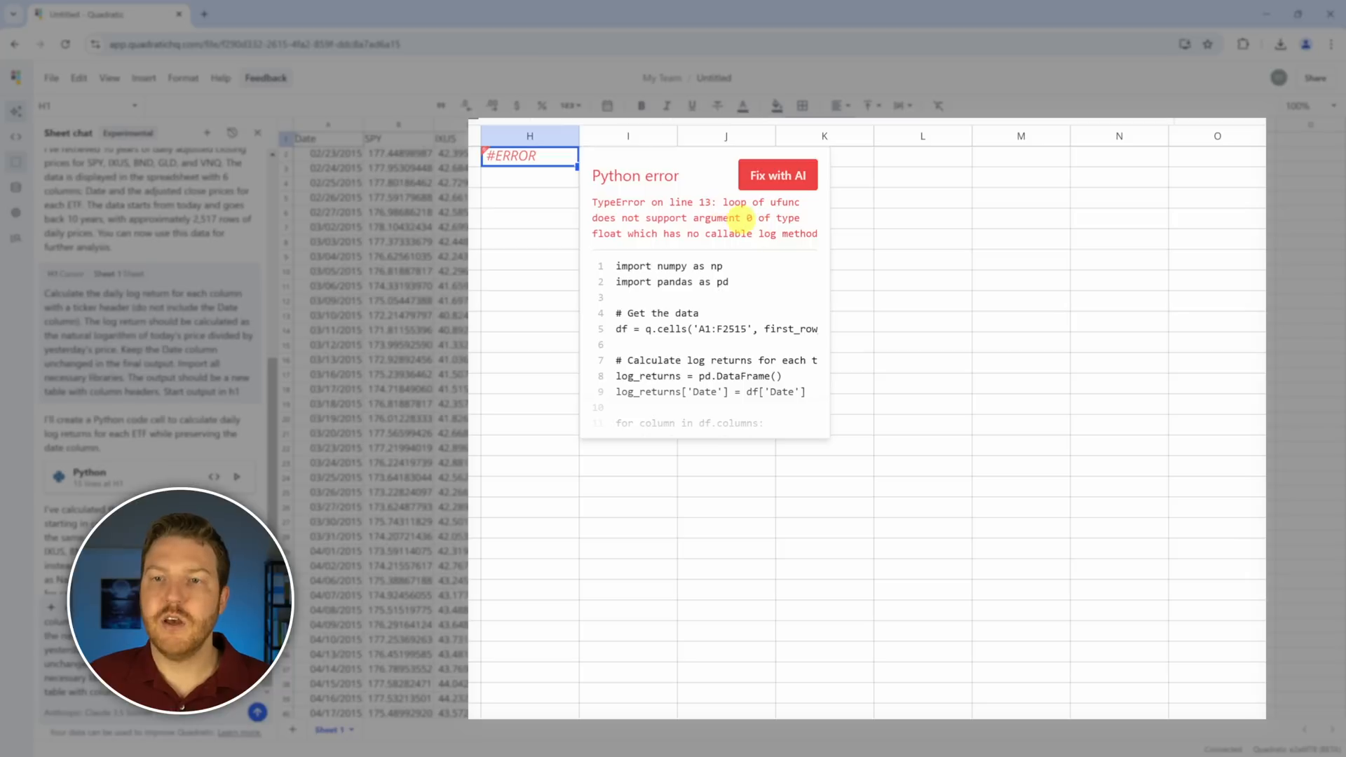
click(771, 176)
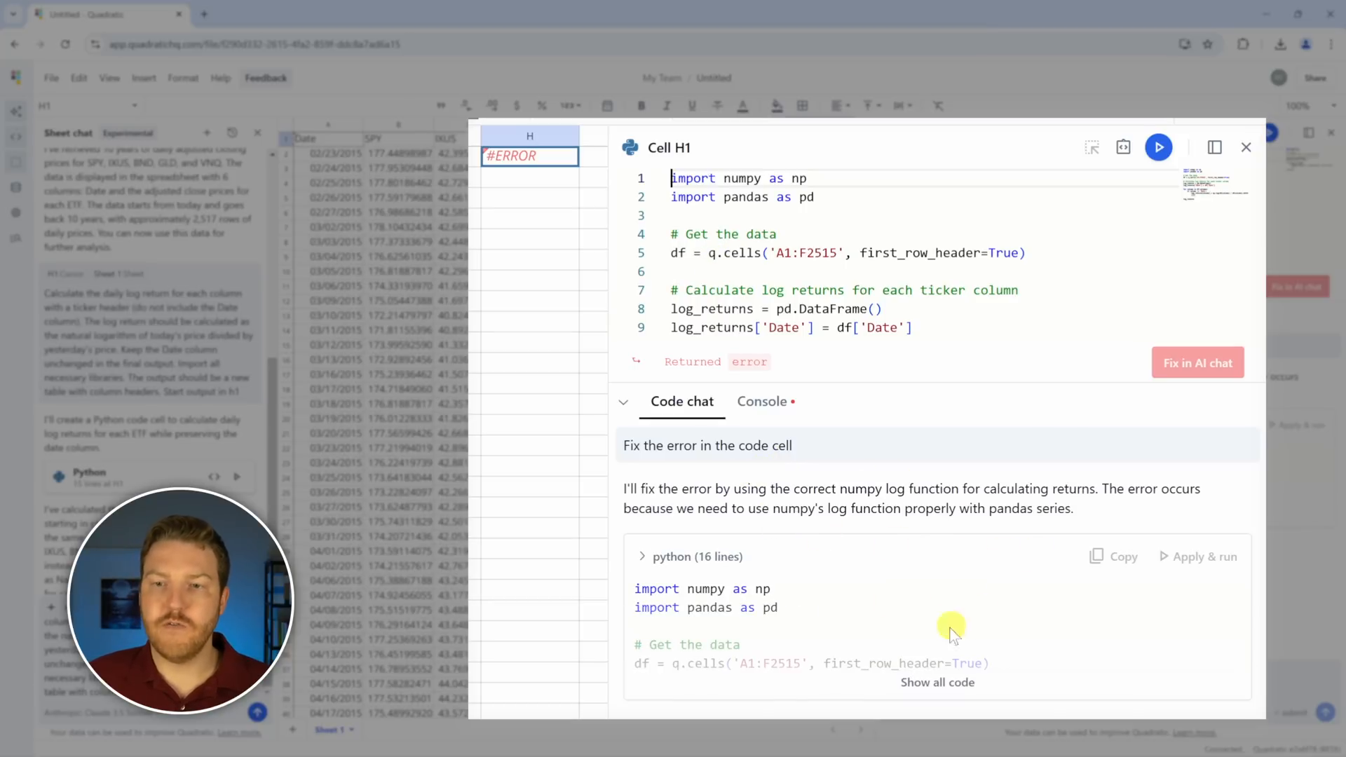
drag(667, 495, 1073, 495)
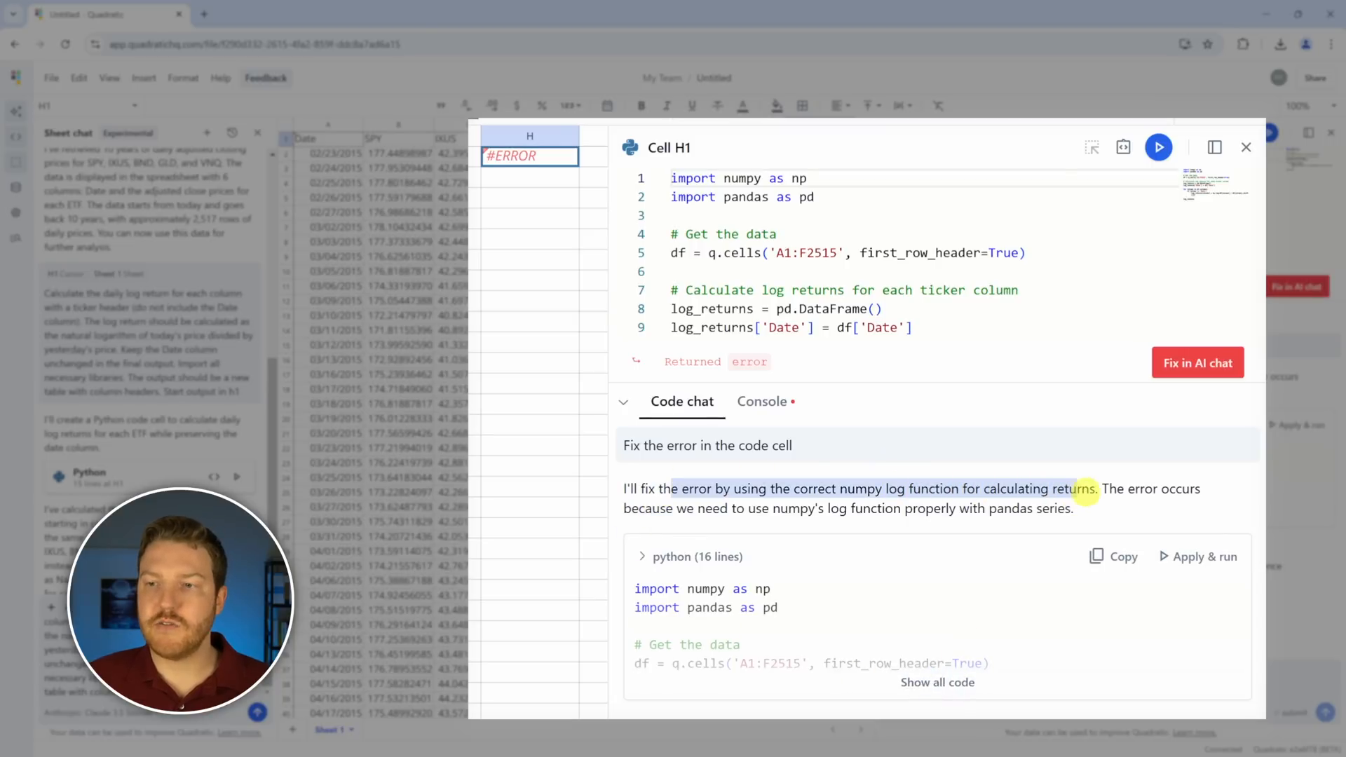
click(1108, 489)
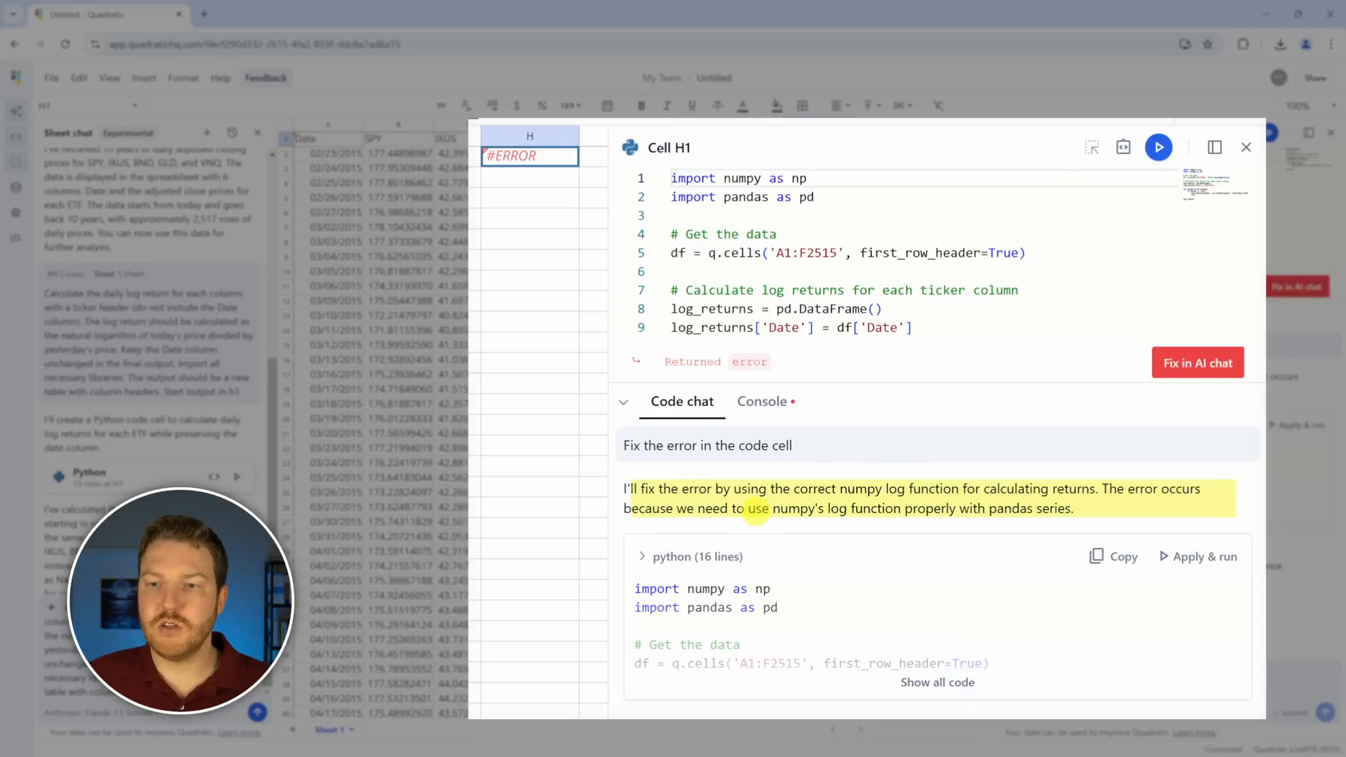
drag(774, 509, 994, 510)
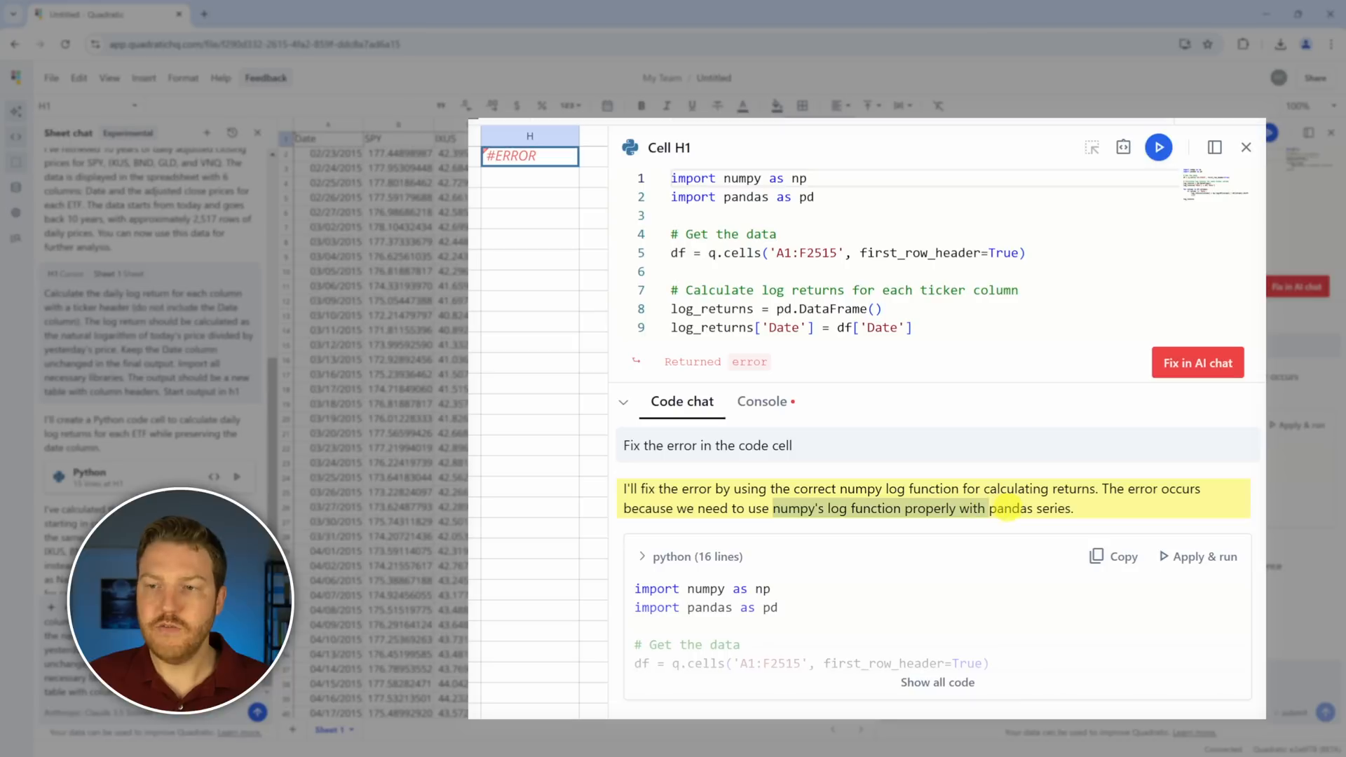
click(1204, 556)
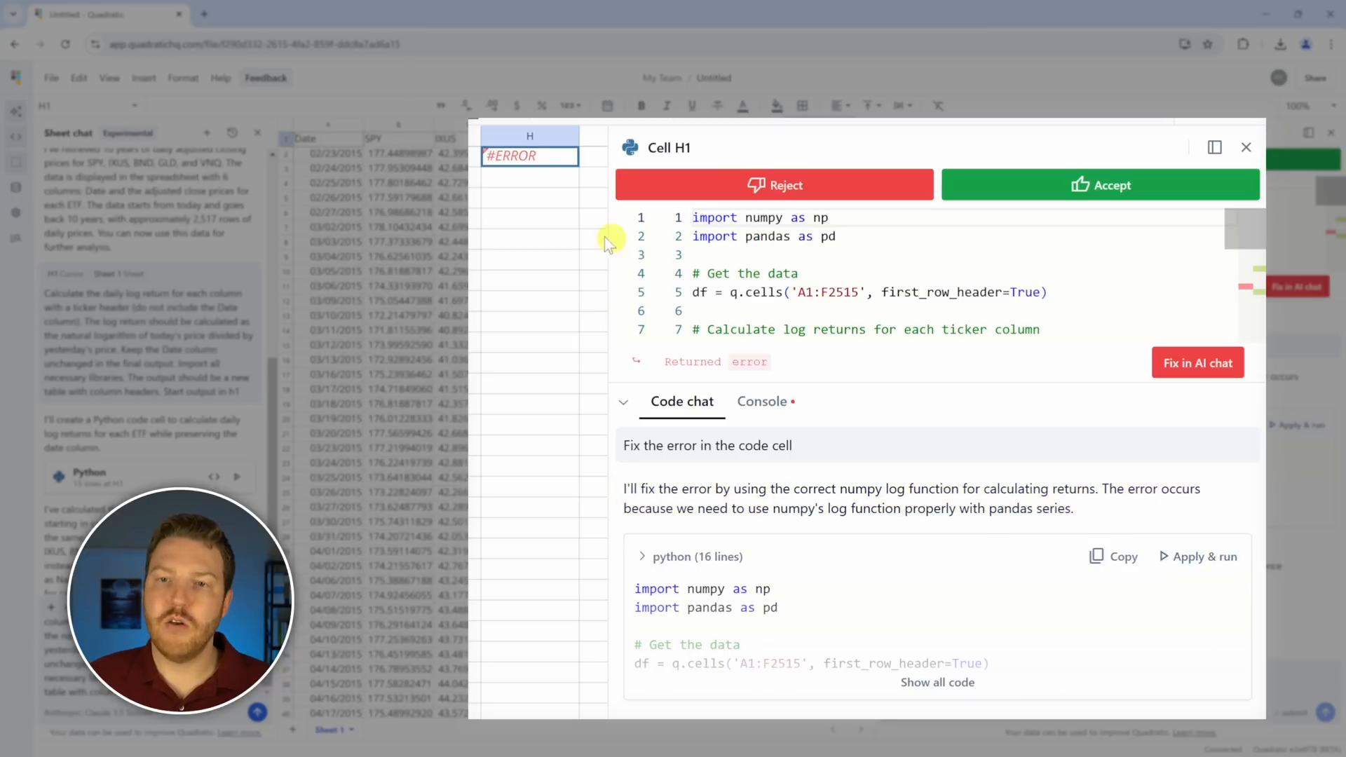
click(1052, 183)
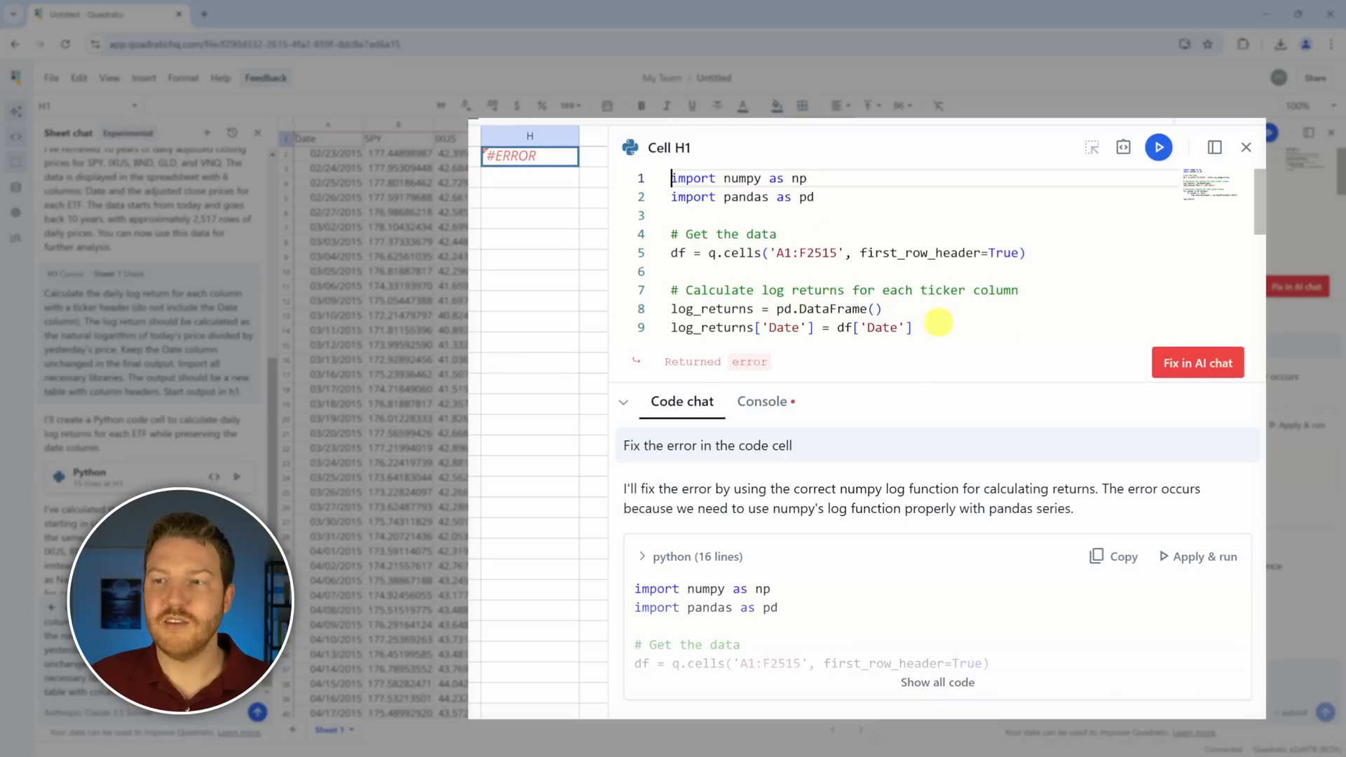
Step: Request further AI fixes for cell H1's log return code, run and accept the revision, and close the code editor
click(1171, 367)
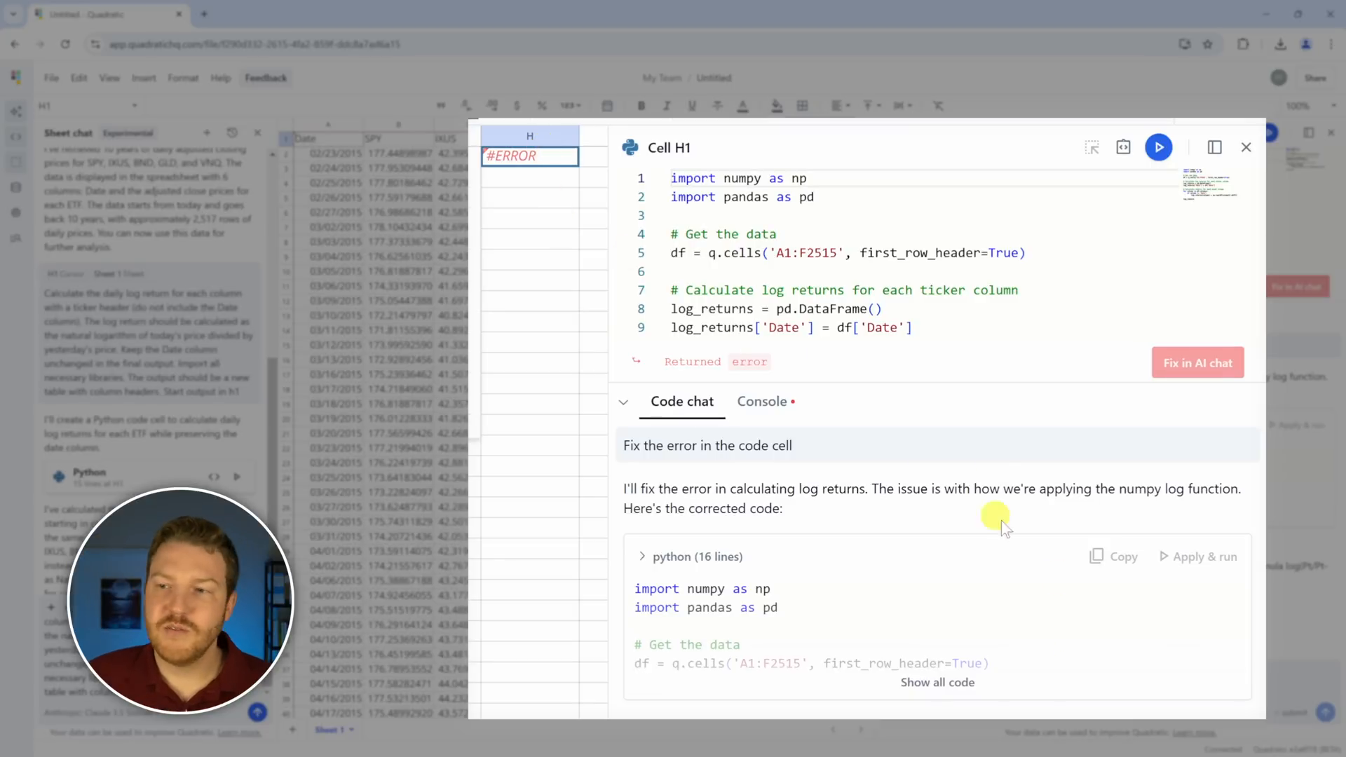
click(1204, 559)
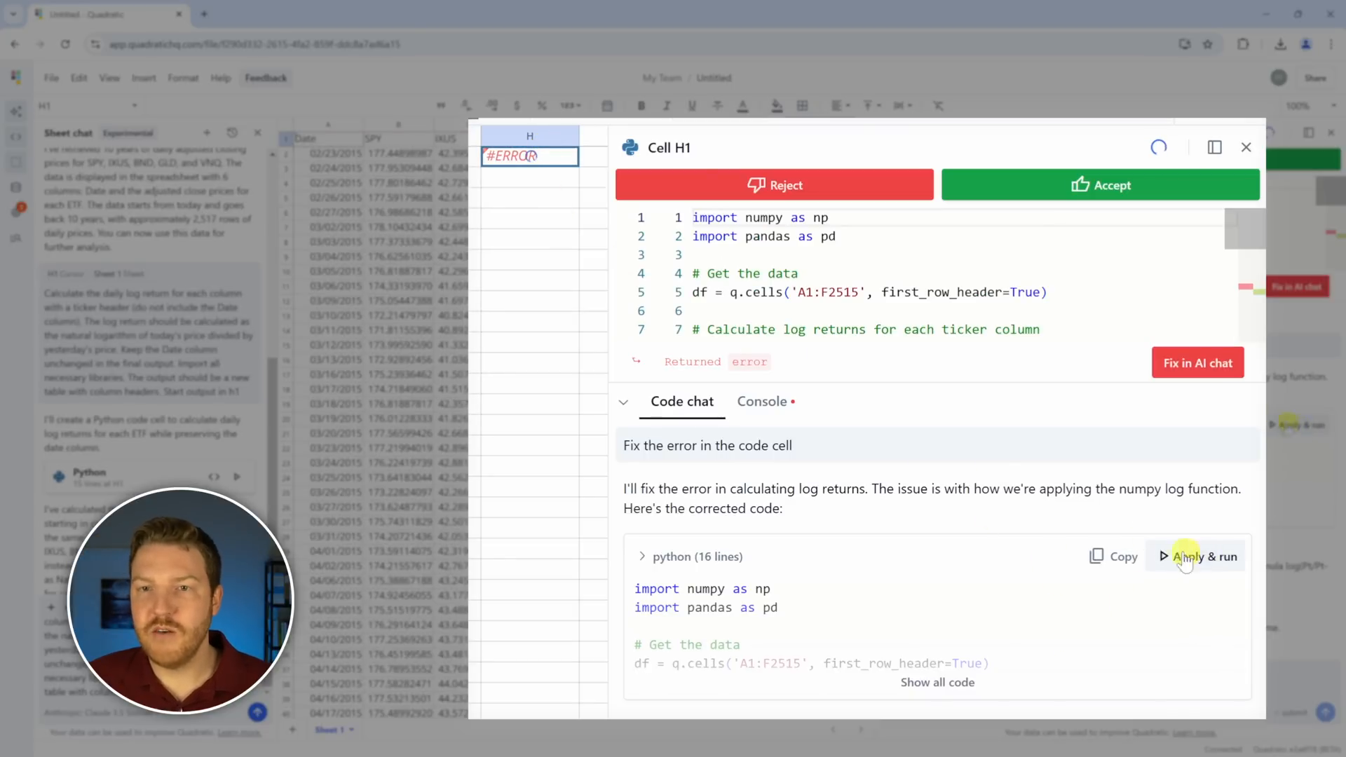
click(1039, 191)
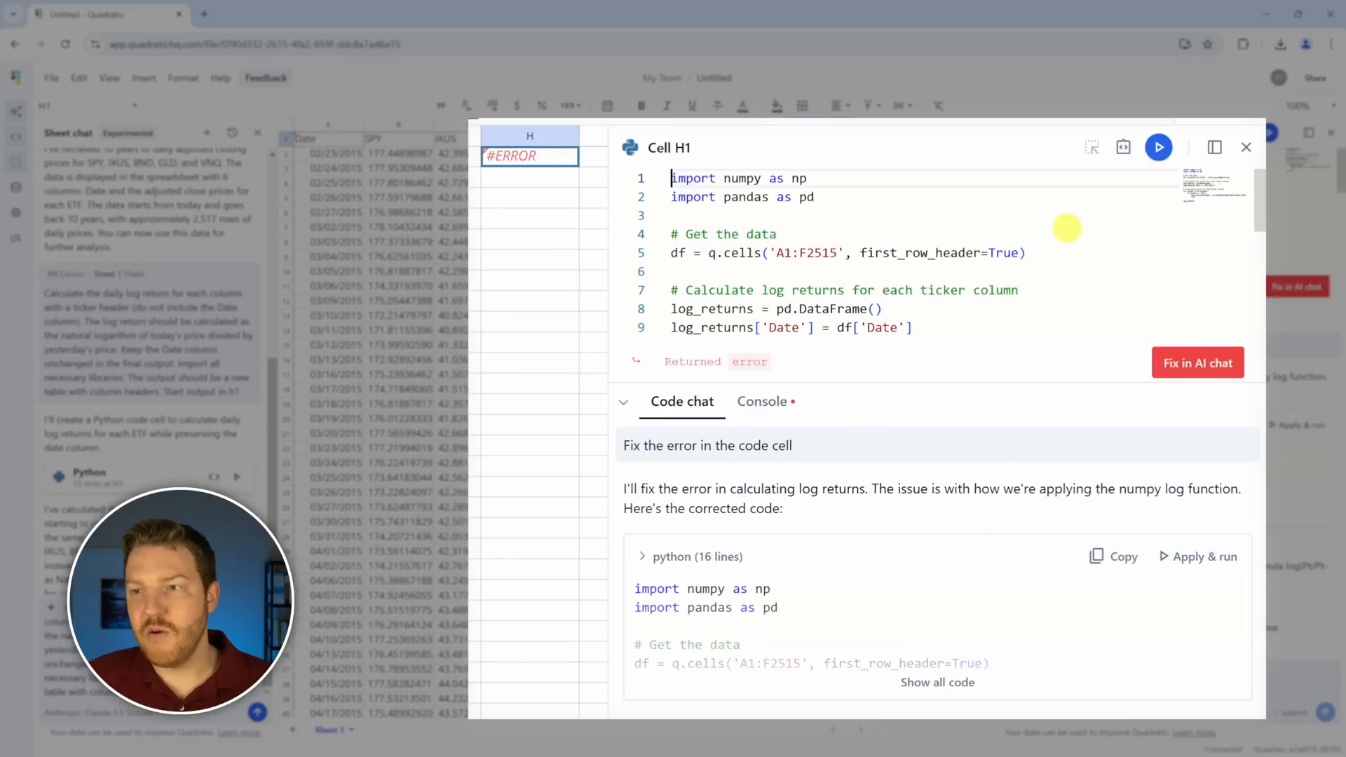
click(1198, 363)
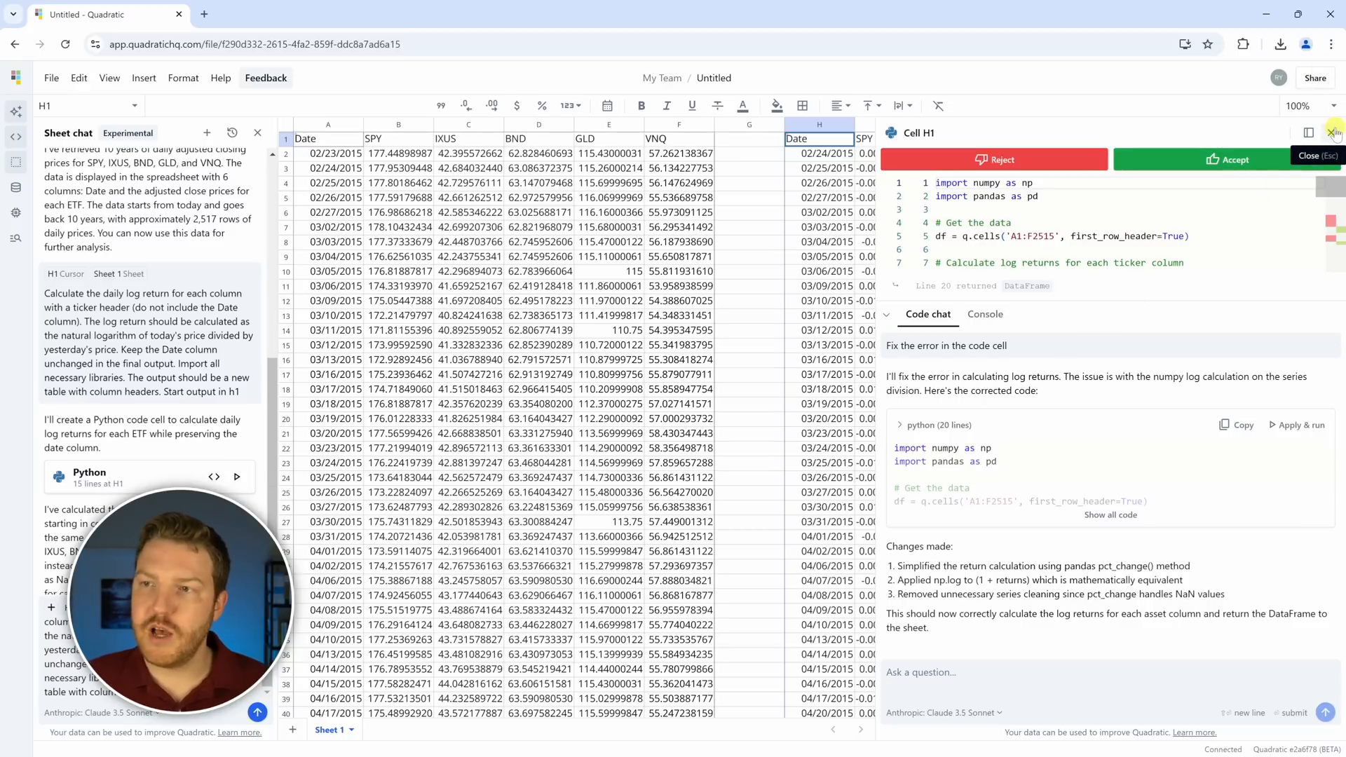
click(1332, 133)
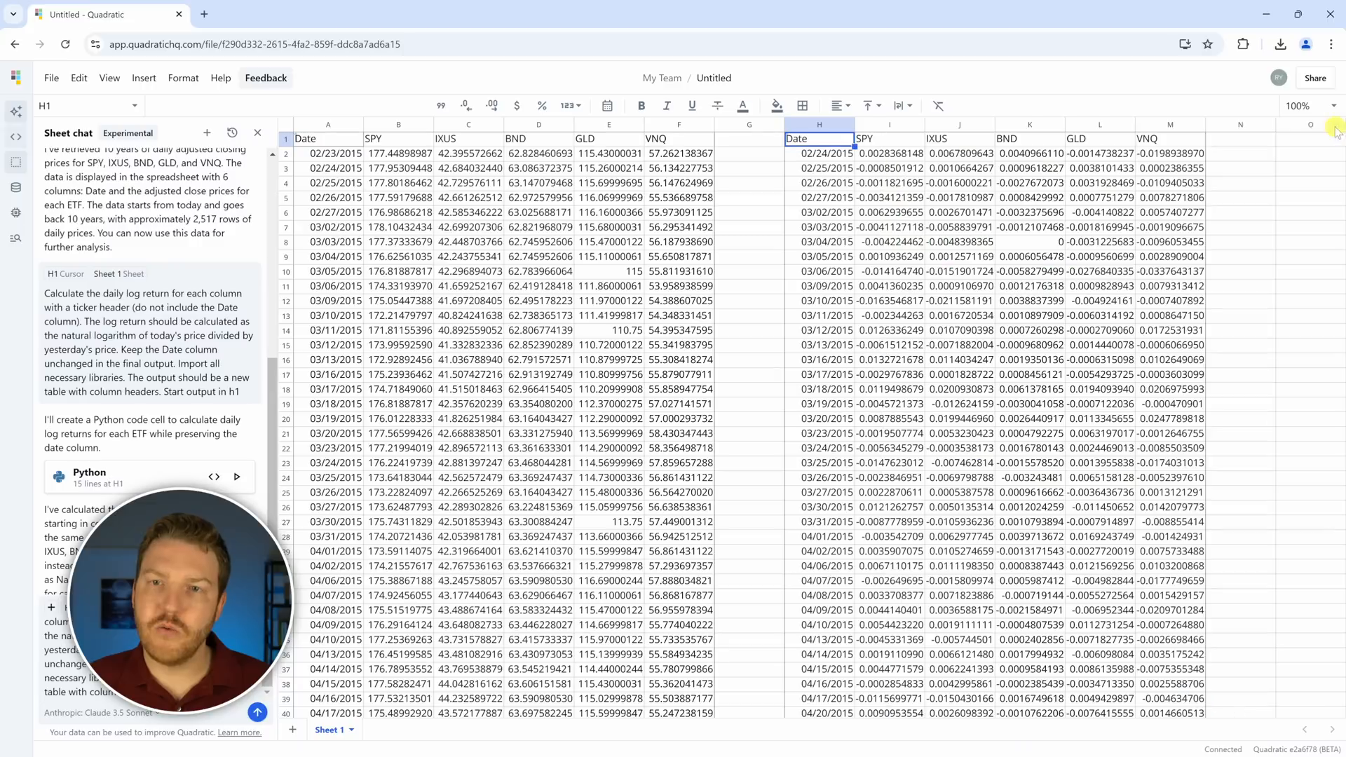
Step: Enter the formula =ln(B3/B2) in cell O2 to manually check the first SPY log return
click(918, 169)
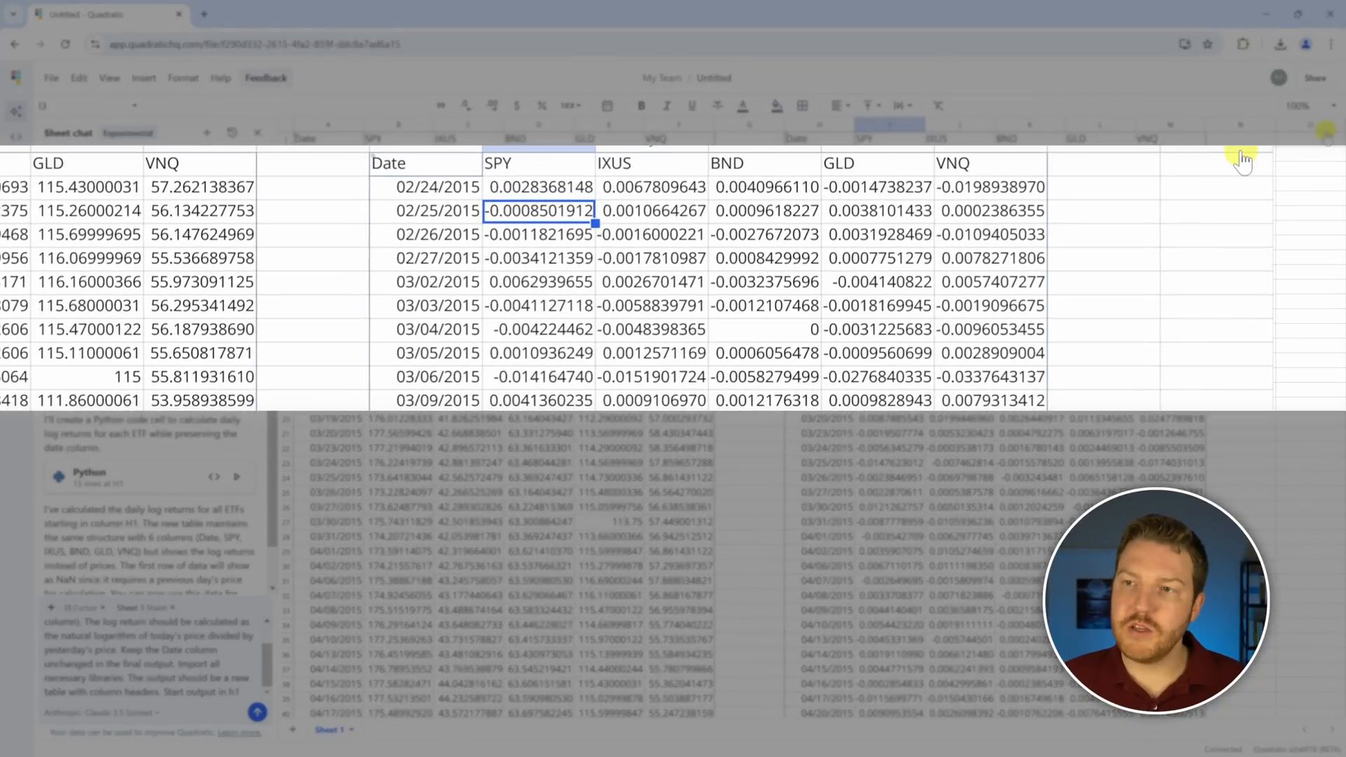
click(1187, 210)
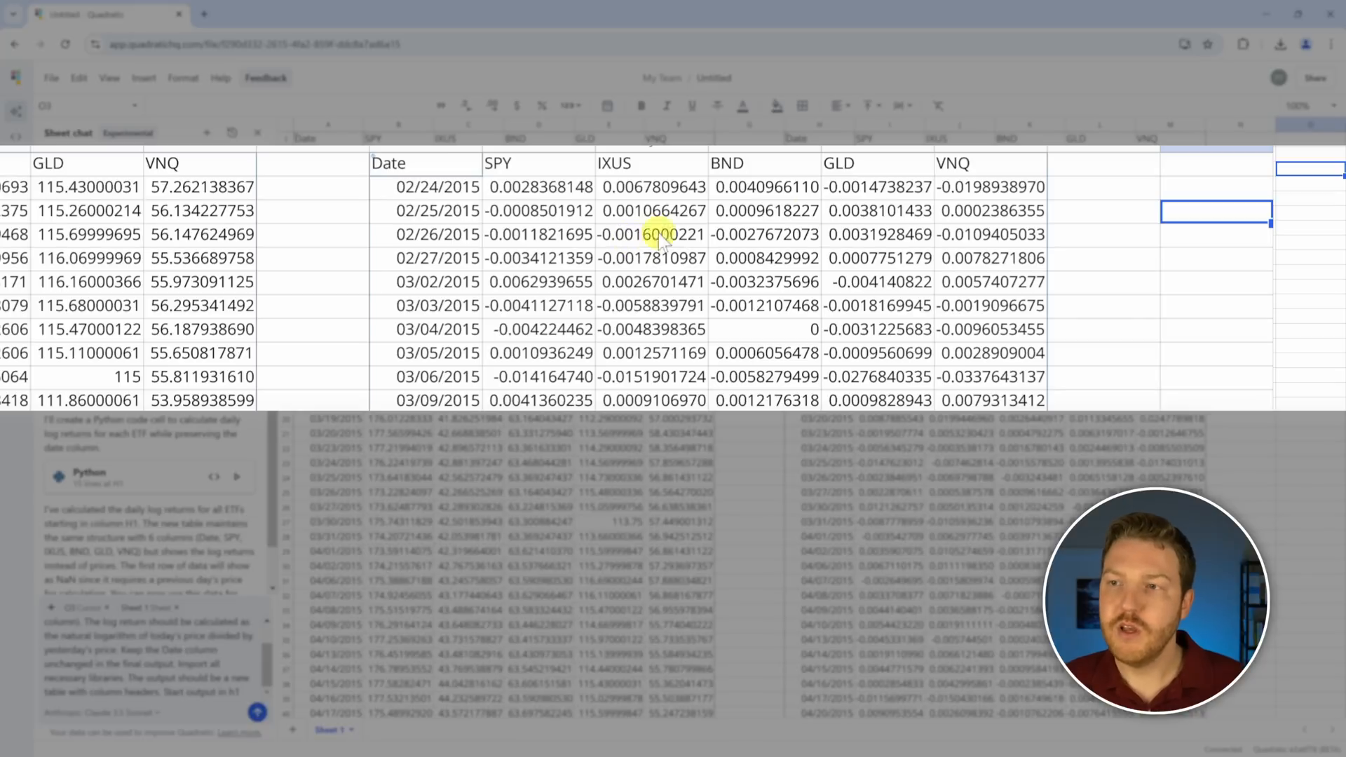
click(1188, 188)
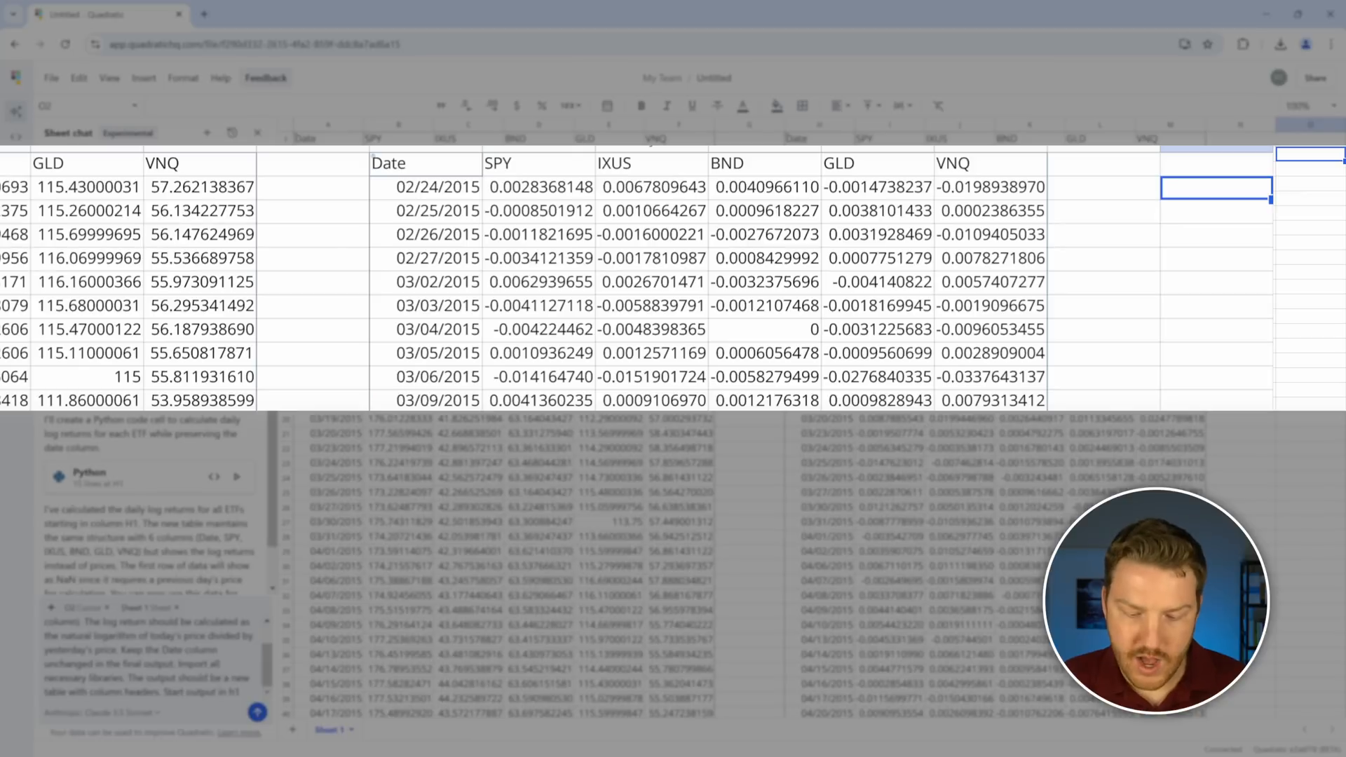
text(=ln()
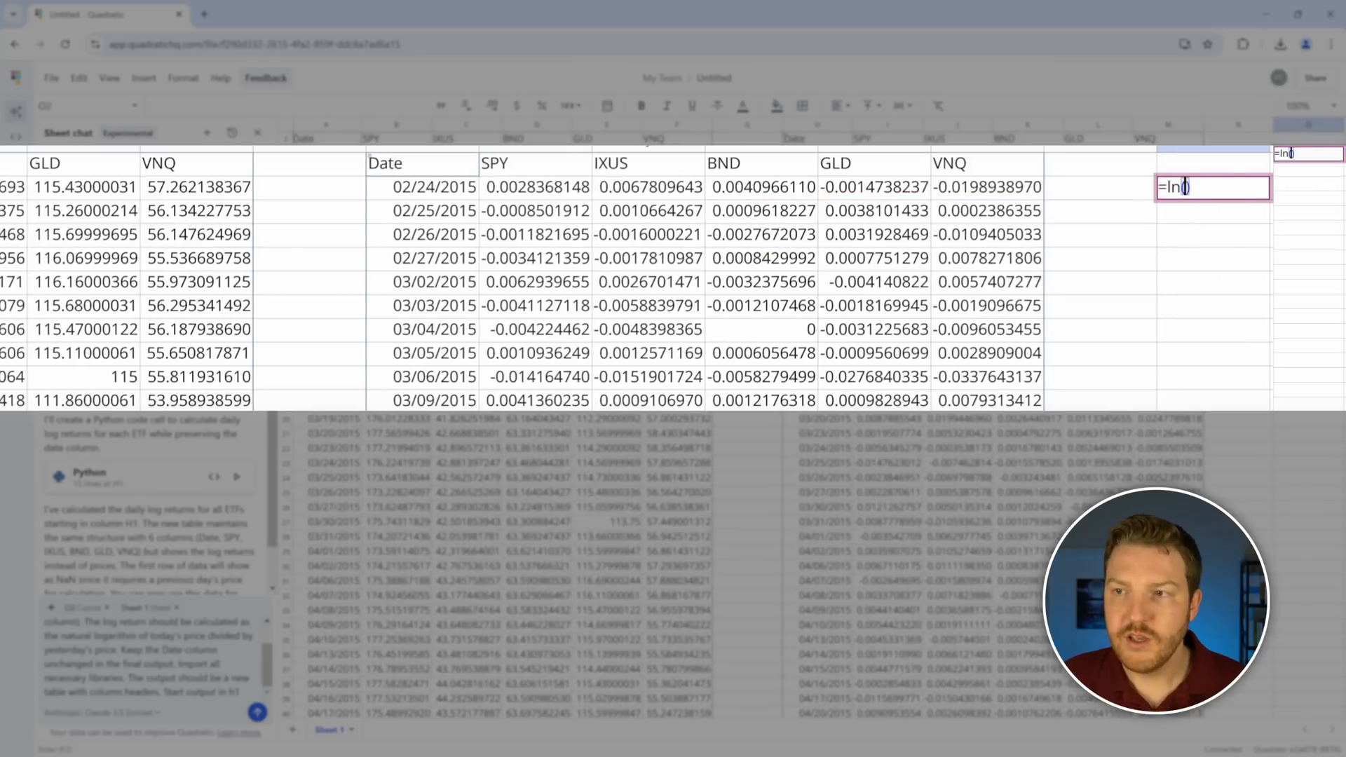
text(B3)
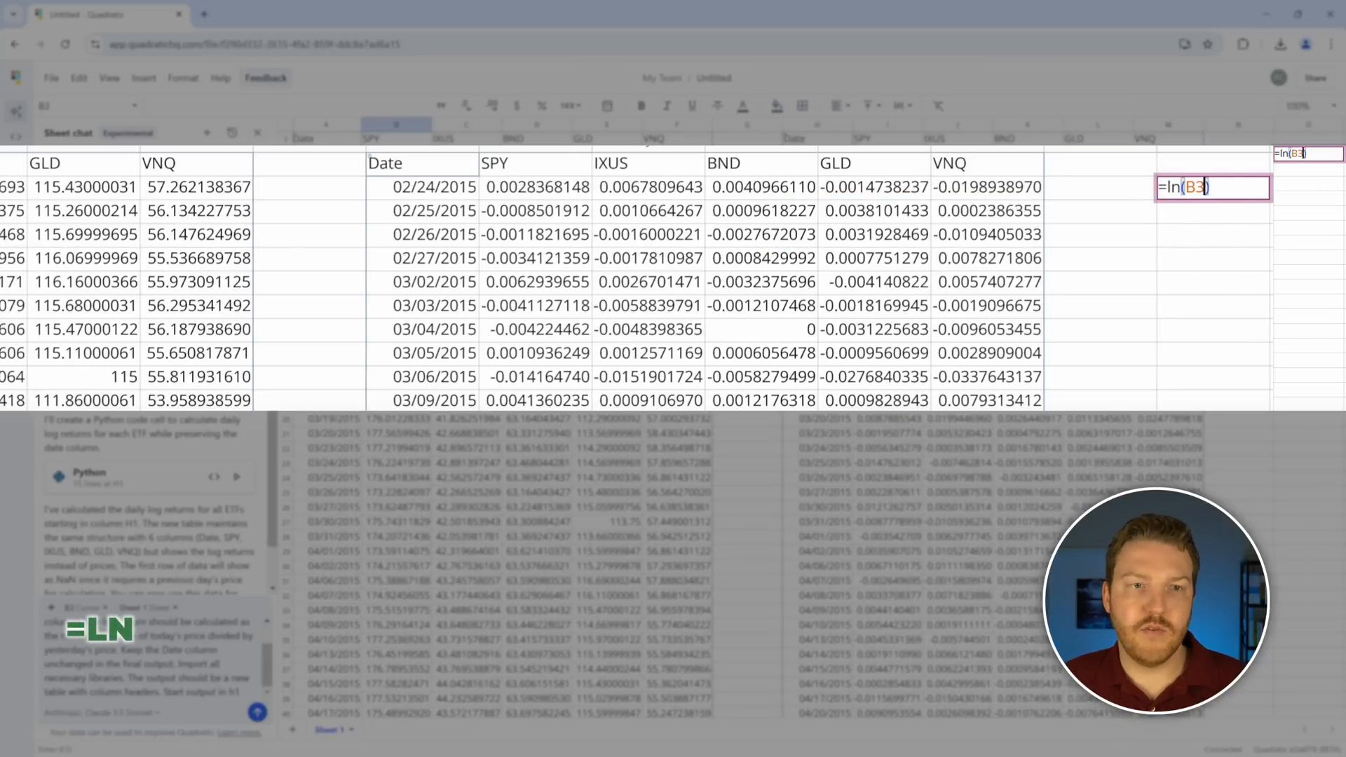
text(/)
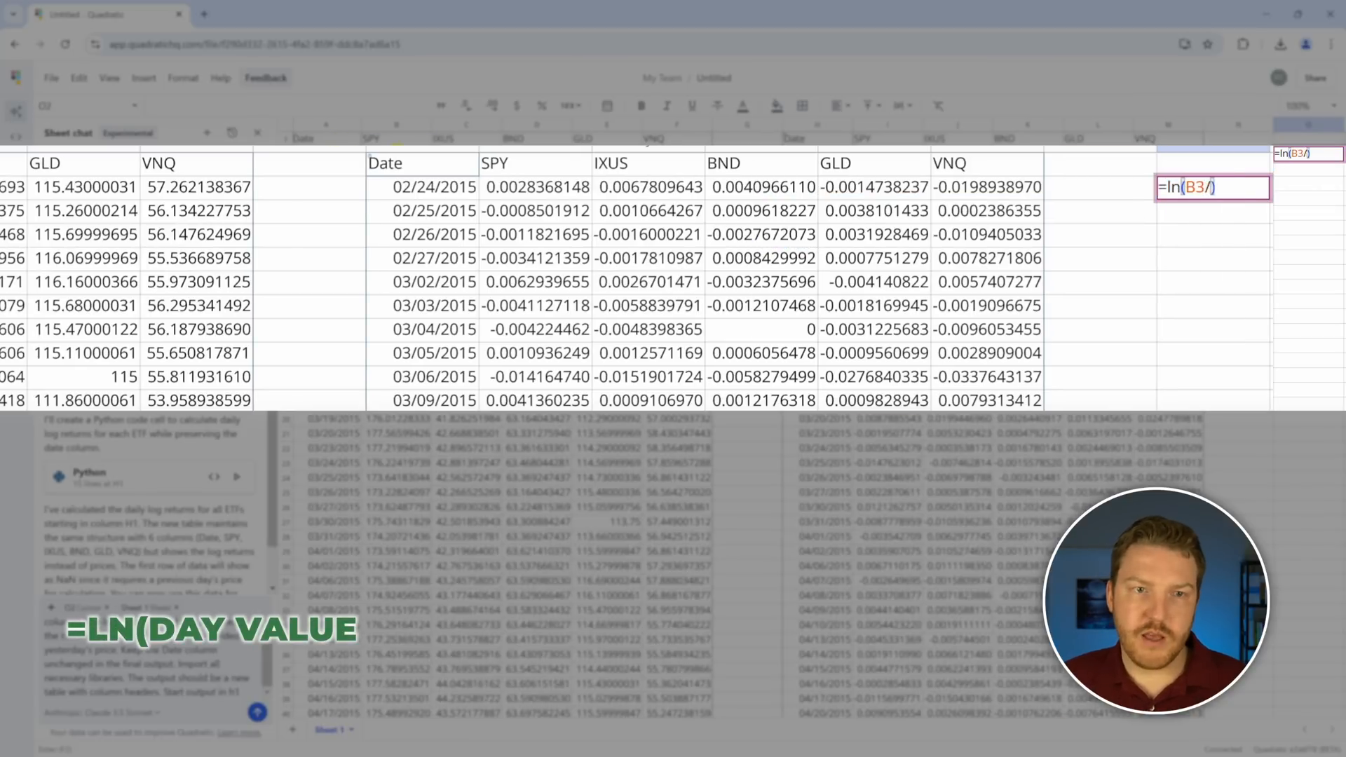
text(B2)
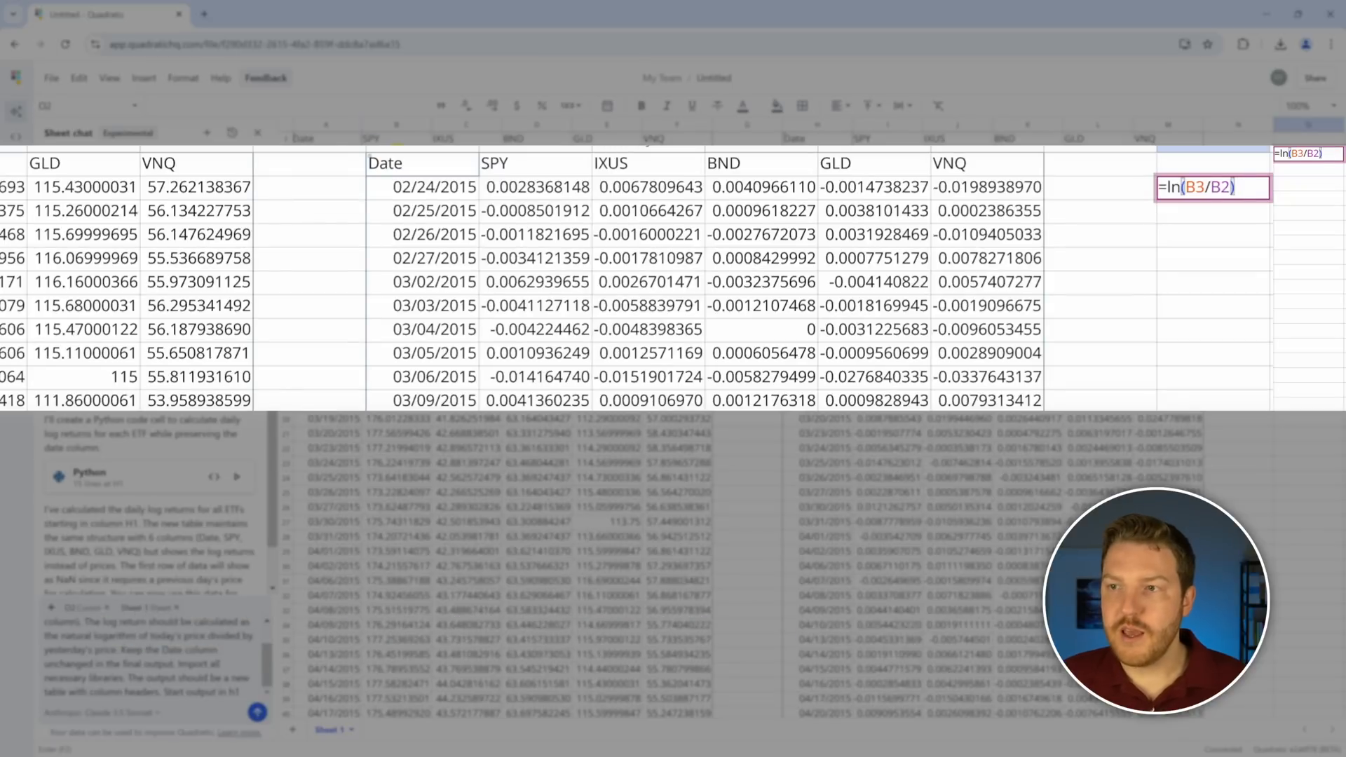
key(Return)
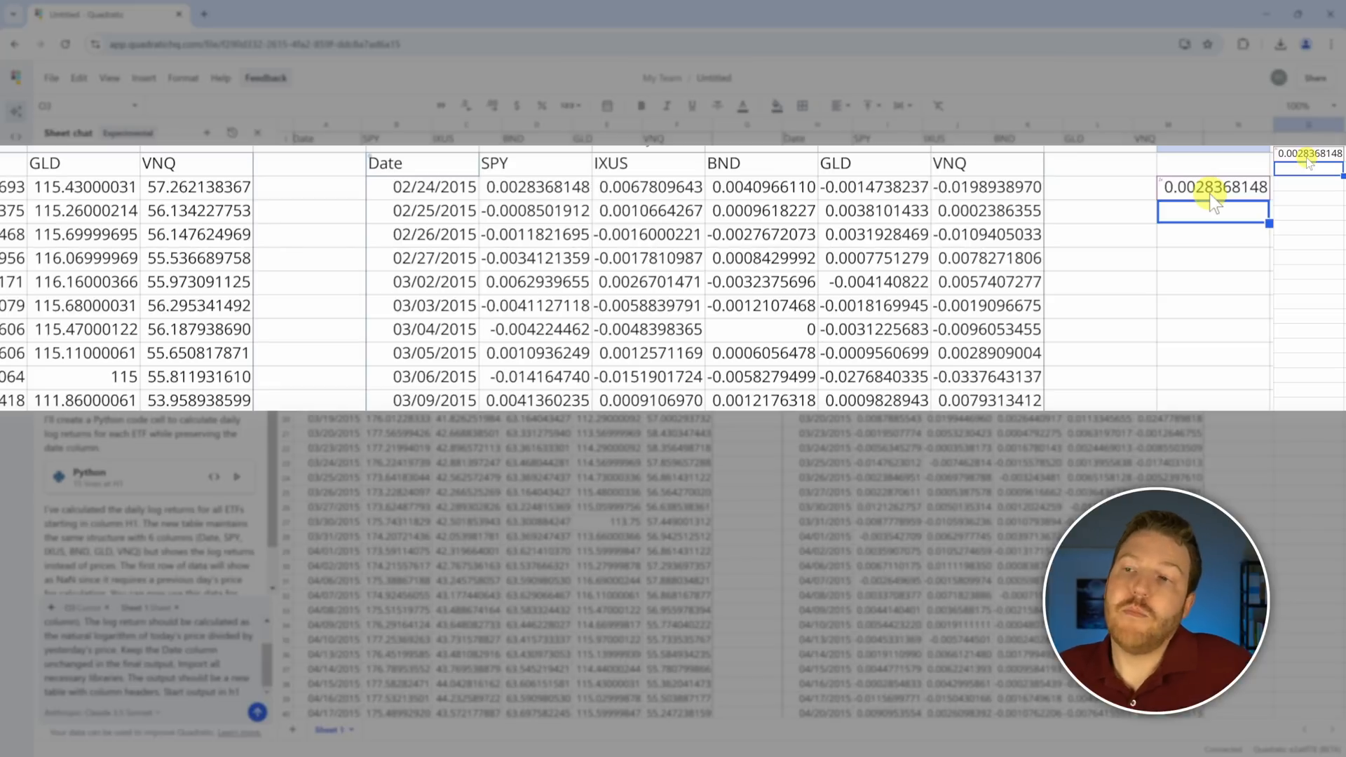
Step: Compare the check in O2 with the SPY return in I2, and fill the formula down to O6
click(397, 145)
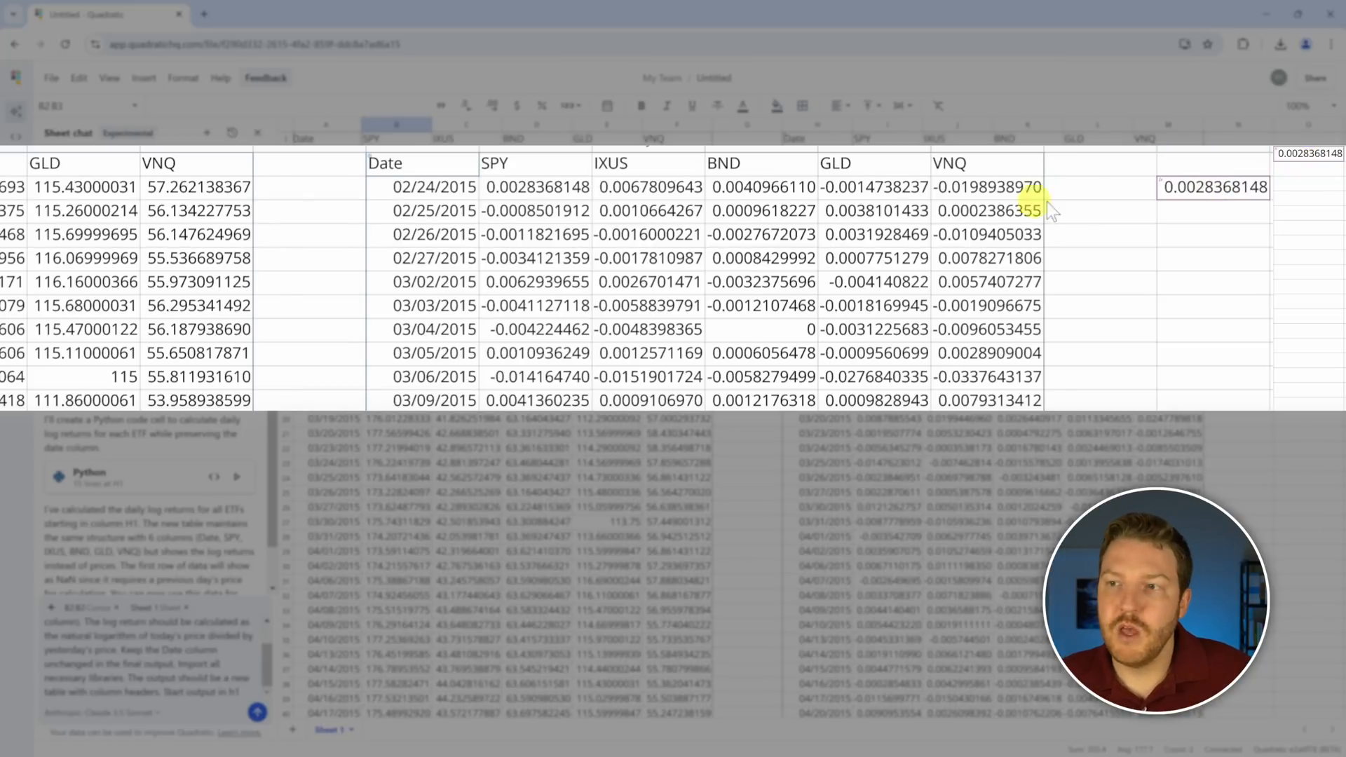
click(1169, 187)
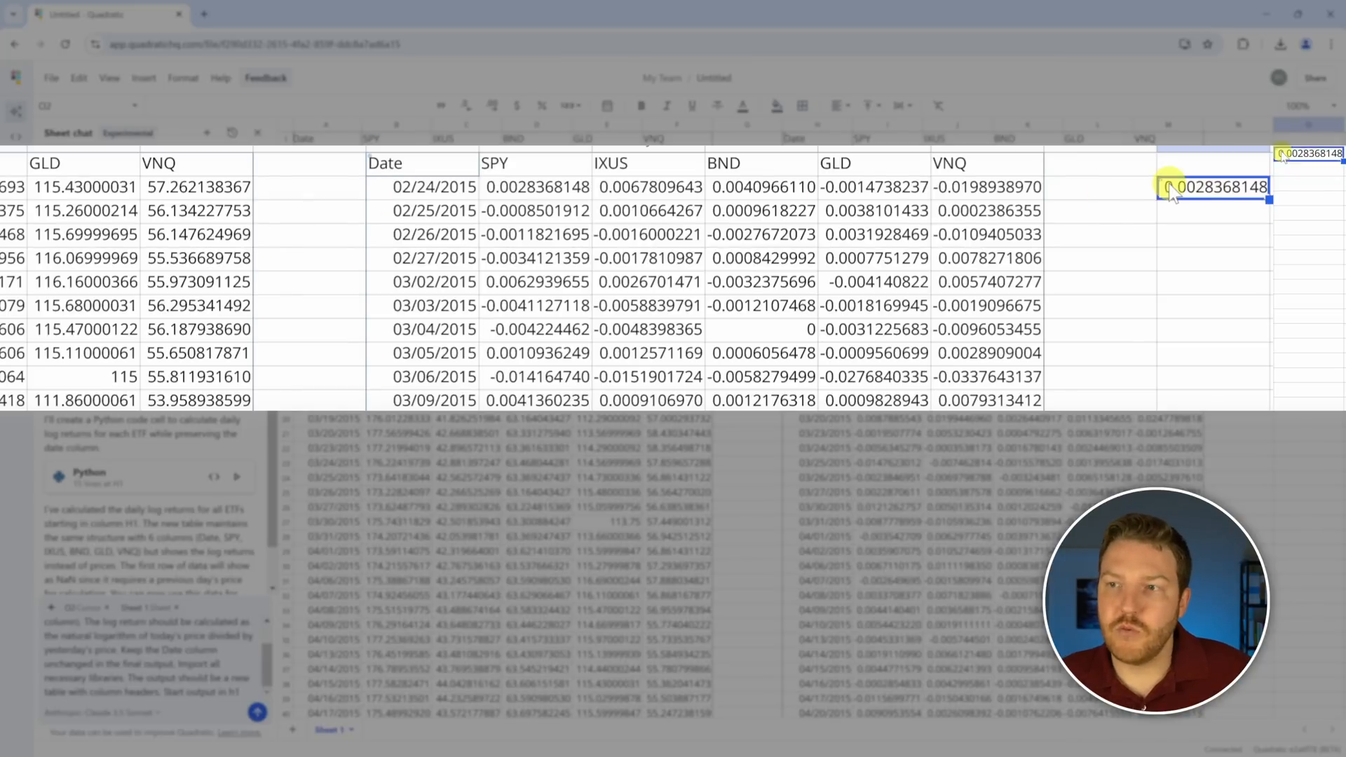
click(540, 188)
click(1267, 196)
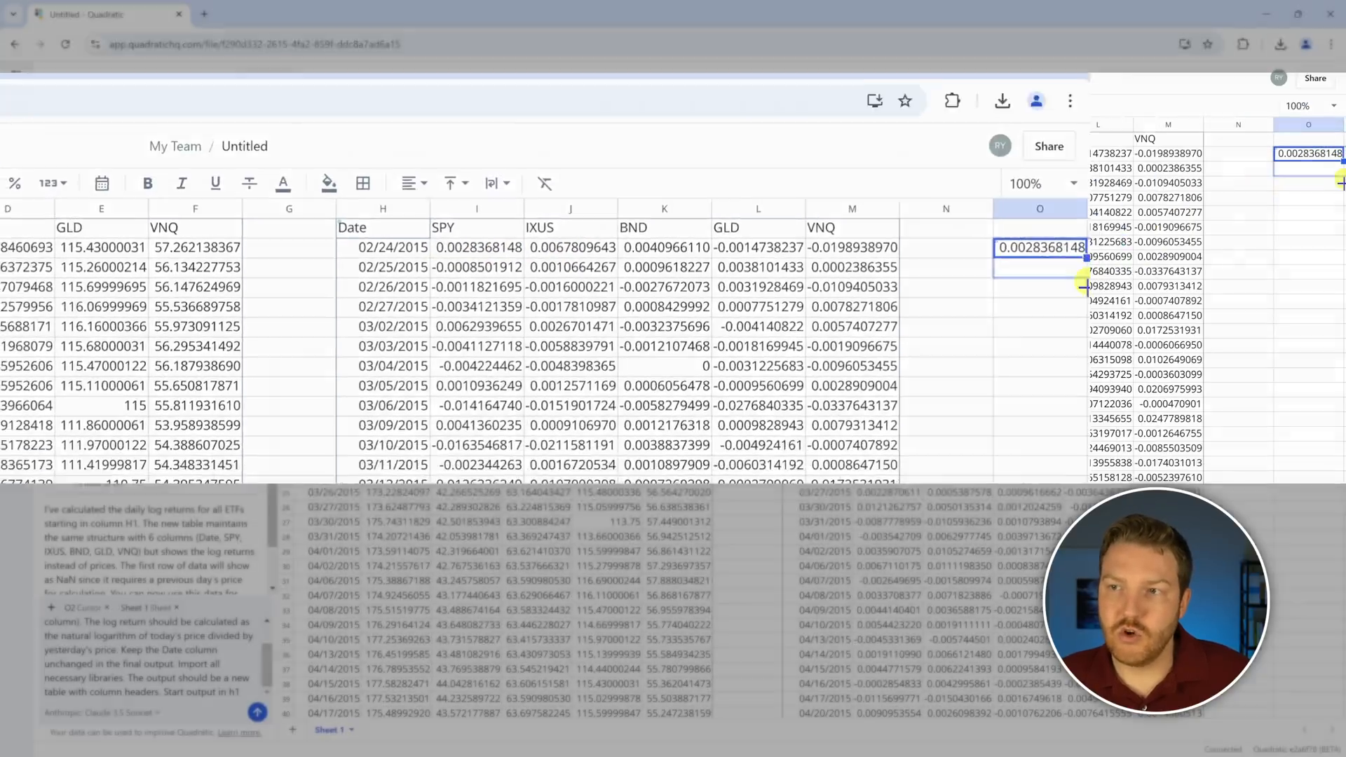
drag(1266, 196, 1267, 291)
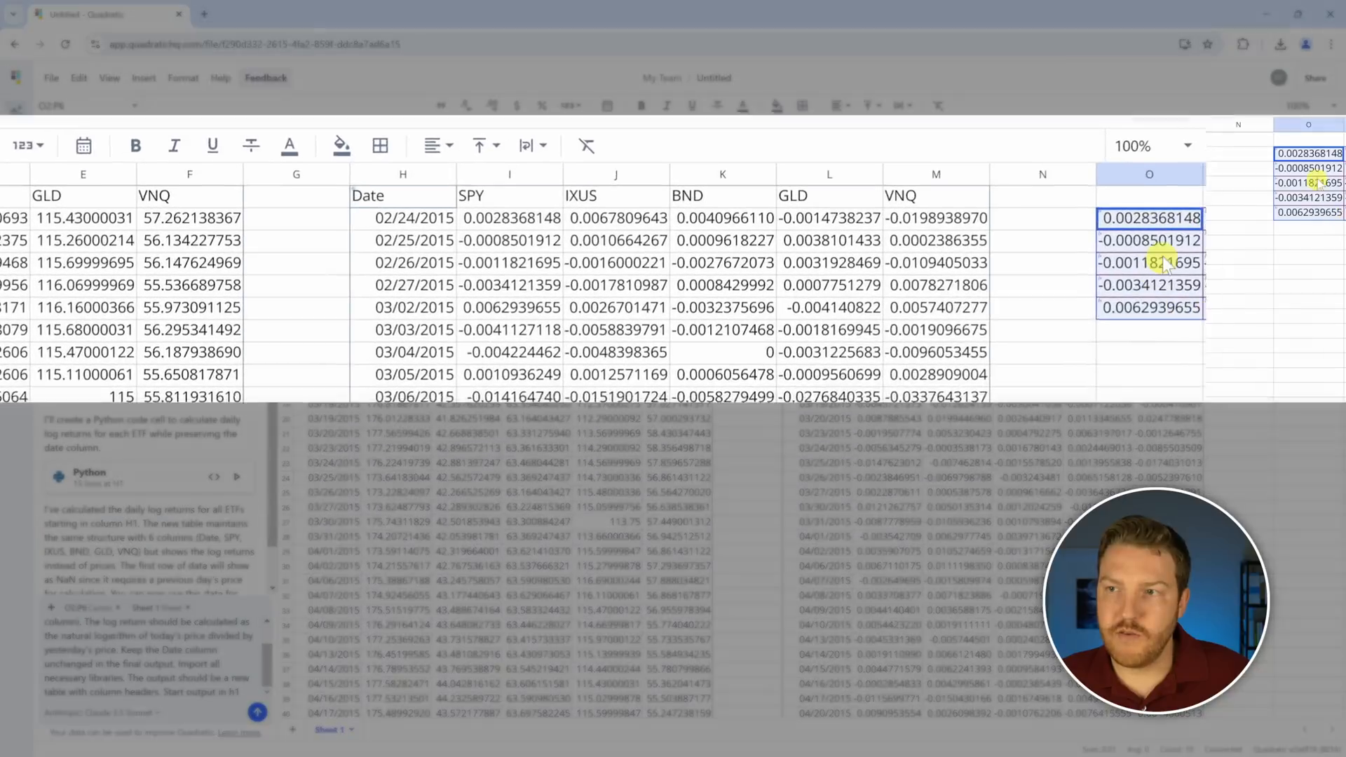
Step: Compare the manual log returns in O2:O6 with the SPY returns in column I, and select the check range
click(541, 230)
key(Down)
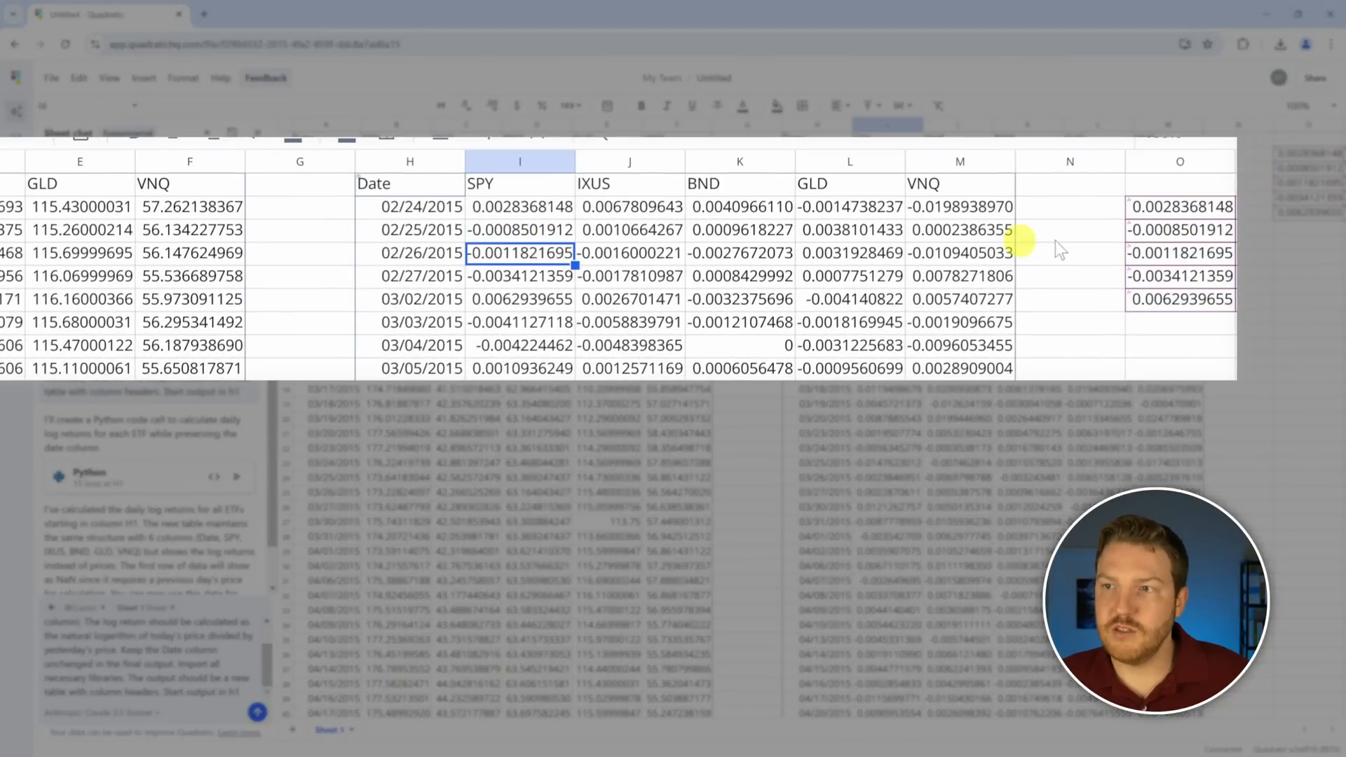
drag(1180, 209, 1232, 303)
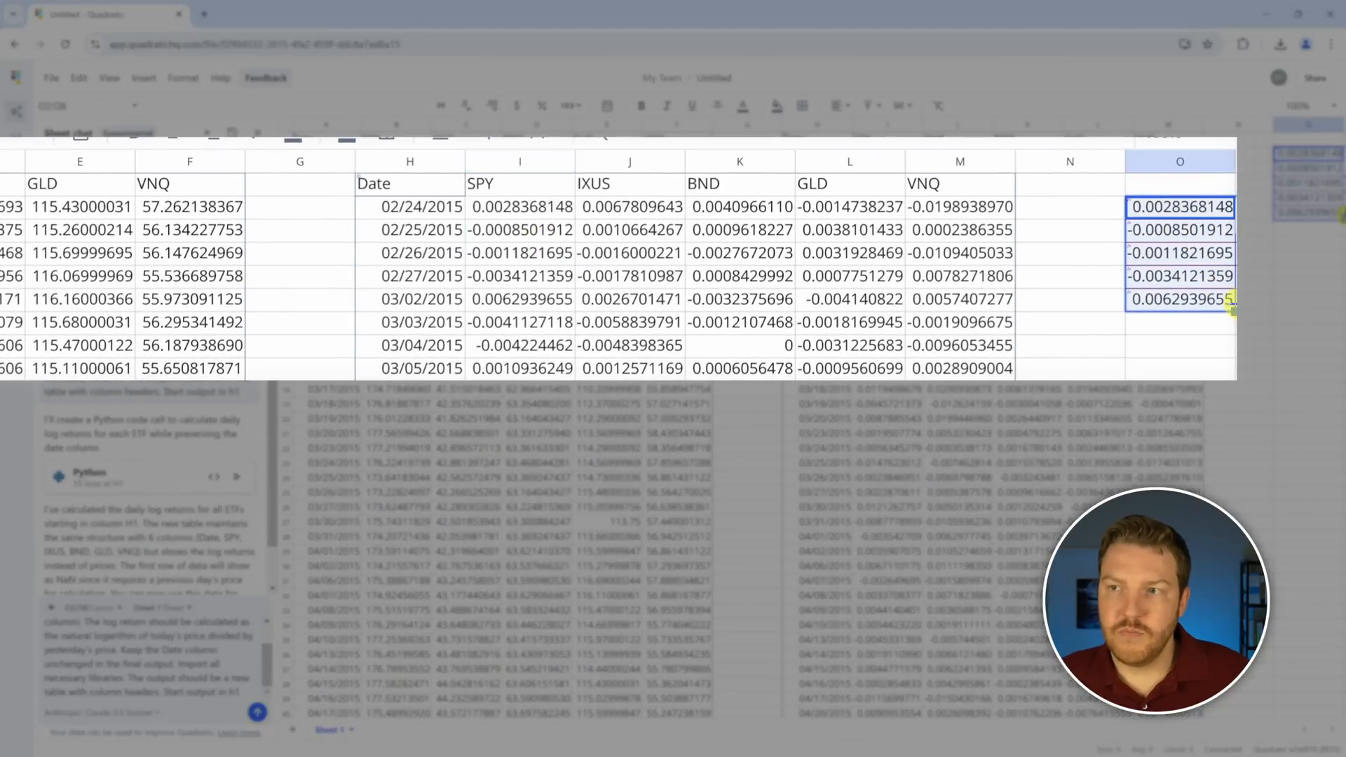
click(1167, 229)
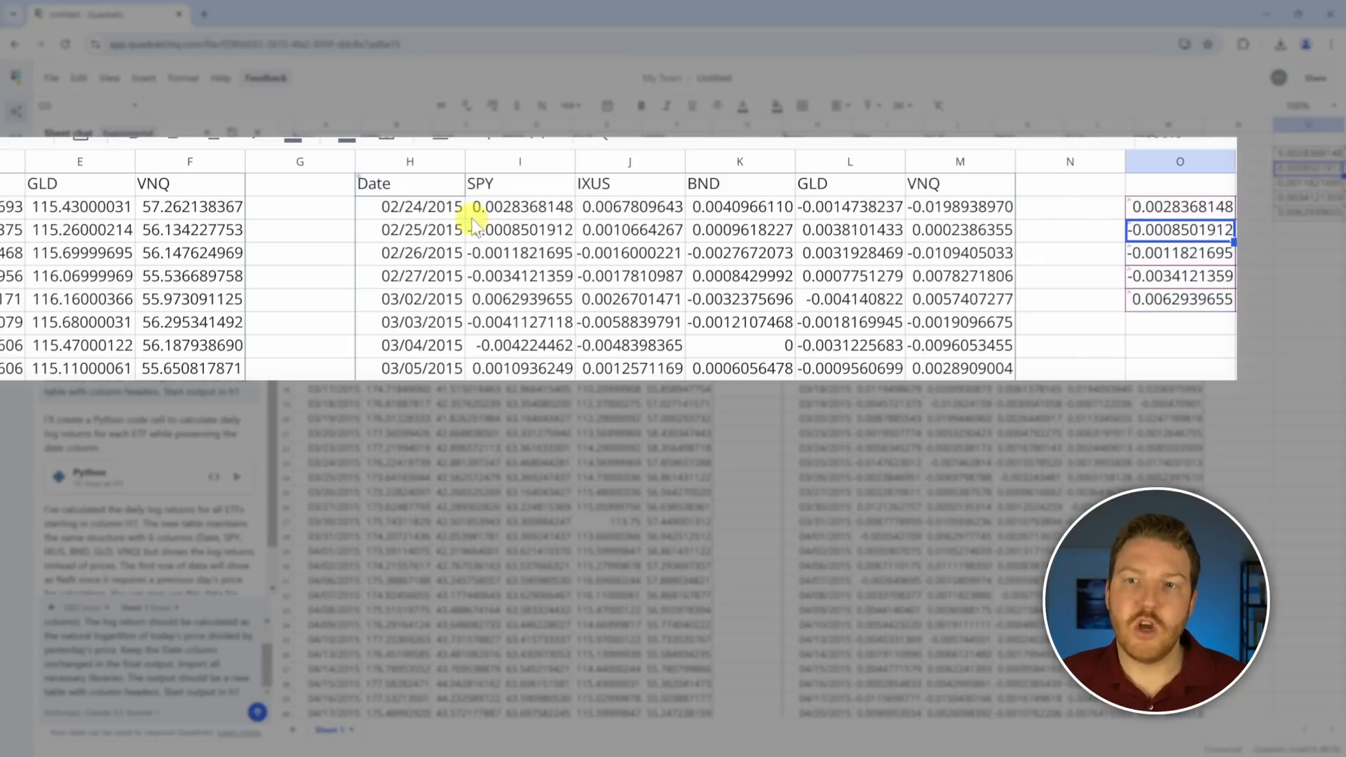
drag(1179, 207, 1184, 300)
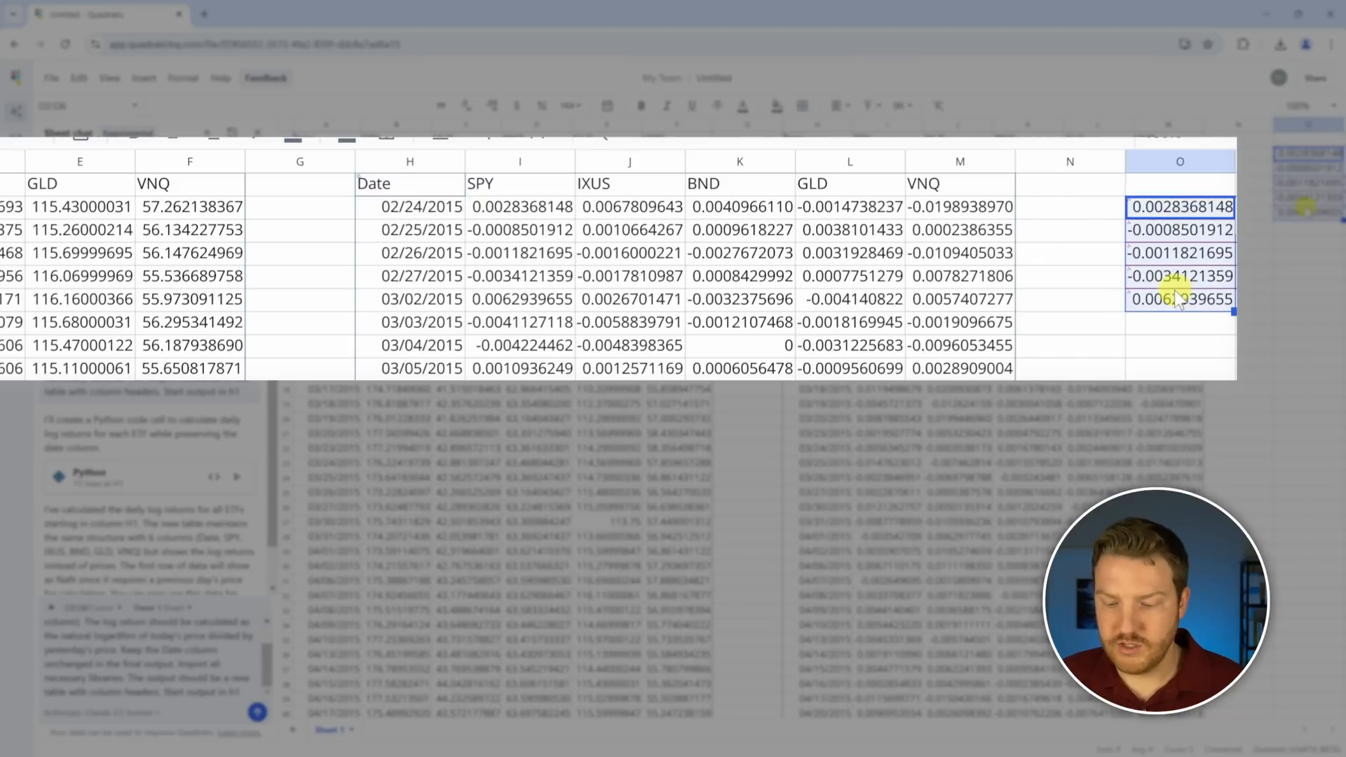
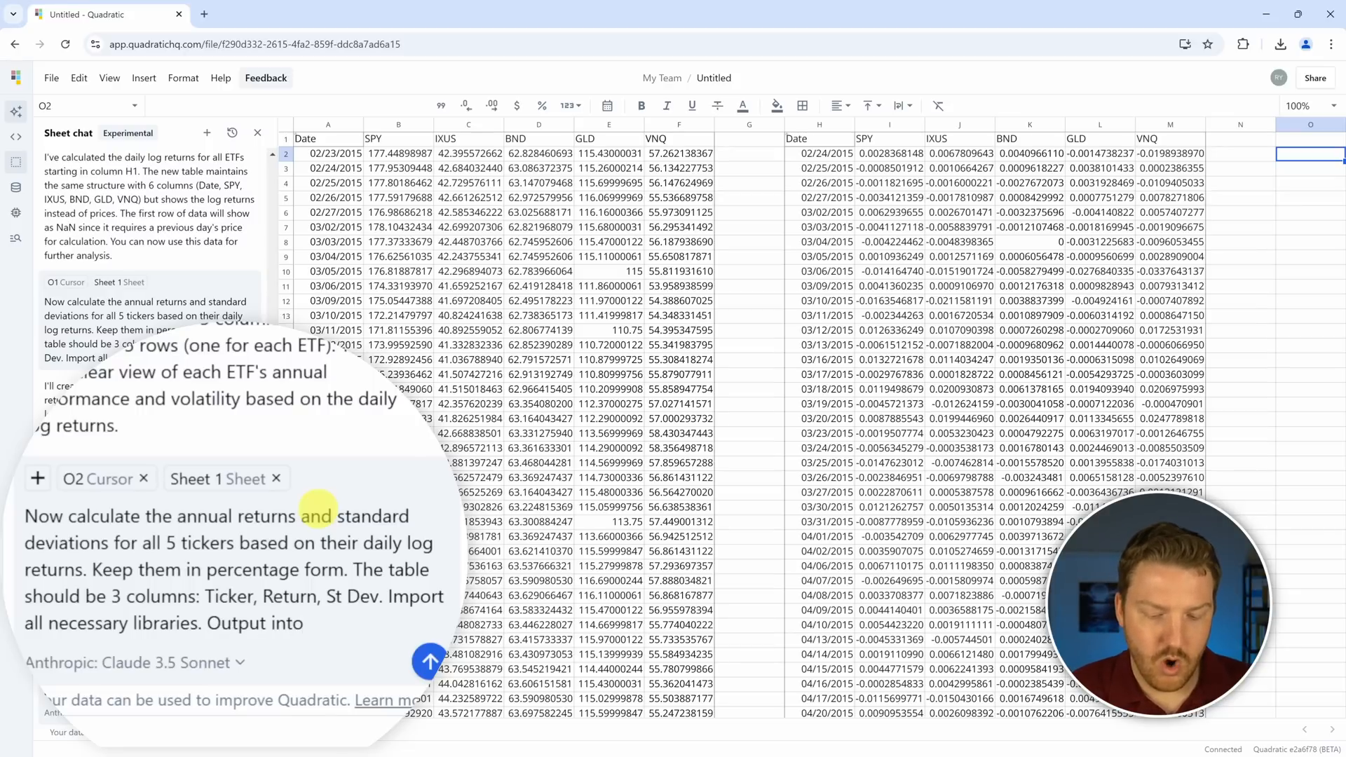
Step: Complete the annual returns and standard deviations prompt with "Output into o2" and submit it
text(o1)
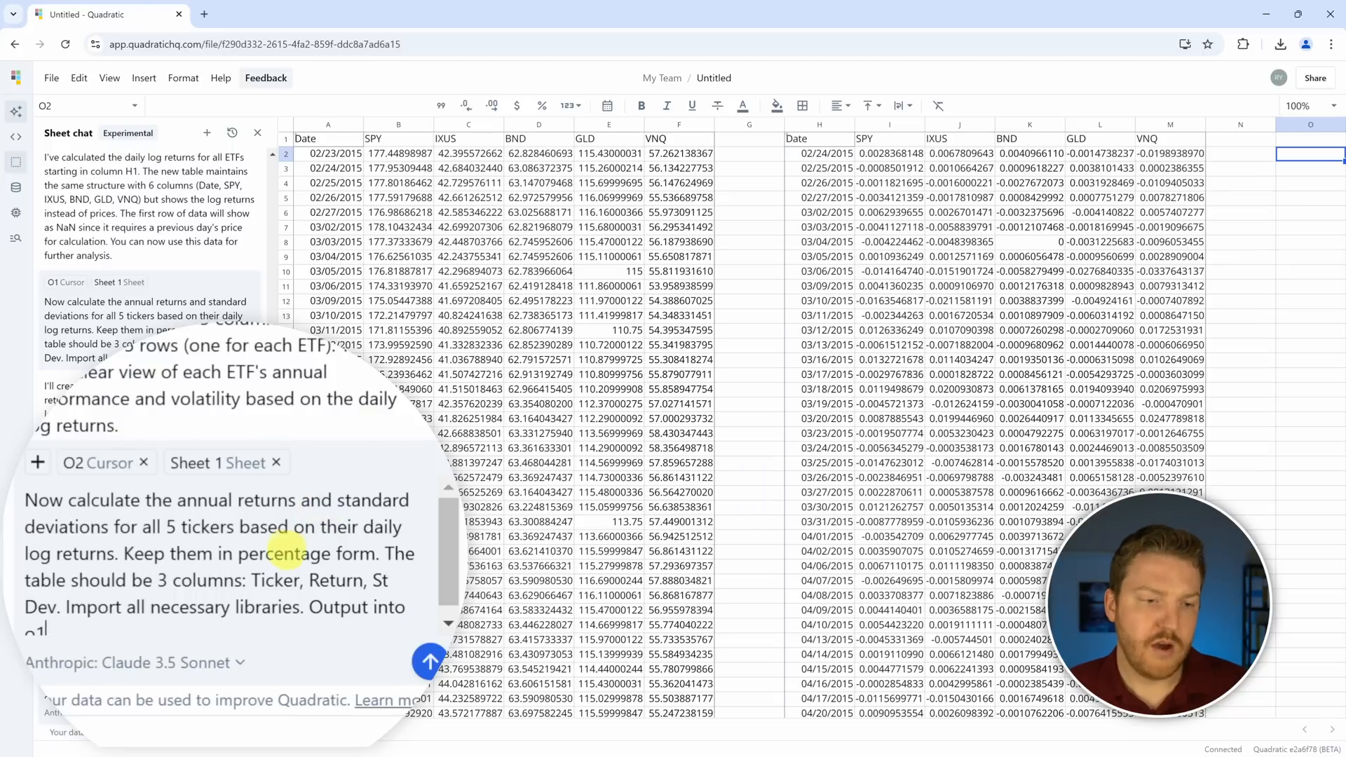
scroll(286, 546, down, 1)
scroll(315, 542, up, 1)
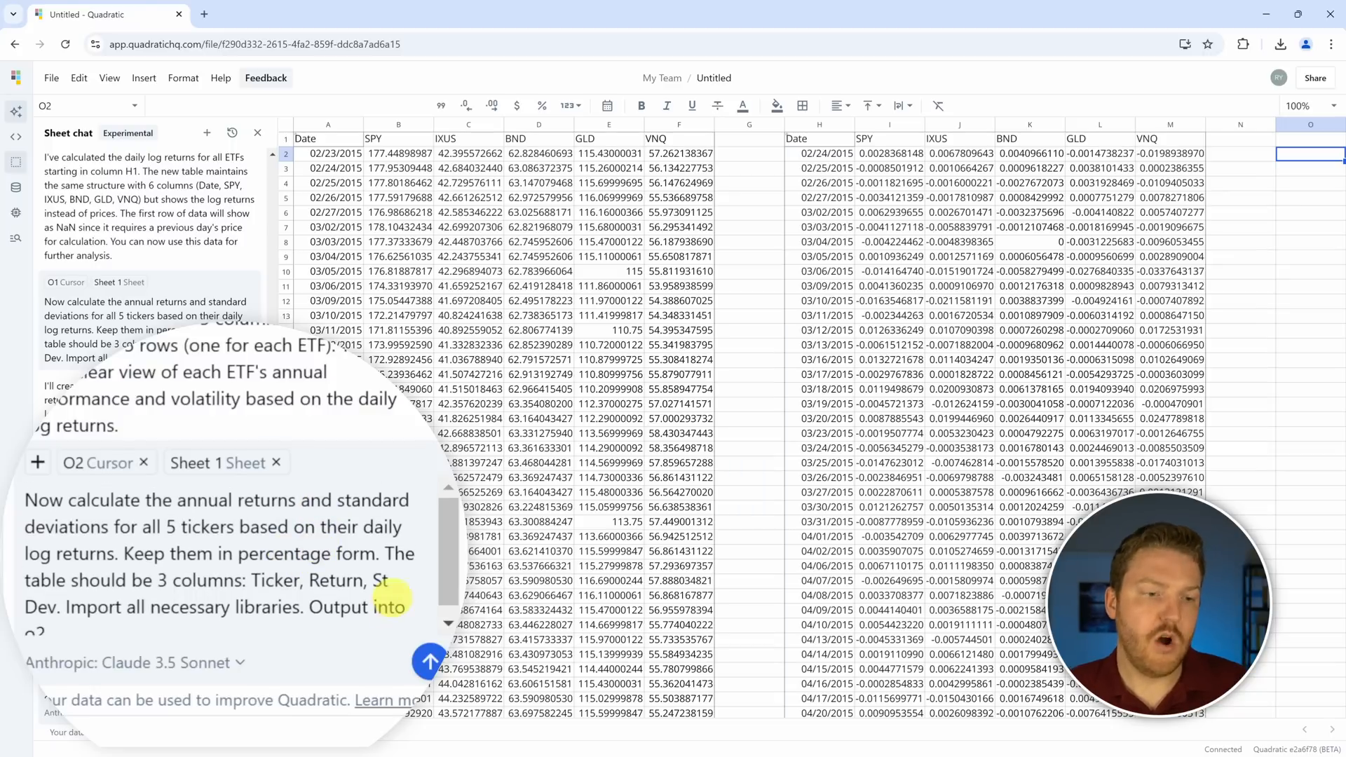
click(429, 662)
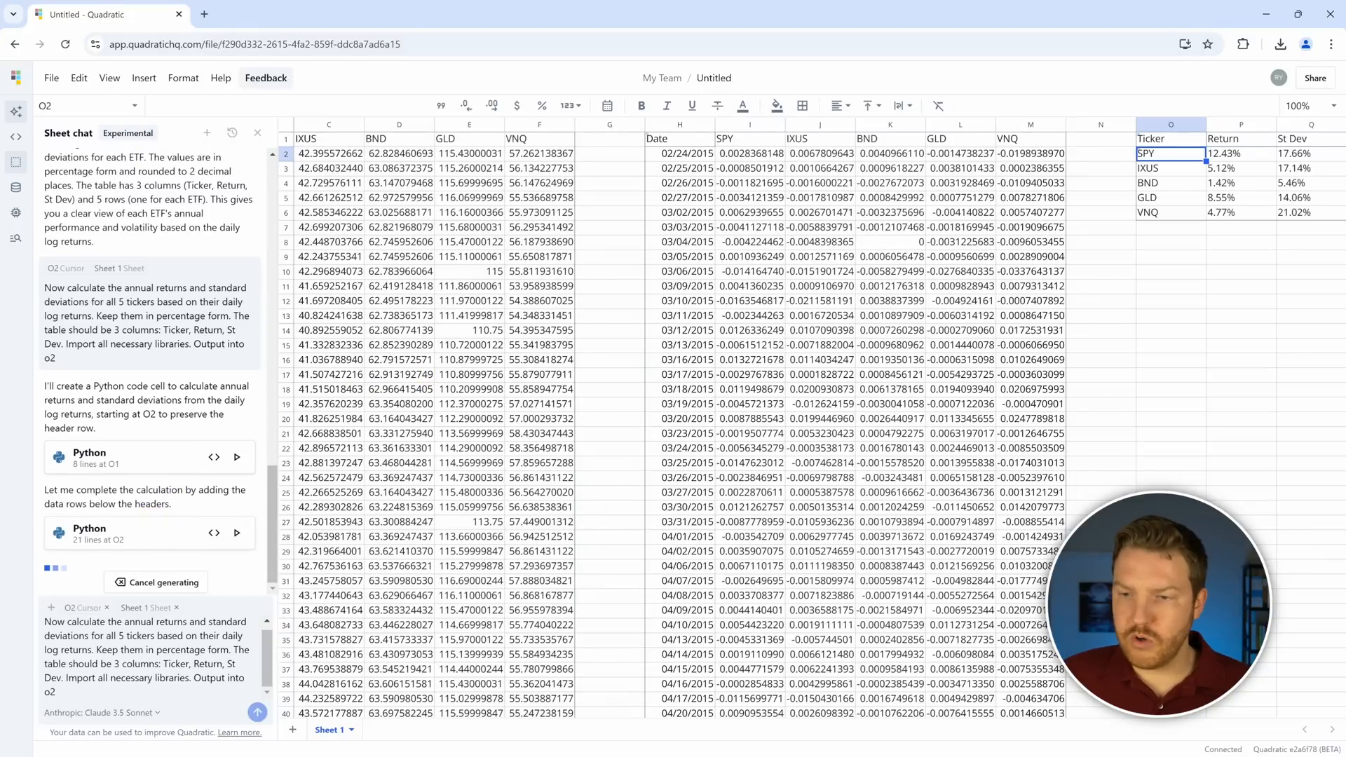
Step: Examine the annual return and standard deviation of each of the five tickers in the new summary table
click(1122, 155)
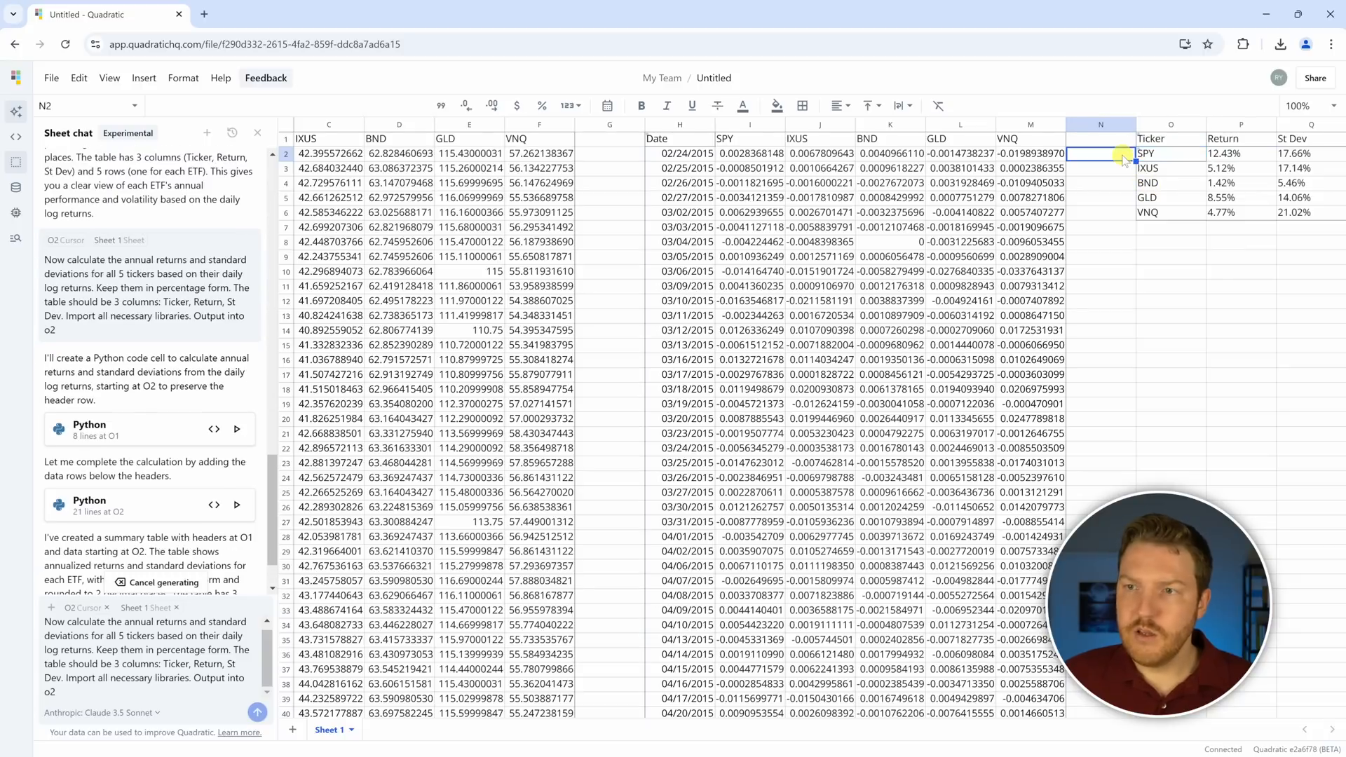
key(Right)
key(Right)
key(Right)
key(Right)
key(Right)
key(Right)
key(Right)
key(Right)
key(Right)
key(Right)
key(Right)
key(Right)
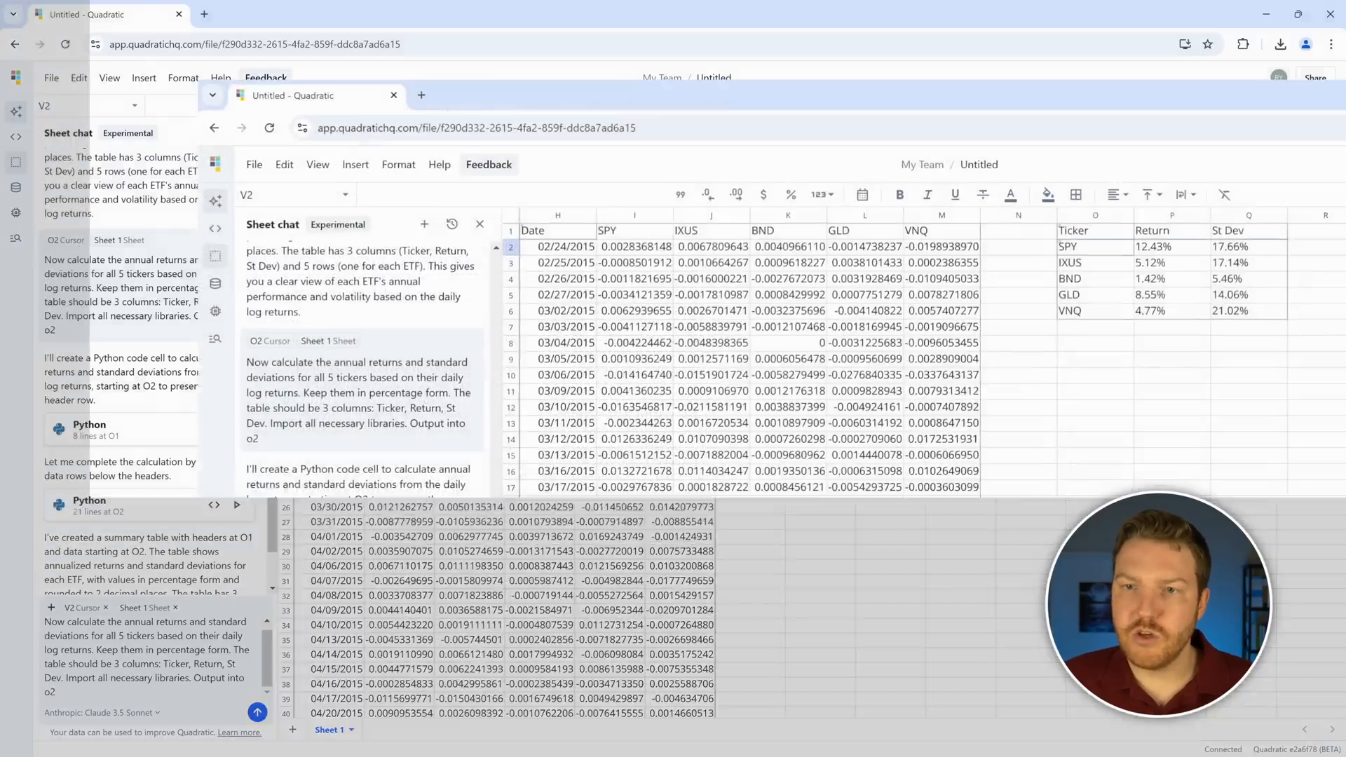
key(Right)
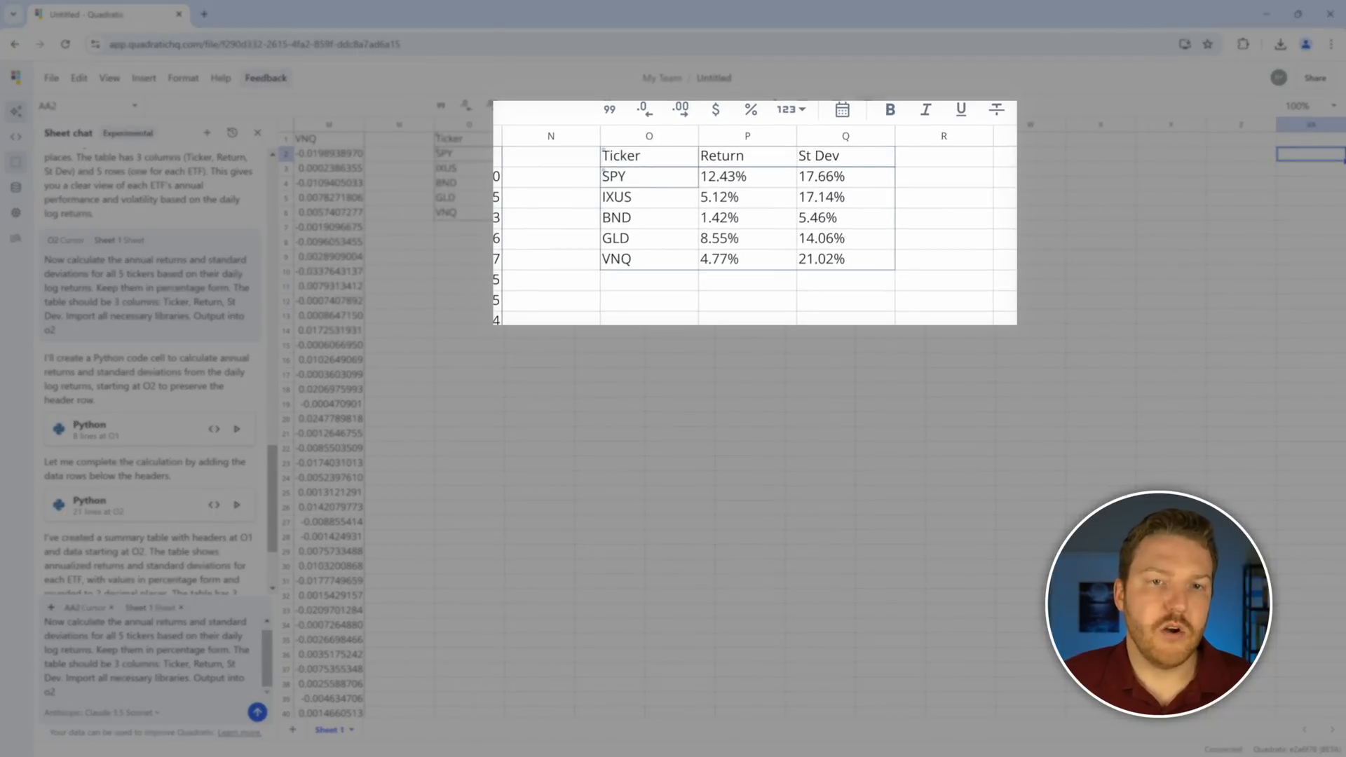
Step: Examine SPY's annual return and standard deviation in the summary table
click(484, 155)
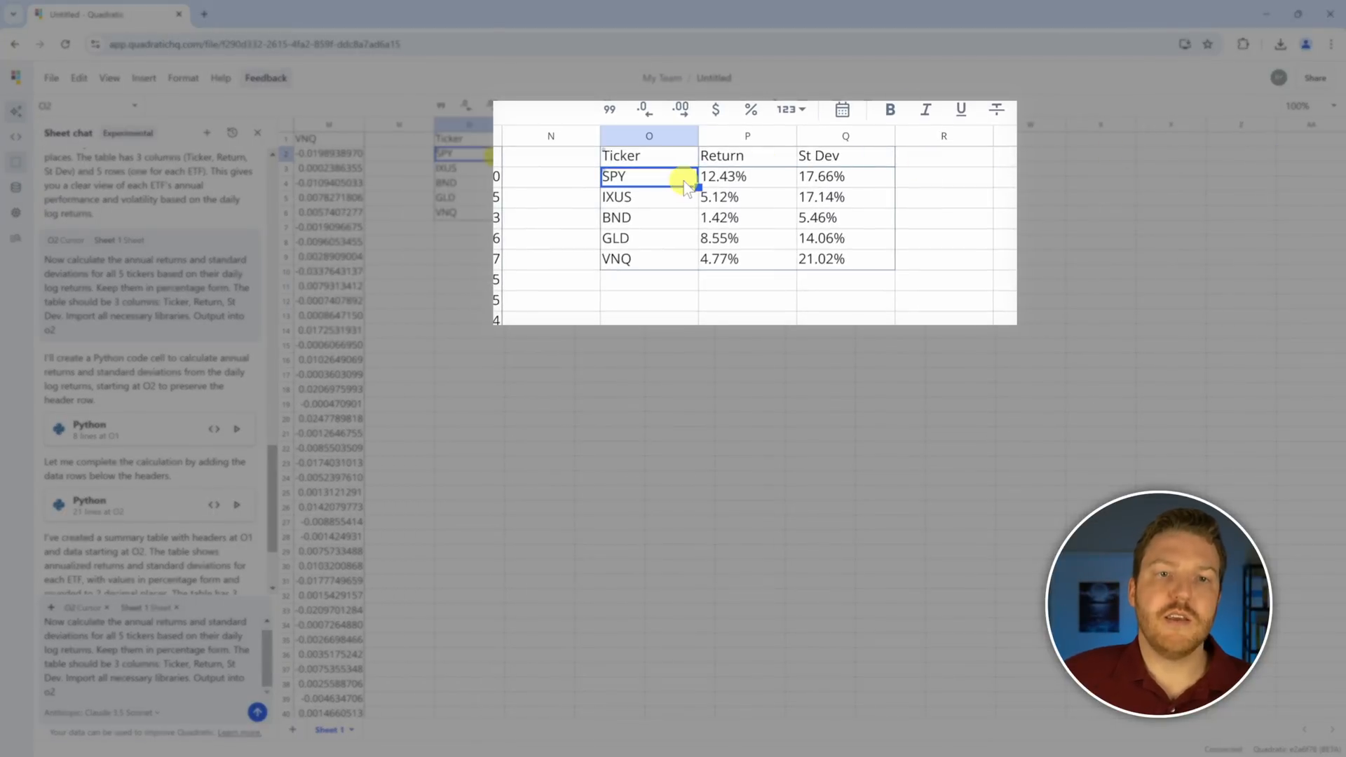
click(749, 177)
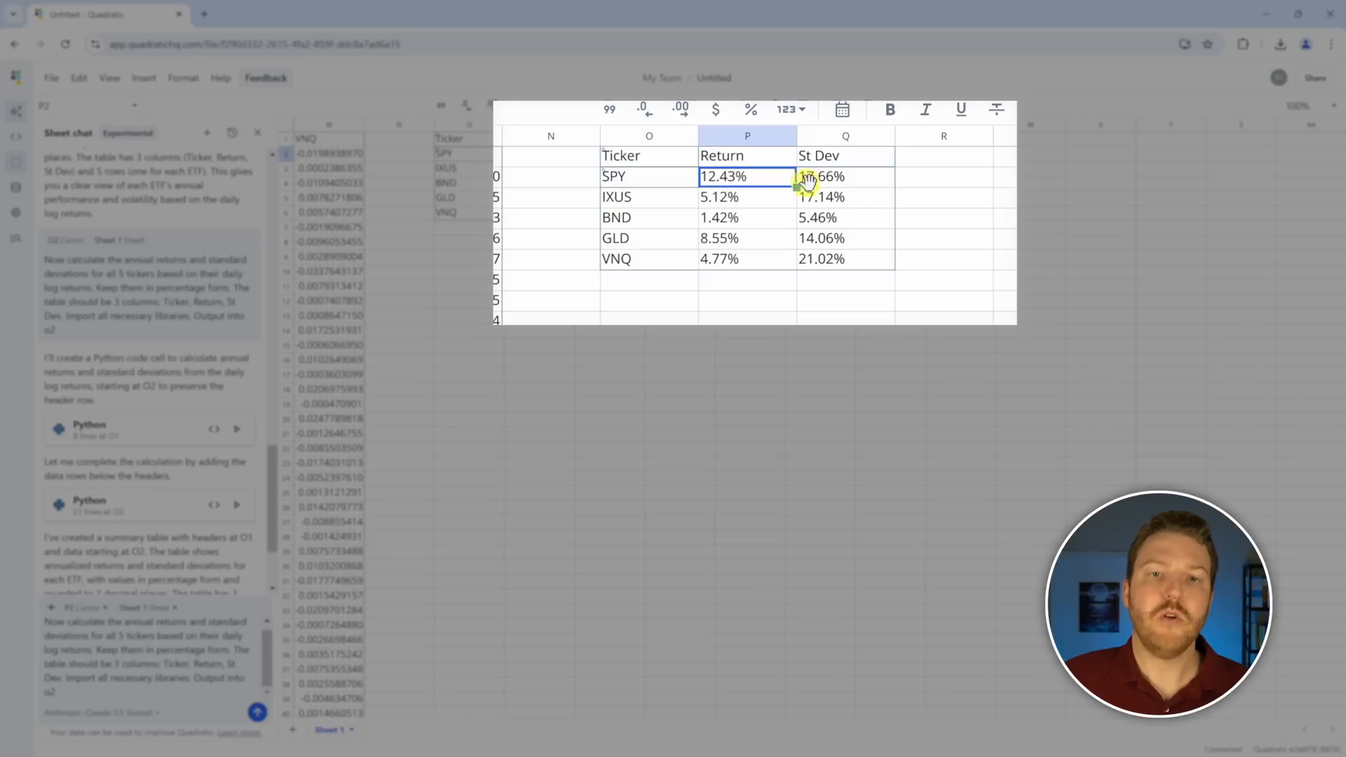
click(853, 181)
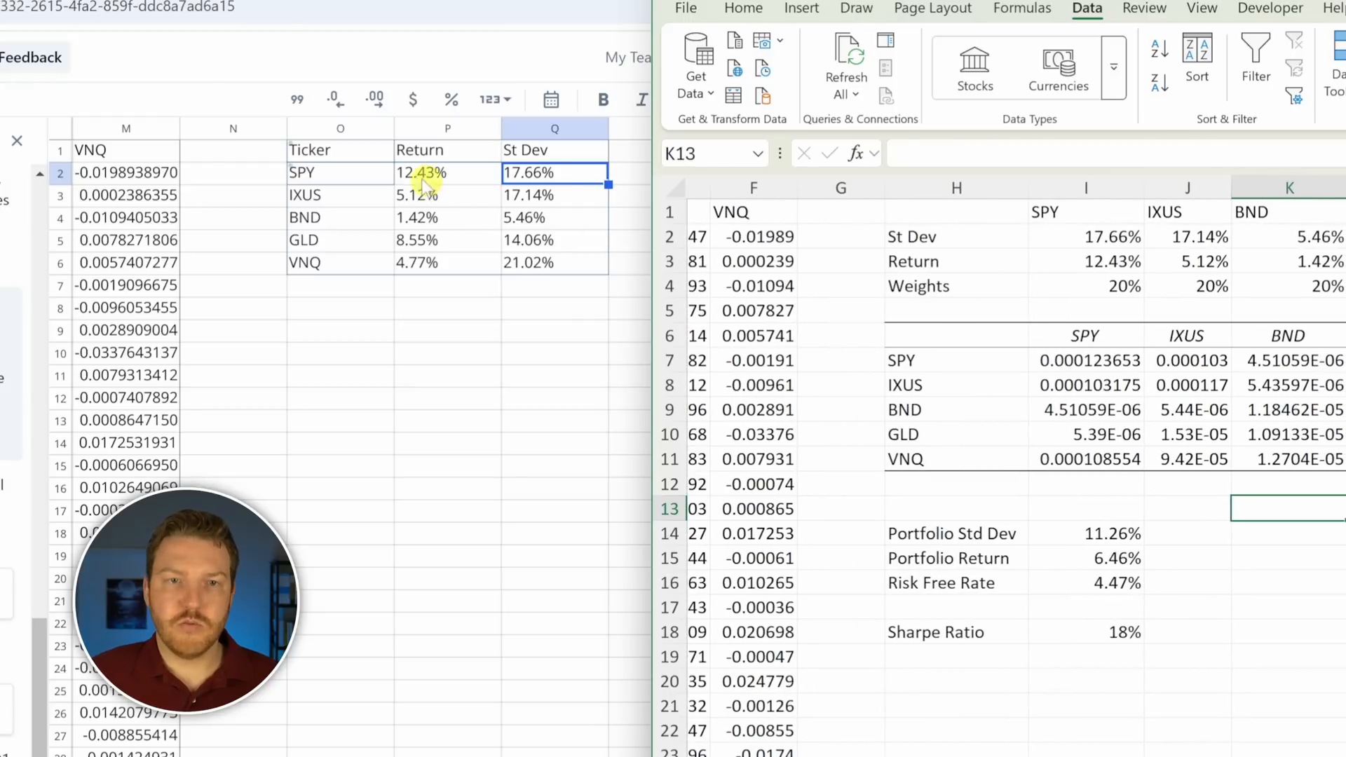
click(378, 181)
click(445, 180)
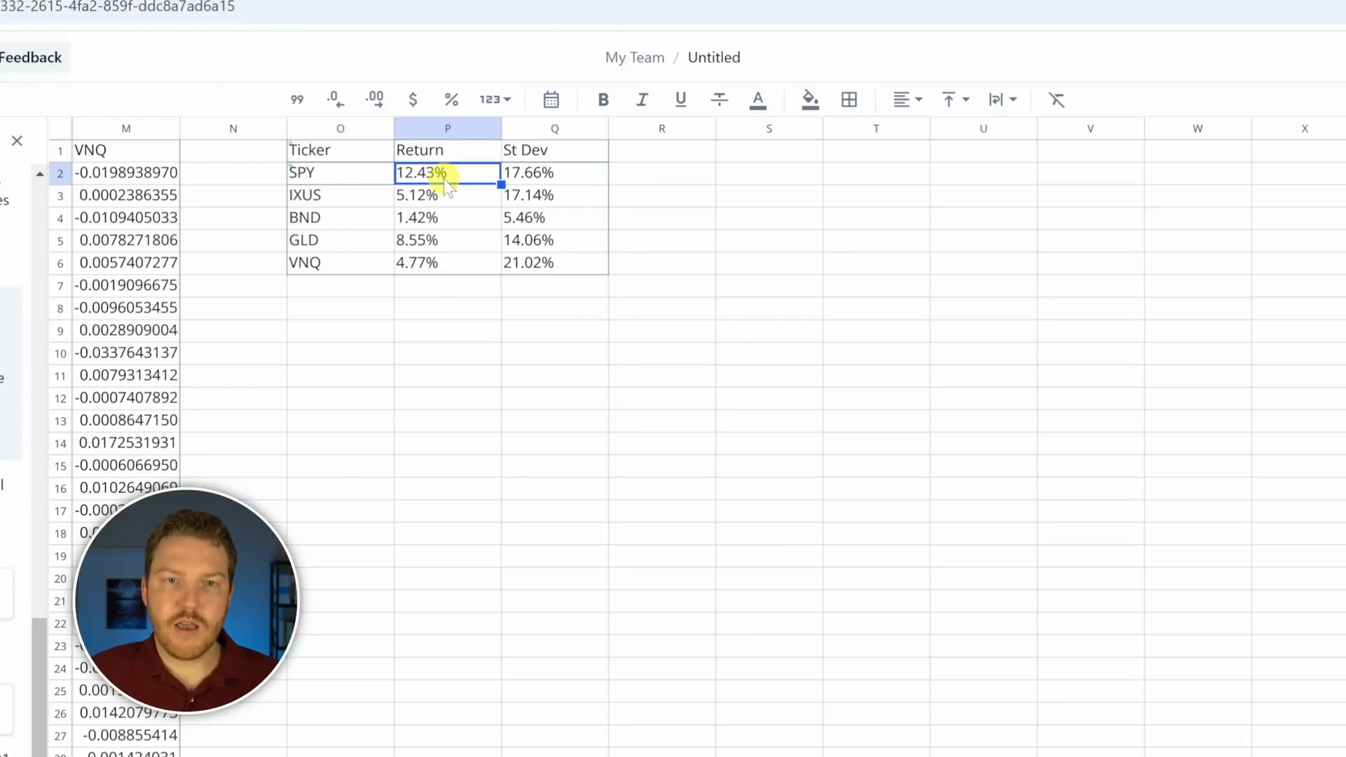
Step: Switch to the Excel test workbook and compare each ticker's annual return in row 3 with the Quadratic Return column
key(super)
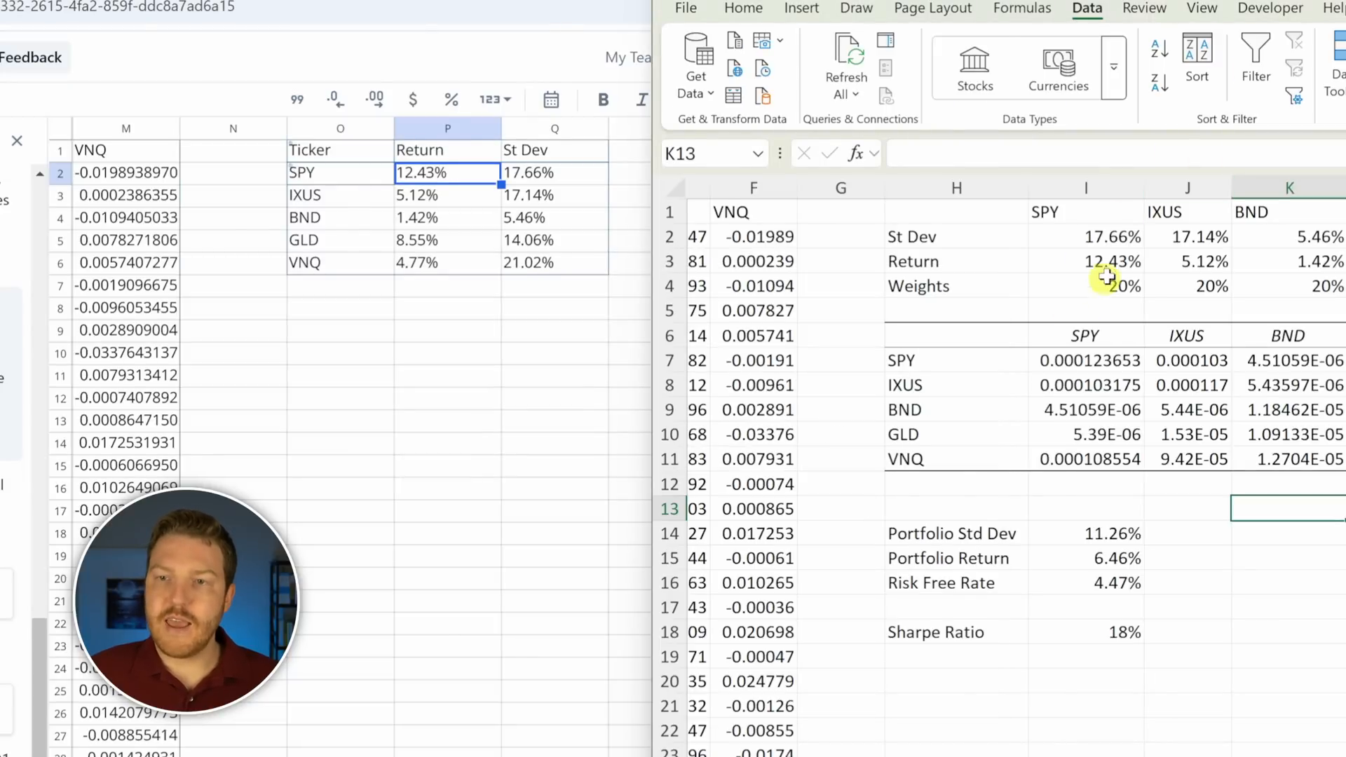
click(1105, 280)
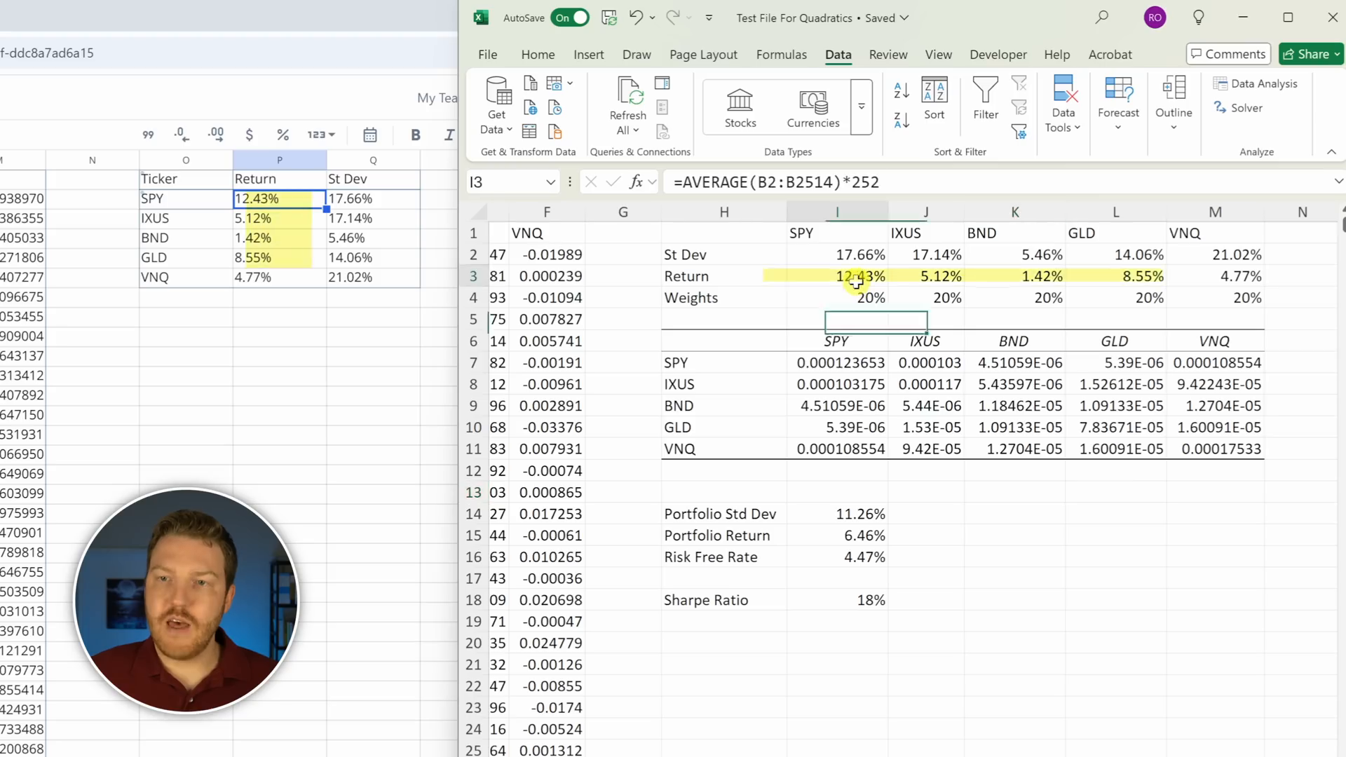
click(936, 275)
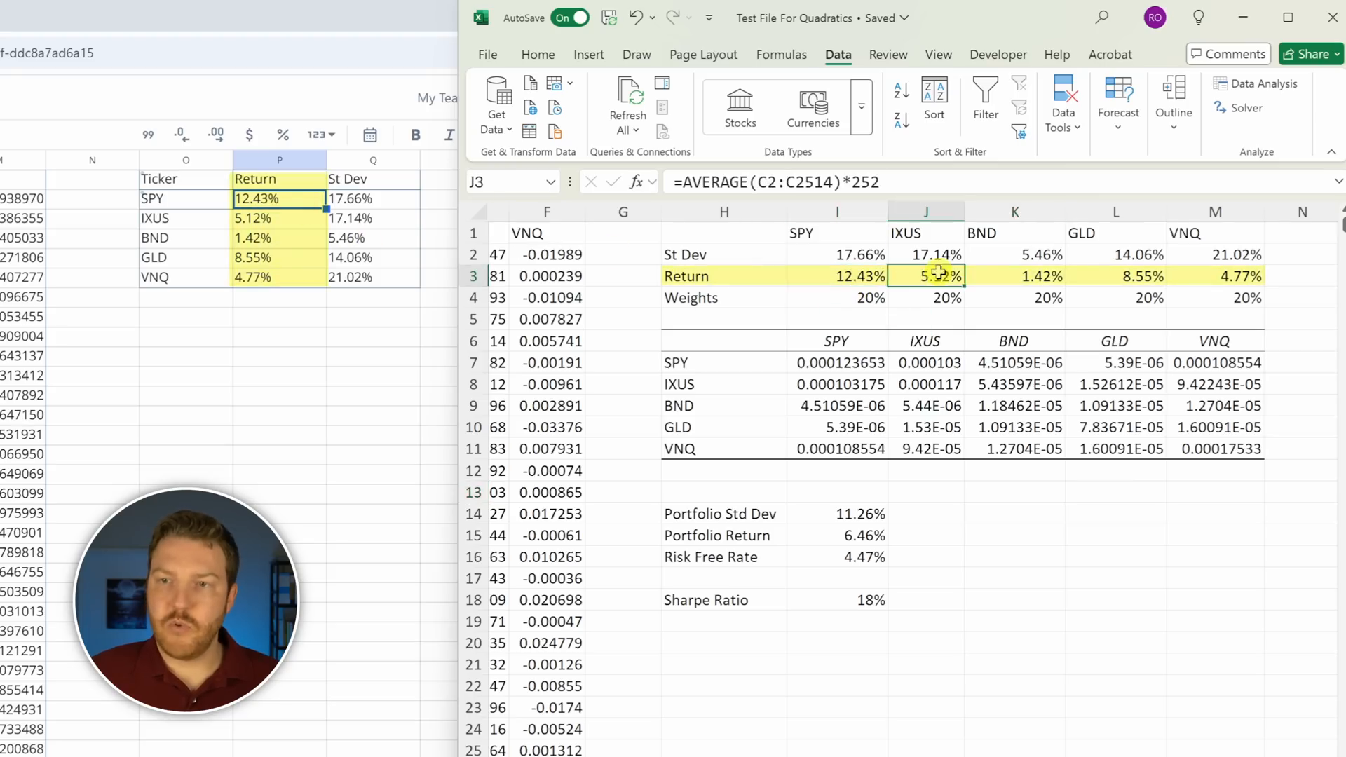
click(1052, 275)
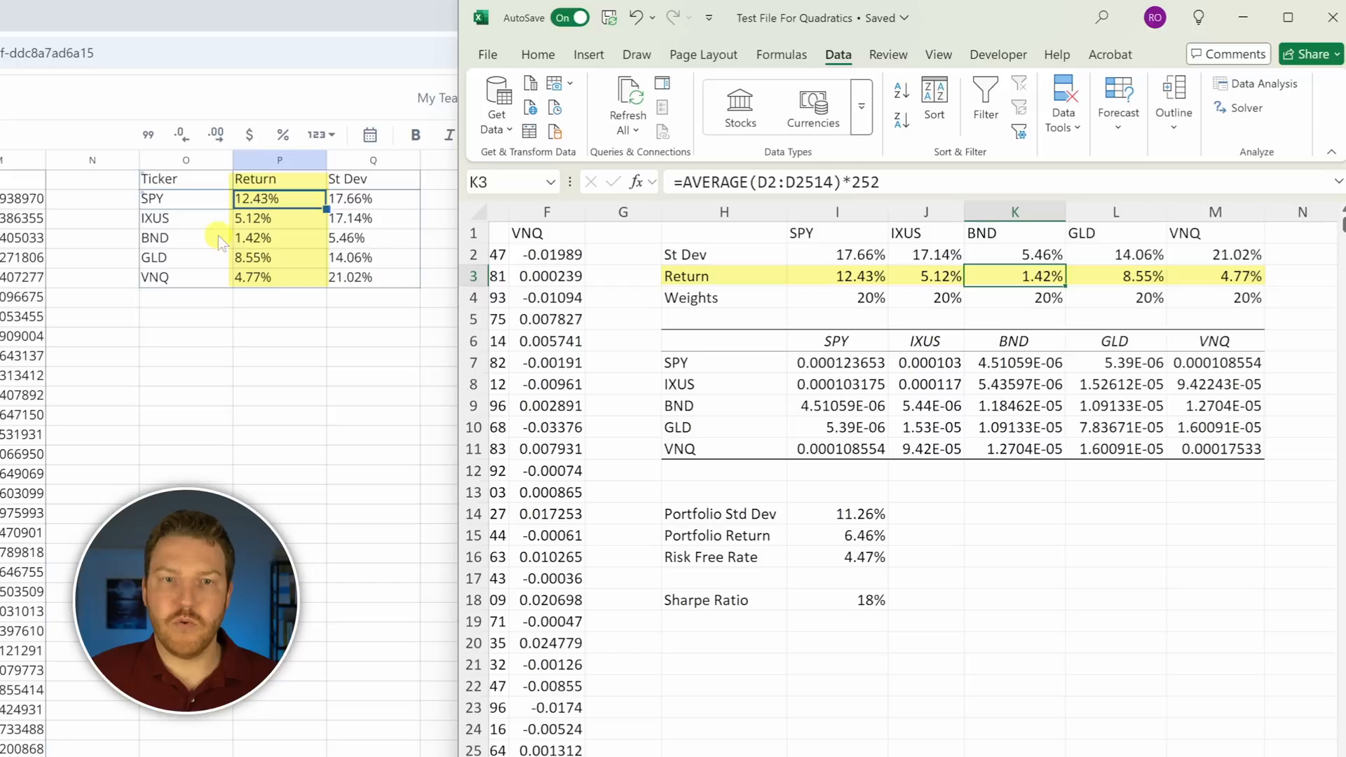
click(1126, 280)
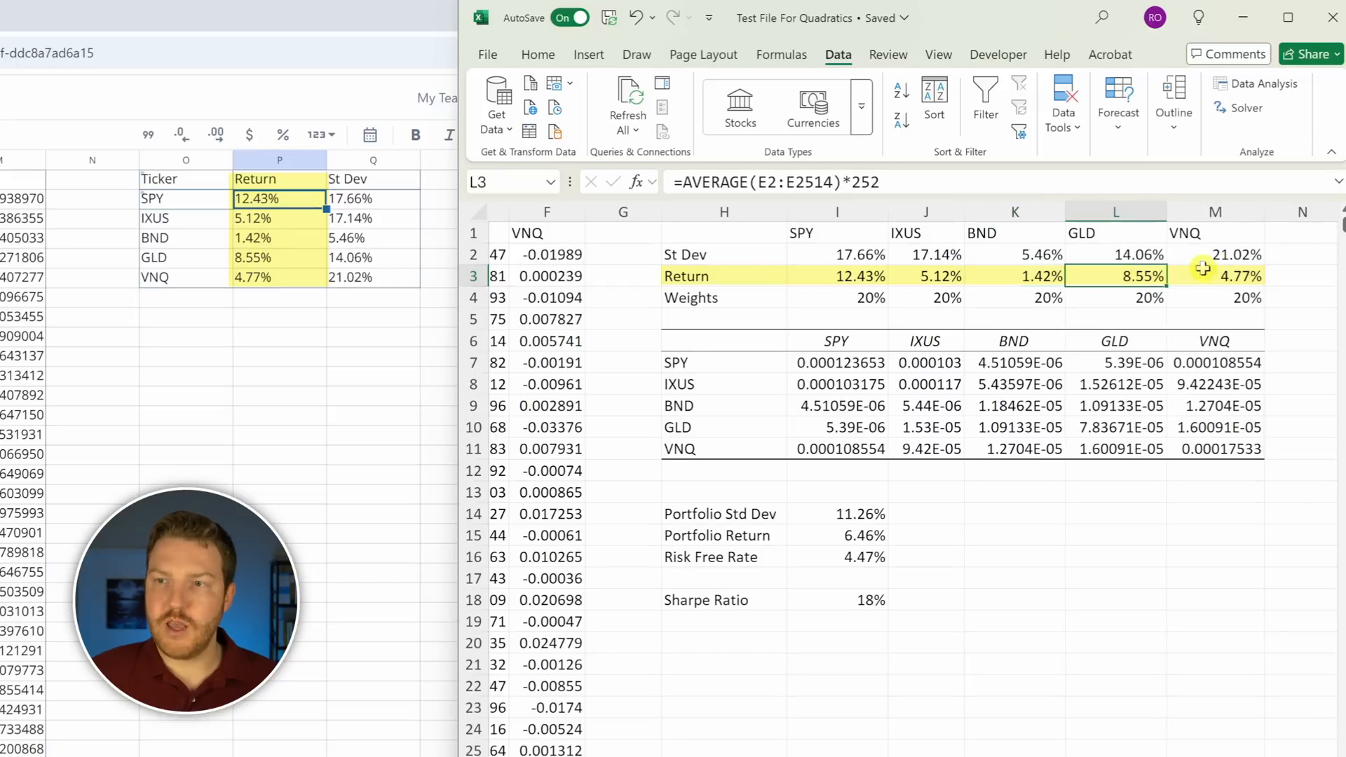
click(1240, 275)
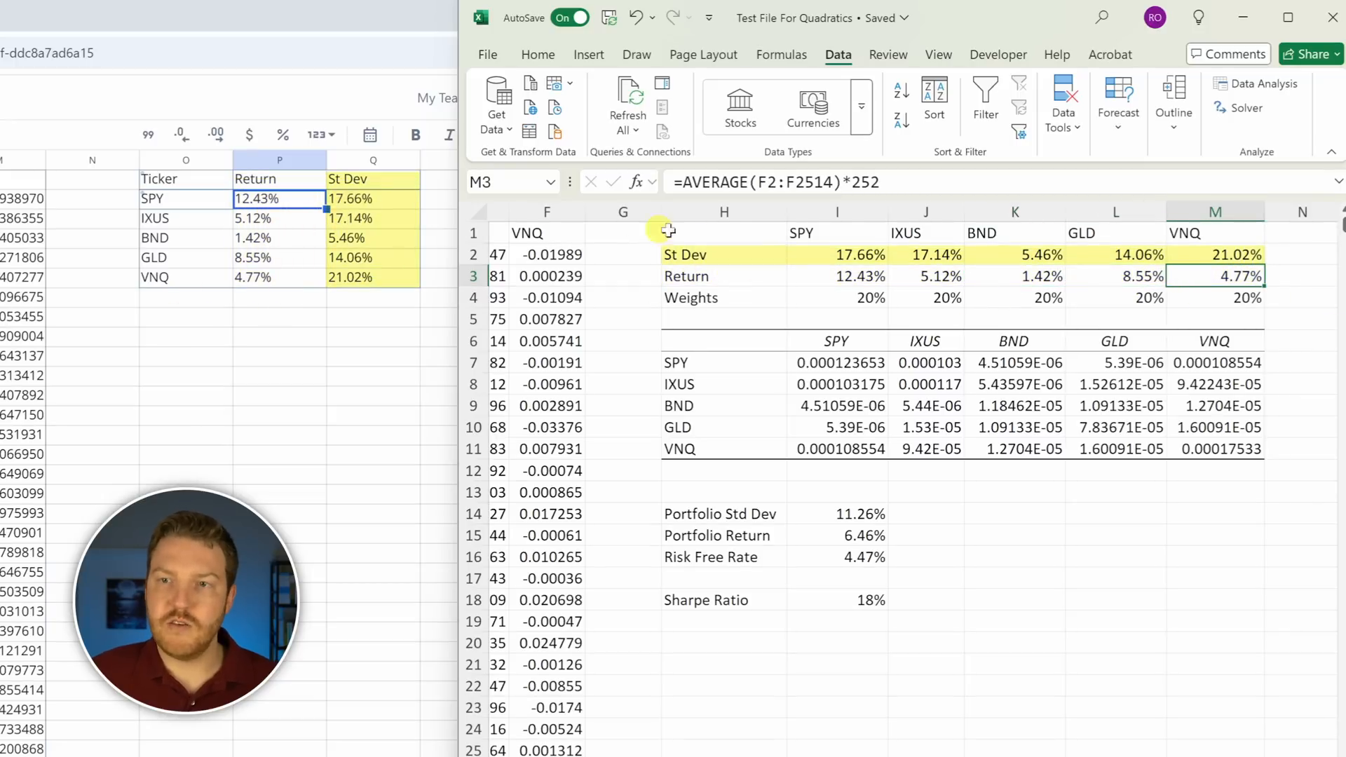
Step: Compare the Excel standard deviations in row 2 with the Quadratic St Dev column, and view the weights in row 4
drag(829, 254, 911, 255)
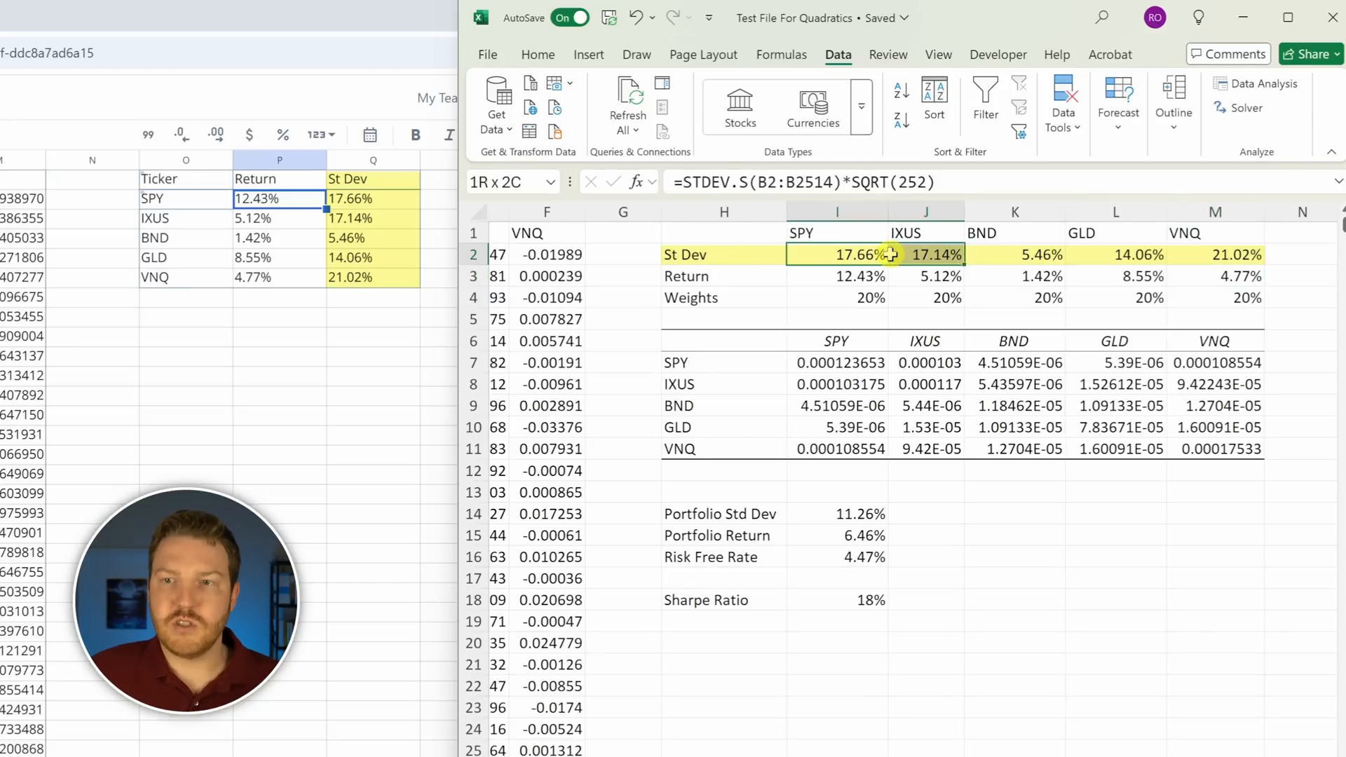
drag(1015, 253, 1255, 257)
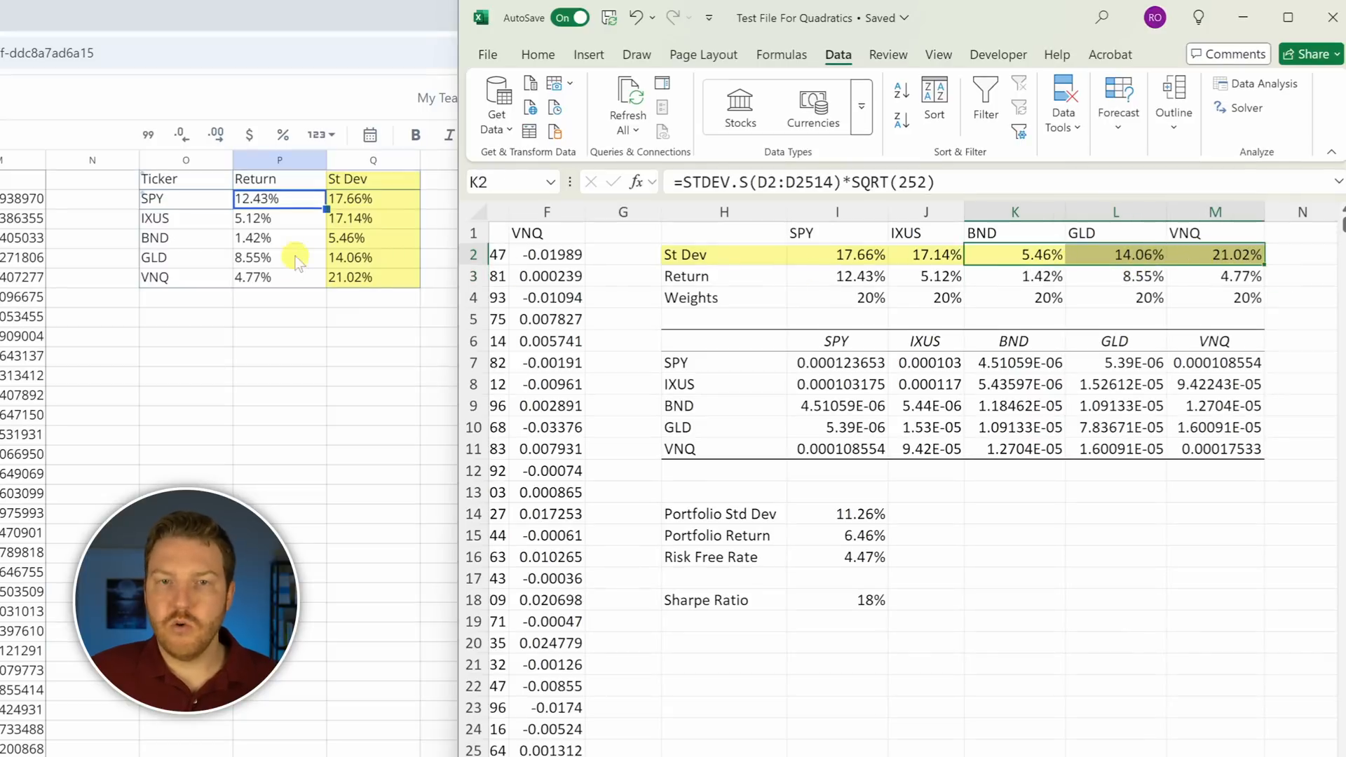
click(885, 294)
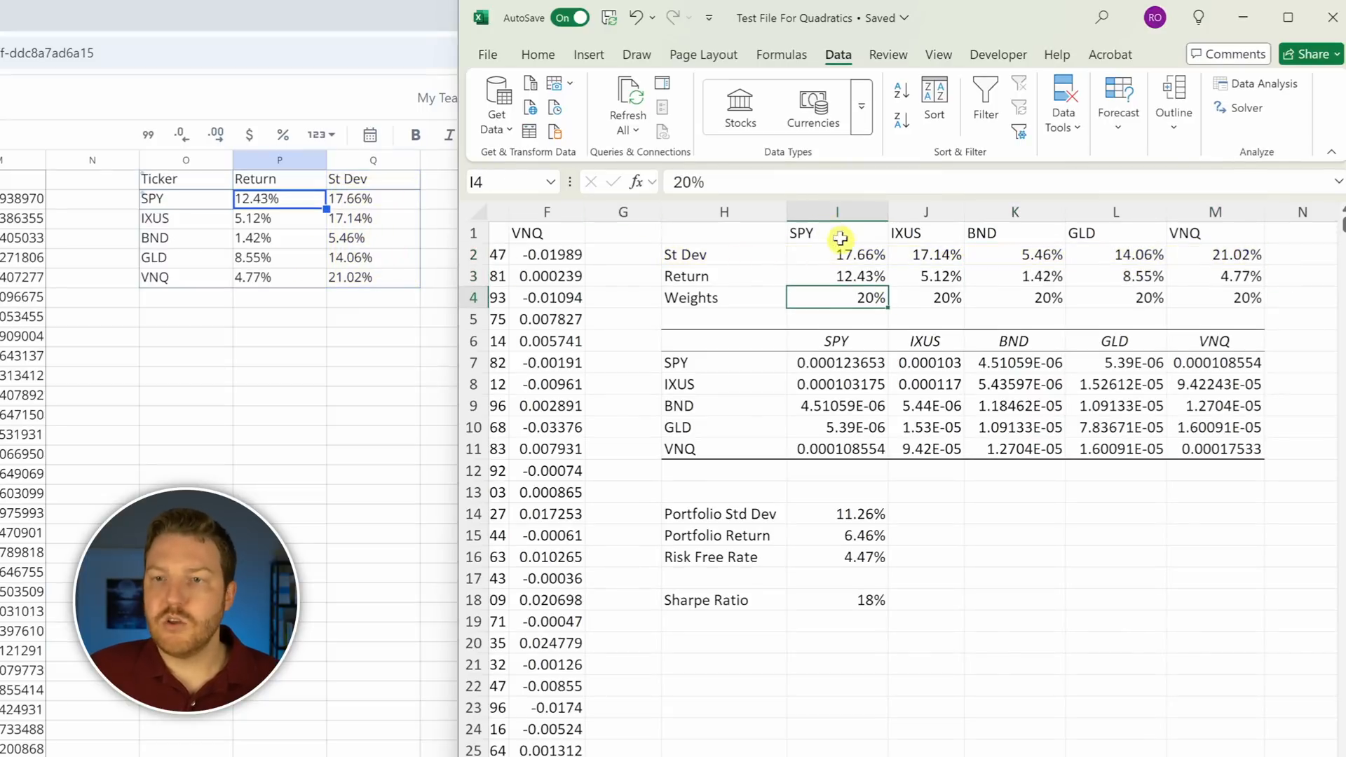
click(920, 293)
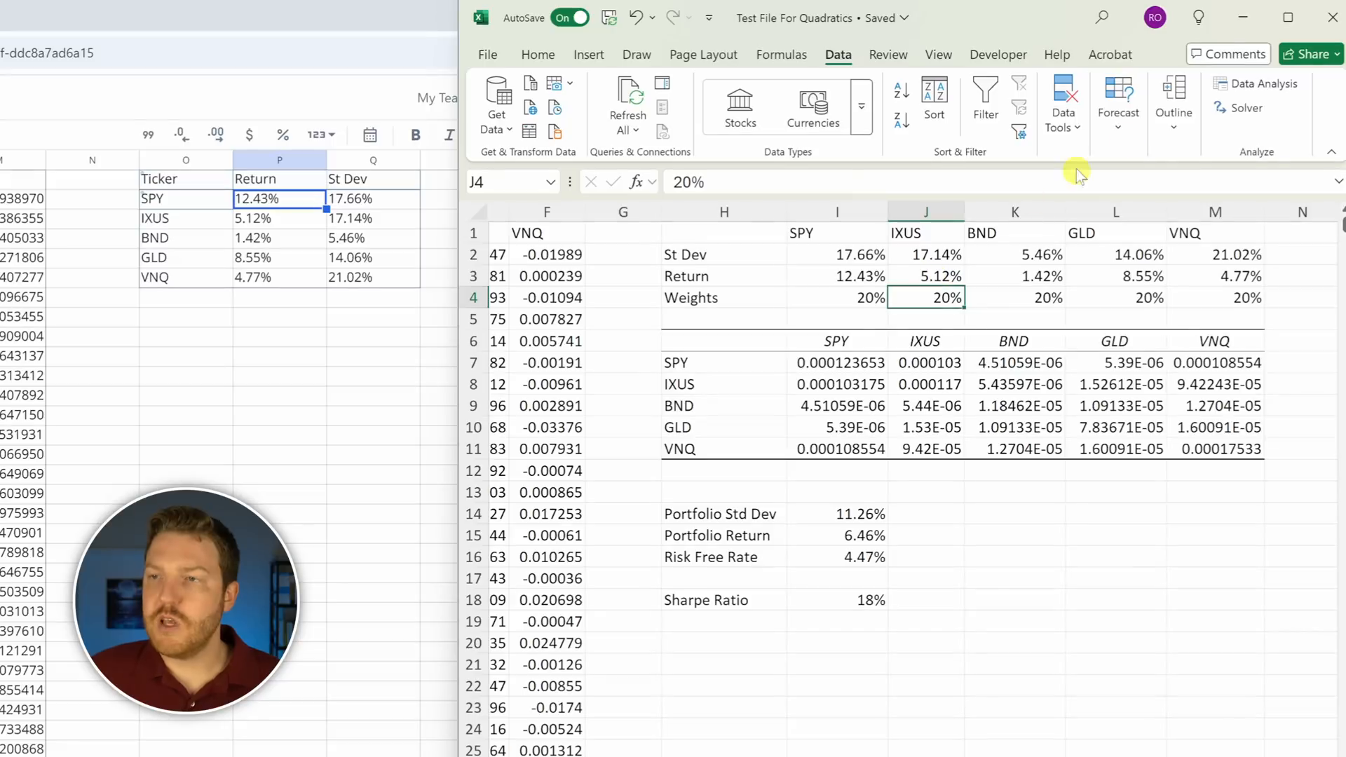
click(1250, 15)
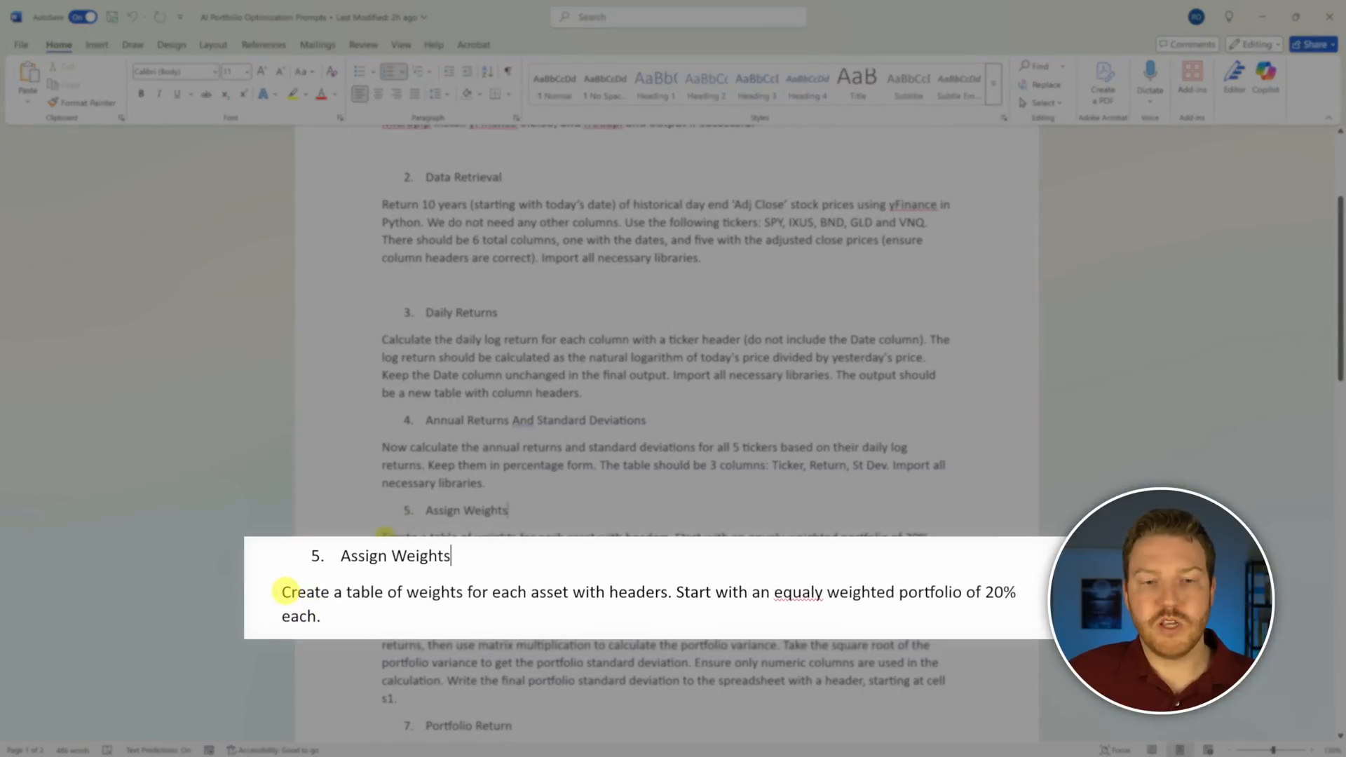
Step: Correct "equaly" to "equally" in the Assign Weights prompt in Word, copy the prompt and return to Quadratic
drag(382, 537, 770, 536)
right_click(770, 536)
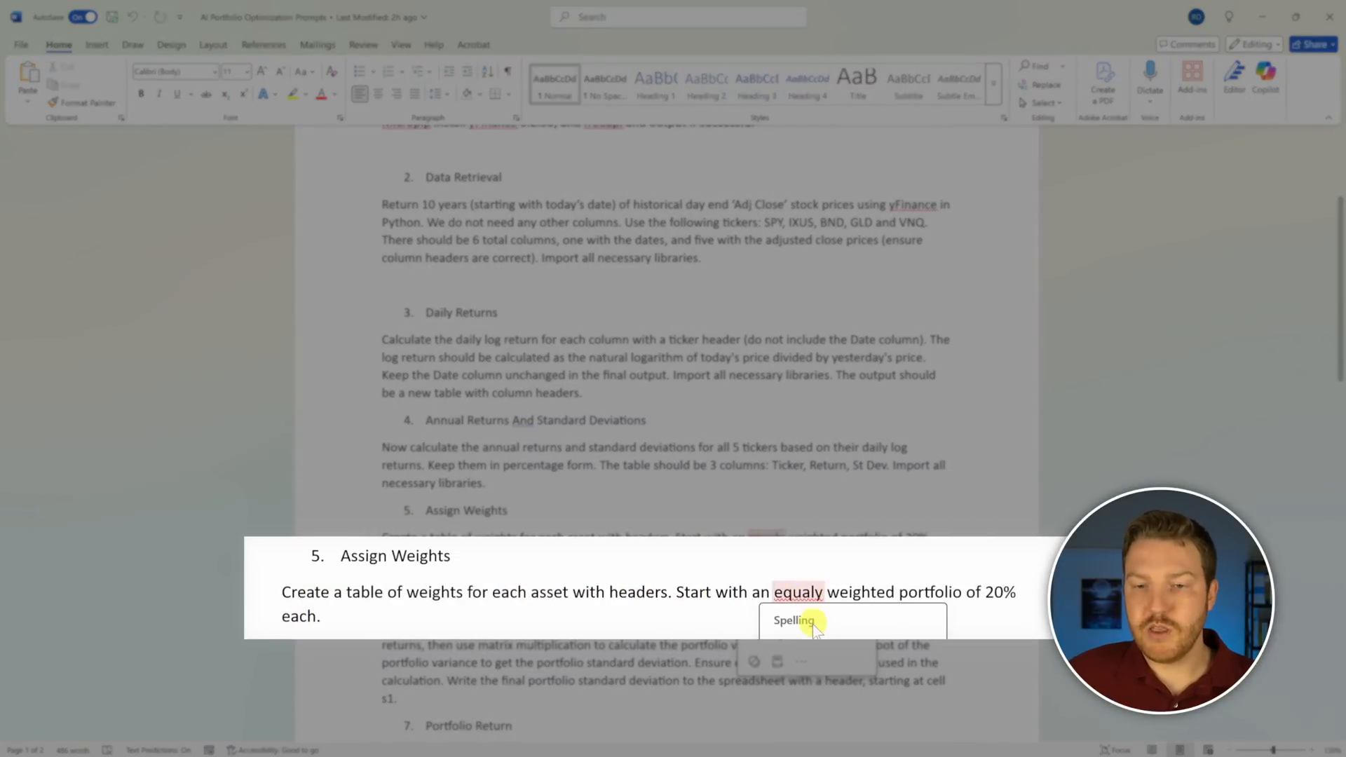
click(780, 555)
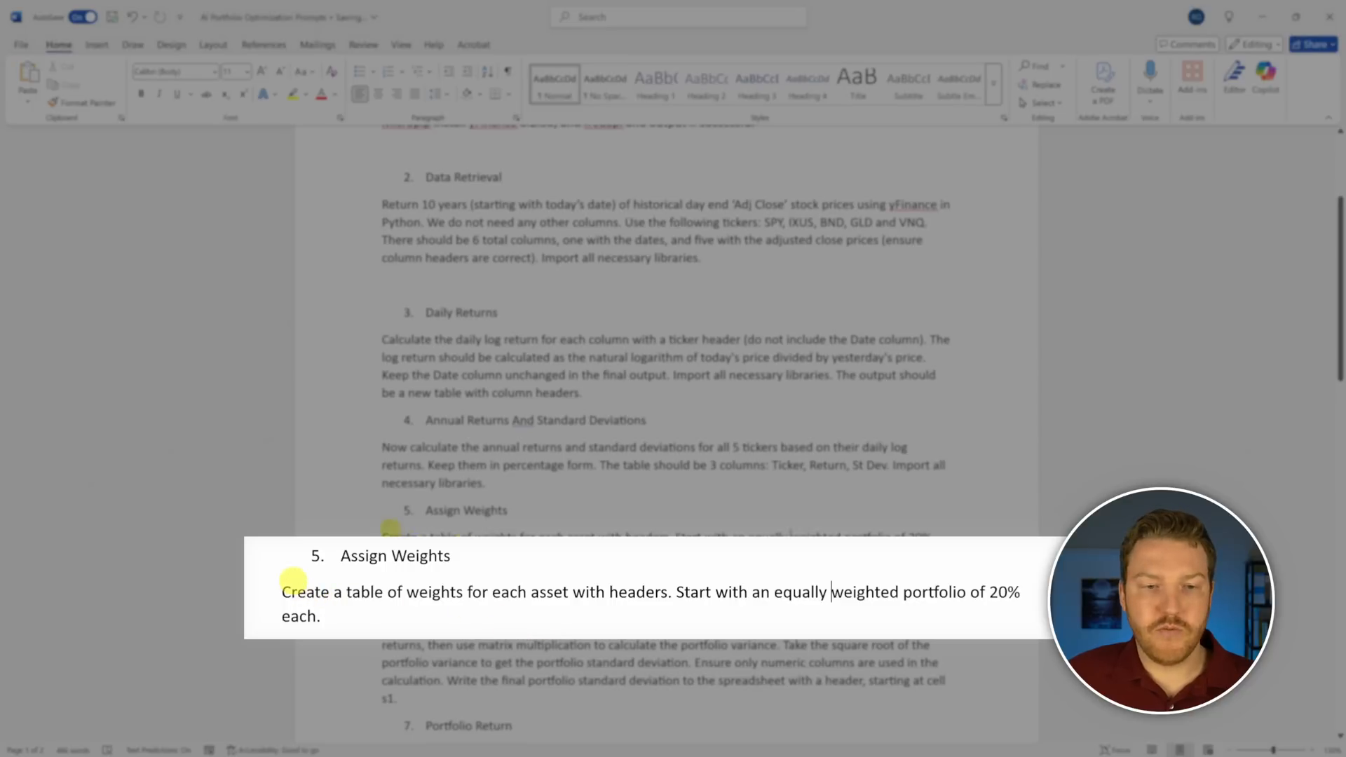
drag(383, 537, 421, 555)
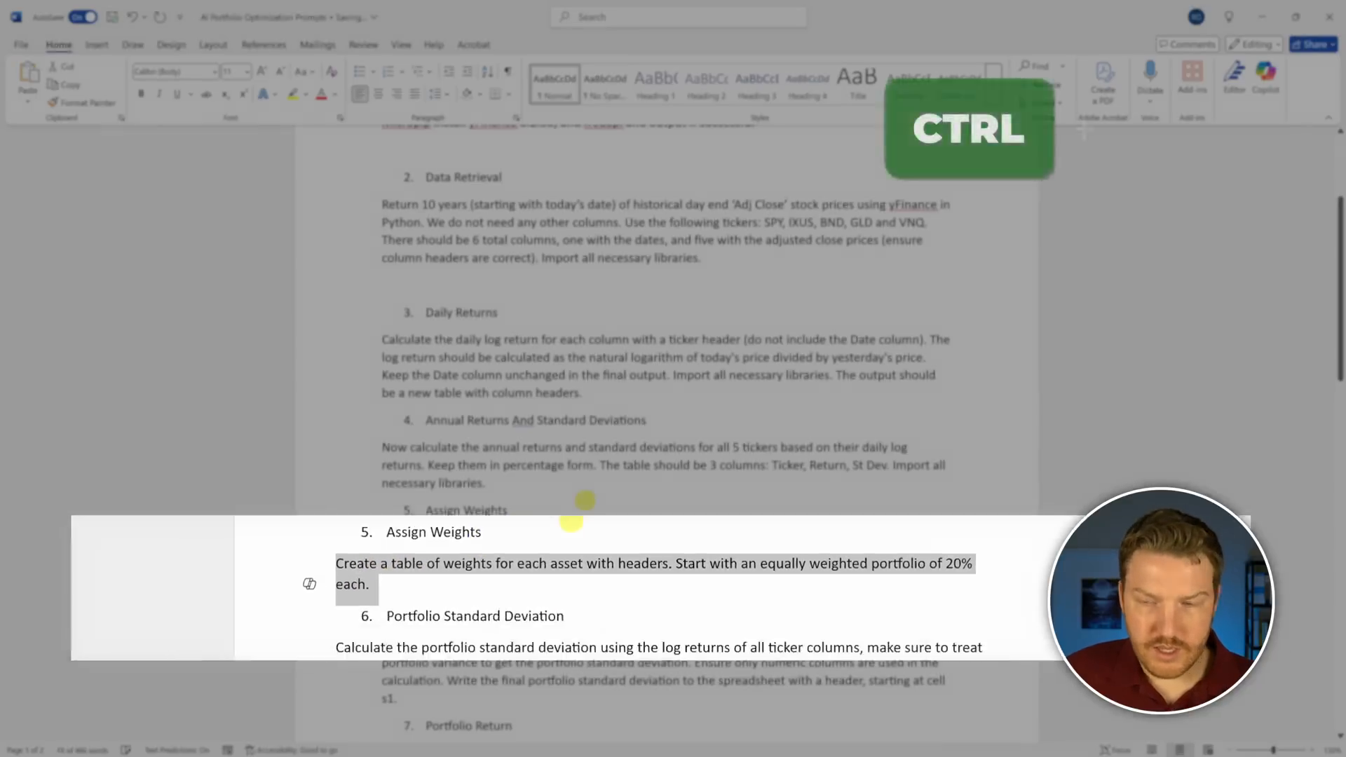
key(ctrl+c)
click(1263, 11)
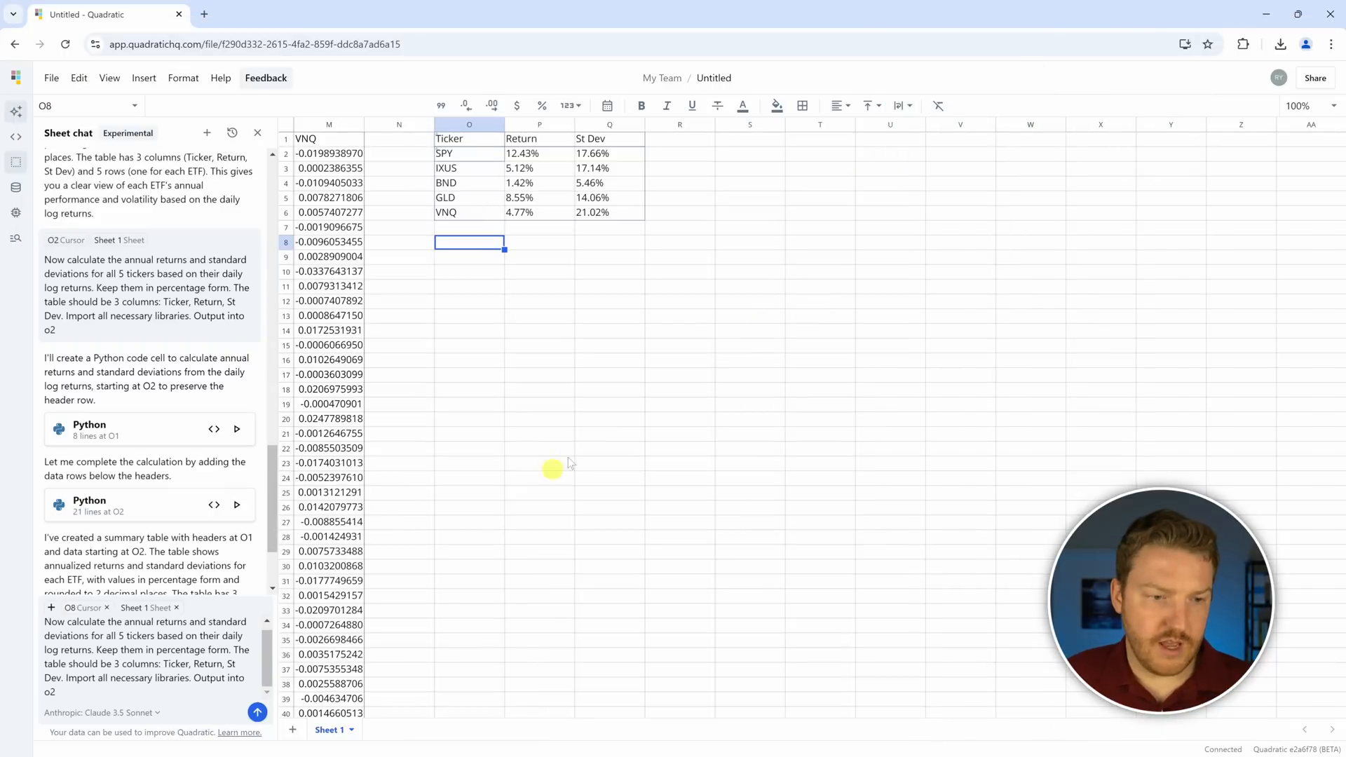
Step: Replace the chat message with the copied weights prompt, ending in "Output into o9", and submit it
key(ctrl+a)
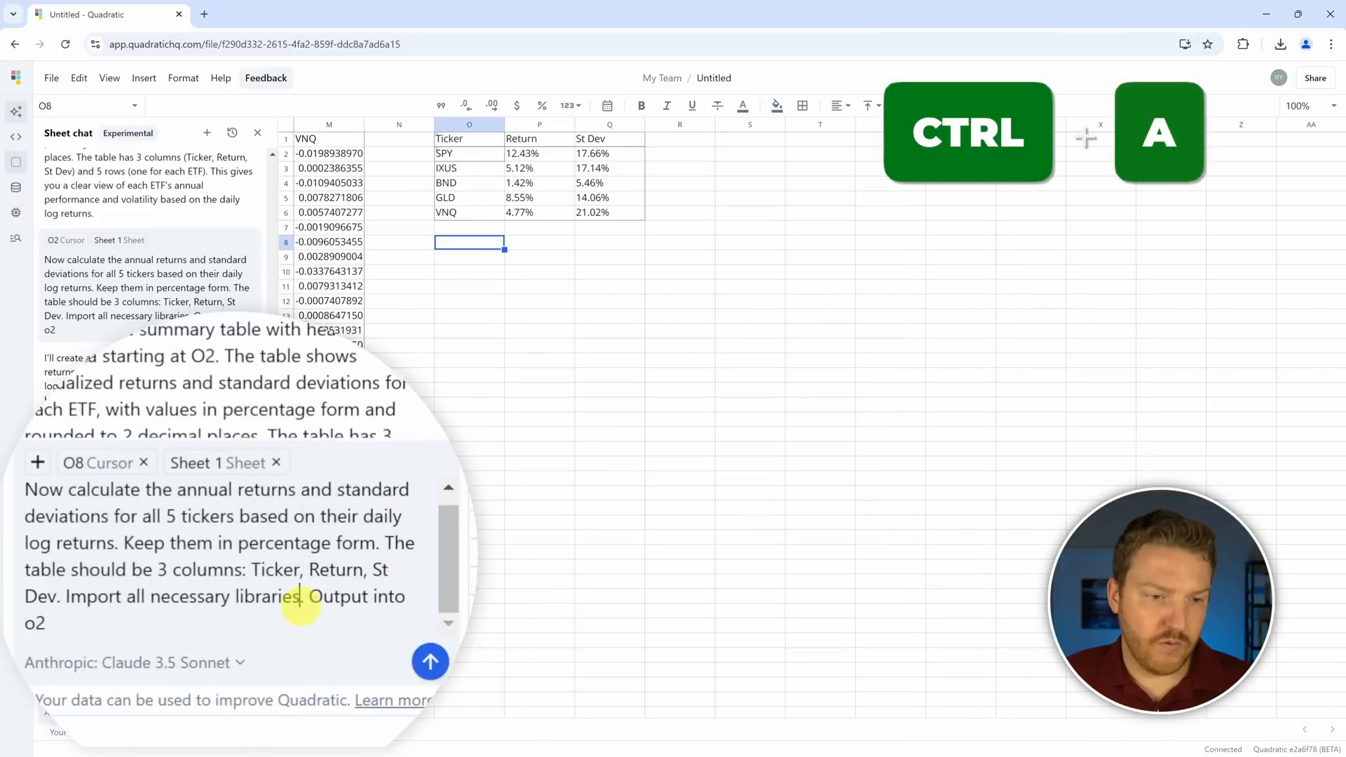
key(ctrl+v)
scroll(629, 480, down, 1)
scroll(535, 369, up, 1)
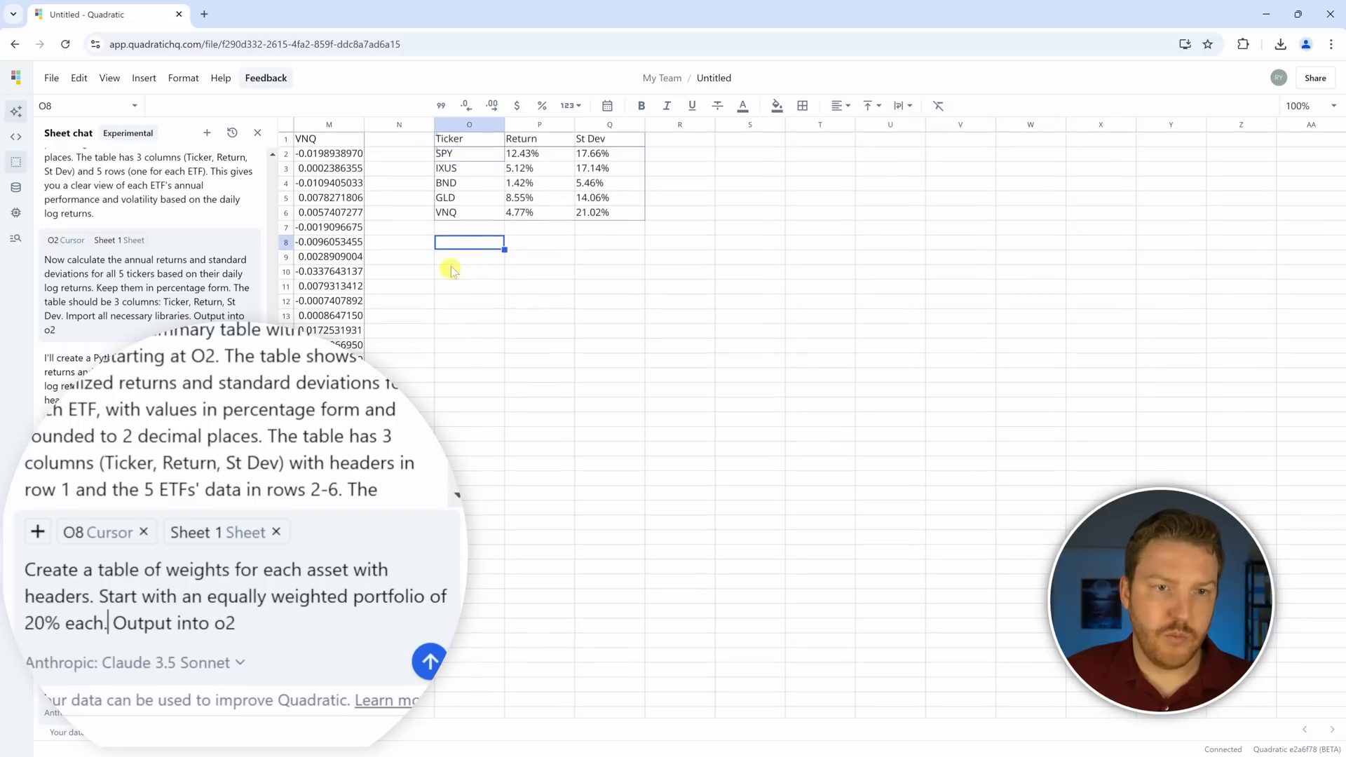
click(474, 261)
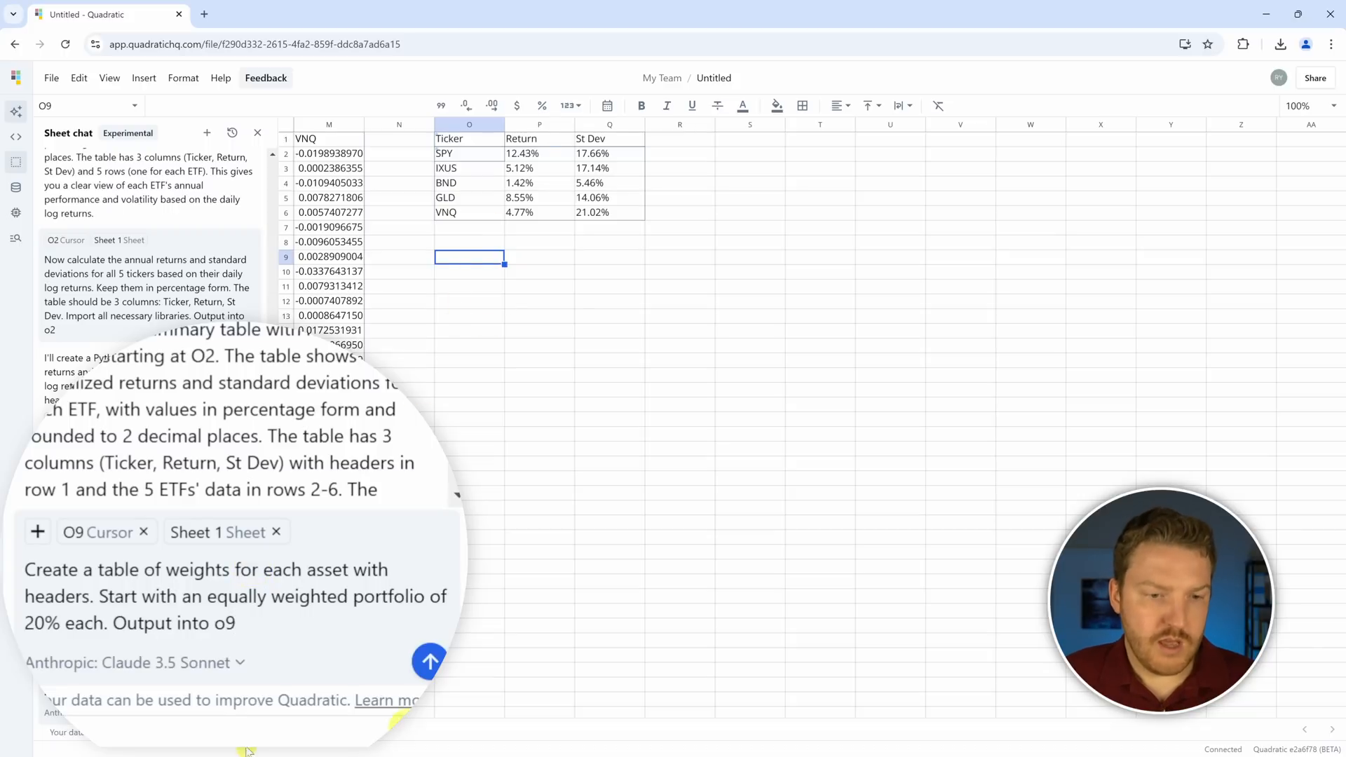
click(429, 662)
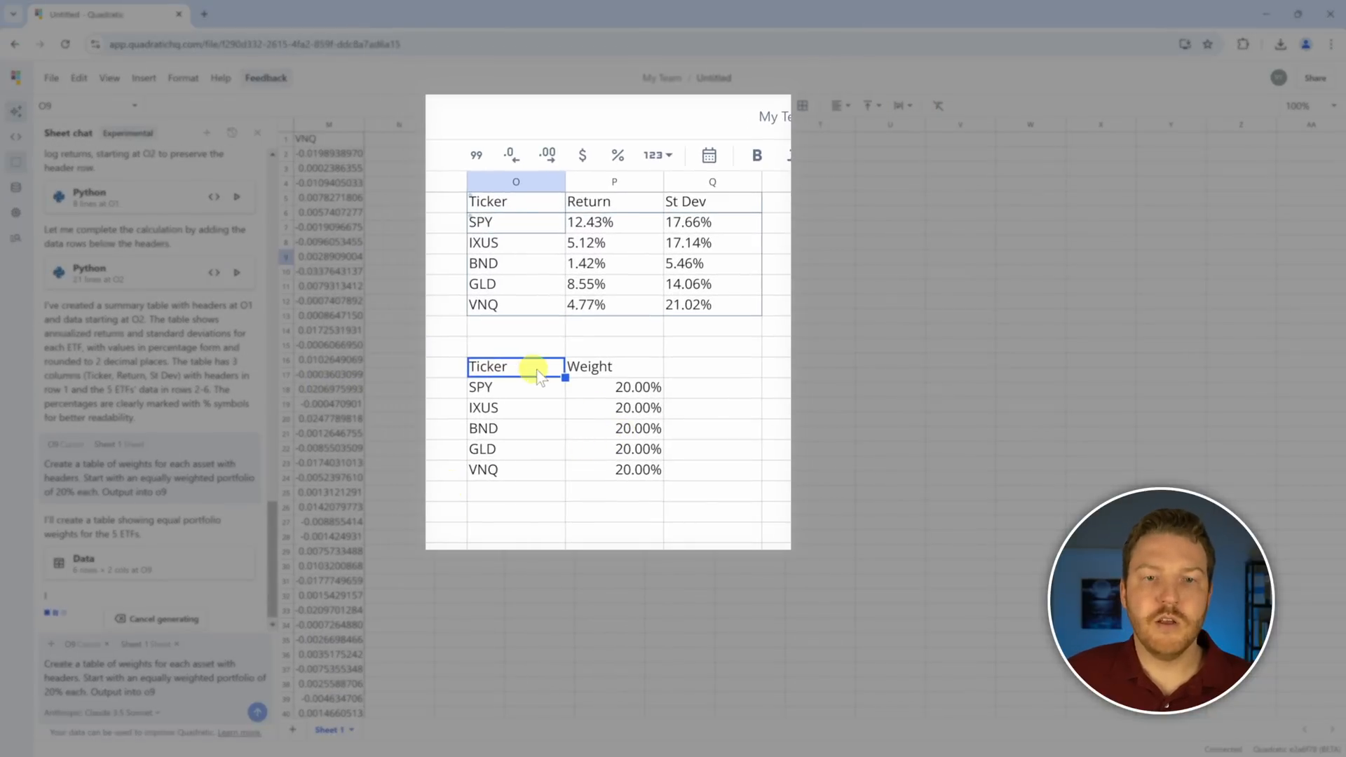
Step: Check the new weights table, and read the Portfolio Standard Deviation prompt in the Word document
click(617, 409)
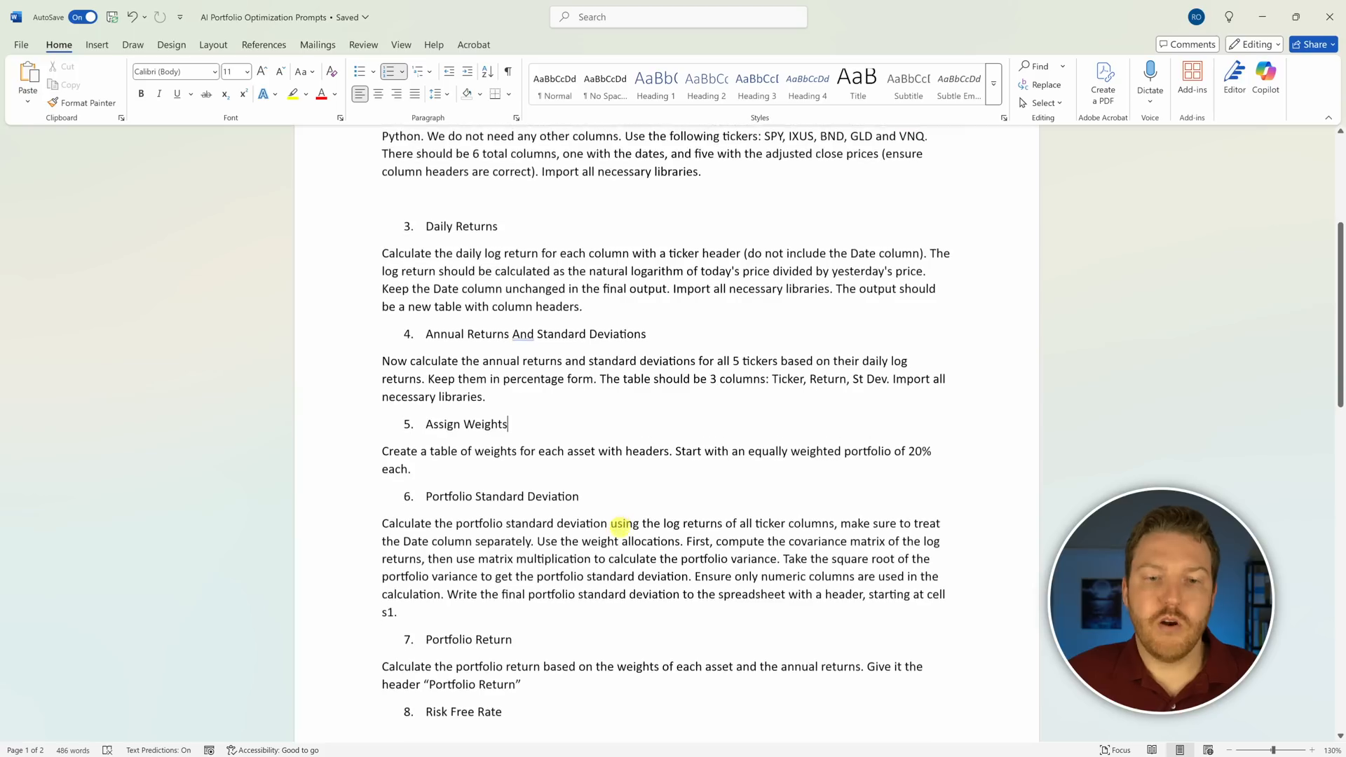
scroll(622, 529, down, 2)
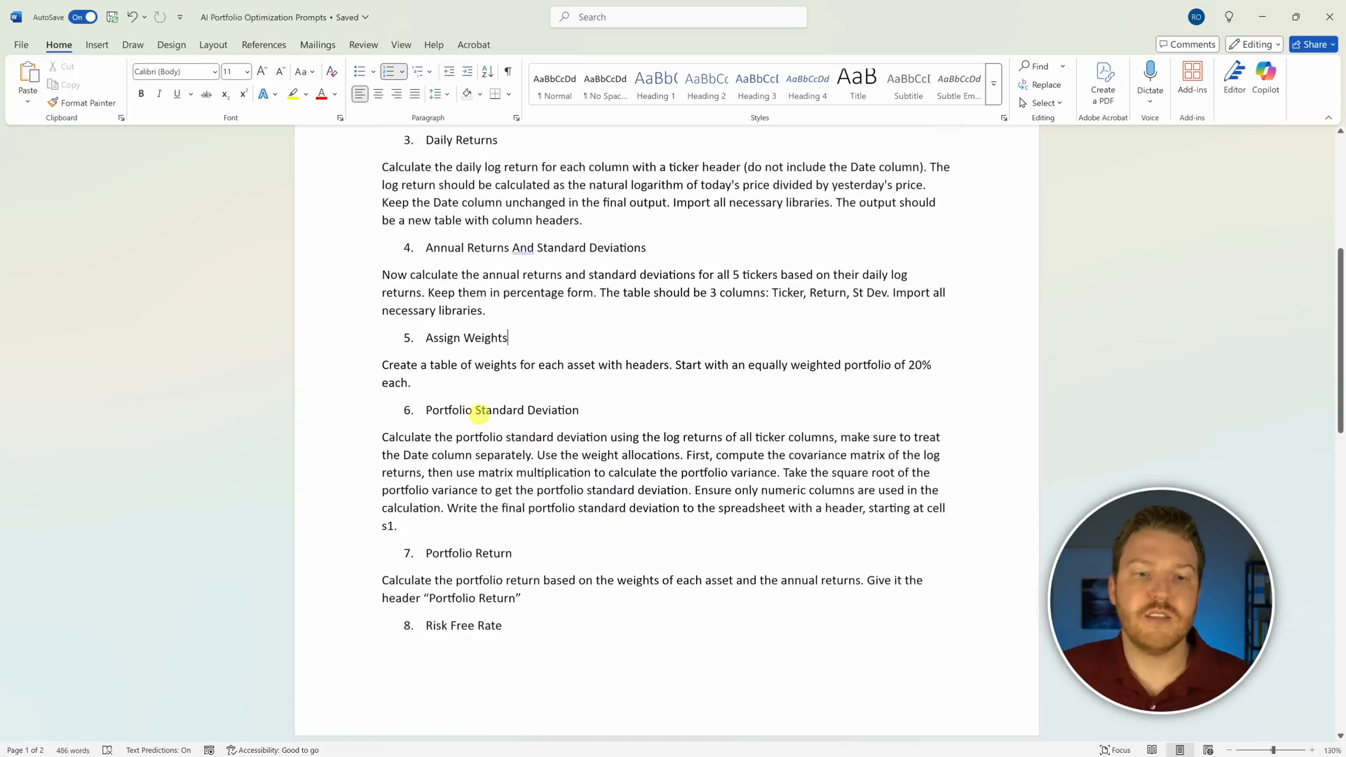
drag(502, 415, 425, 413)
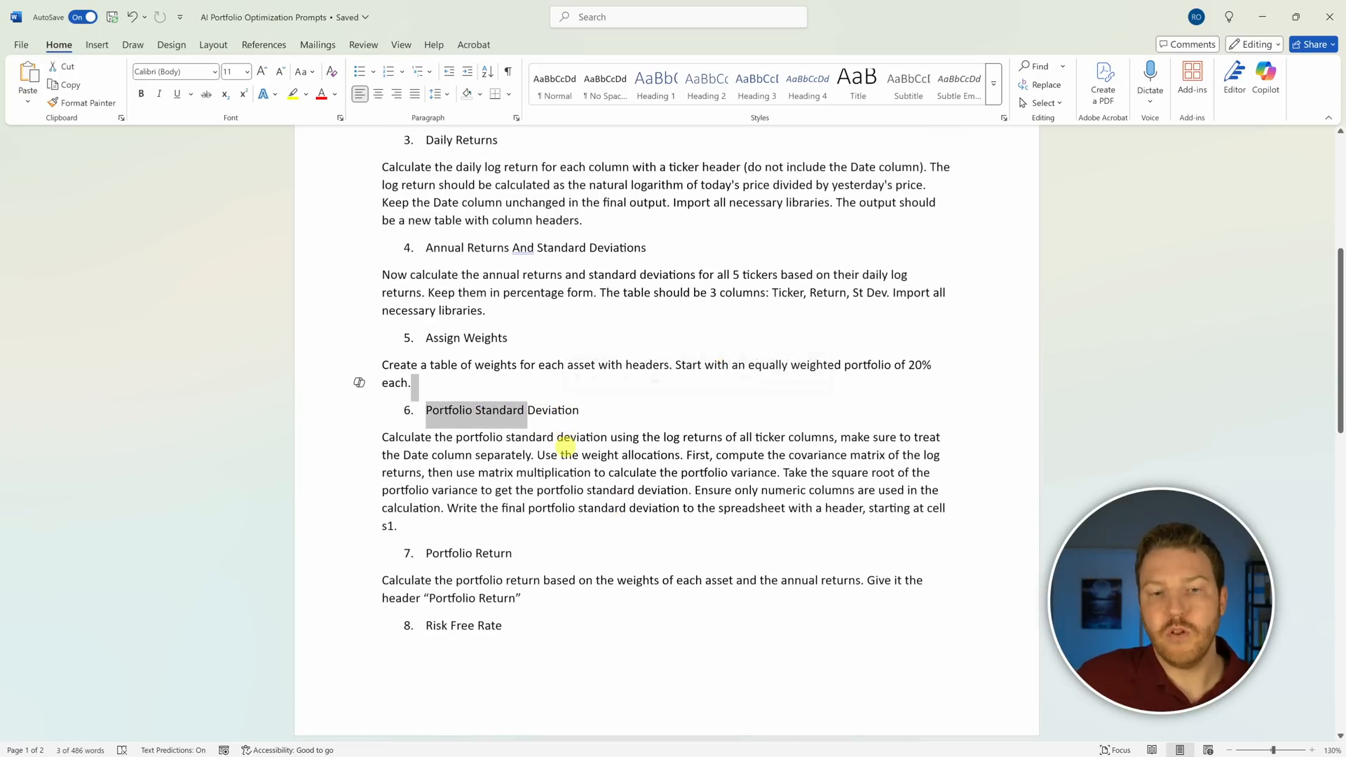
click(561, 446)
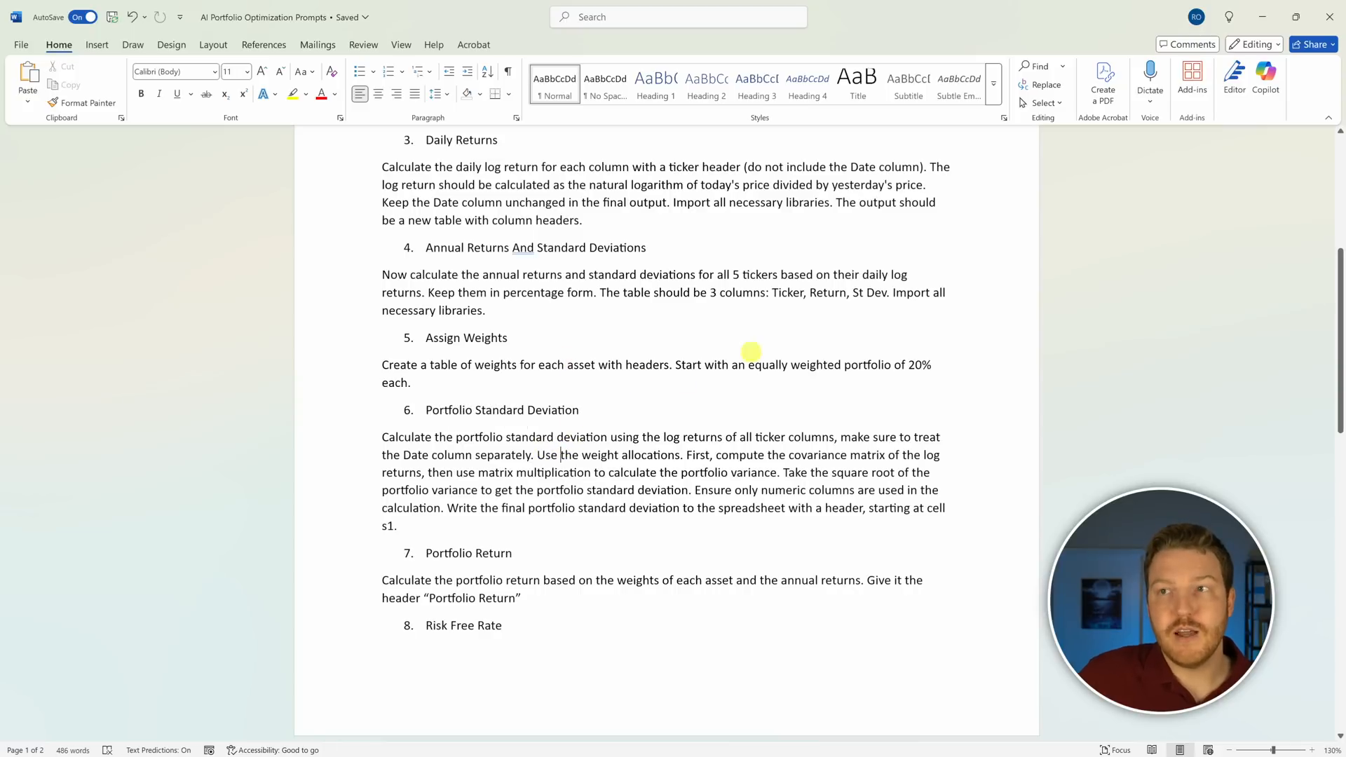
click(1263, 16)
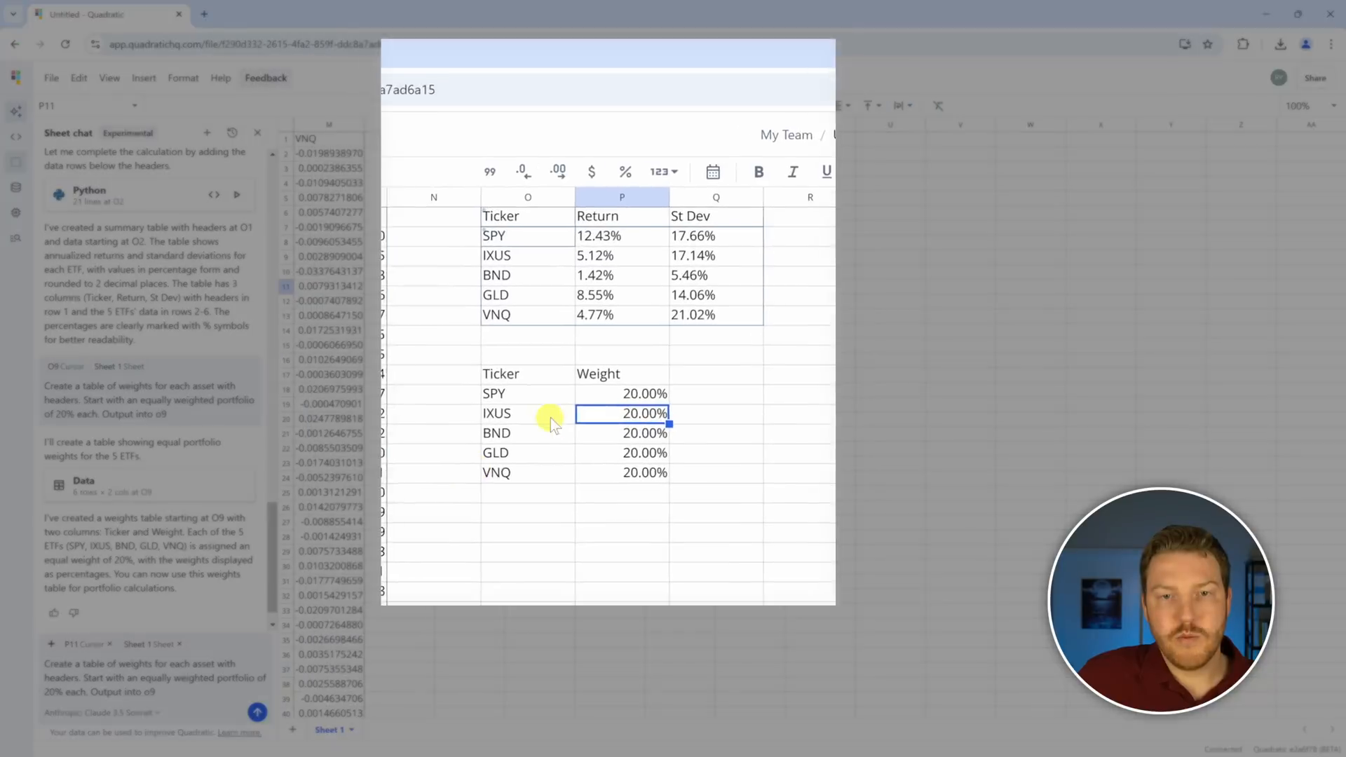
Step: Examine the weight assigned to each of the five tickers in the new weights table
click(616, 392)
click(619, 411)
click(623, 431)
click(628, 452)
click(637, 472)
Step: Review the tickers in O2:O6 and their individual standard deviations in Q2:Q6
drag(487, 222, 515, 309)
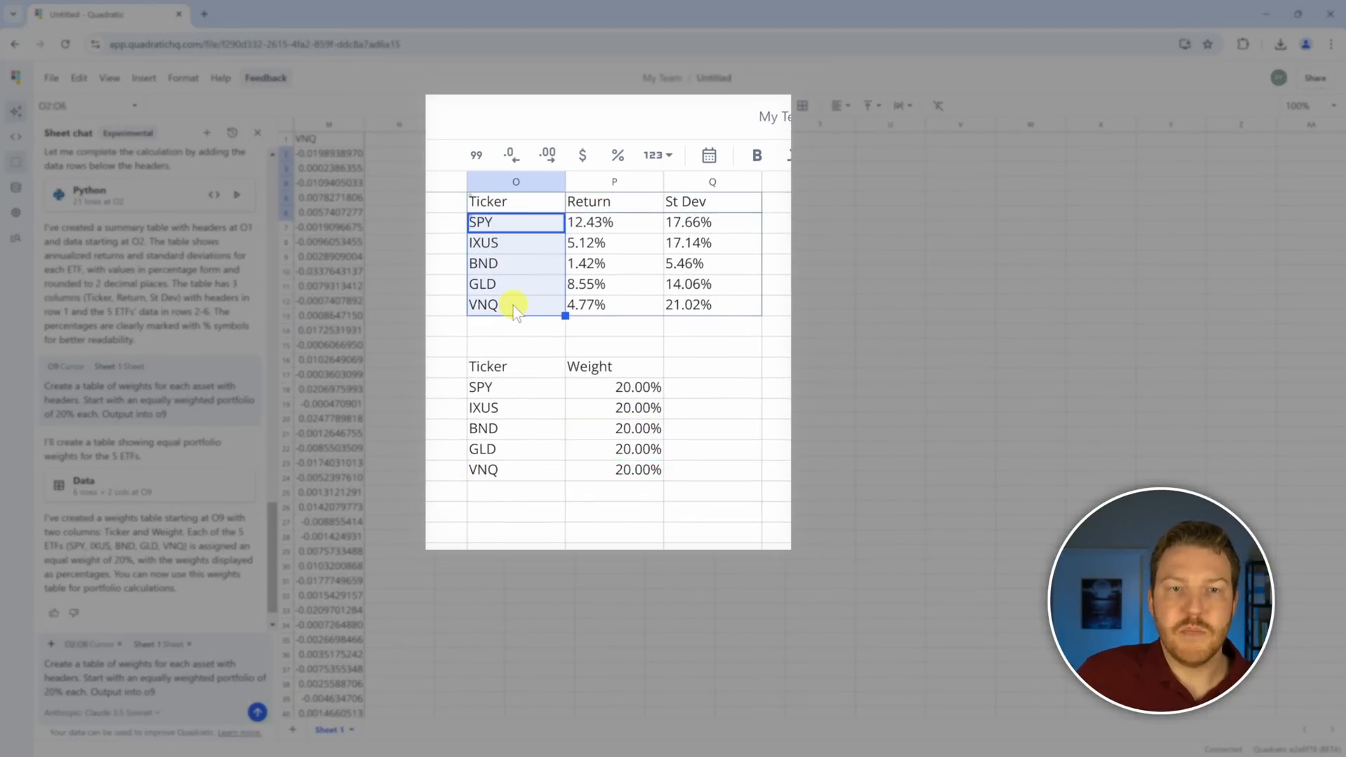
click(693, 224)
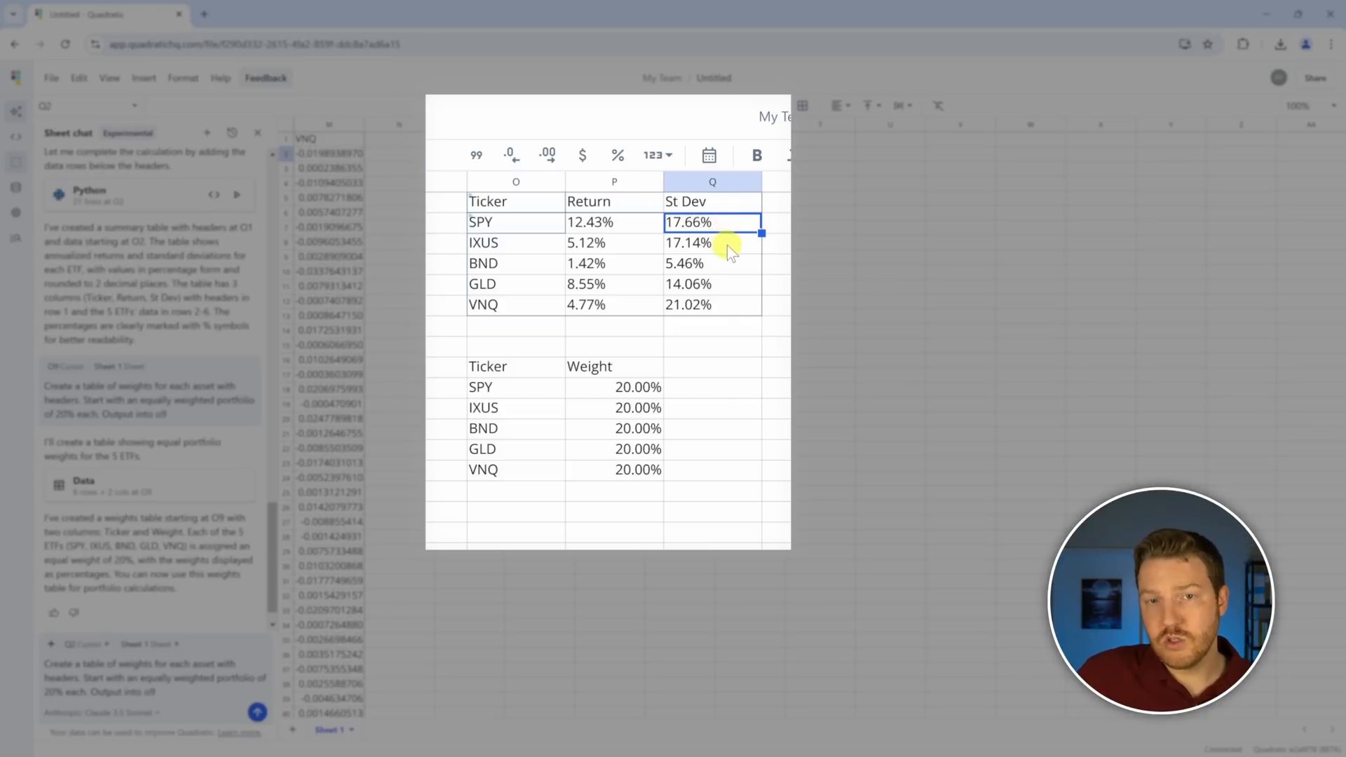
drag(703, 311, 691, 222)
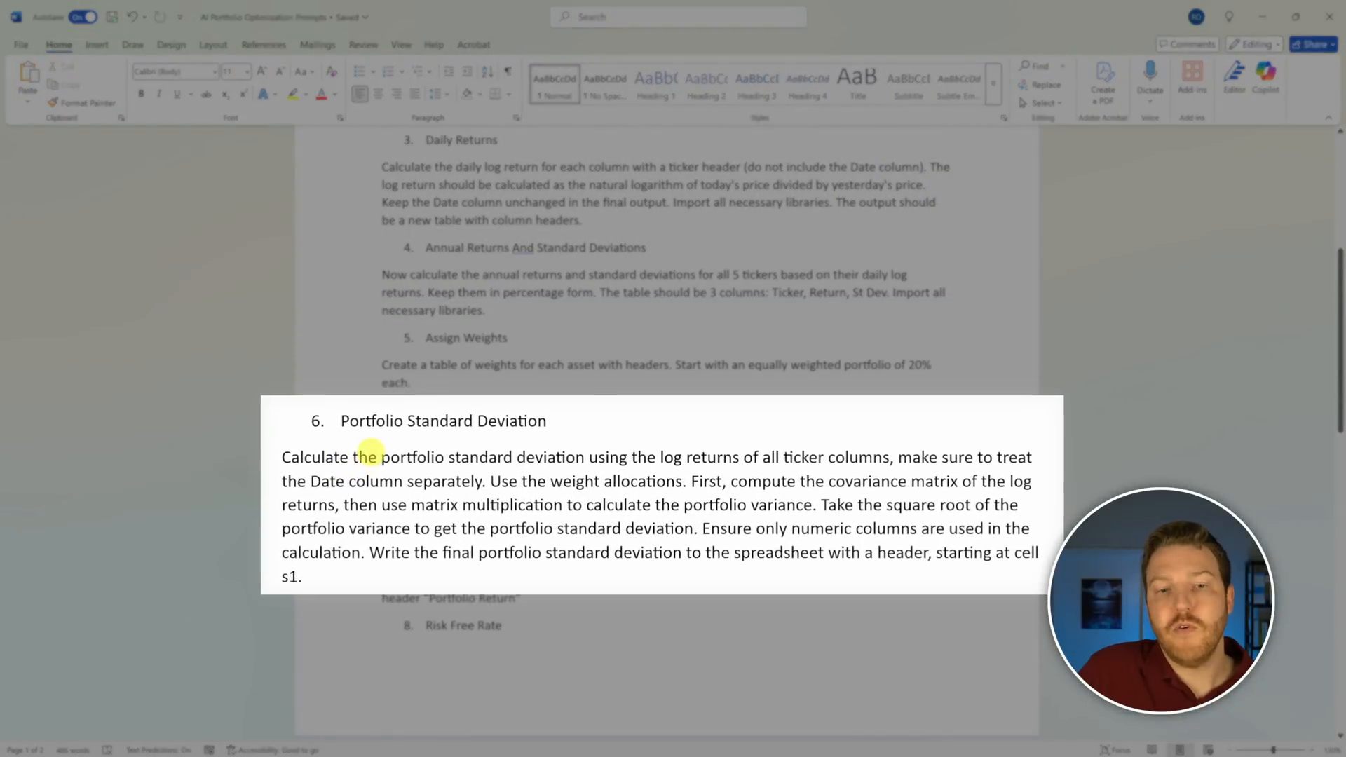
Step: Examine the Portfolio Std Dev formula in I14 of the Excel sheet, including its MMULT and TRANSPOSE parts, and return to the Word prompts
drag(280, 457, 535, 484)
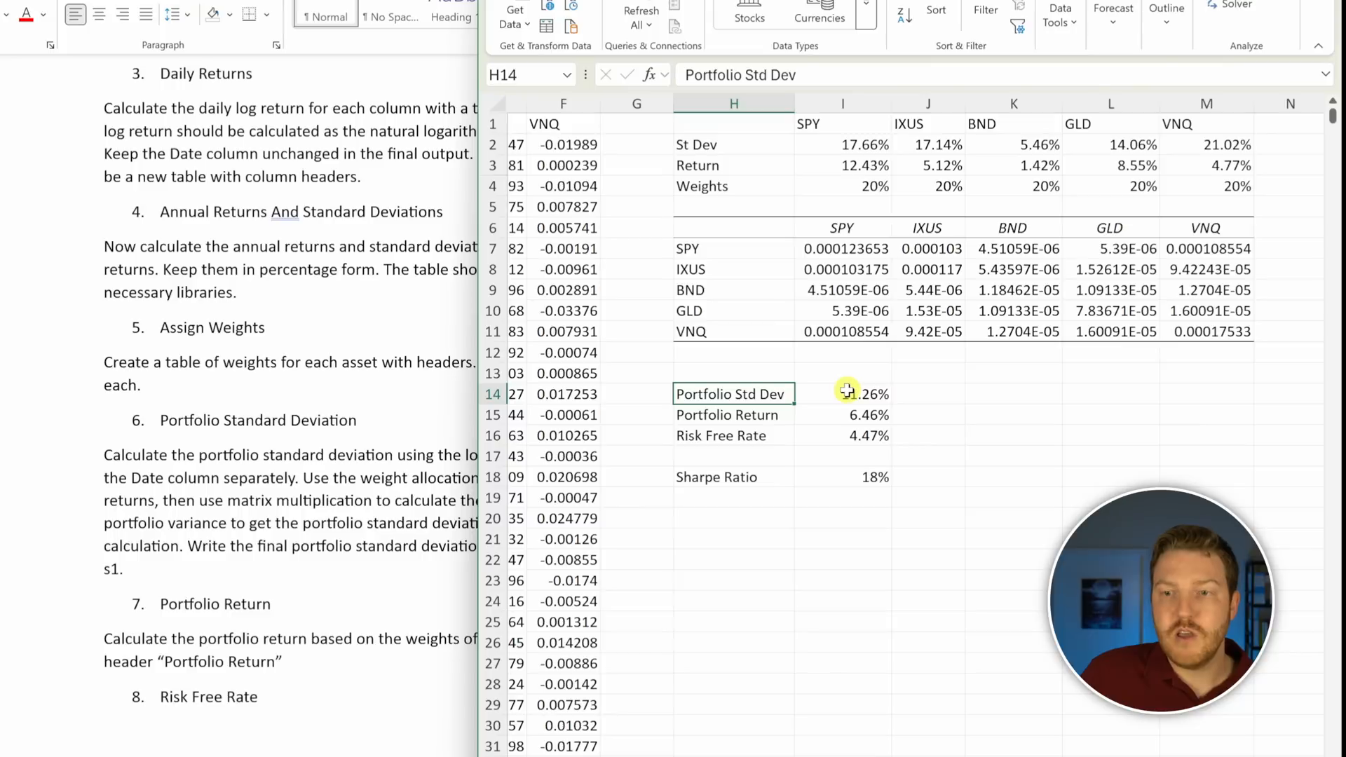
click(850, 394)
click(1219, 67)
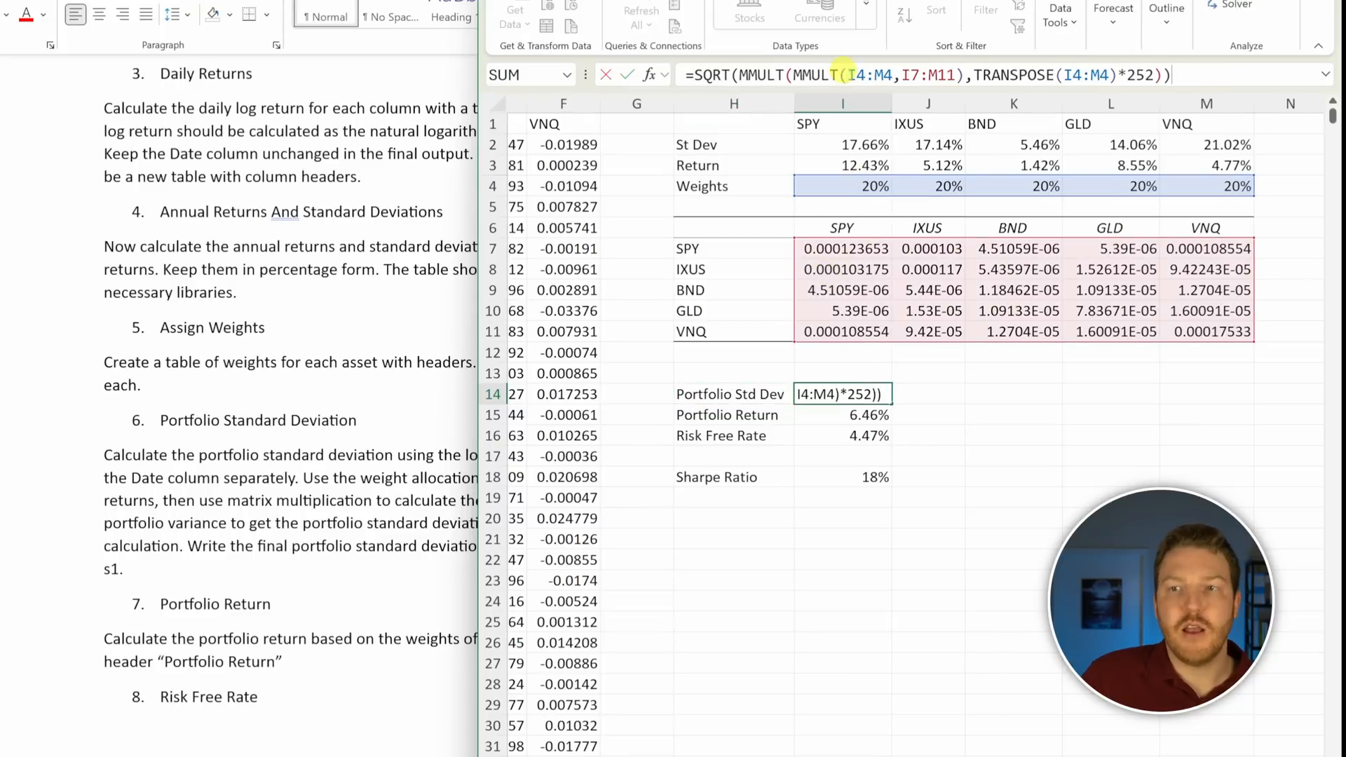
drag(776, 74, 840, 74)
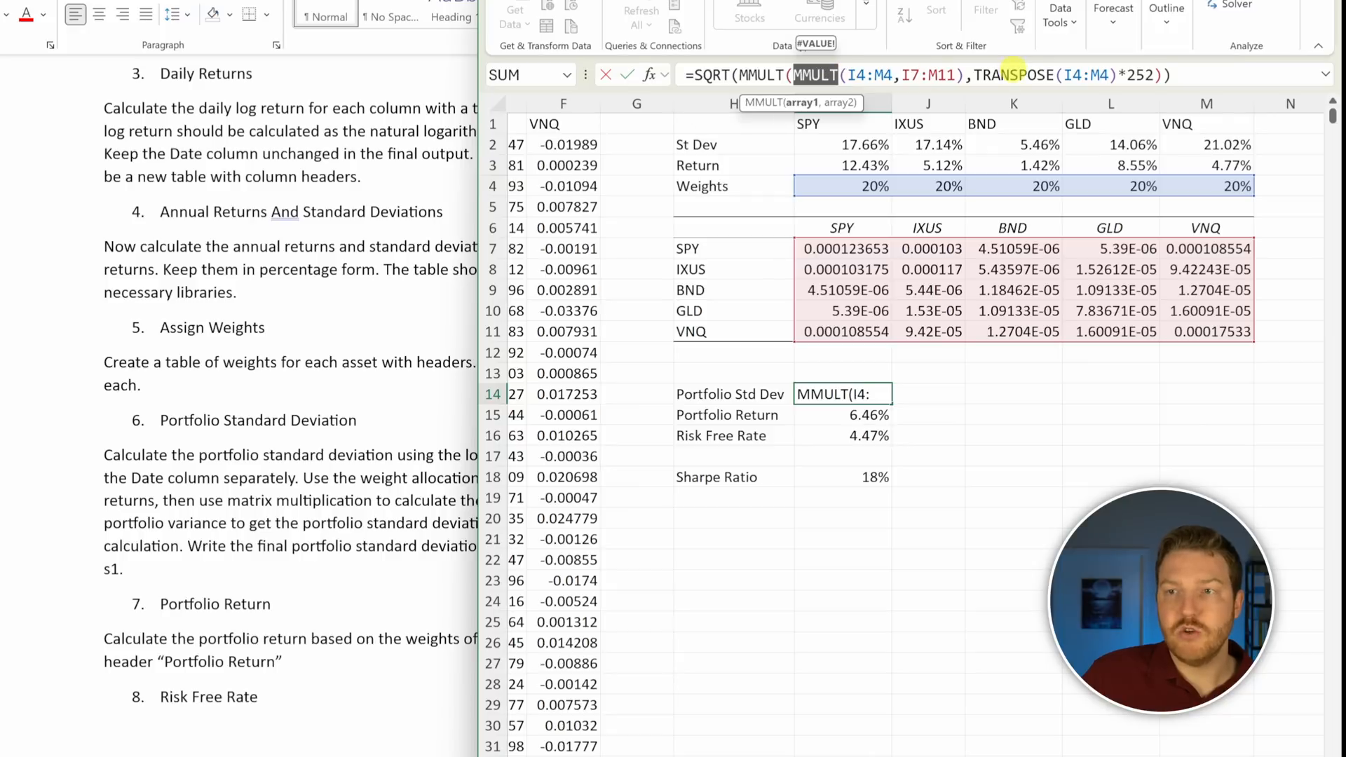
drag(984, 75, 1062, 67)
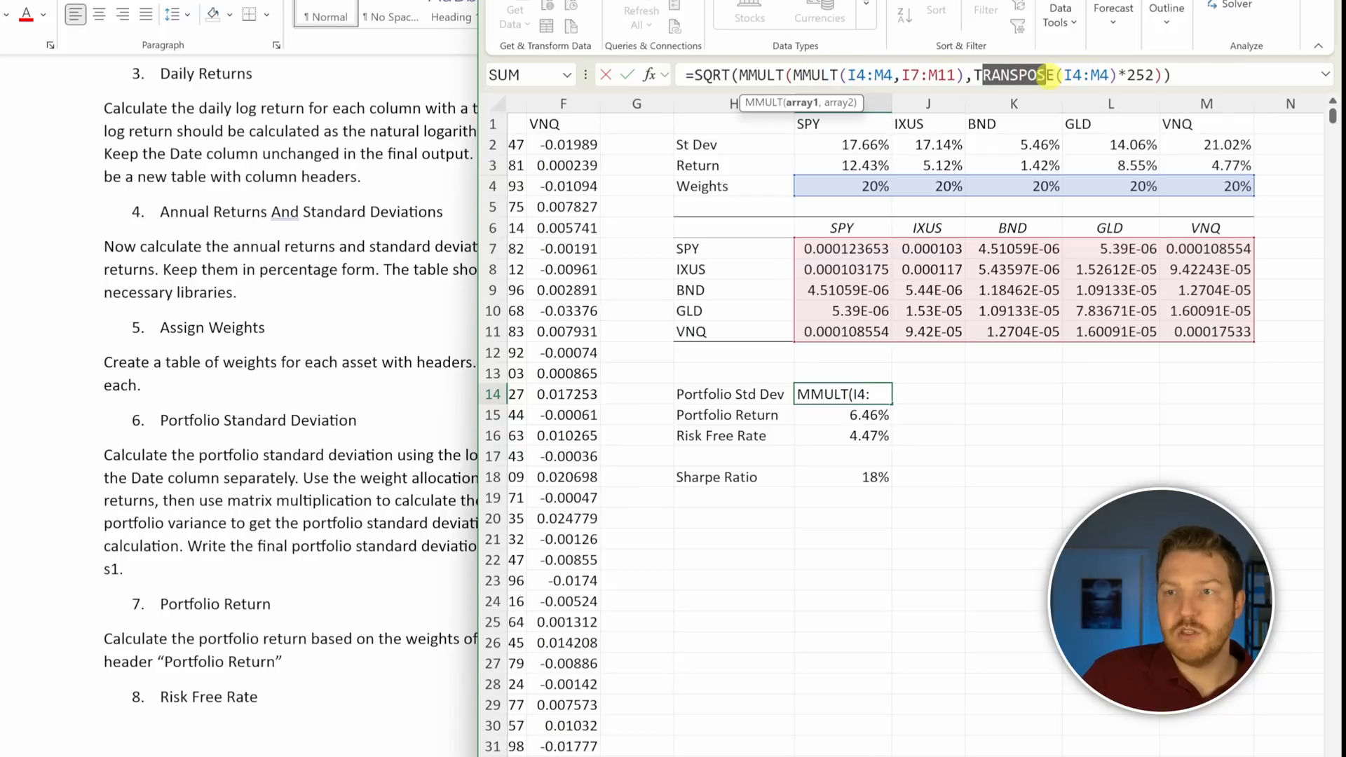
key(ctrl+Return)
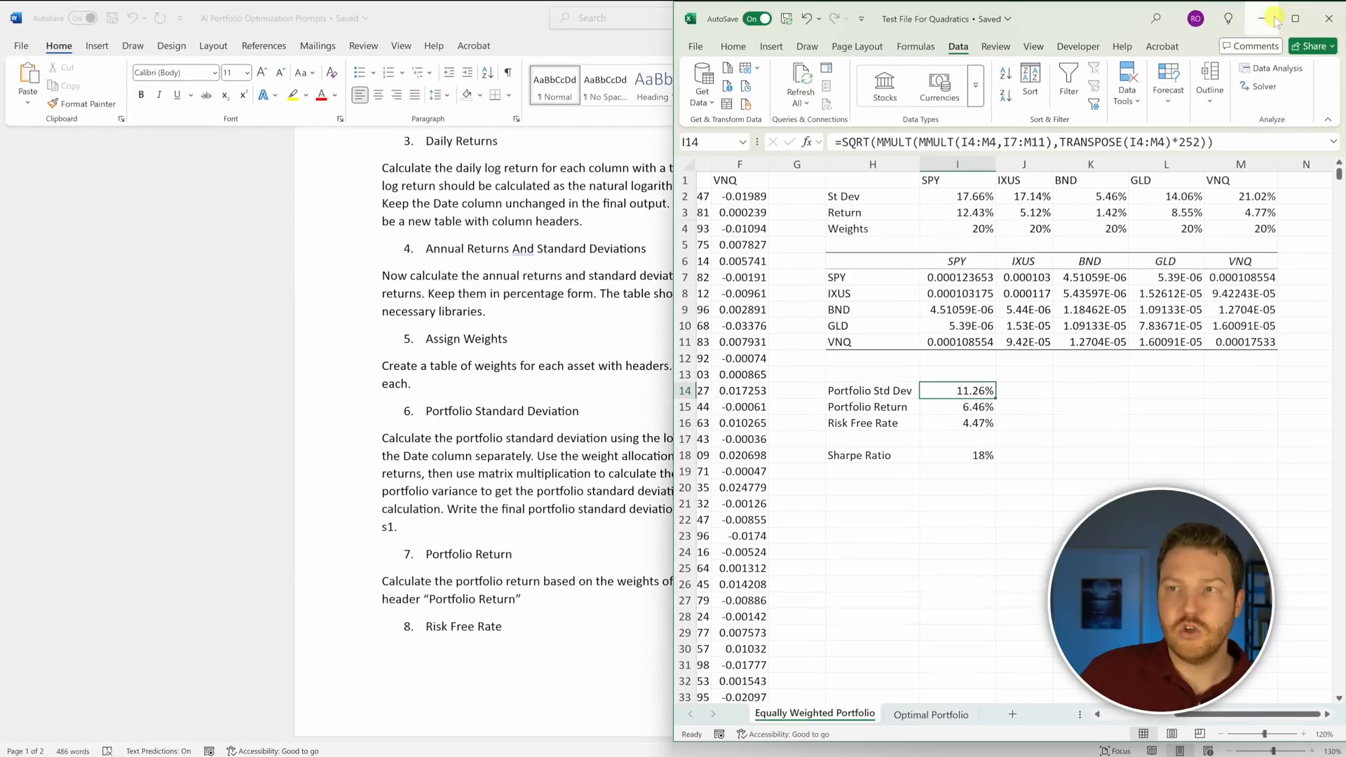
click(1262, 17)
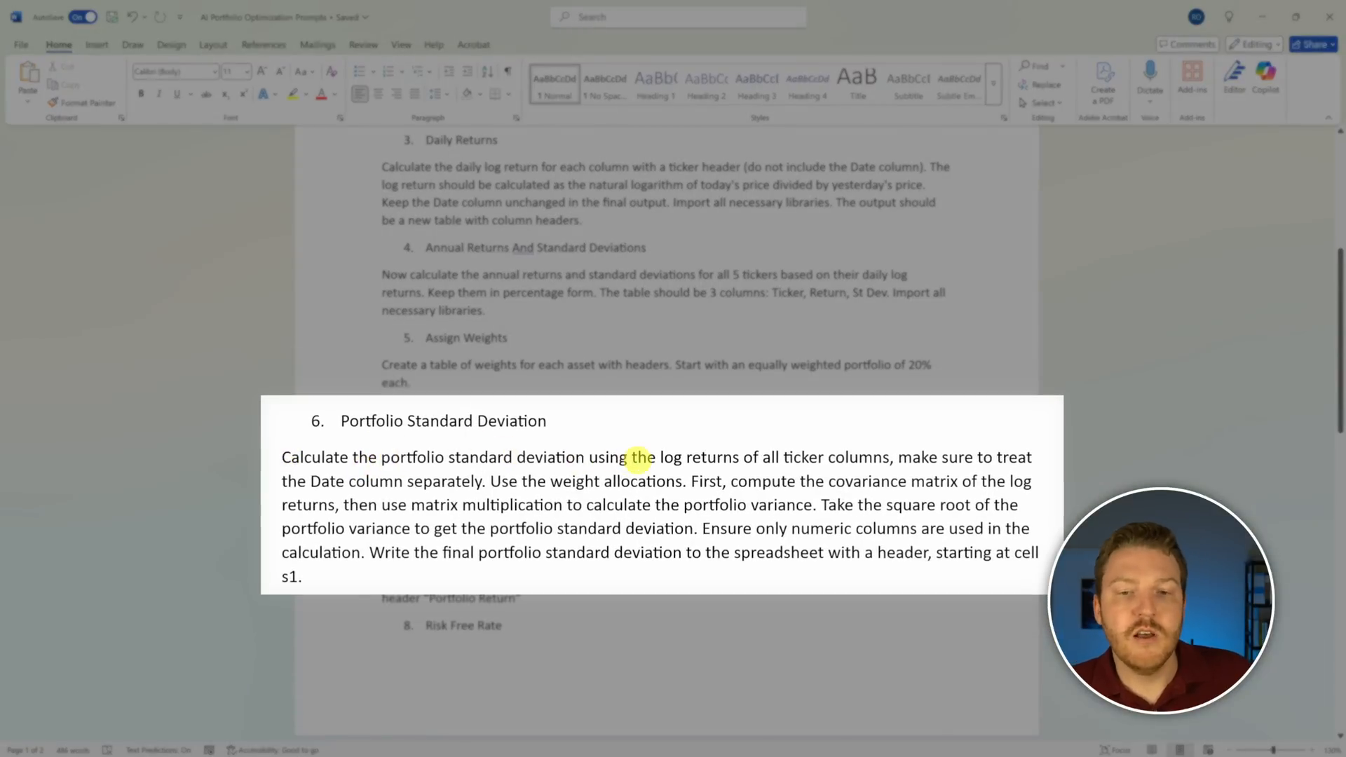
Step: Read the Portfolio Standard Deviation prompt's instructions on log returns, the separate Date column, weight allocations and the covariance matrix
drag(663, 460, 859, 456)
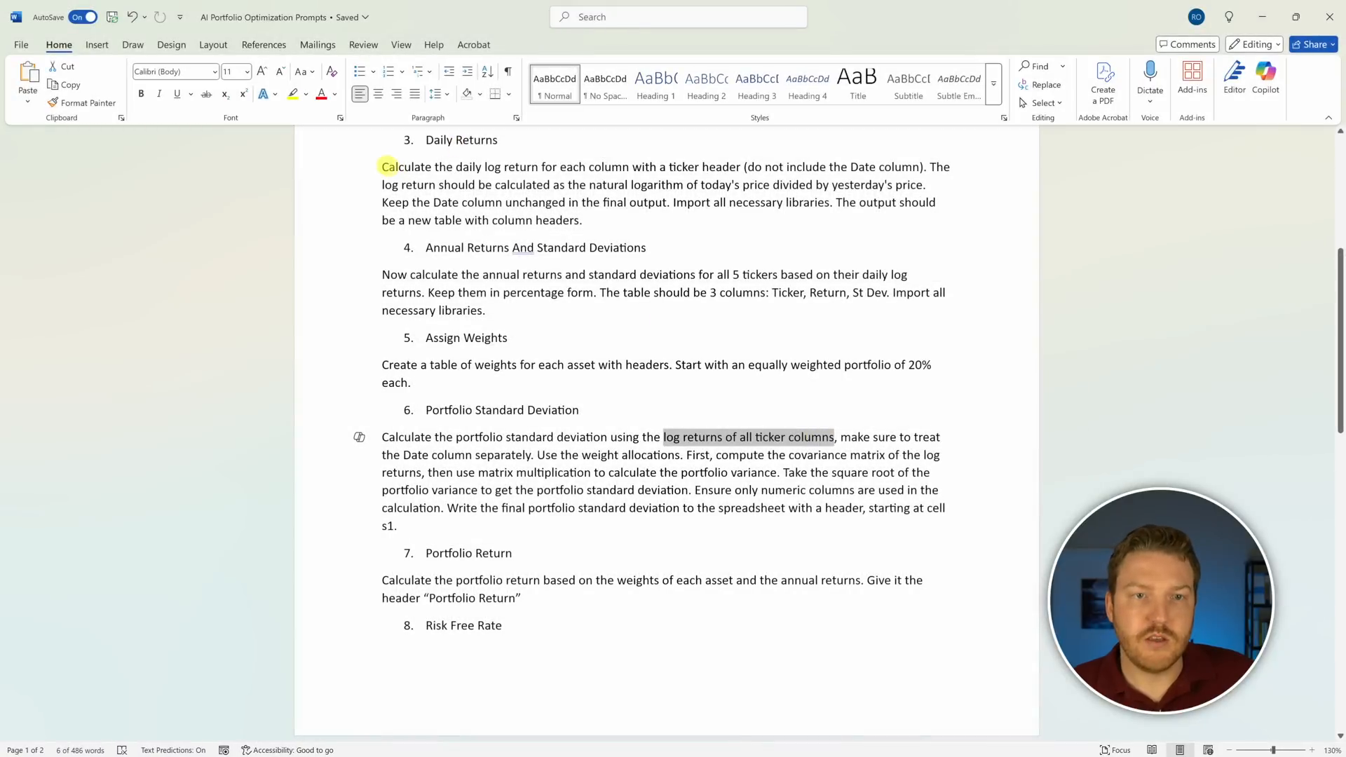
drag(382, 167, 661, 220)
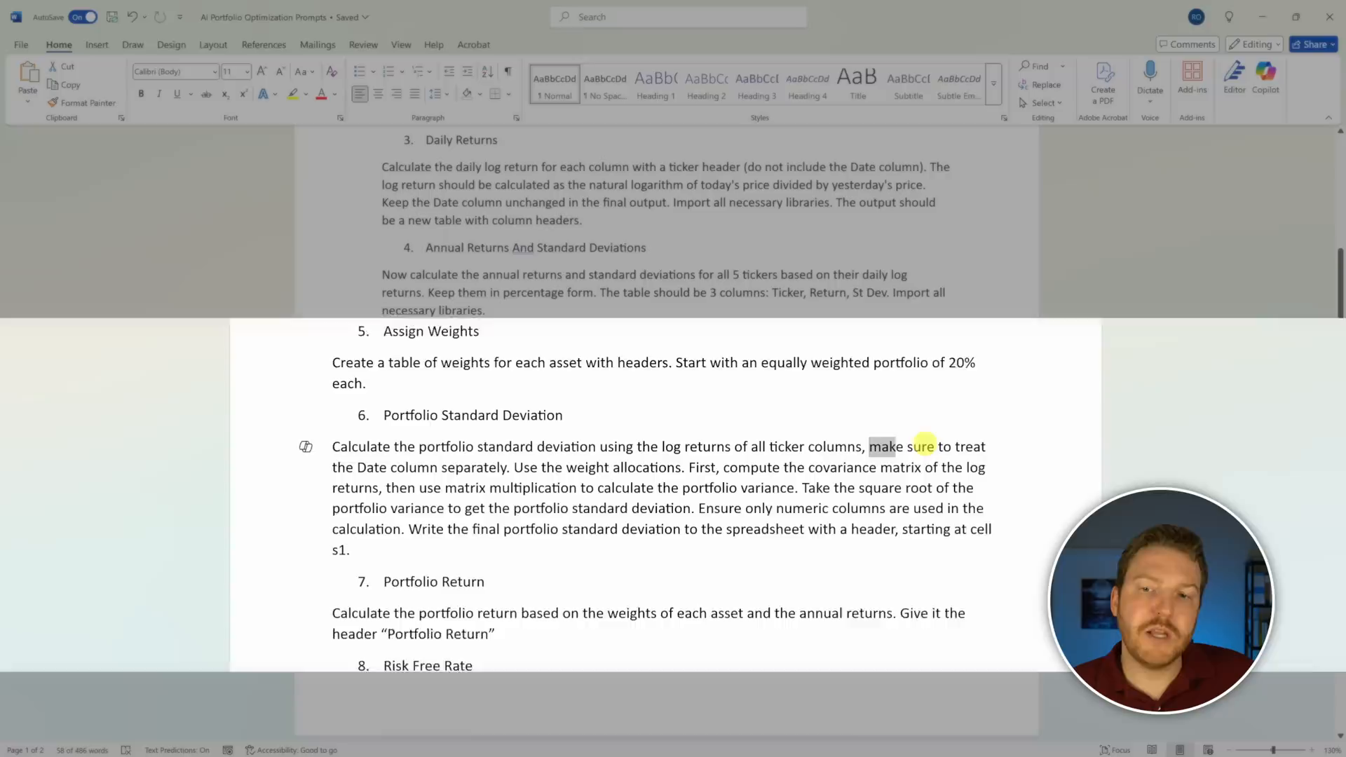
drag(841, 437, 803, 456)
click(803, 455)
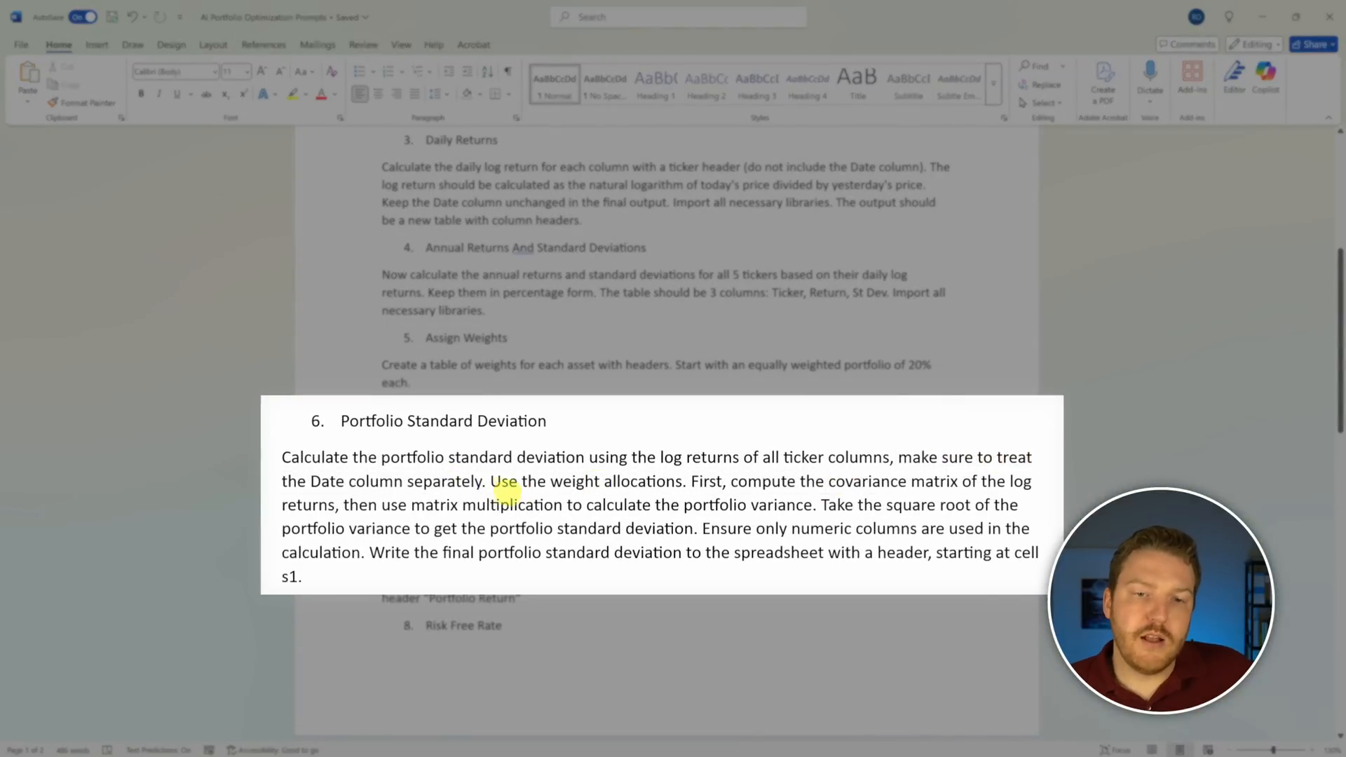
drag(533, 481, 677, 480)
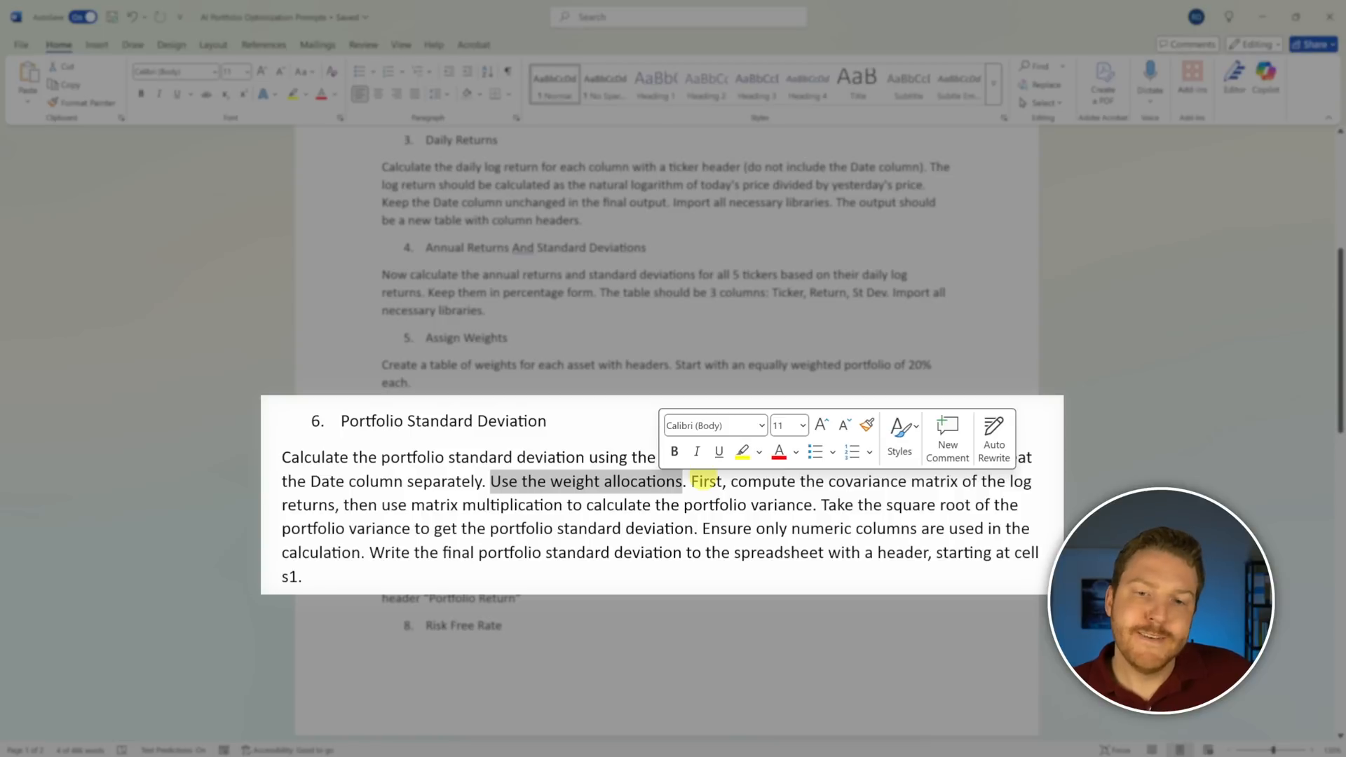
click(798, 483)
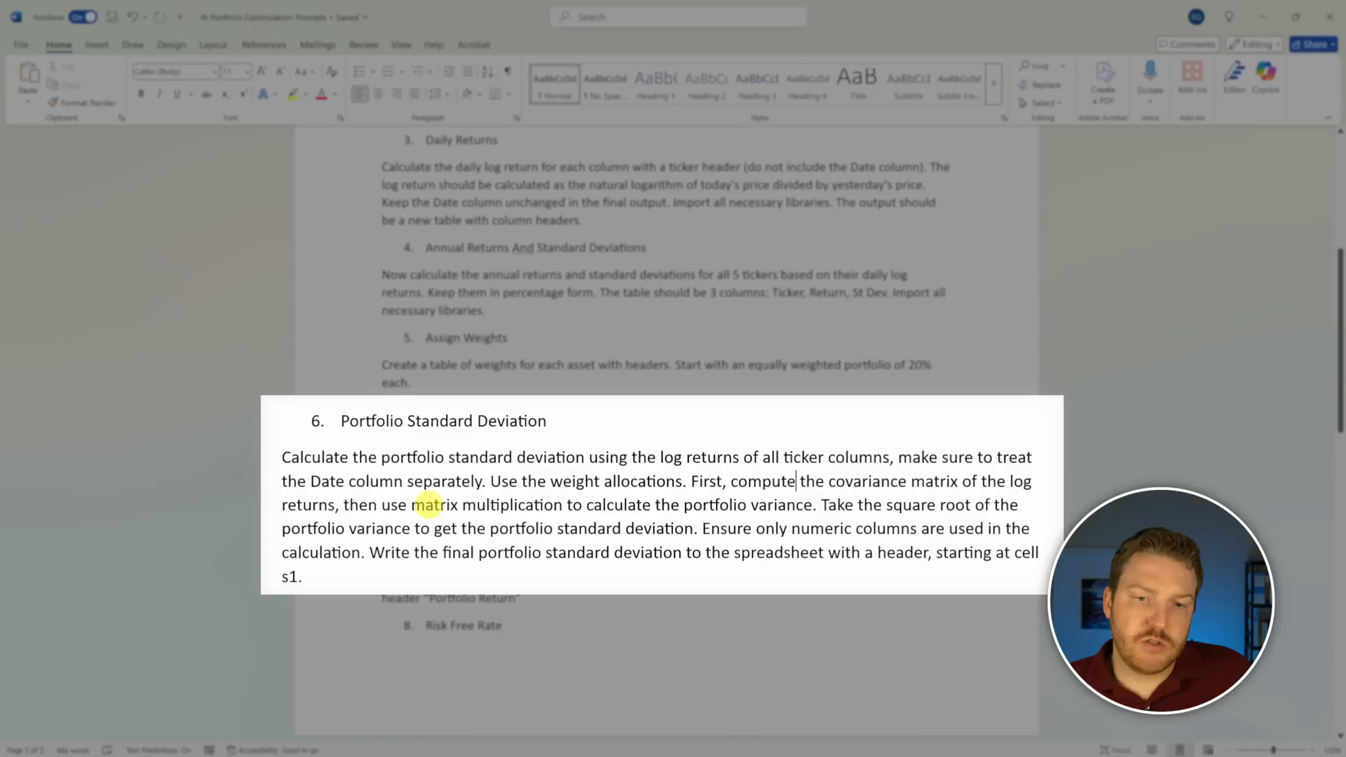
Step: Read the rest of the prompt on portfolio variance, its square root, numeric columns and writing the result with a header at s1
drag(685, 505, 1019, 505)
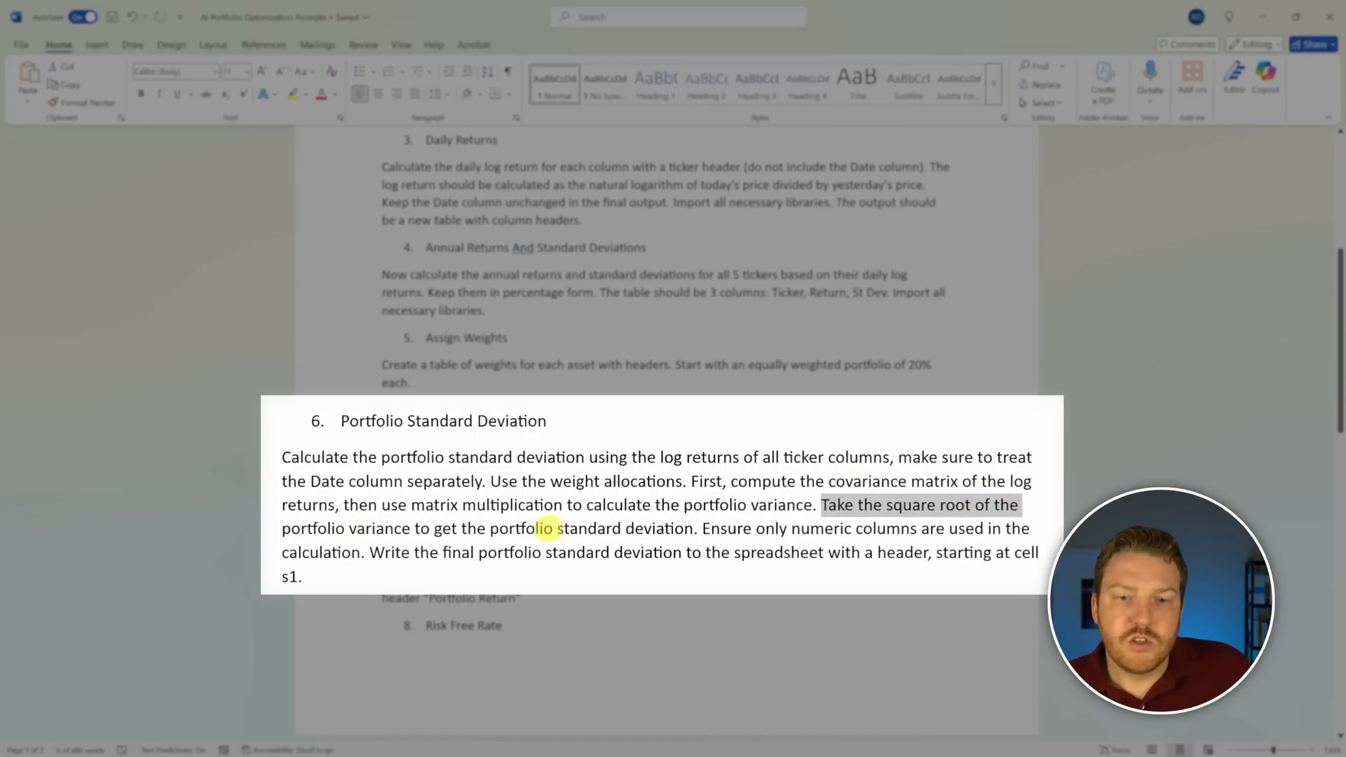
drag(547, 528, 669, 526)
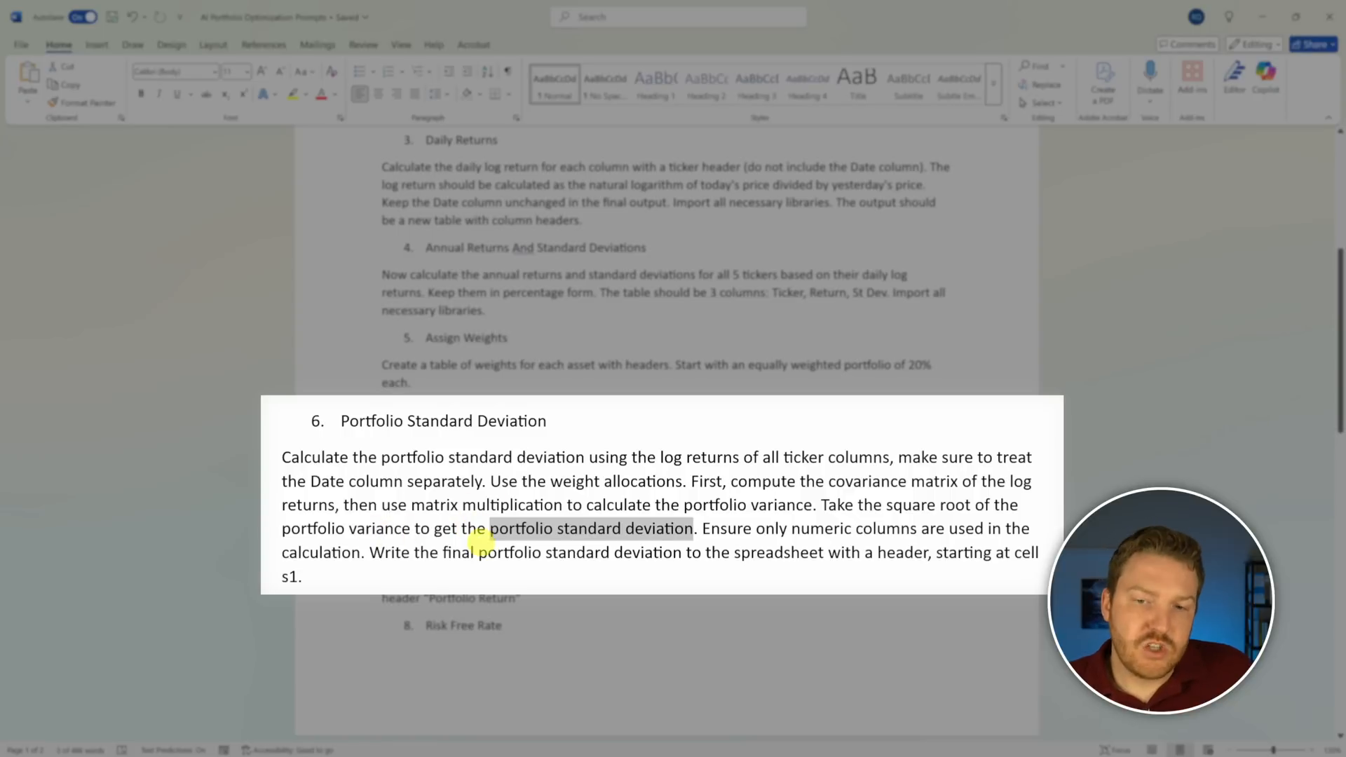
drag(887, 505, 412, 523)
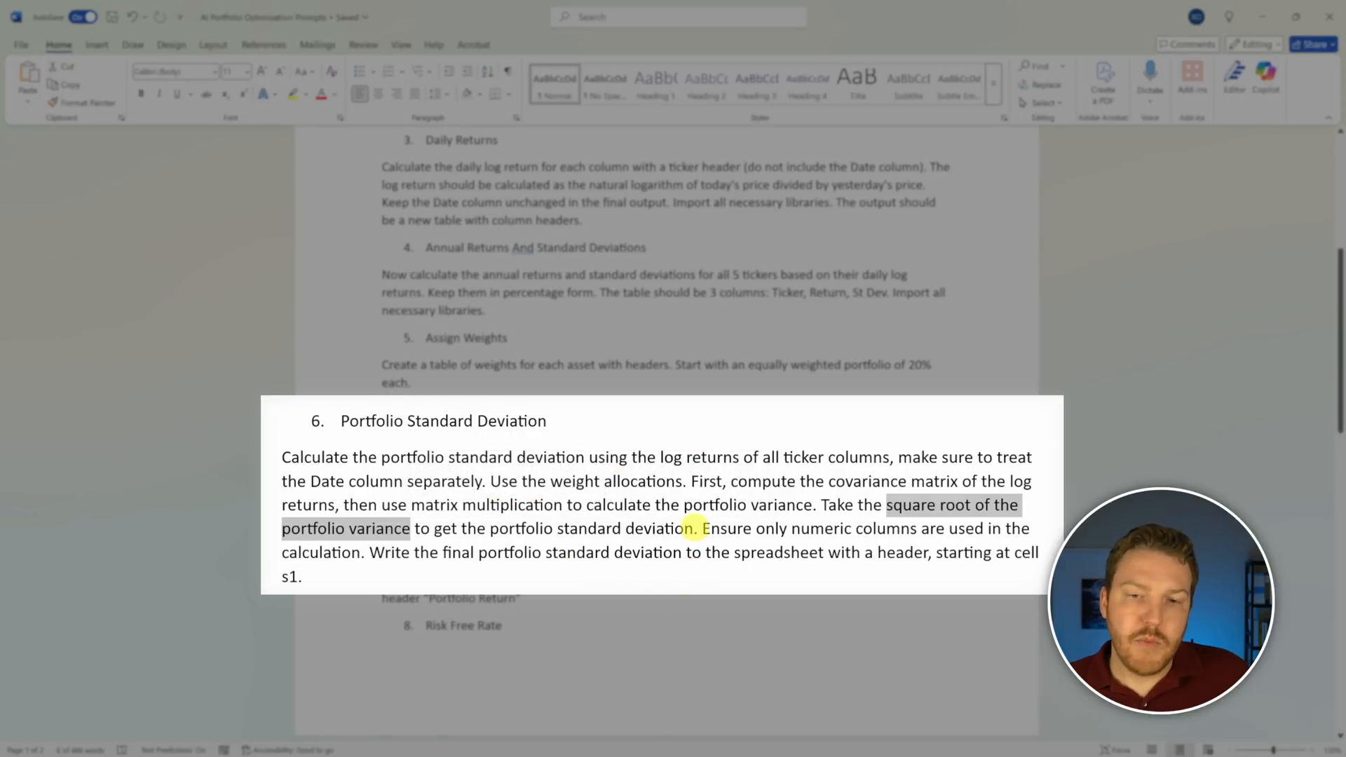
click(705, 527)
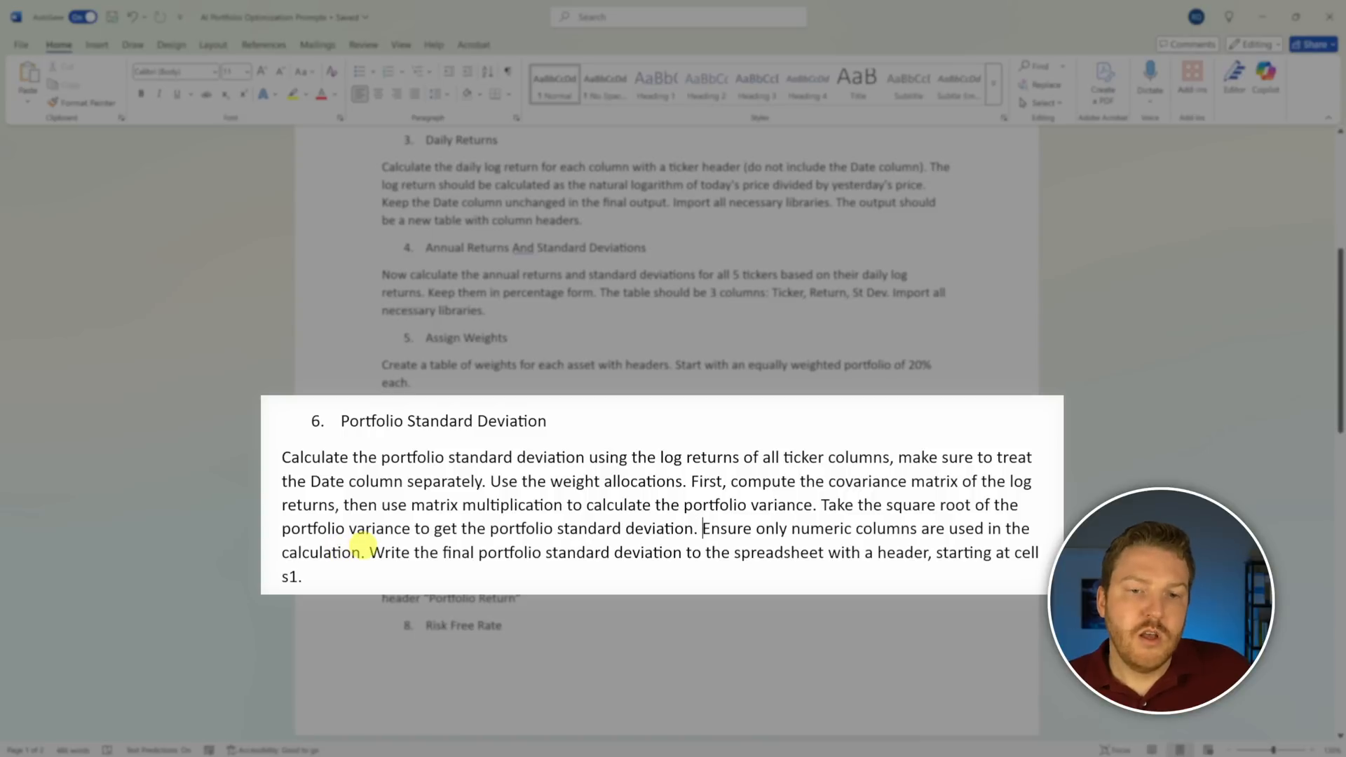
drag(364, 547, 917, 544)
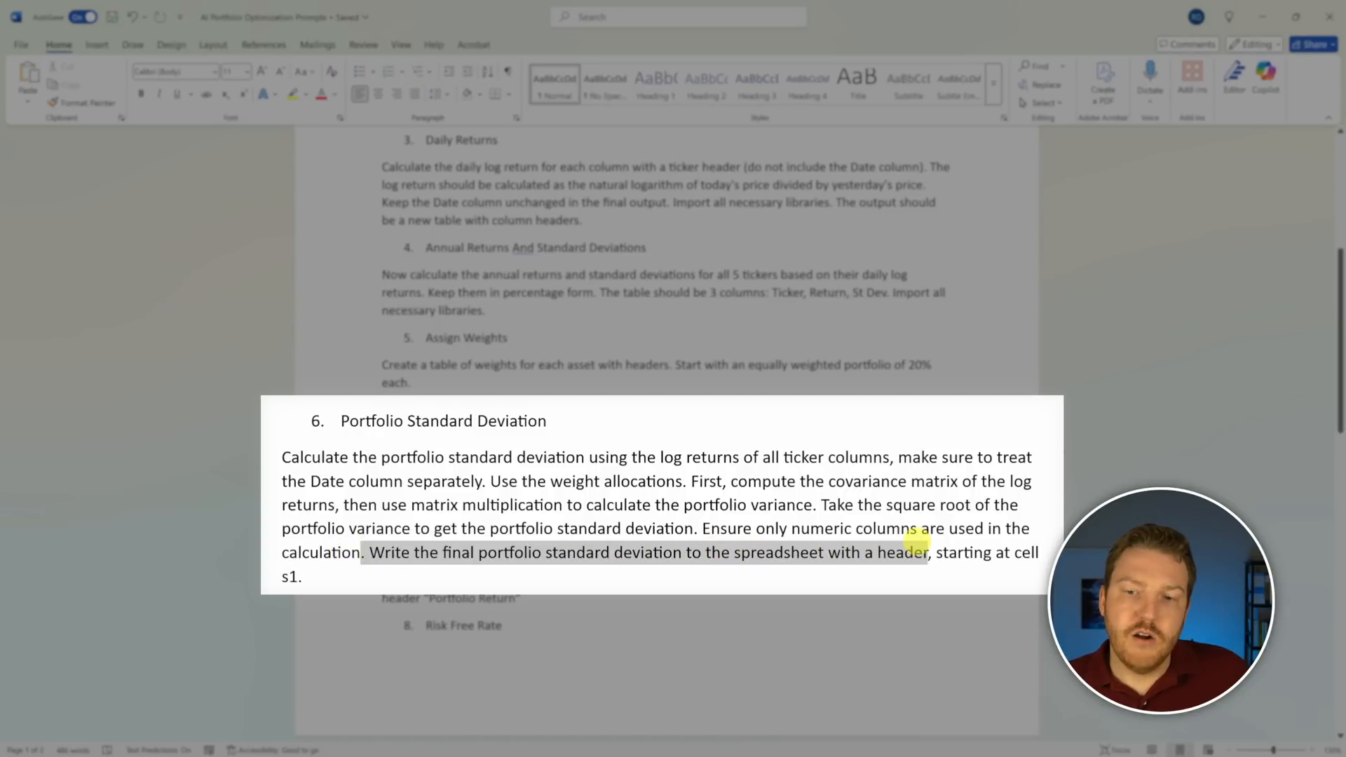
click(978, 546)
Step: Replace the Quadratic chat message with the copied Portfolio Standard Deviation prompt and submit it with cell S1 selected
drag(329, 573, 382, 435)
key(ctrl+c)
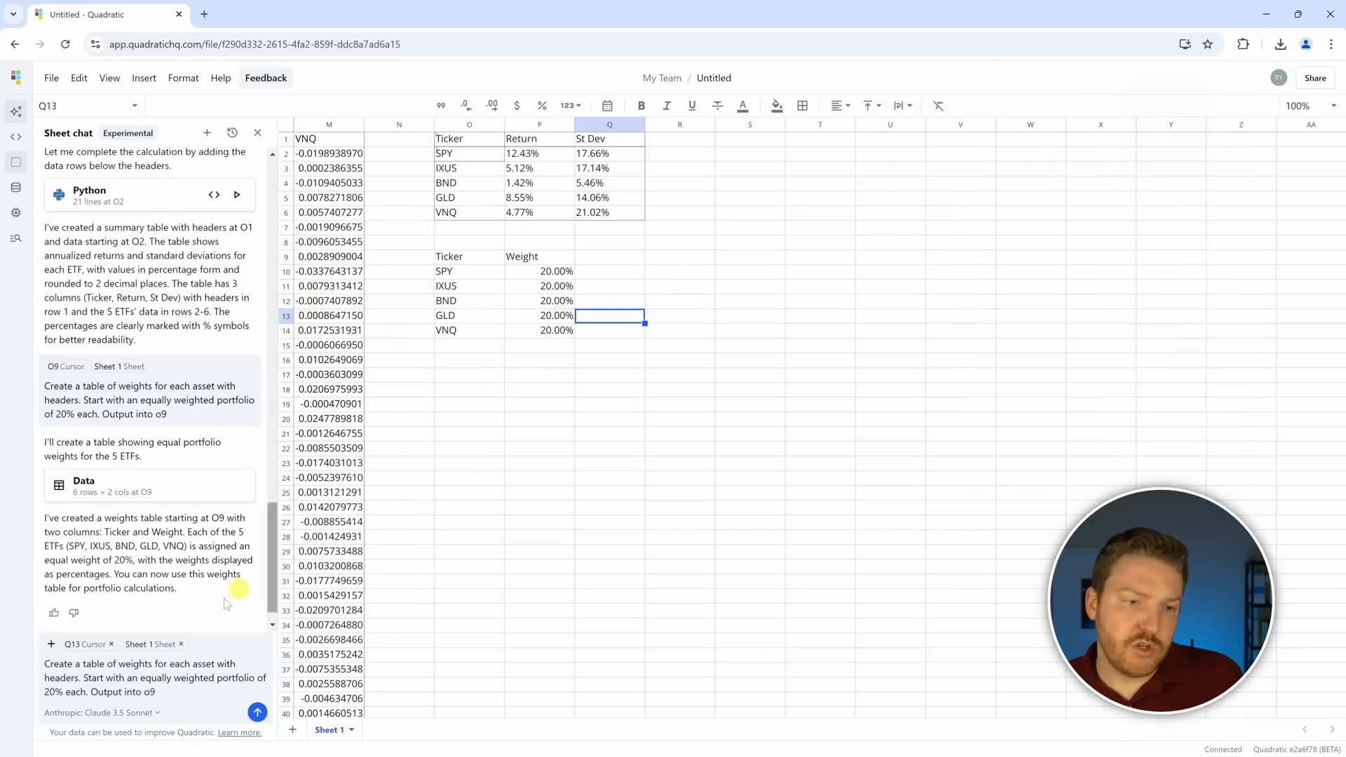
click(152, 674)
key(ctrl+a)
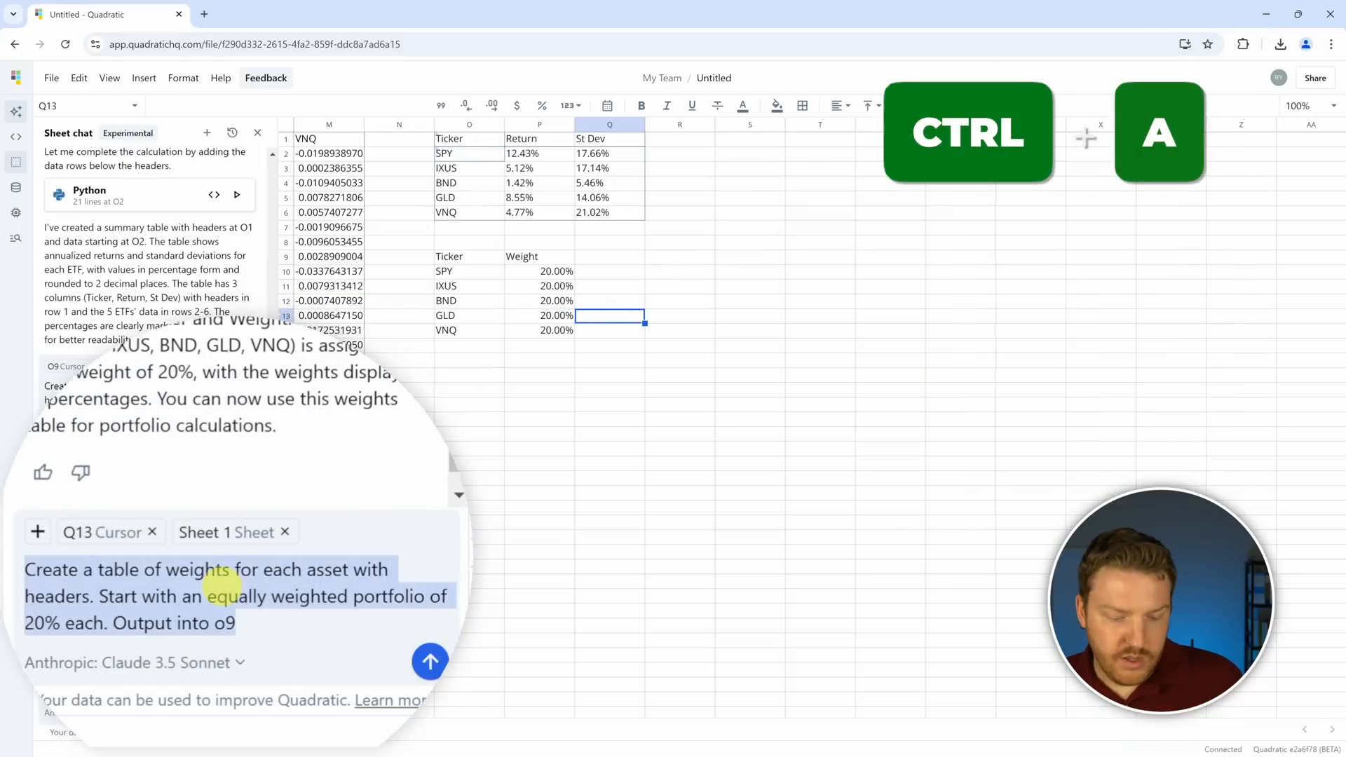
key(ctrl+v)
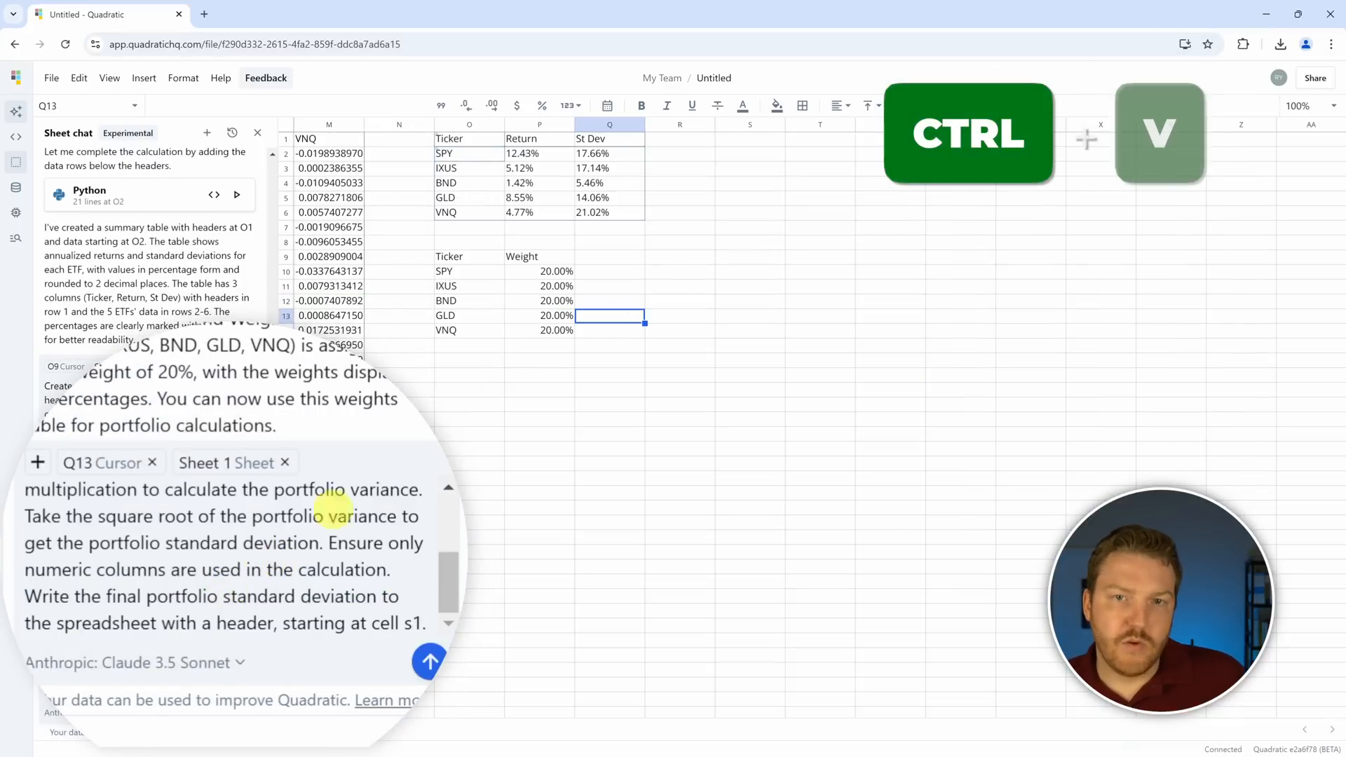
click(759, 142)
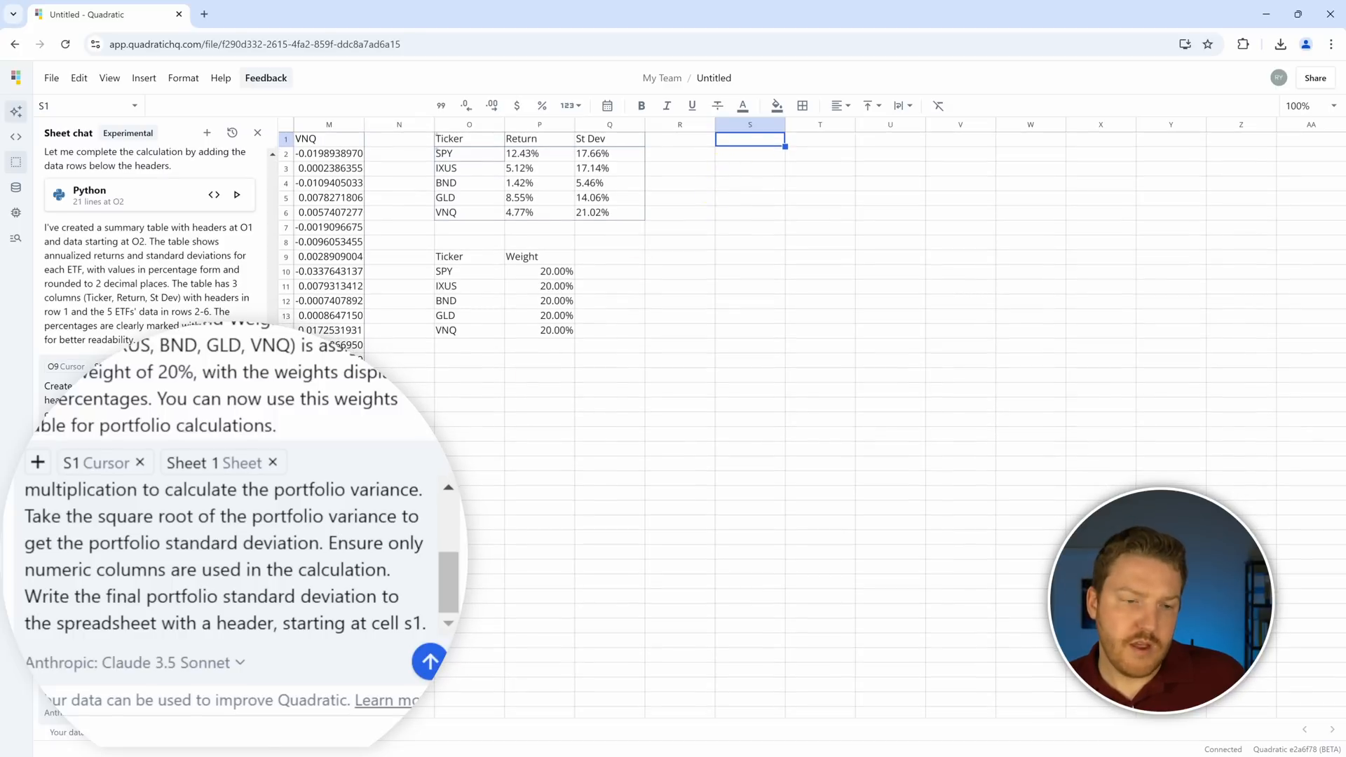
click(257, 712)
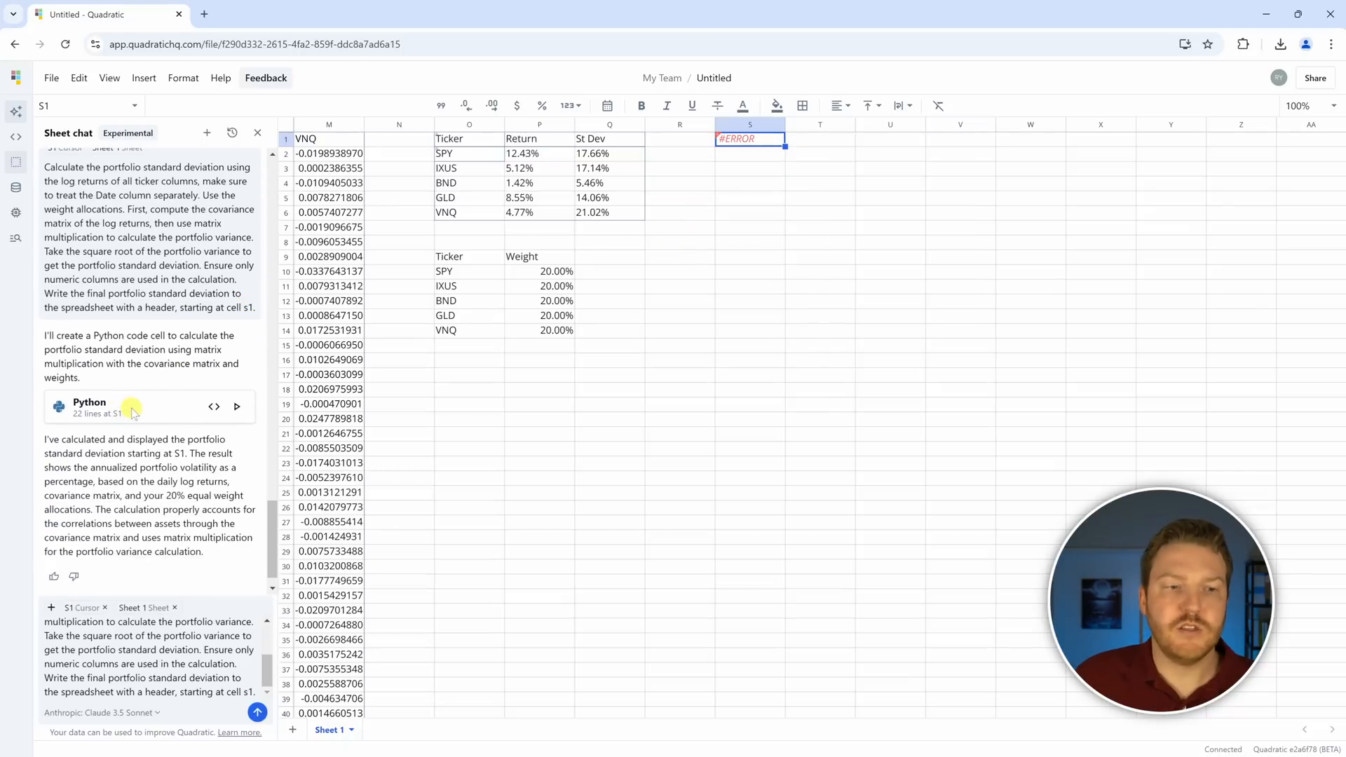
Step: Have the AI fix the Python error in cell S1, then apply and accept its corrected code
scroll(131, 410, up, 1)
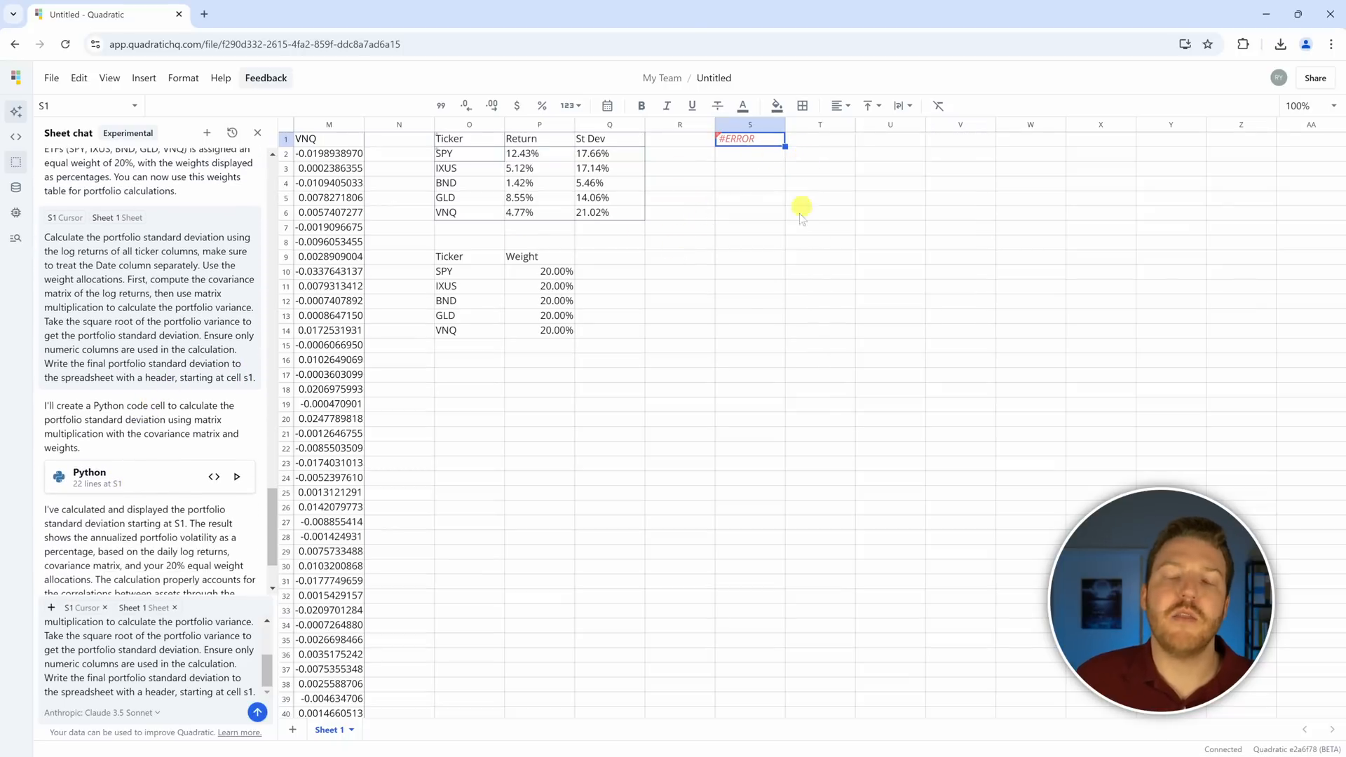
mouse_move(745, 137)
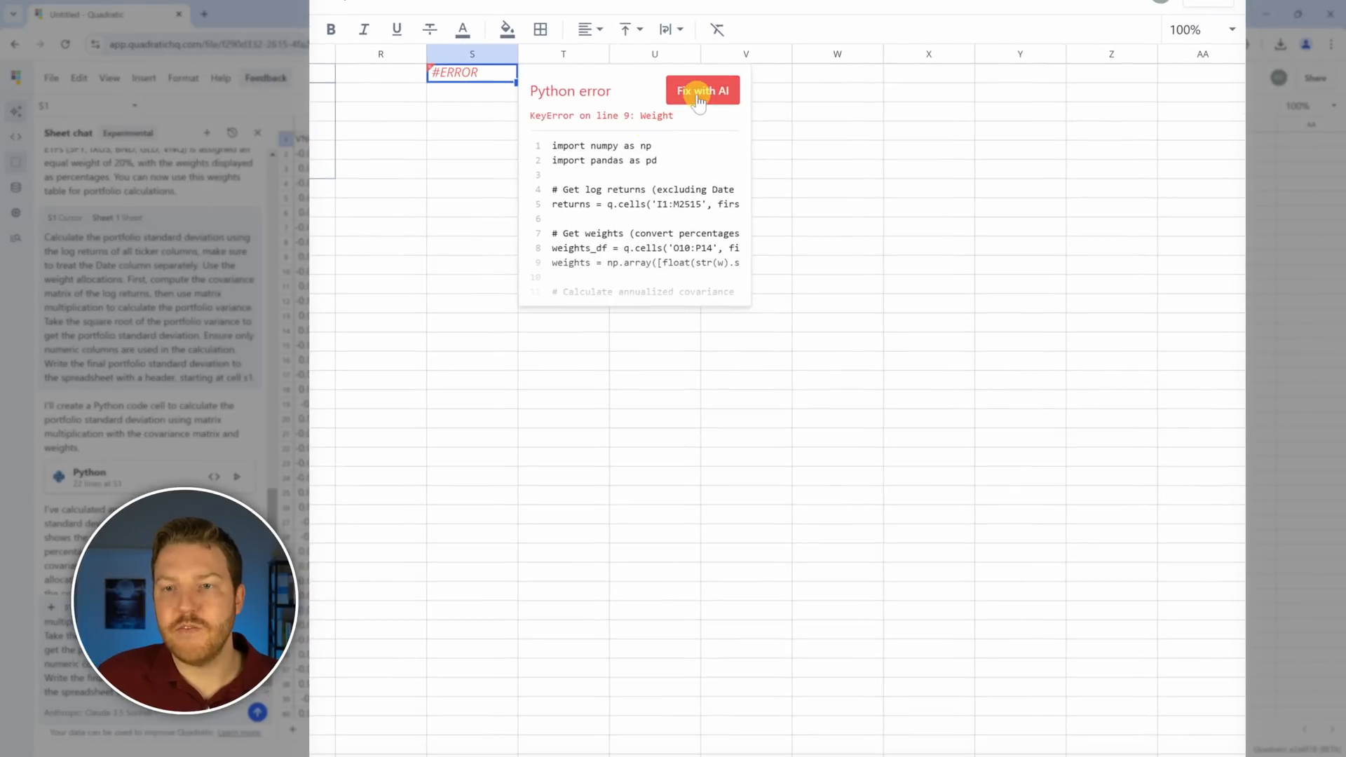
click(700, 94)
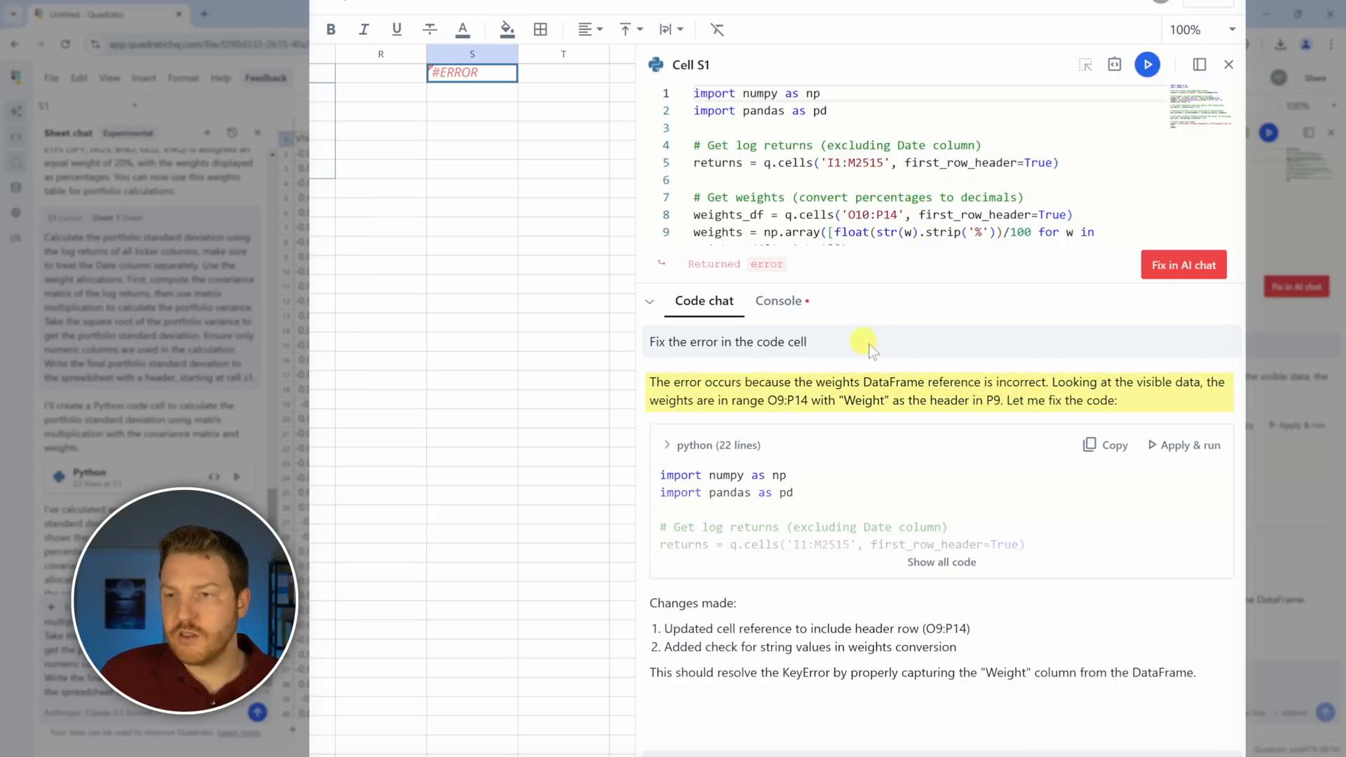
click(1190, 445)
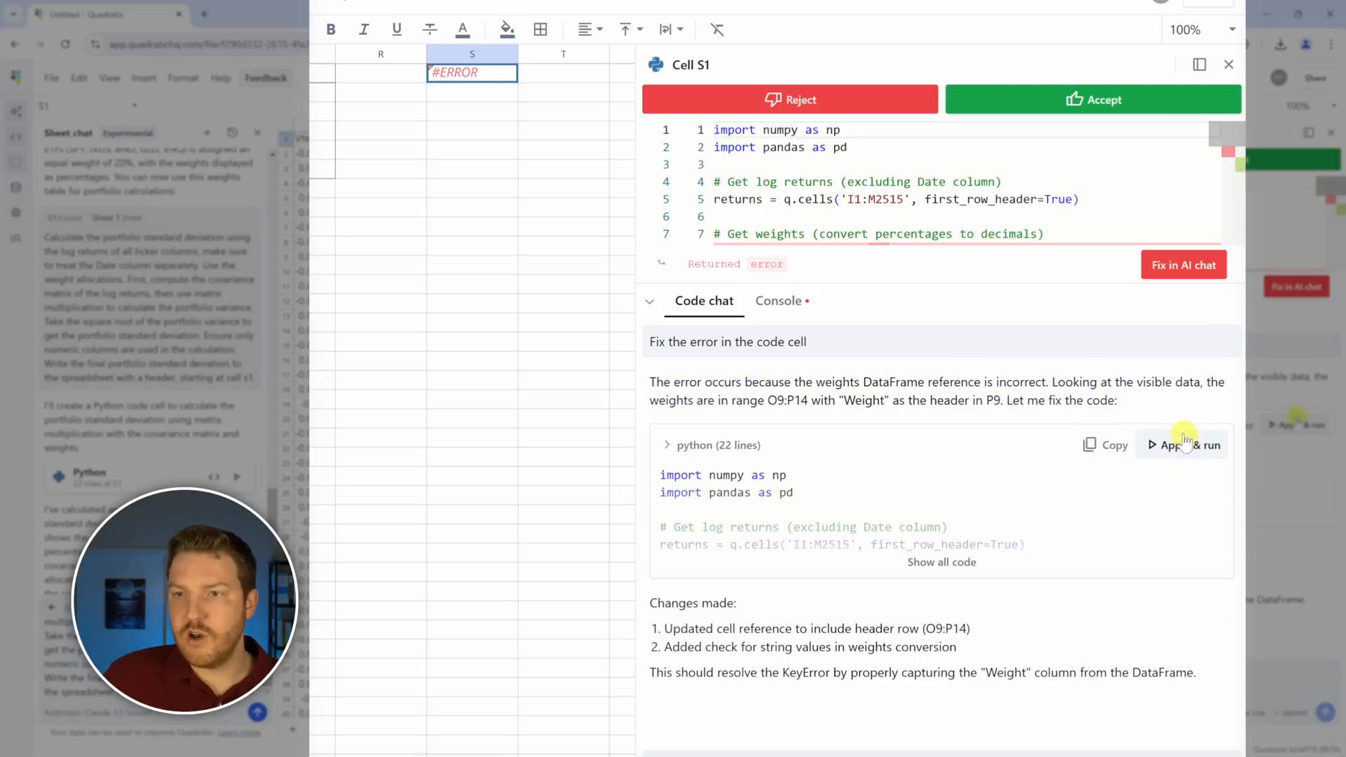
click(1071, 104)
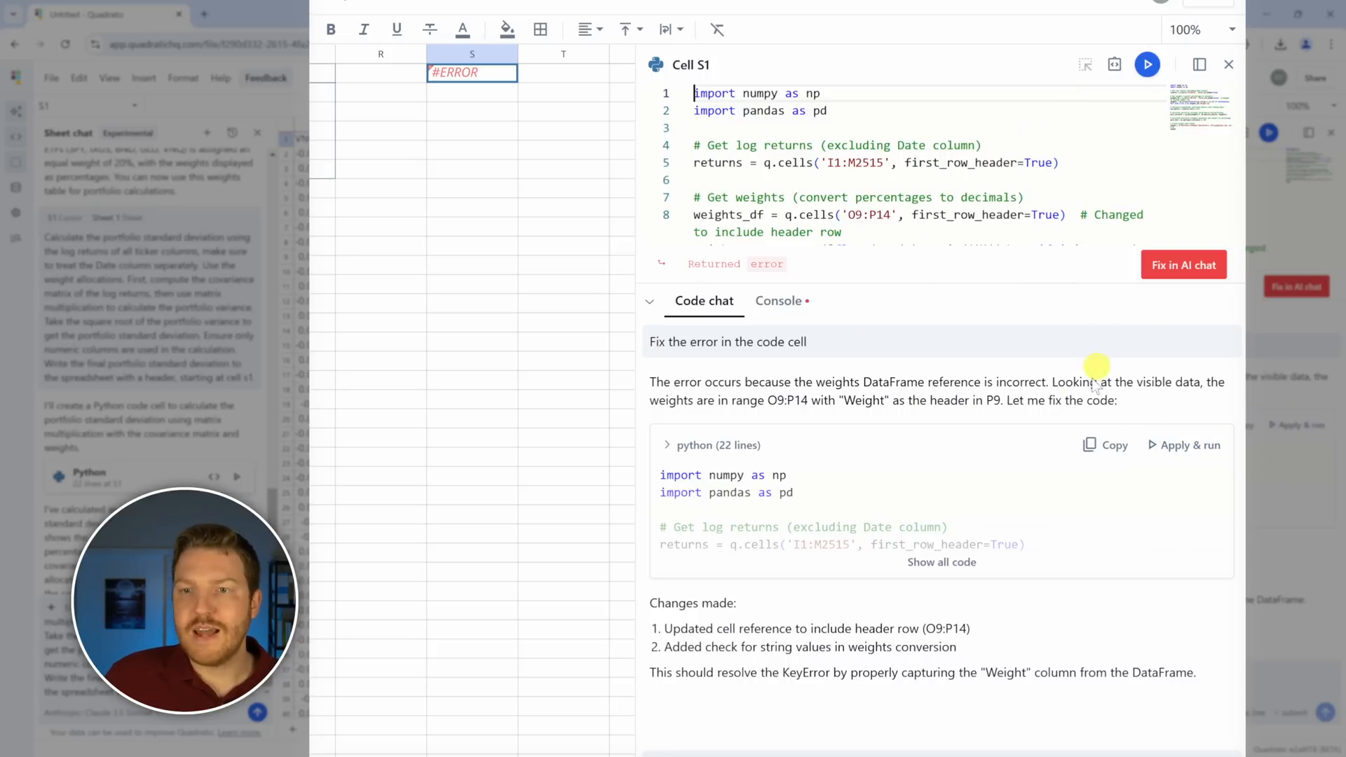
Step: Request another AI fix for the code in S1, accept the revised code, review it and close the code editor
click(1178, 267)
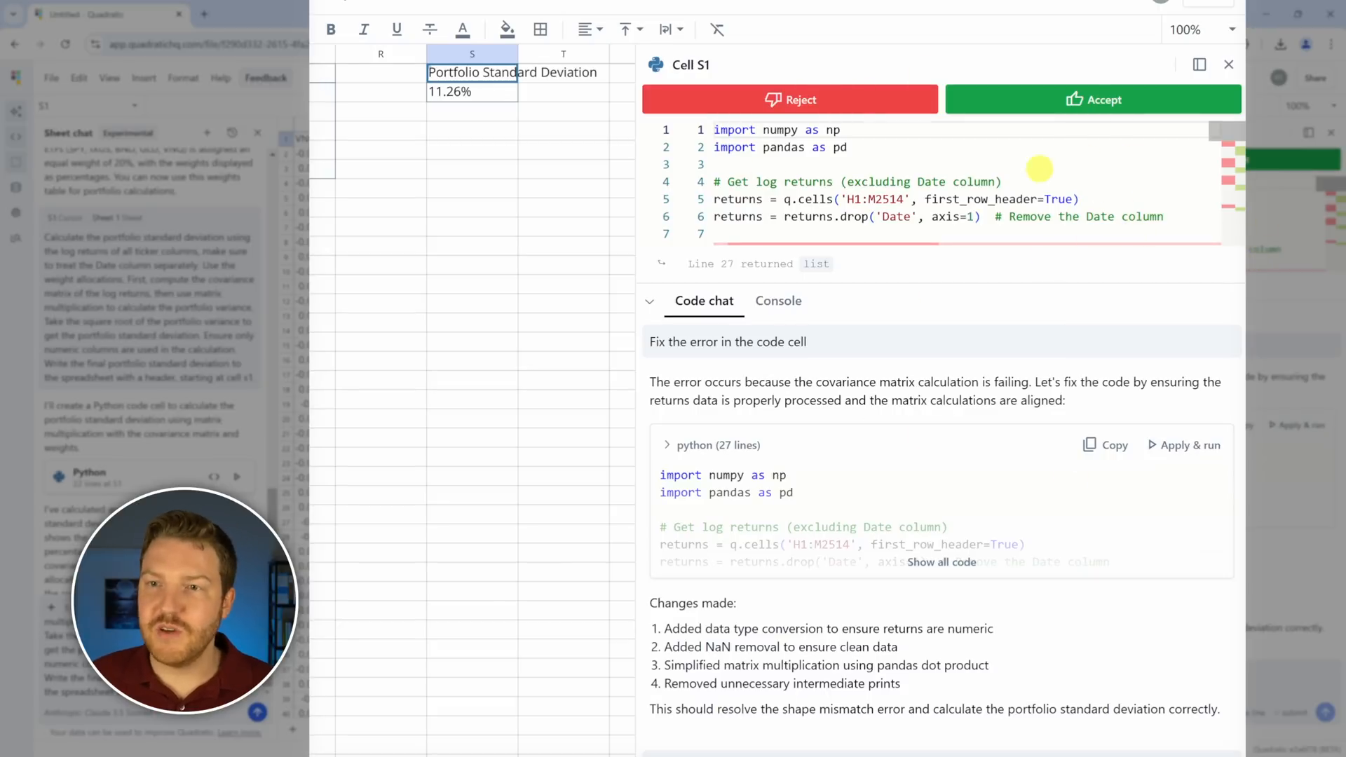
click(1063, 100)
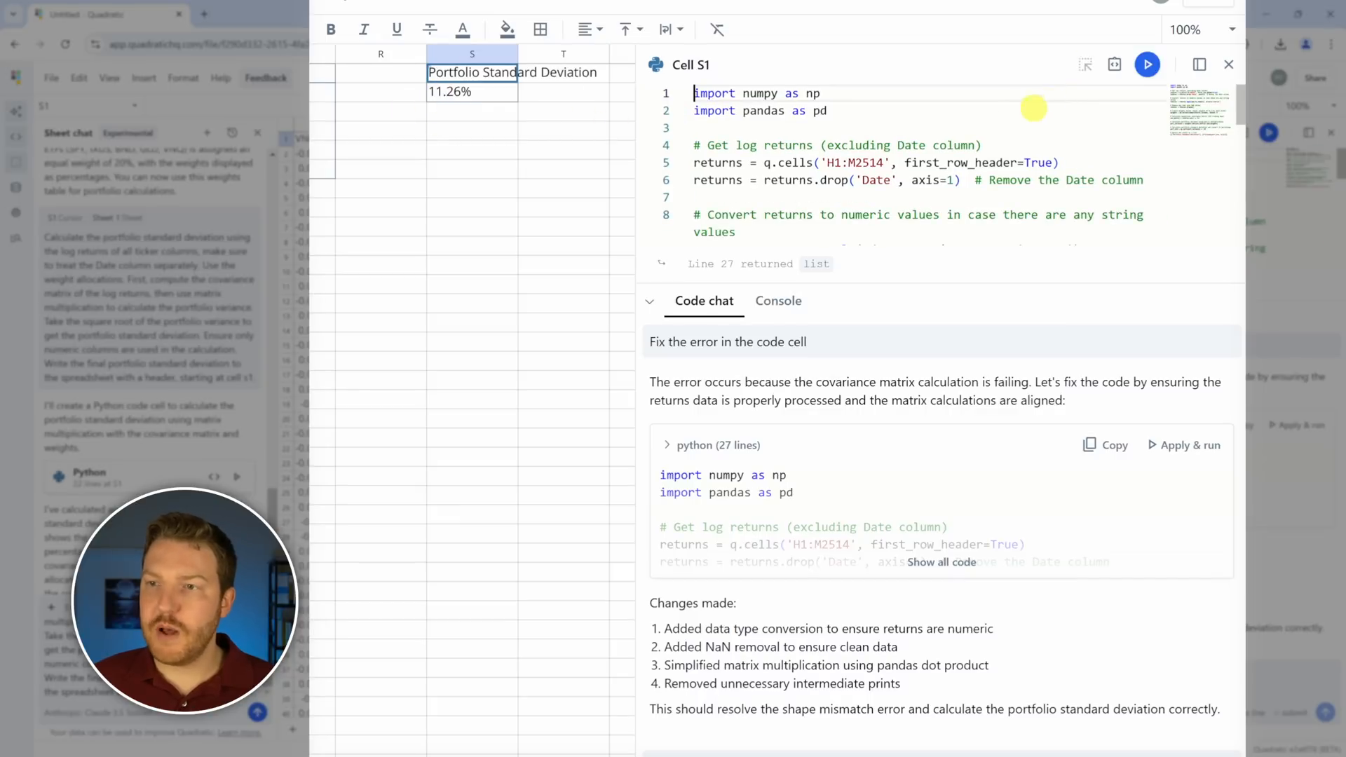
scroll(912, 176, down, 5)
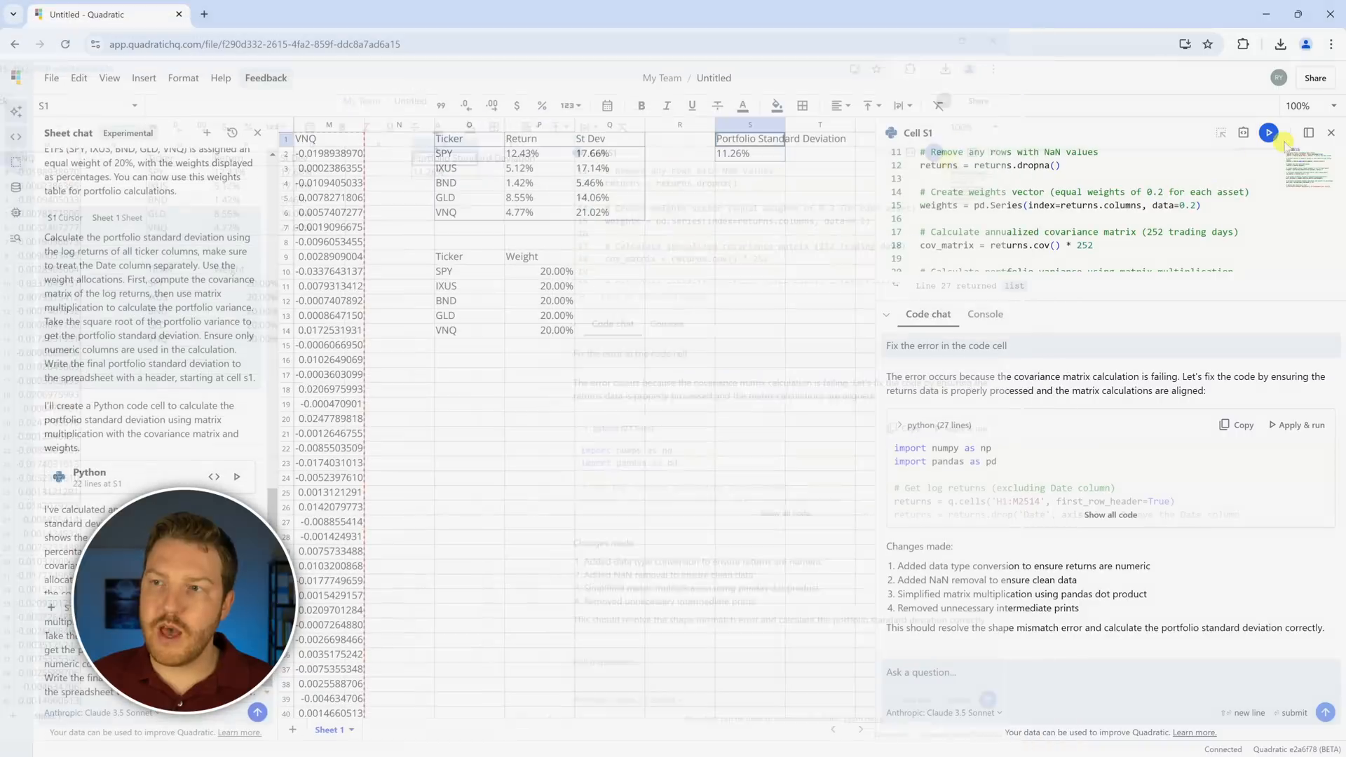
key(Escape)
Step: Compare the portfolio standard deviation in S2 with the Portfolio Std Dev in I14 of the Excel sheet
click(820, 197)
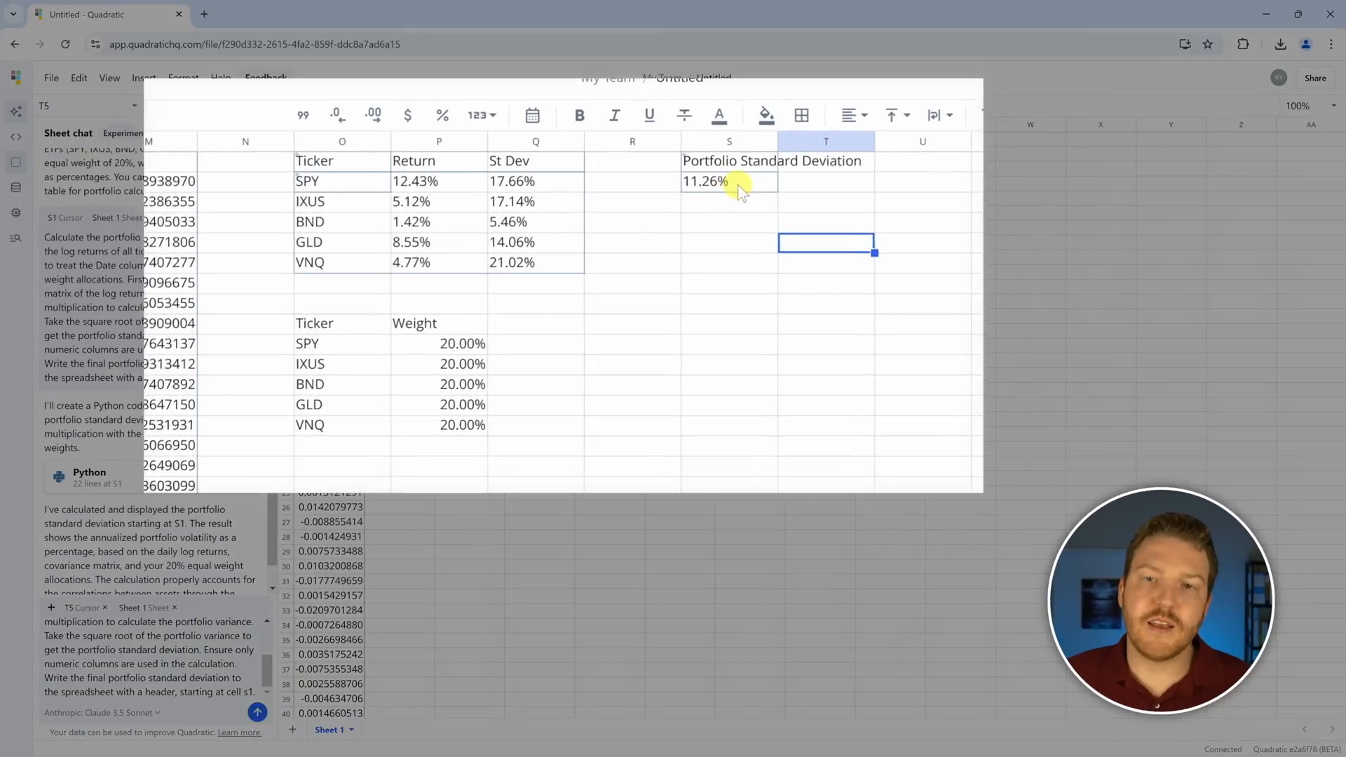
click(738, 184)
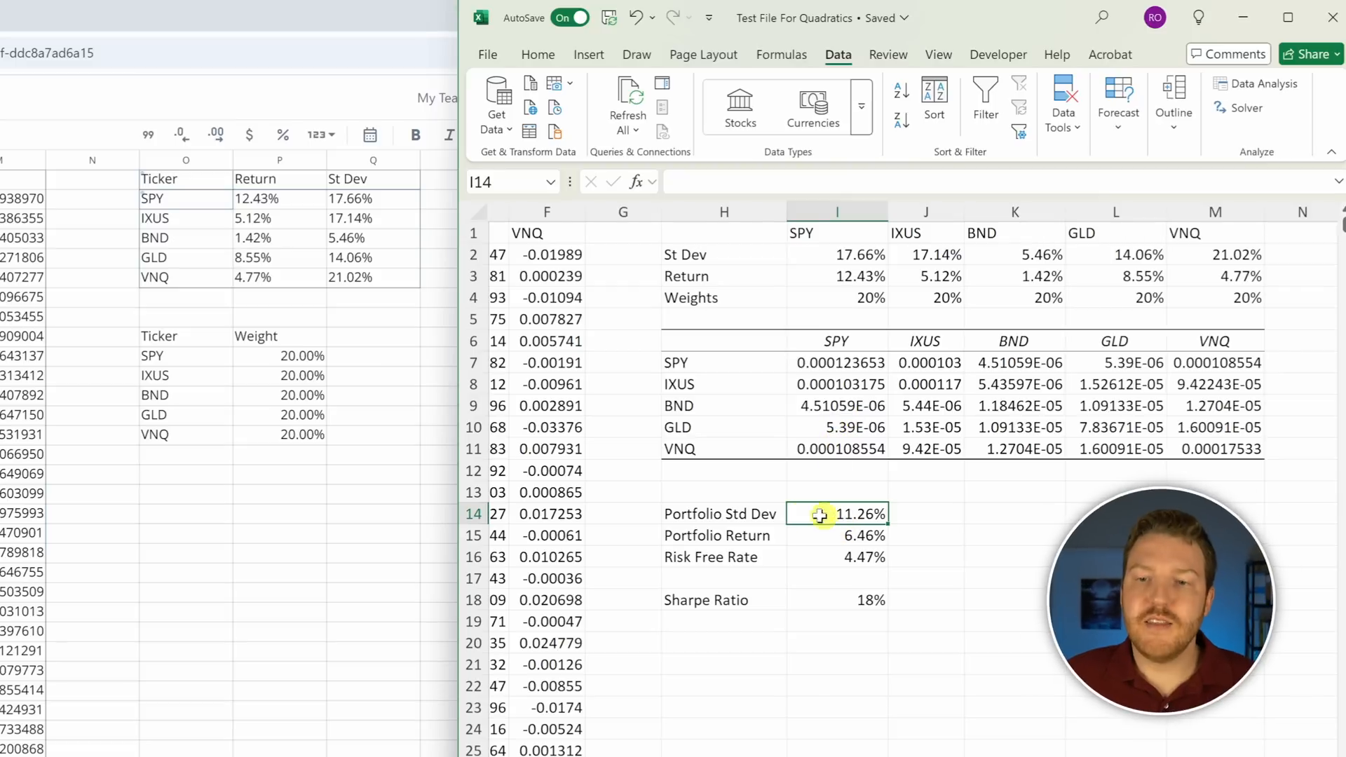
click(748, 512)
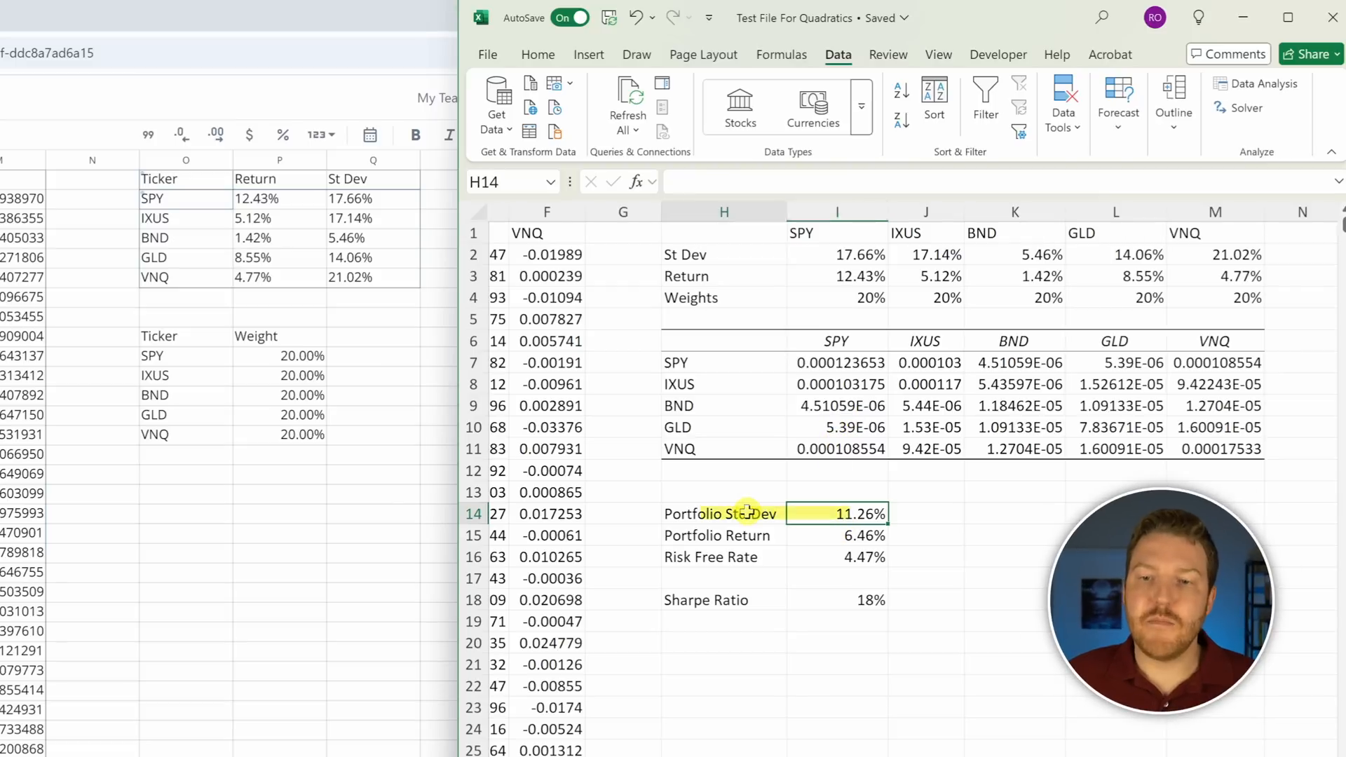
click(850, 517)
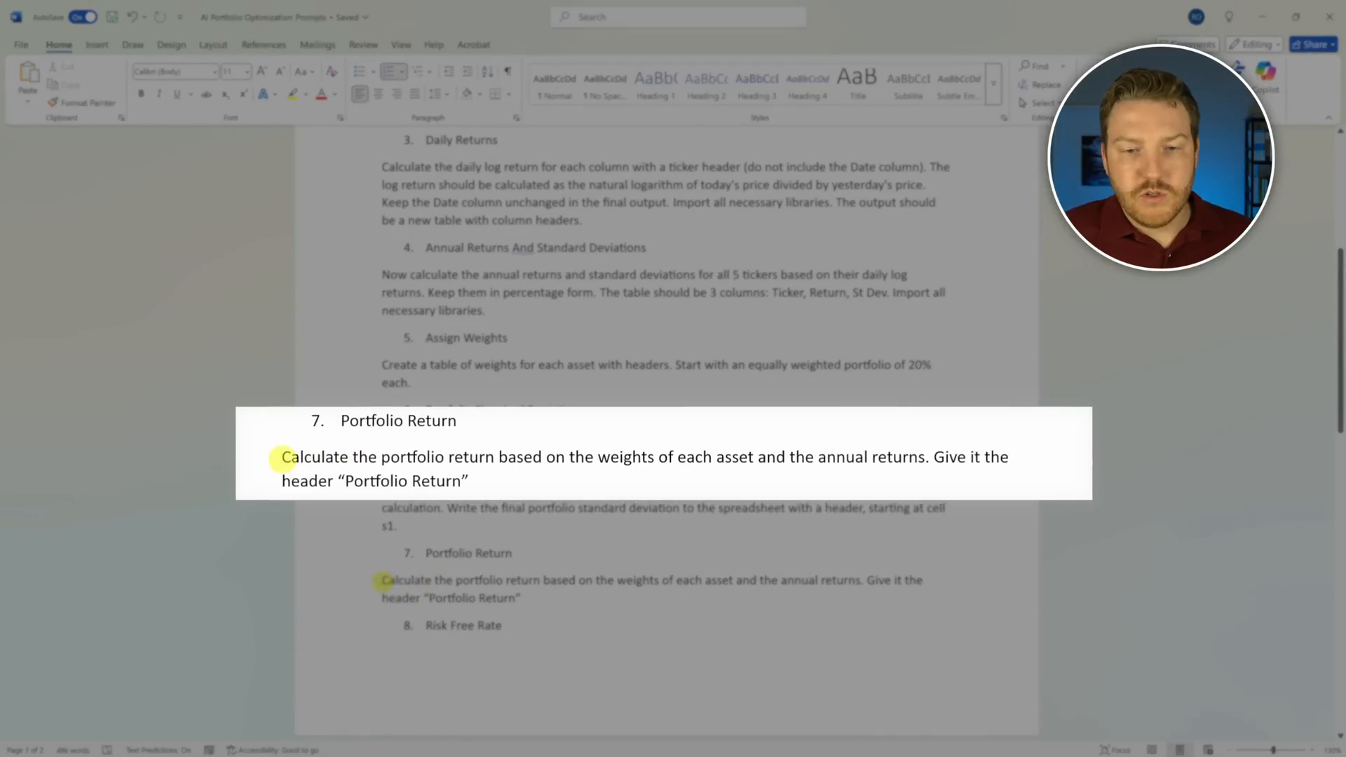
Step: Copy the Portfolio Return prompt text from the Word document and switch back to Quadratic
drag(382, 581, 621, 591)
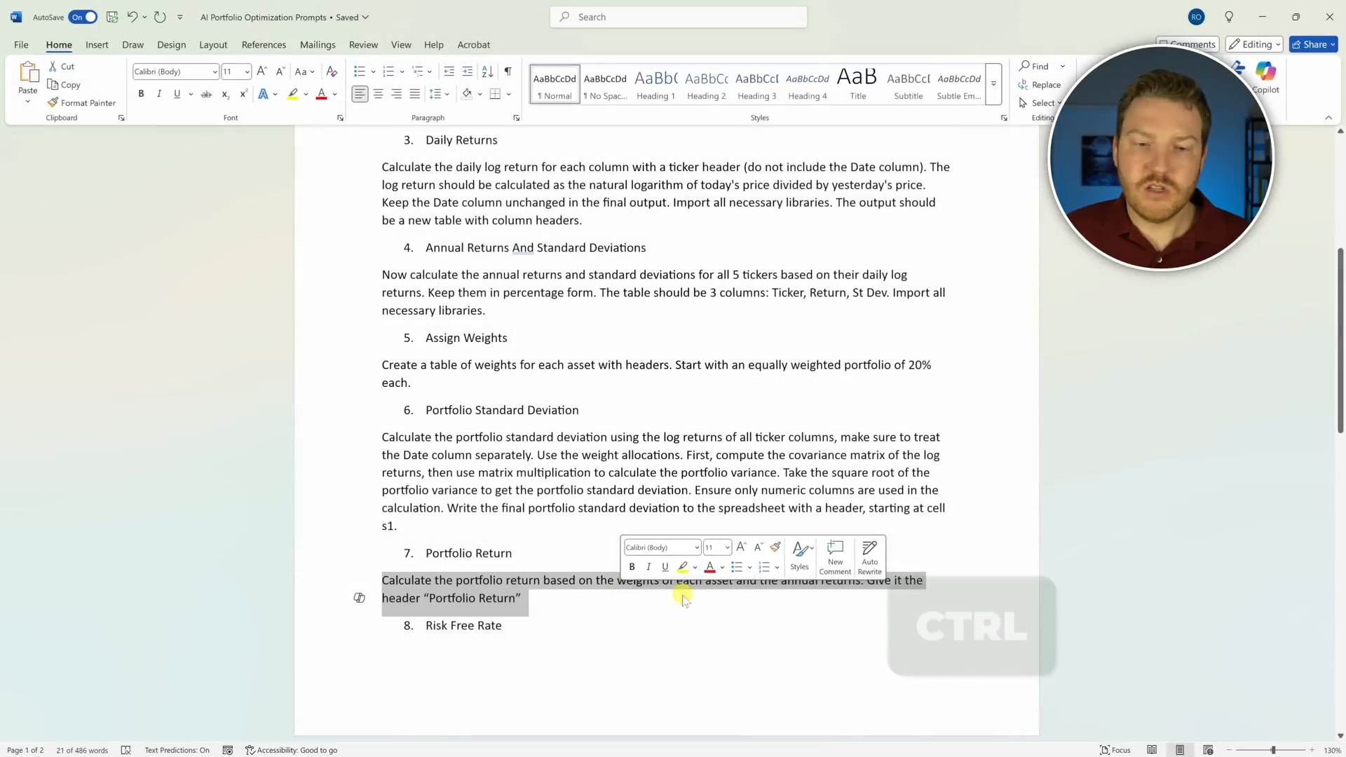
key(ctrl+c)
right_click(452, 597)
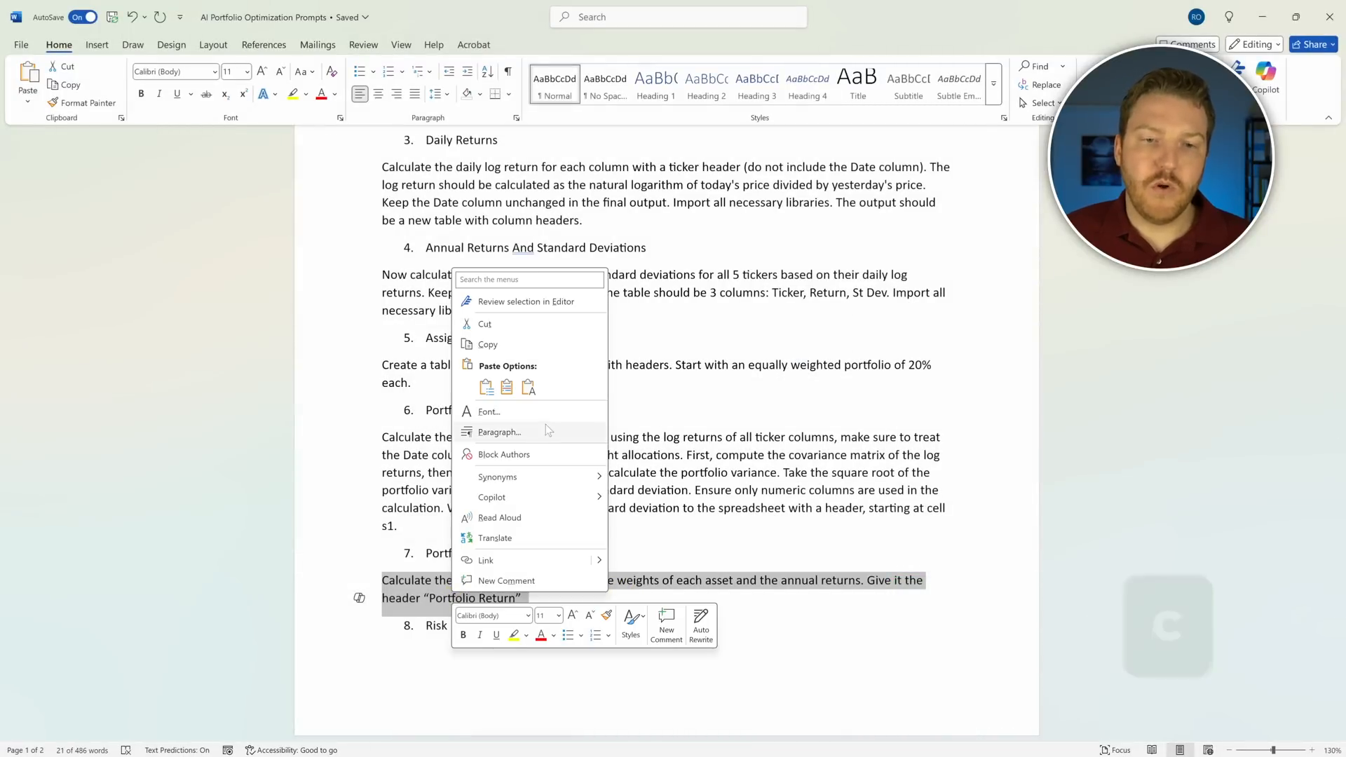
click(526, 381)
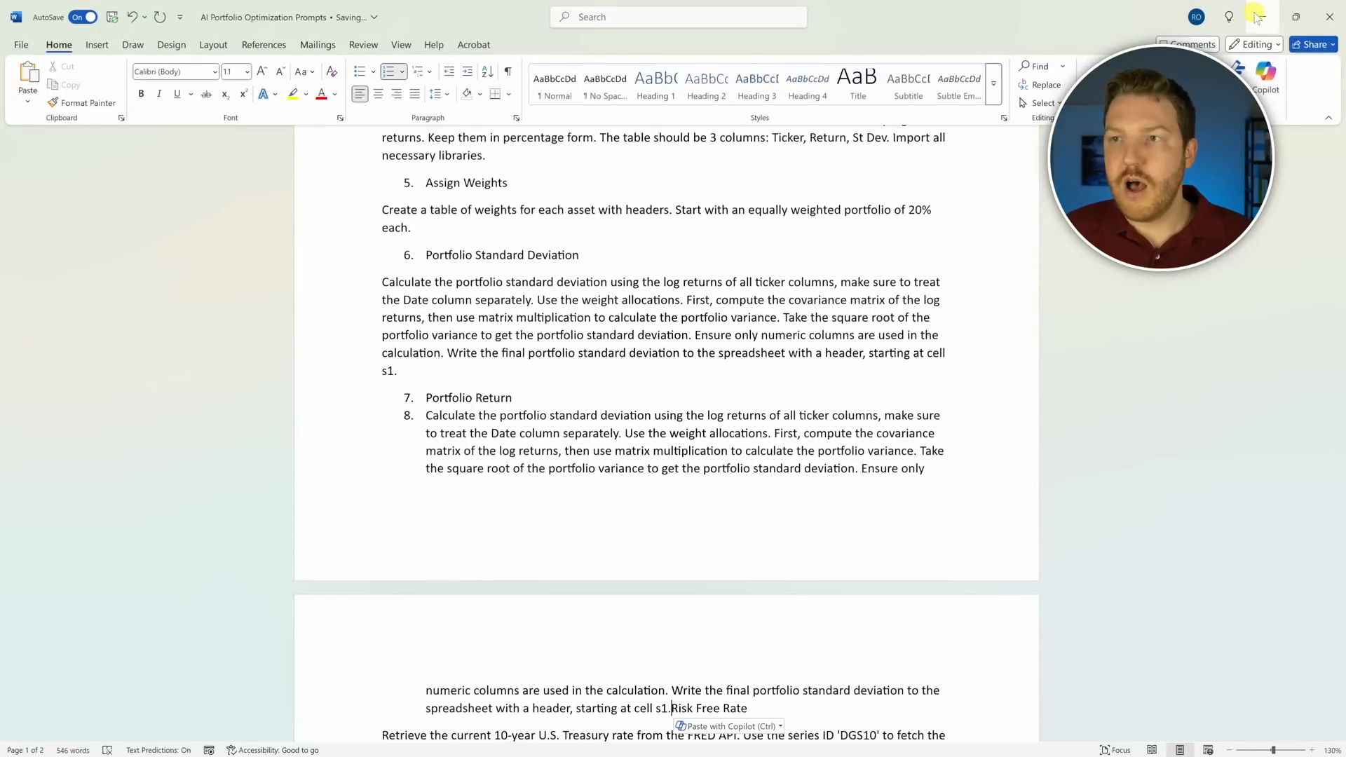
click(1263, 16)
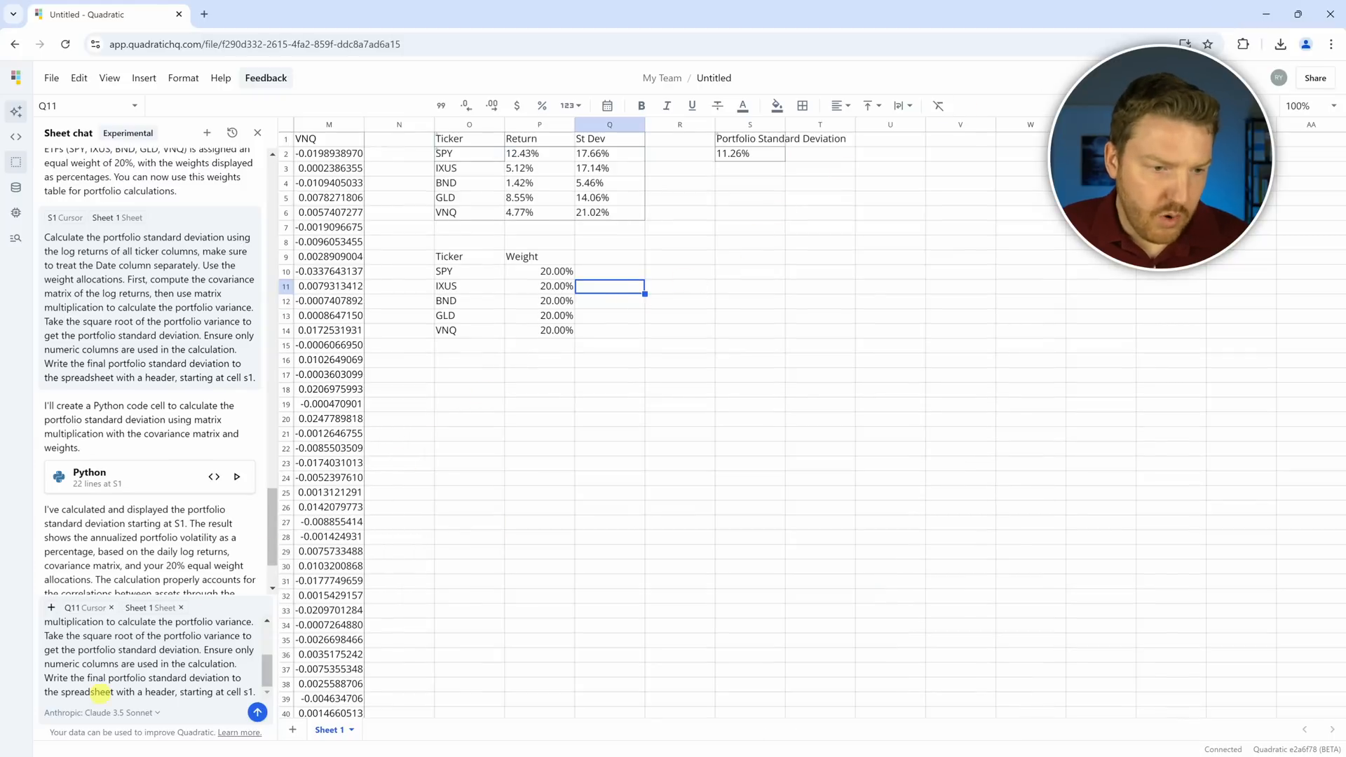
Step: Replace the chat message with the copied Portfolio Return prompt, add "Output in s4" and submit it with cell S4 selected
key(ctrl+a)
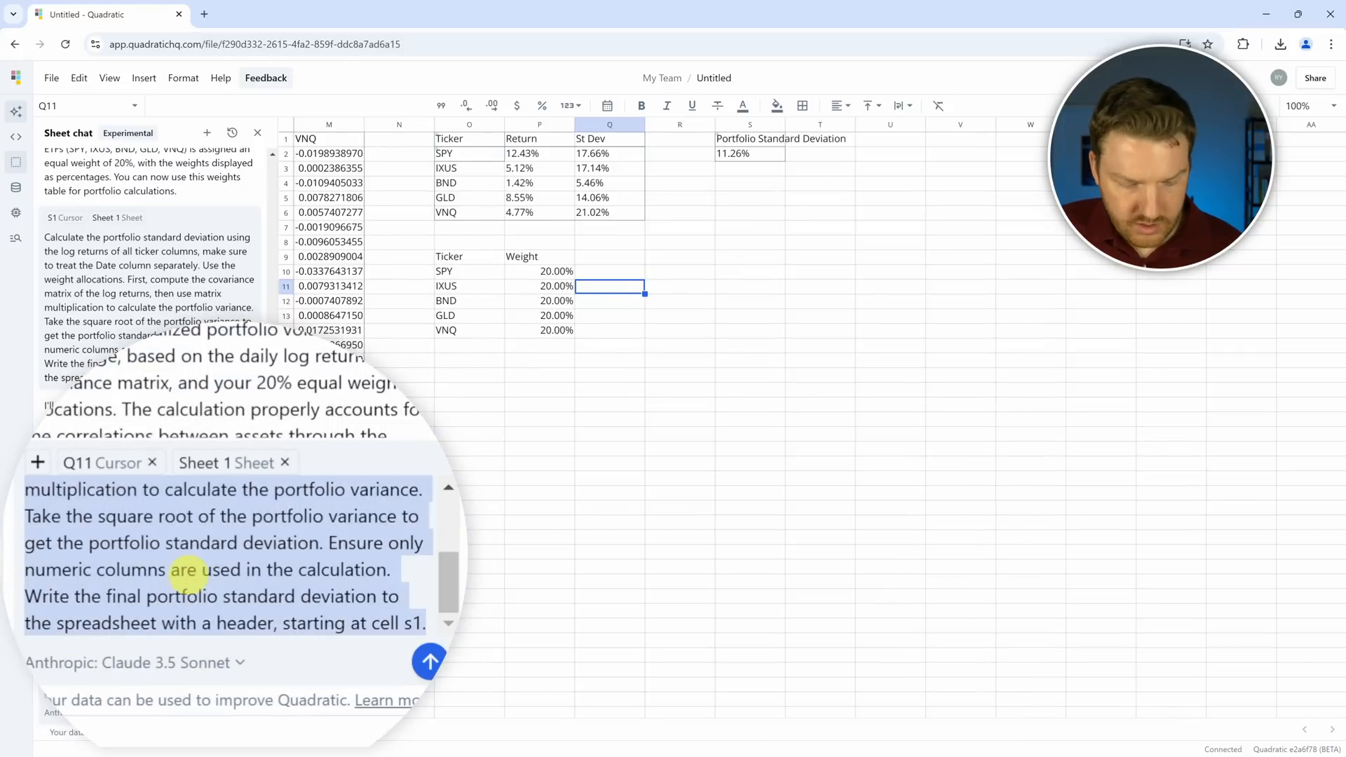
key(ctrl+v)
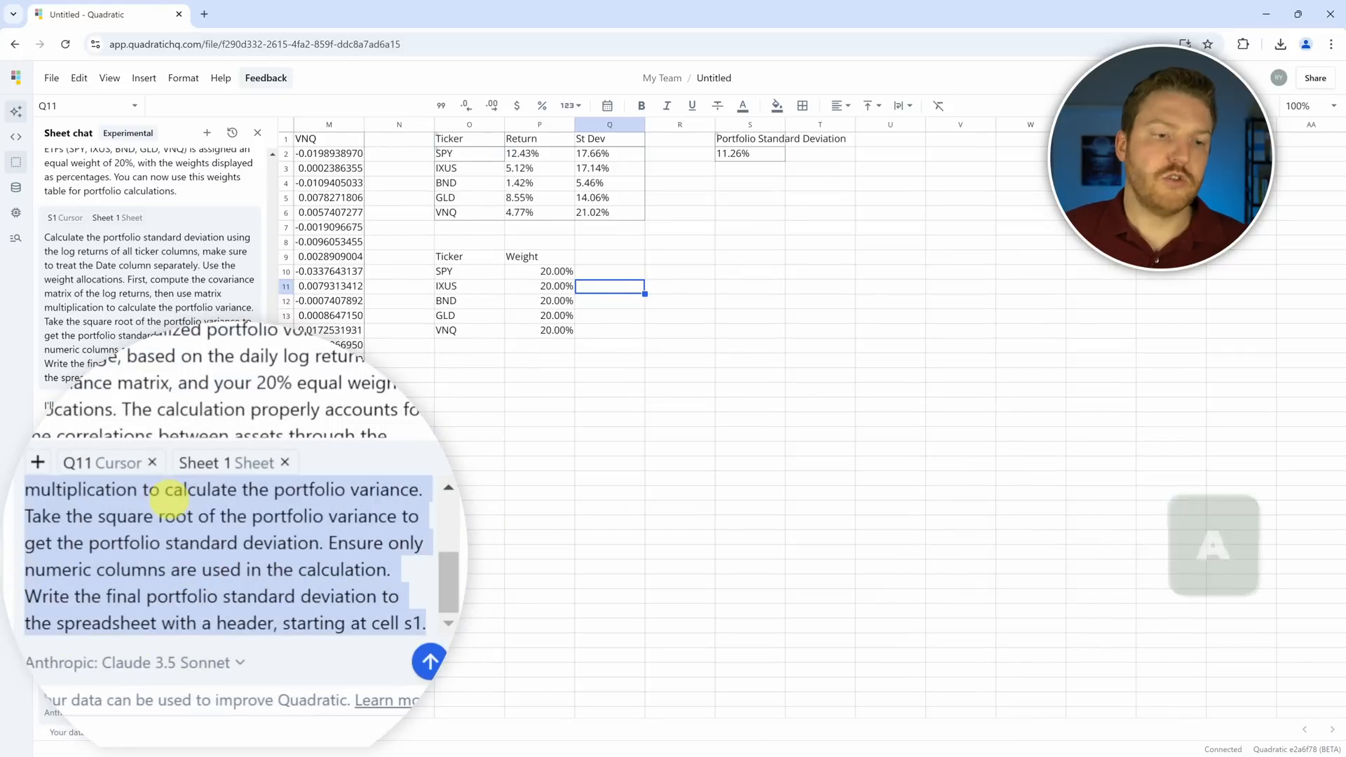
key(ctrl+v)
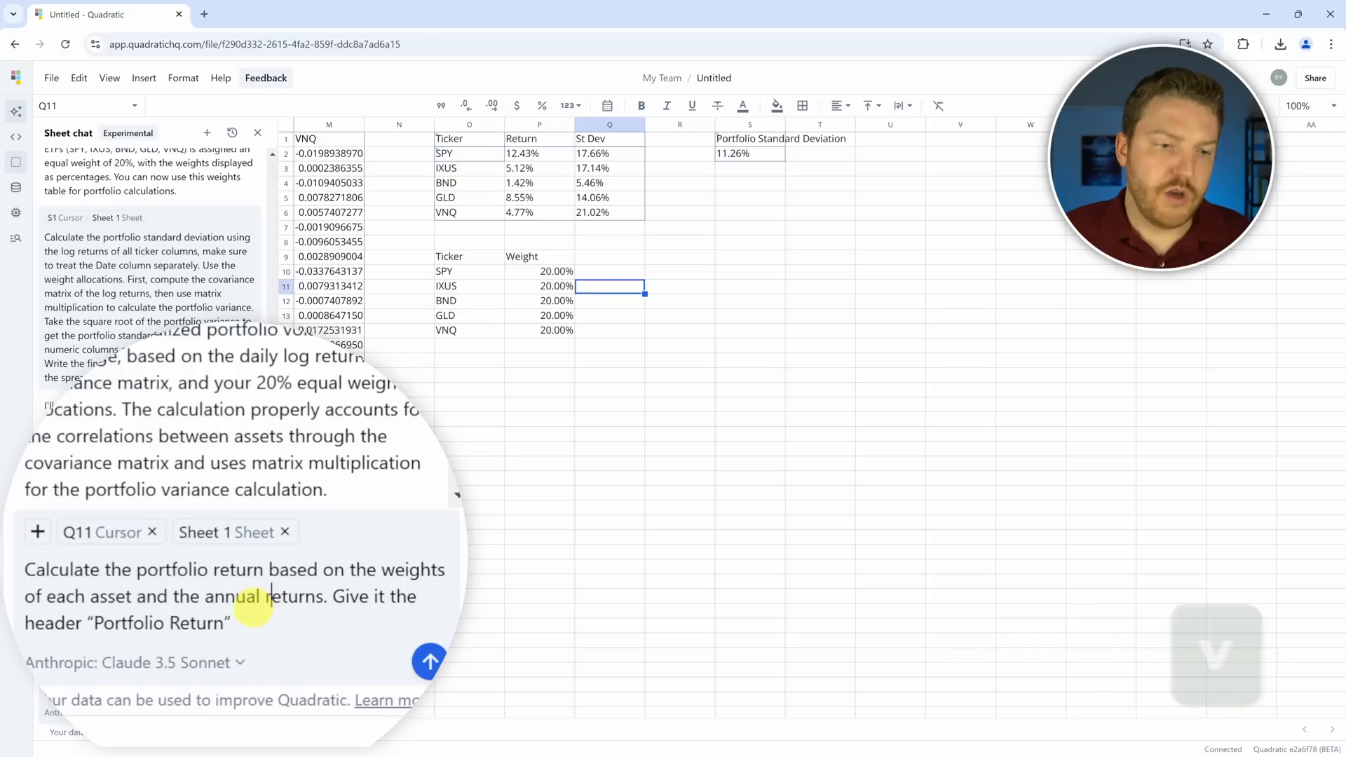
click(764, 186)
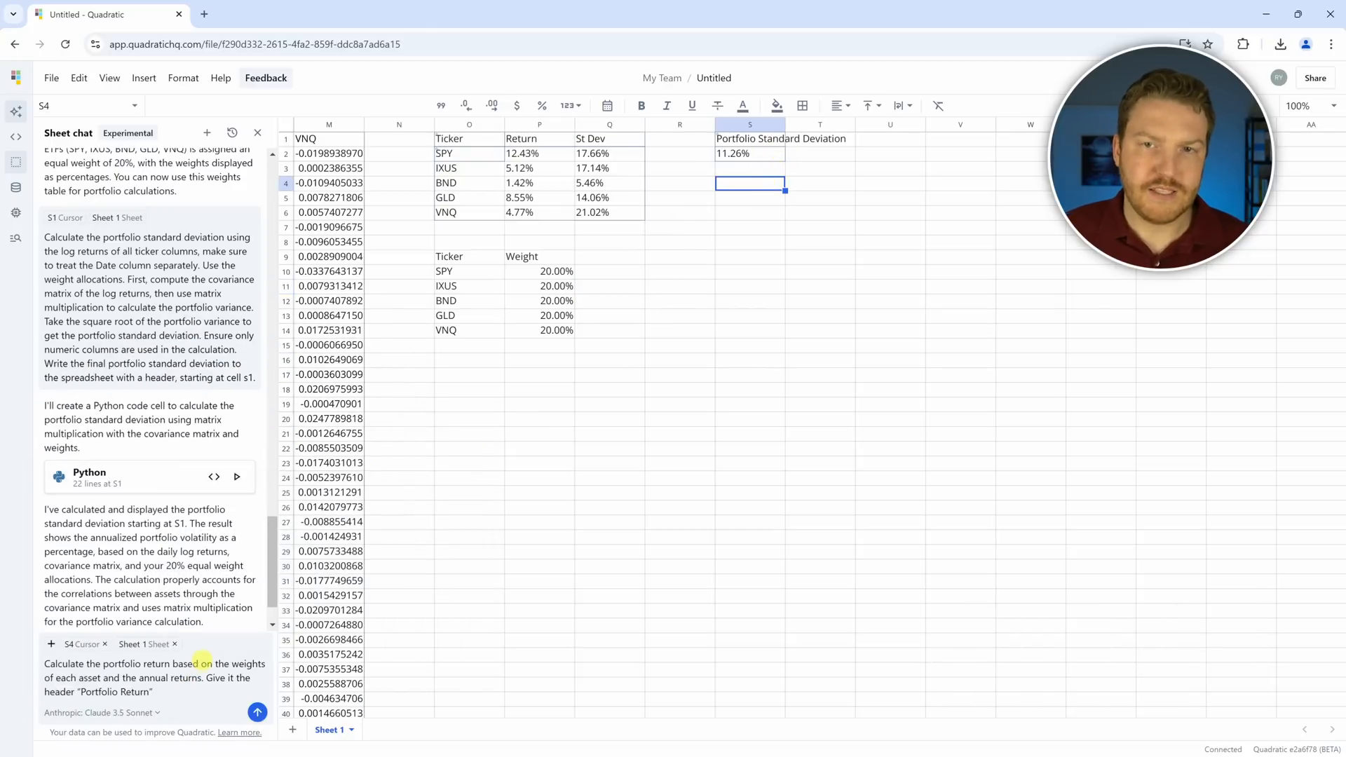
text(. )
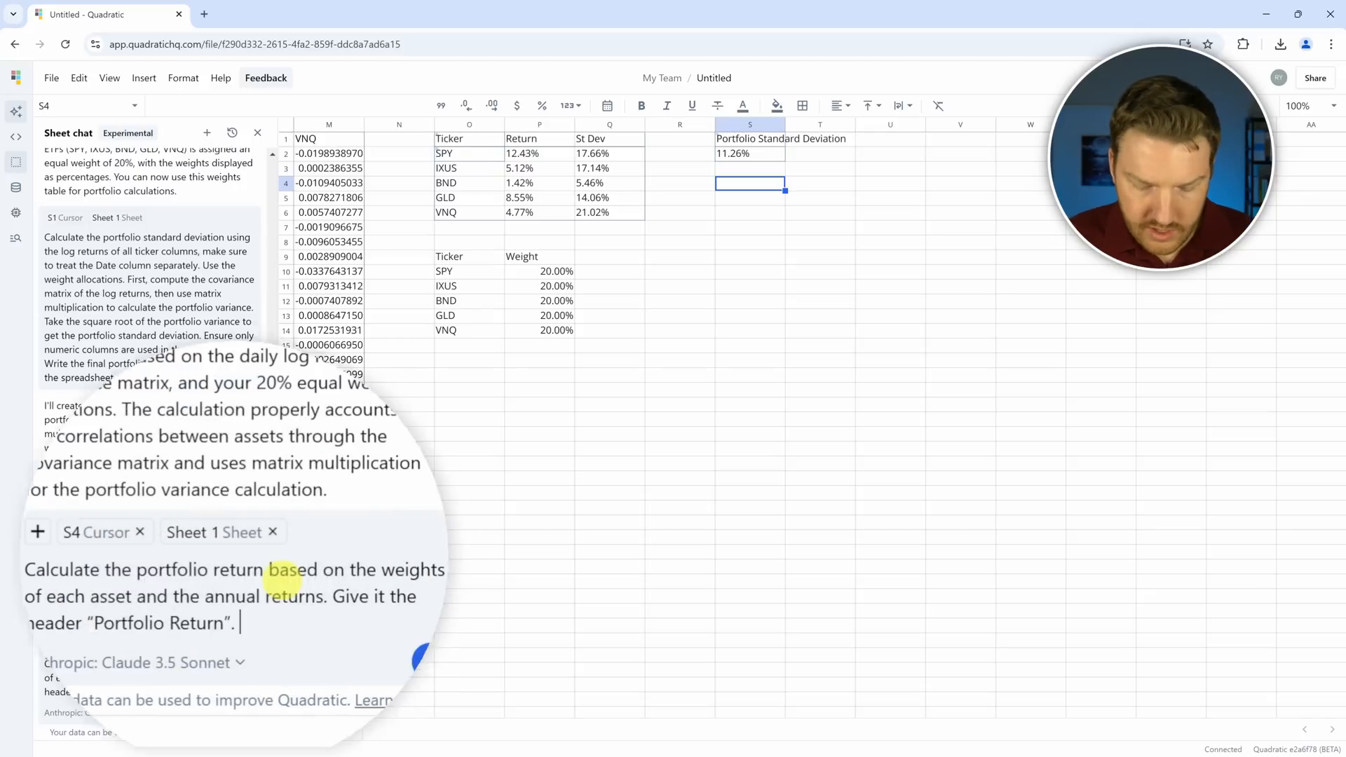
text(Output in s4)
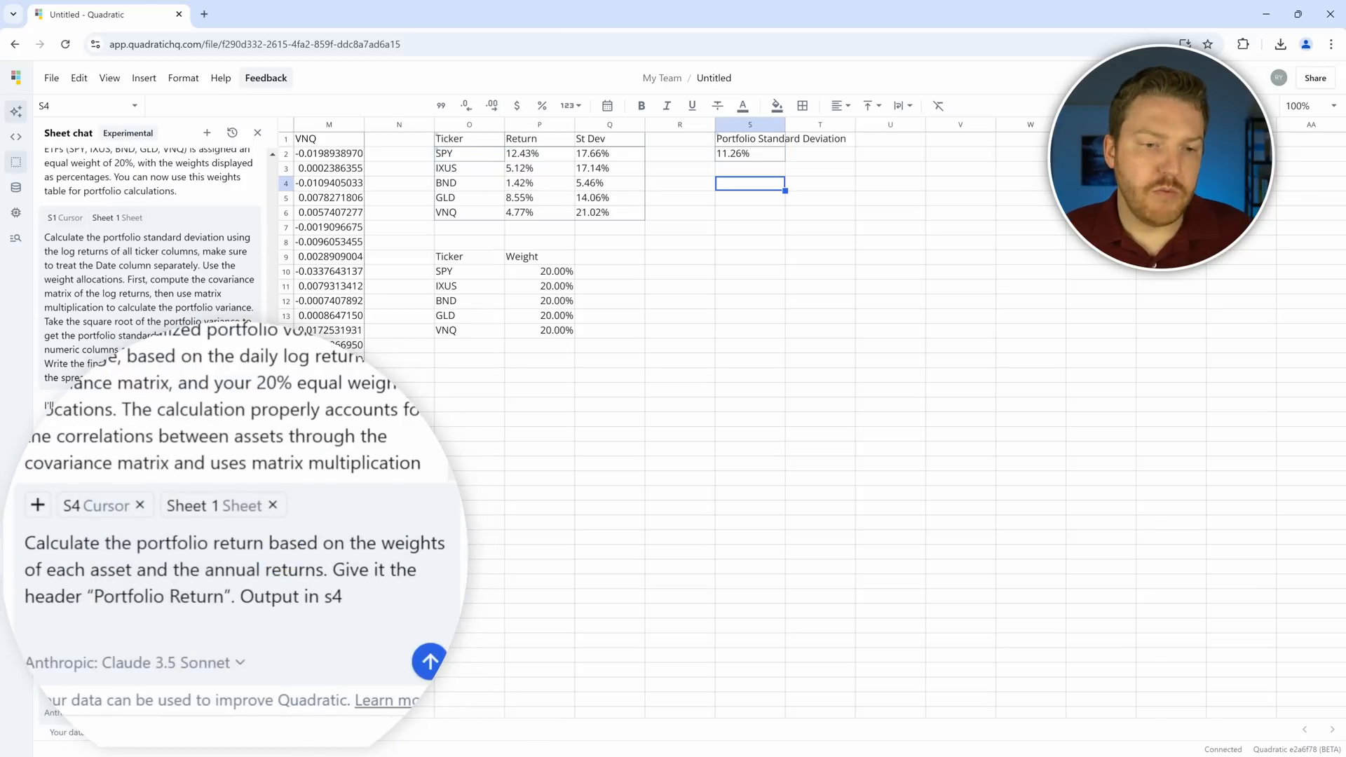
click(258, 712)
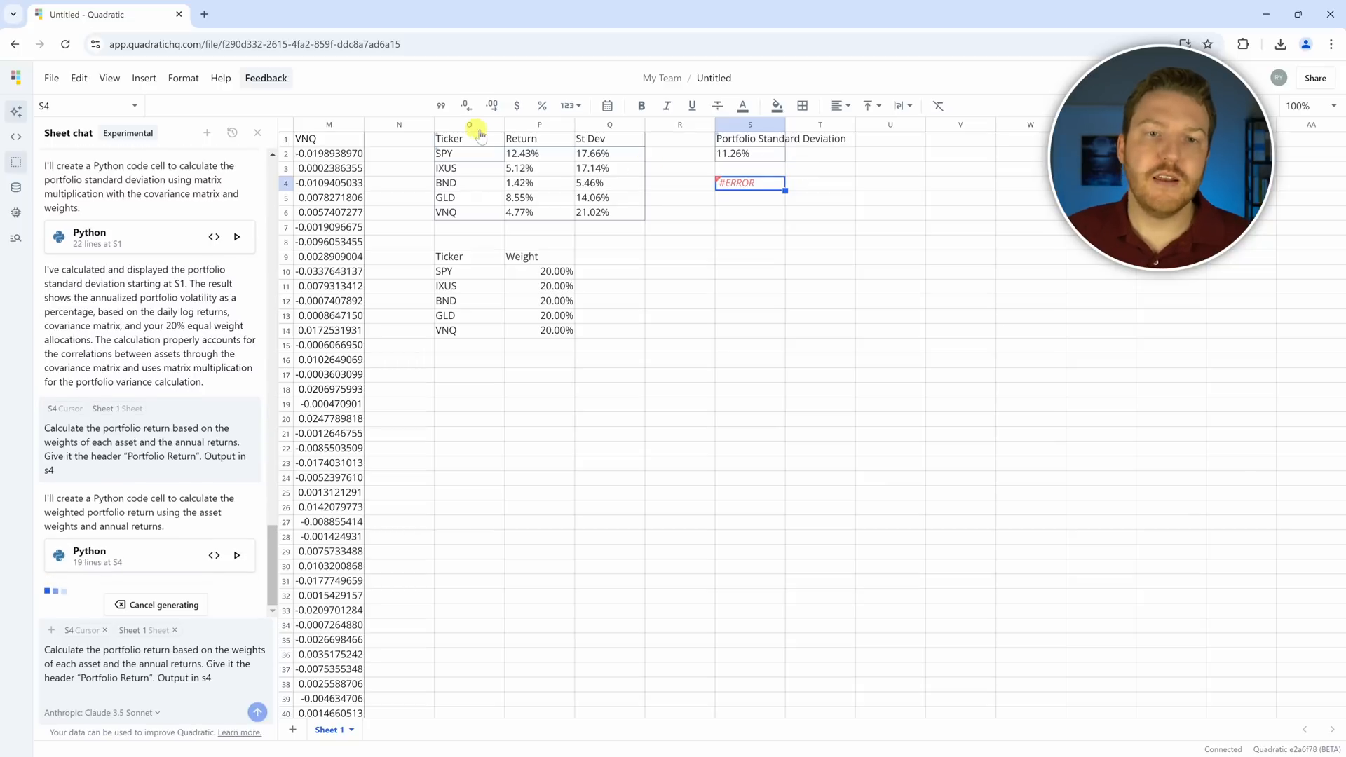
Step: Examine the annual returns in P2:P6 for each ticker as inputs to the portfolio return
drag(526, 141, 524, 213)
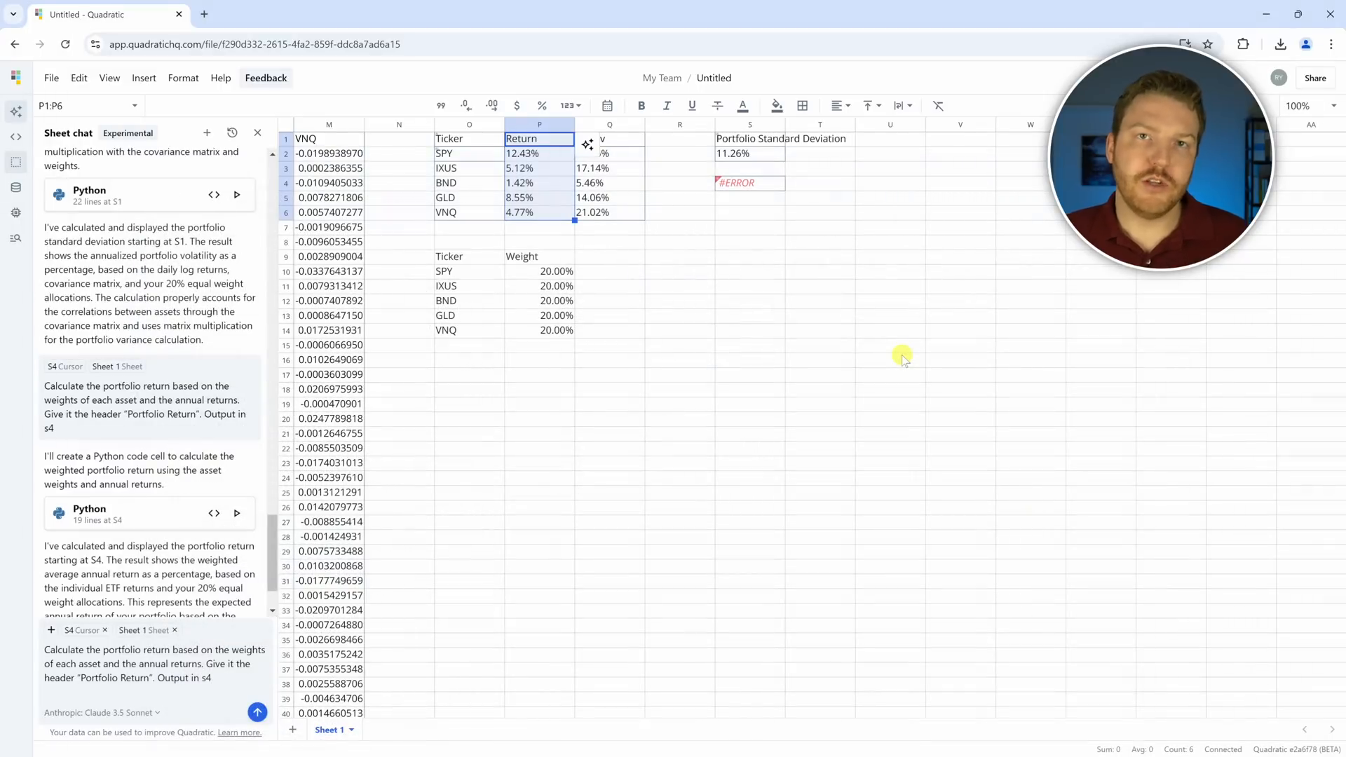
click(533, 156)
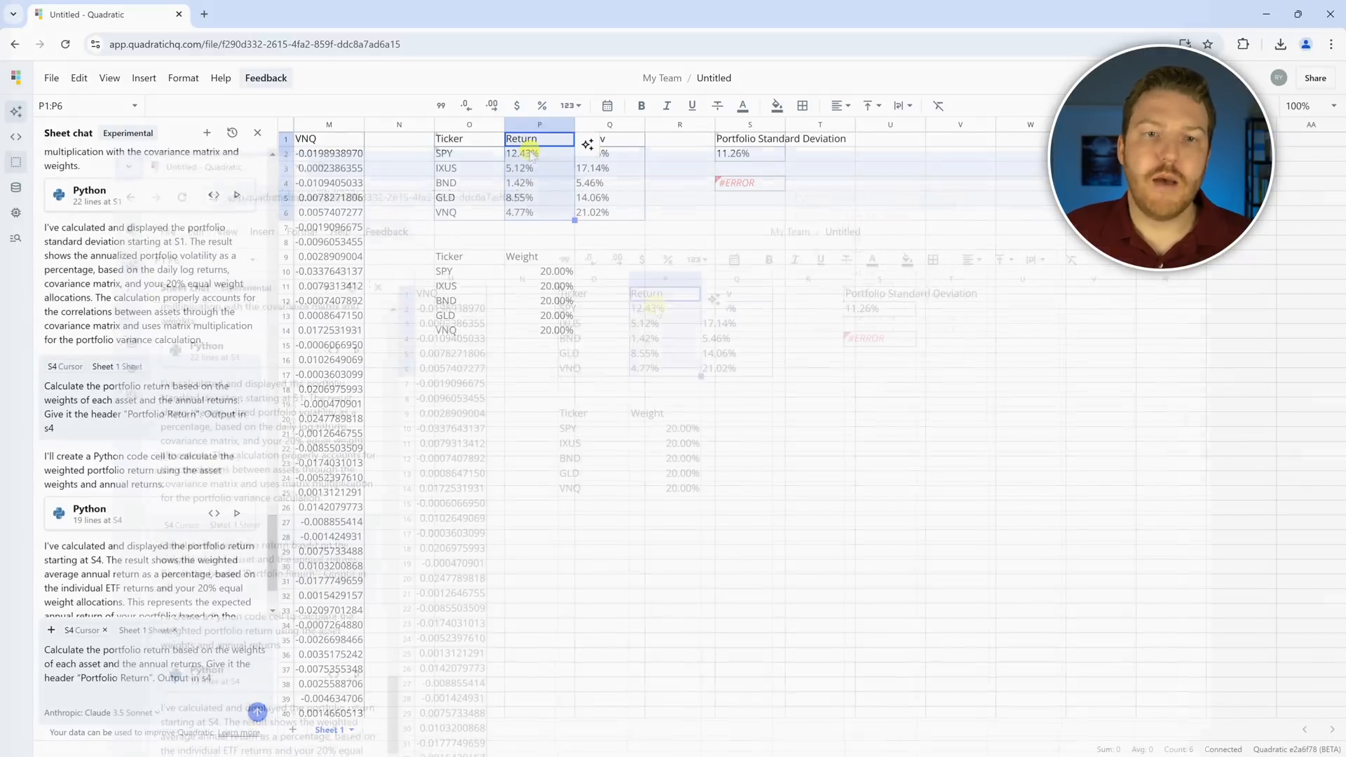
click(533, 169)
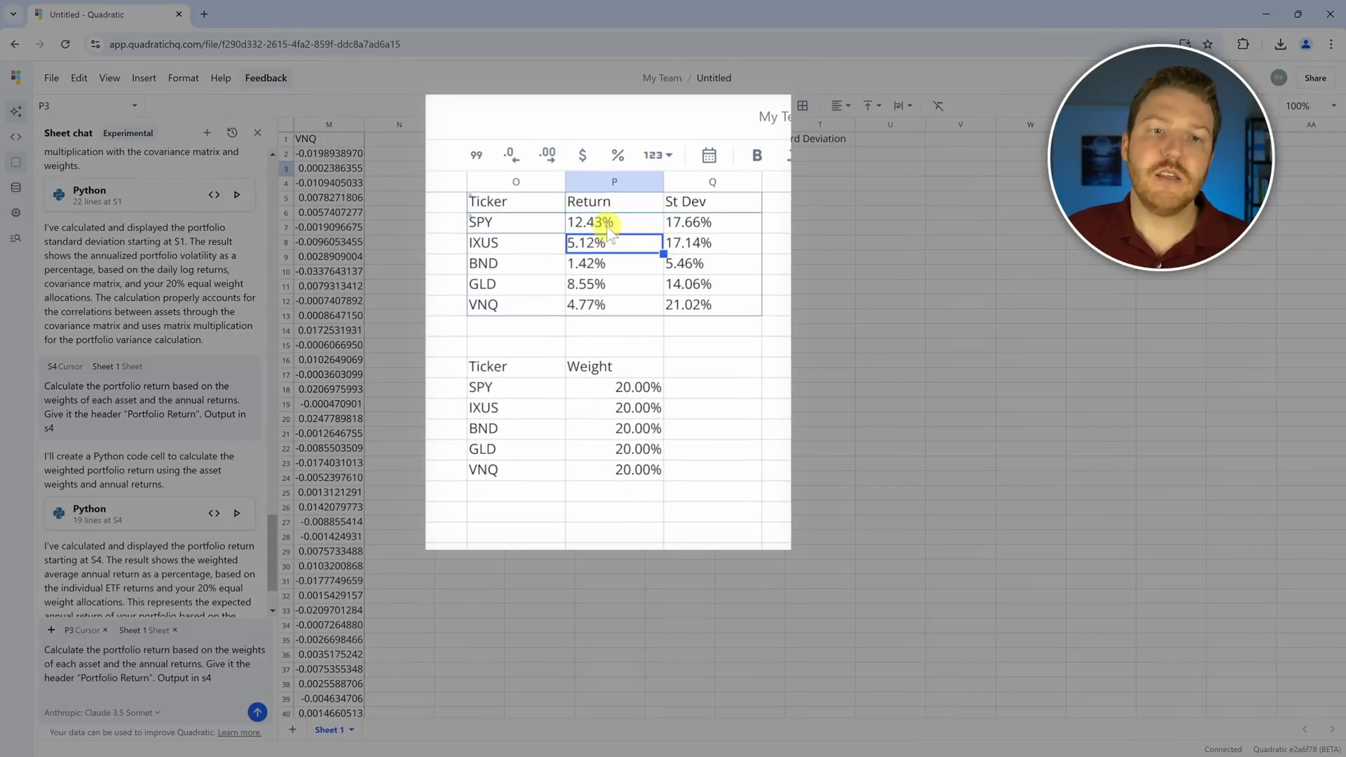
drag(539, 159, 539, 213)
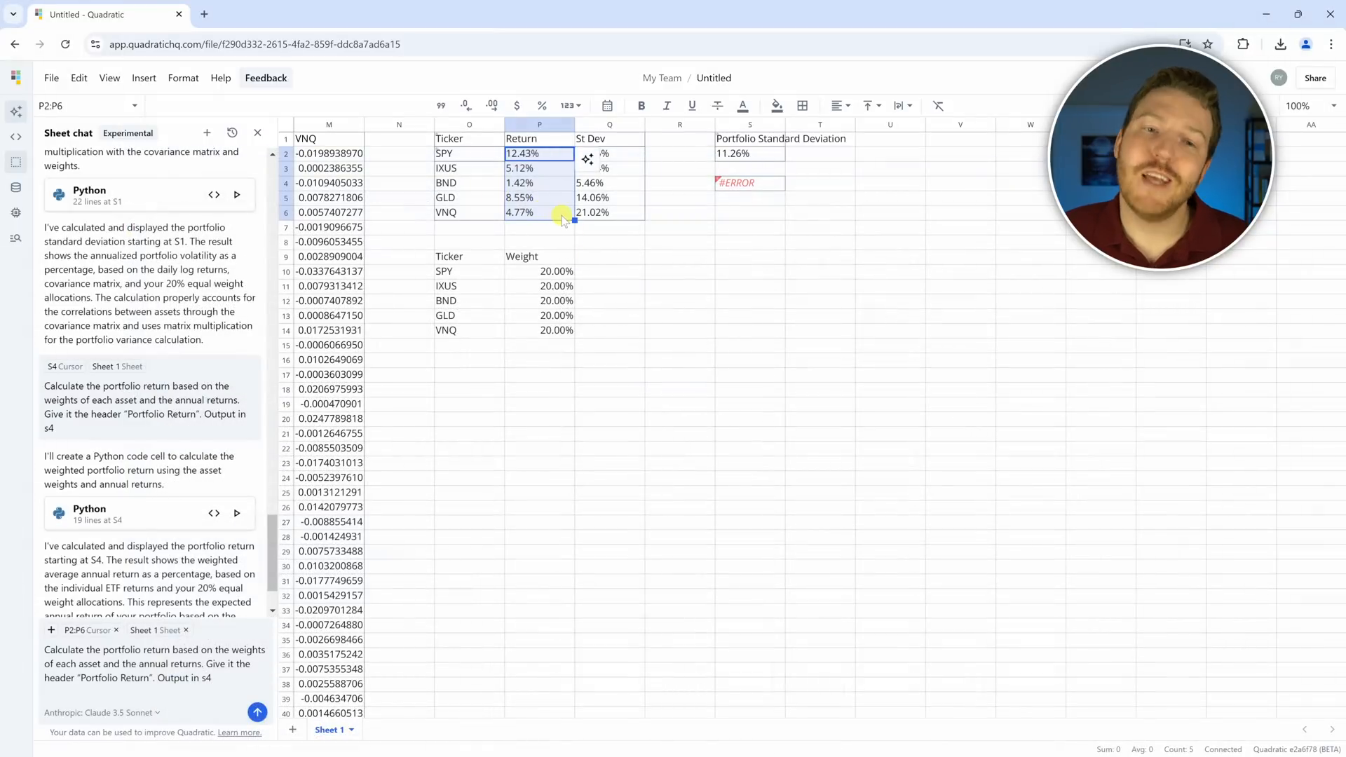
click(541, 184)
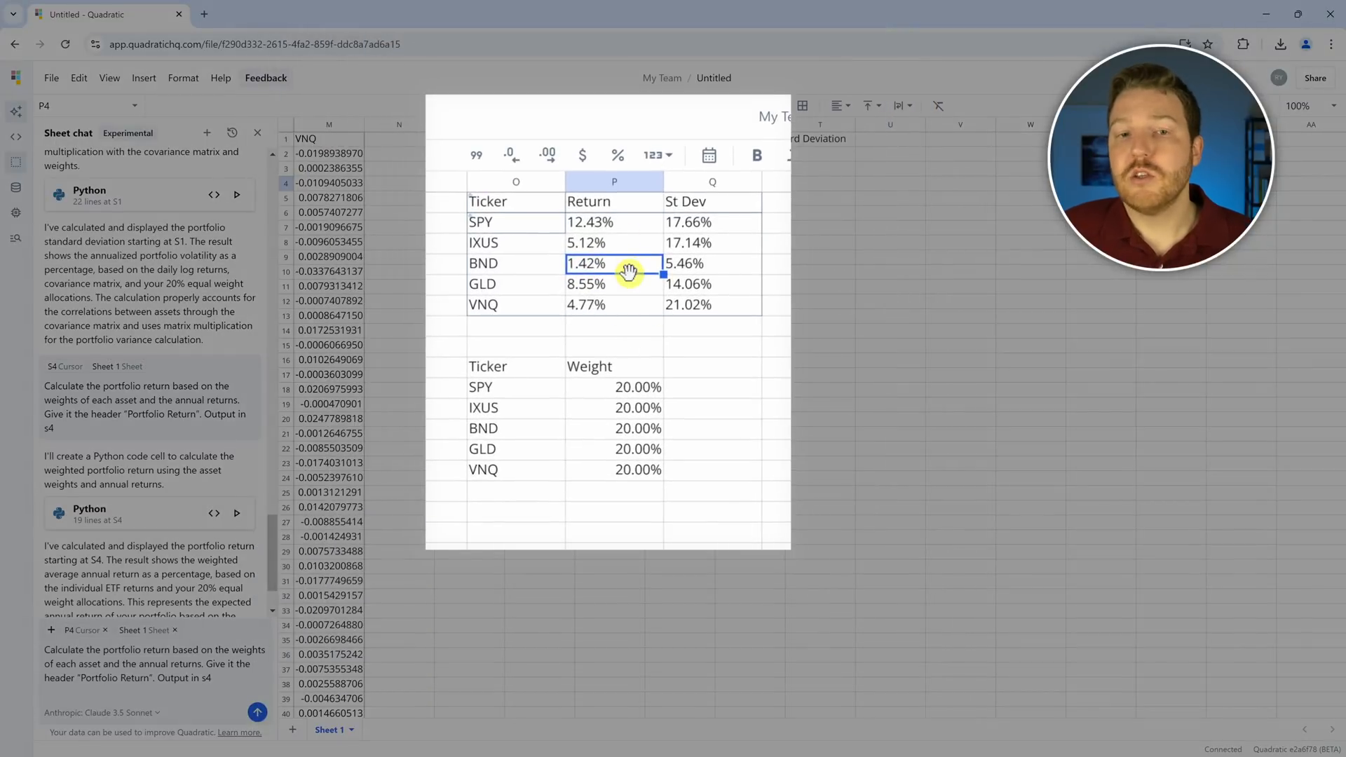
click(597, 223)
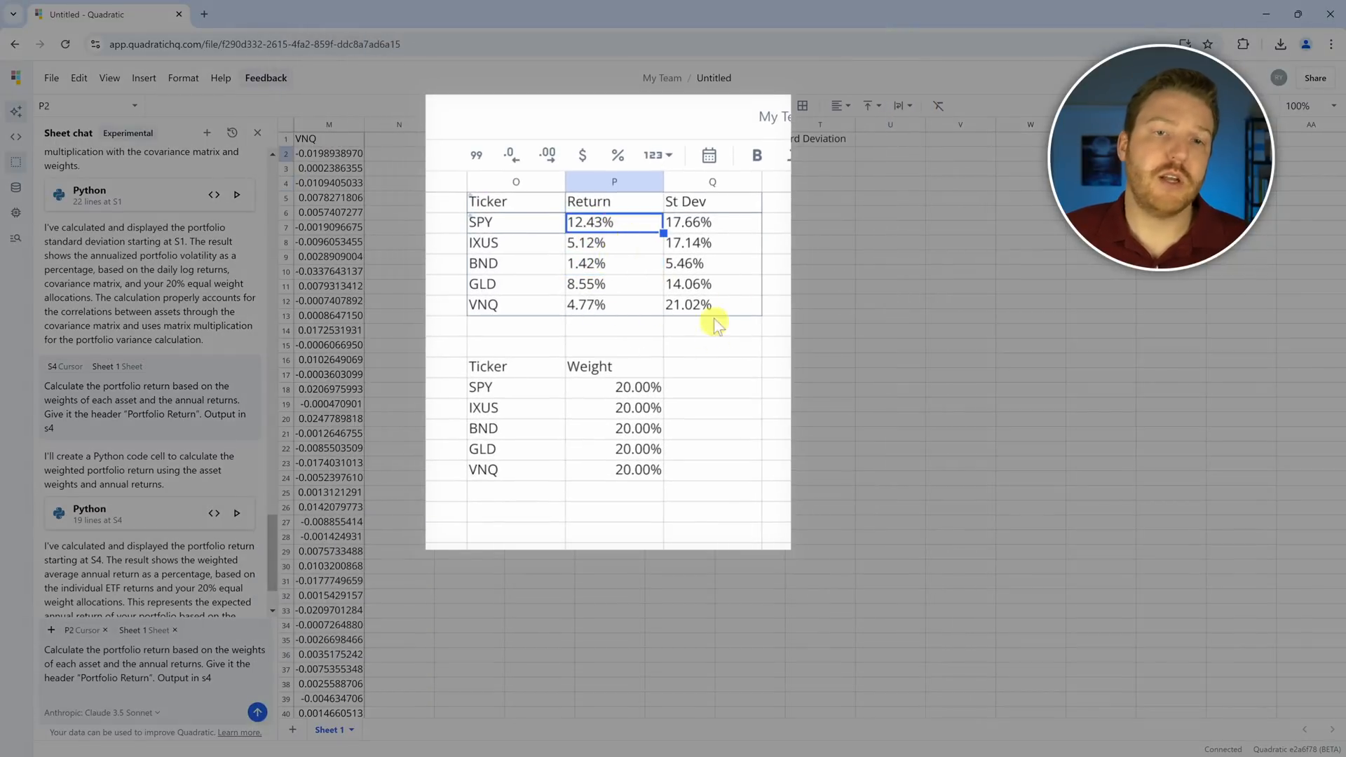
click(469, 223)
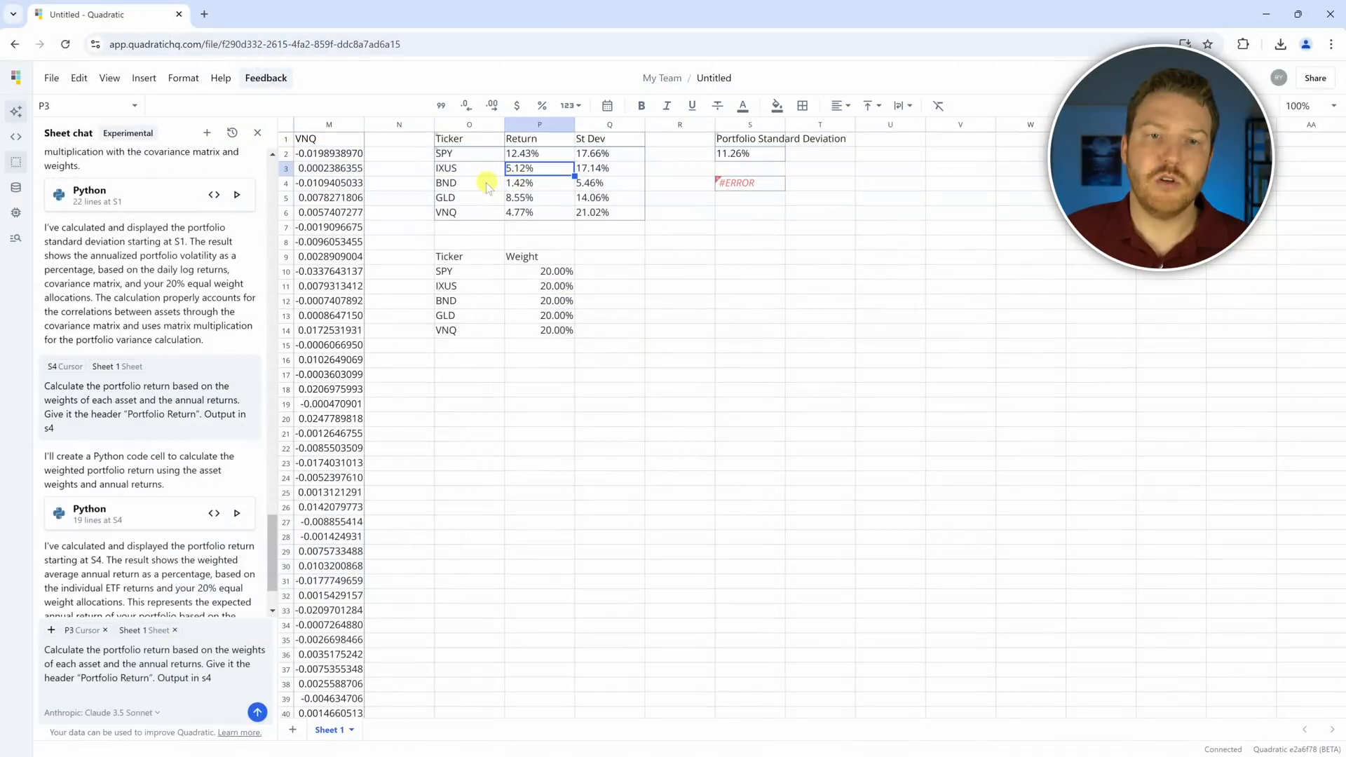
click(506, 183)
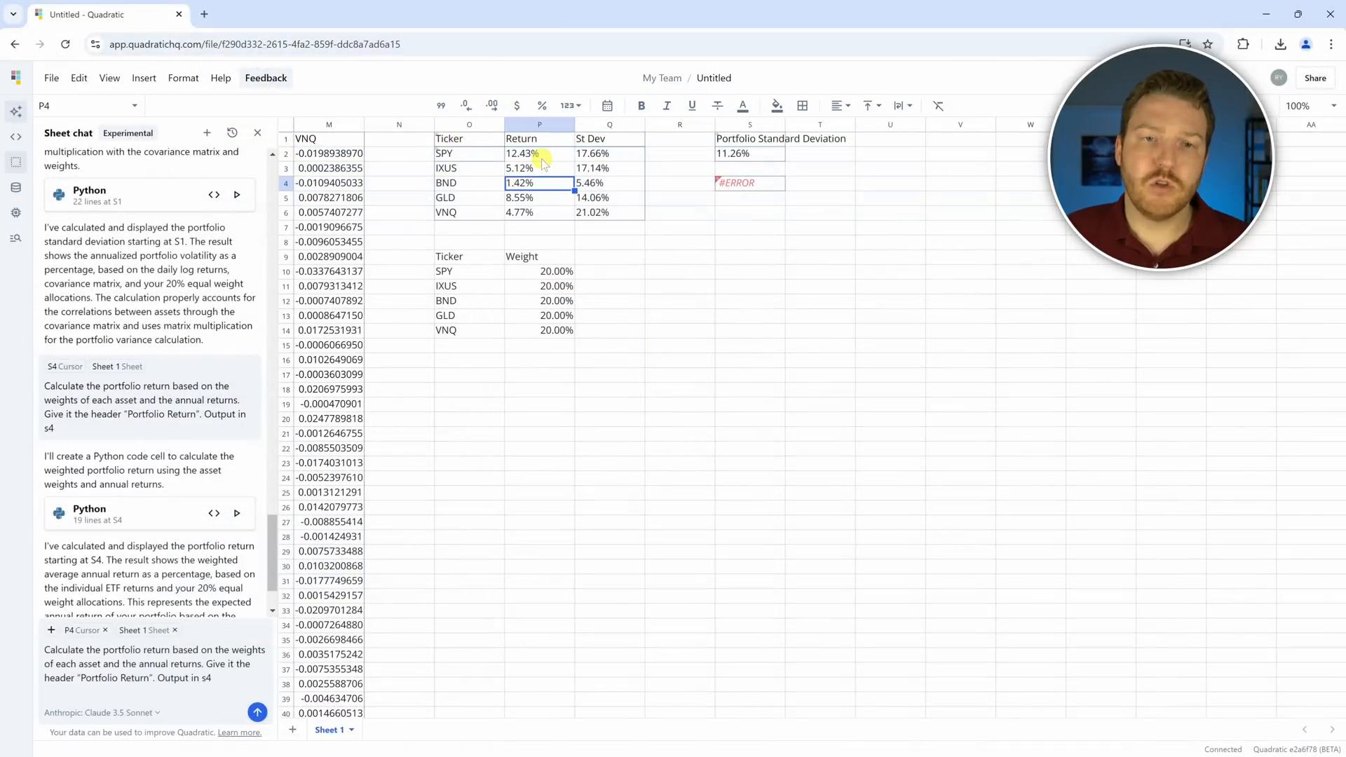
drag(542, 159, 540, 184)
Step: Have the AI fix the Python error in cell S4, apply and accept its corrected code, and close the code editor
click(772, 190)
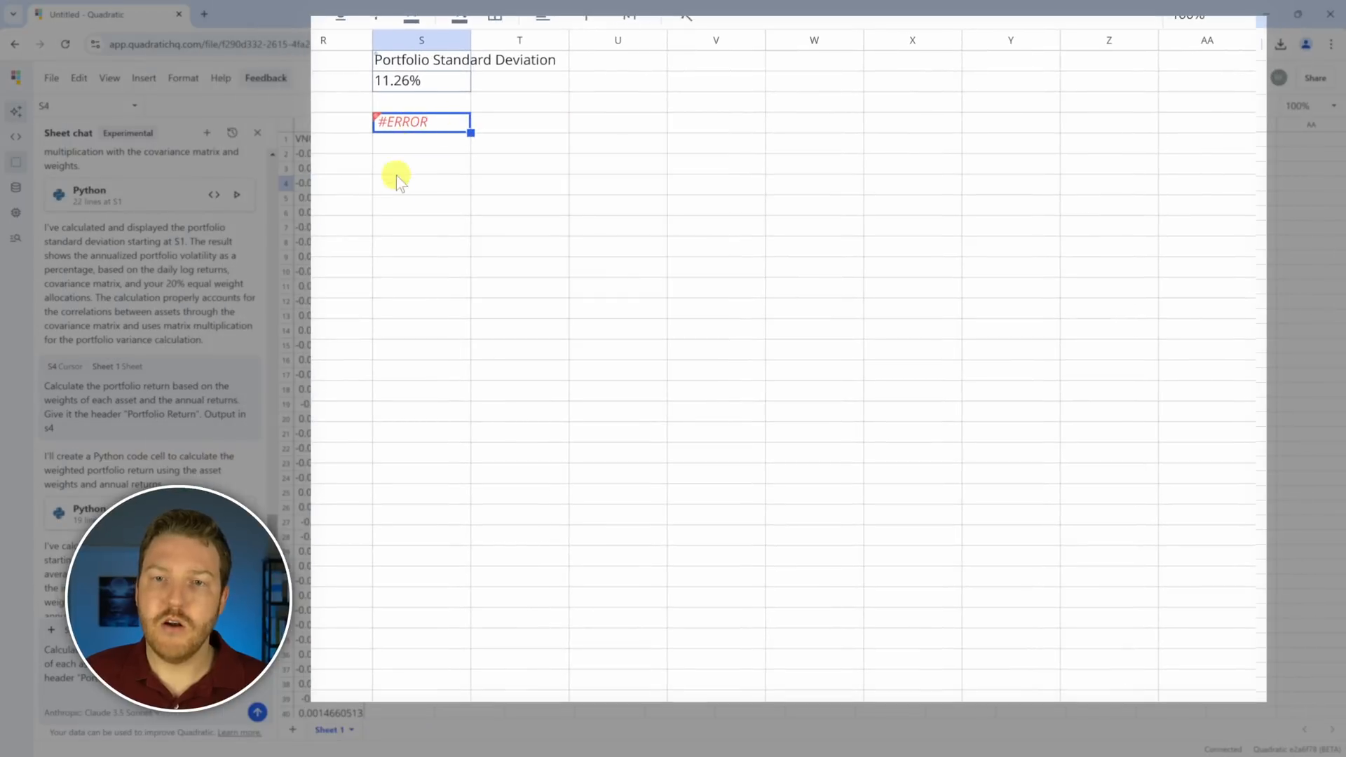
mouse_move(390, 126)
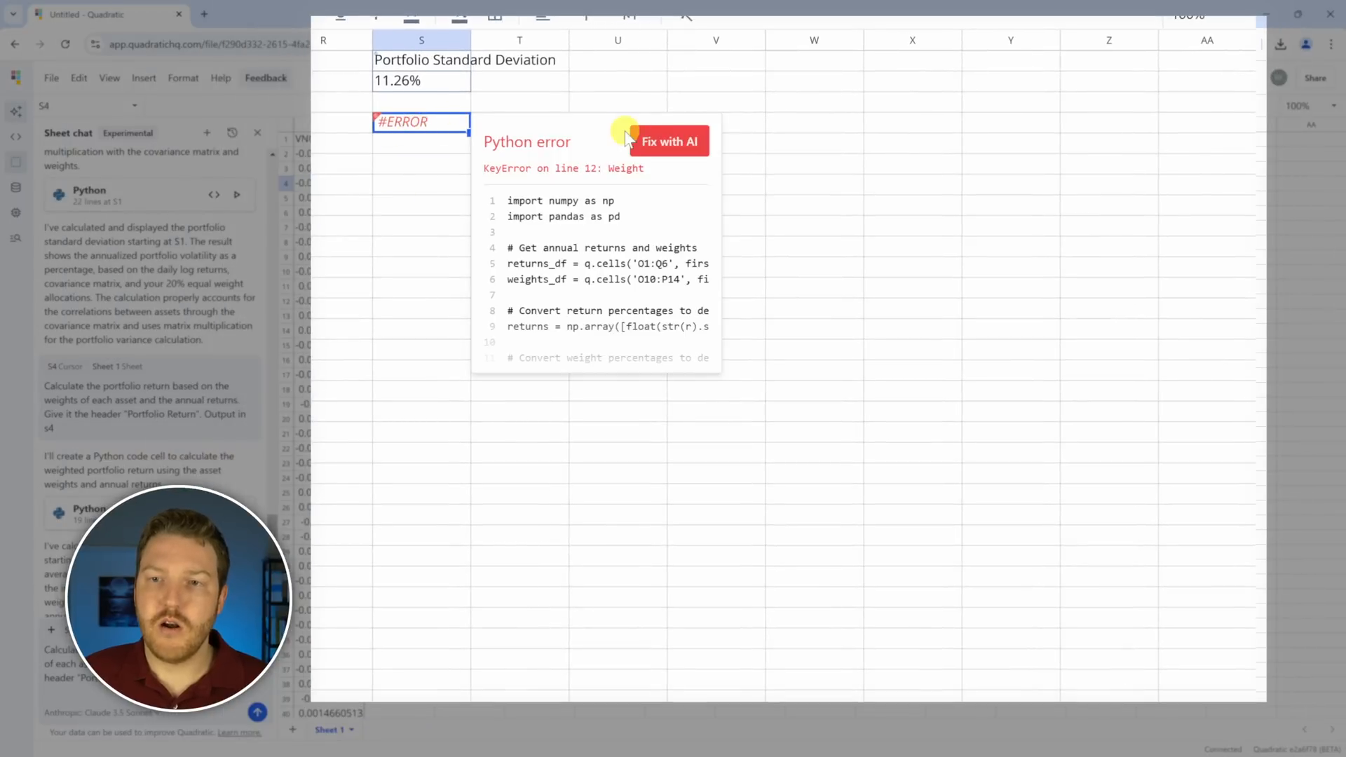
click(651, 139)
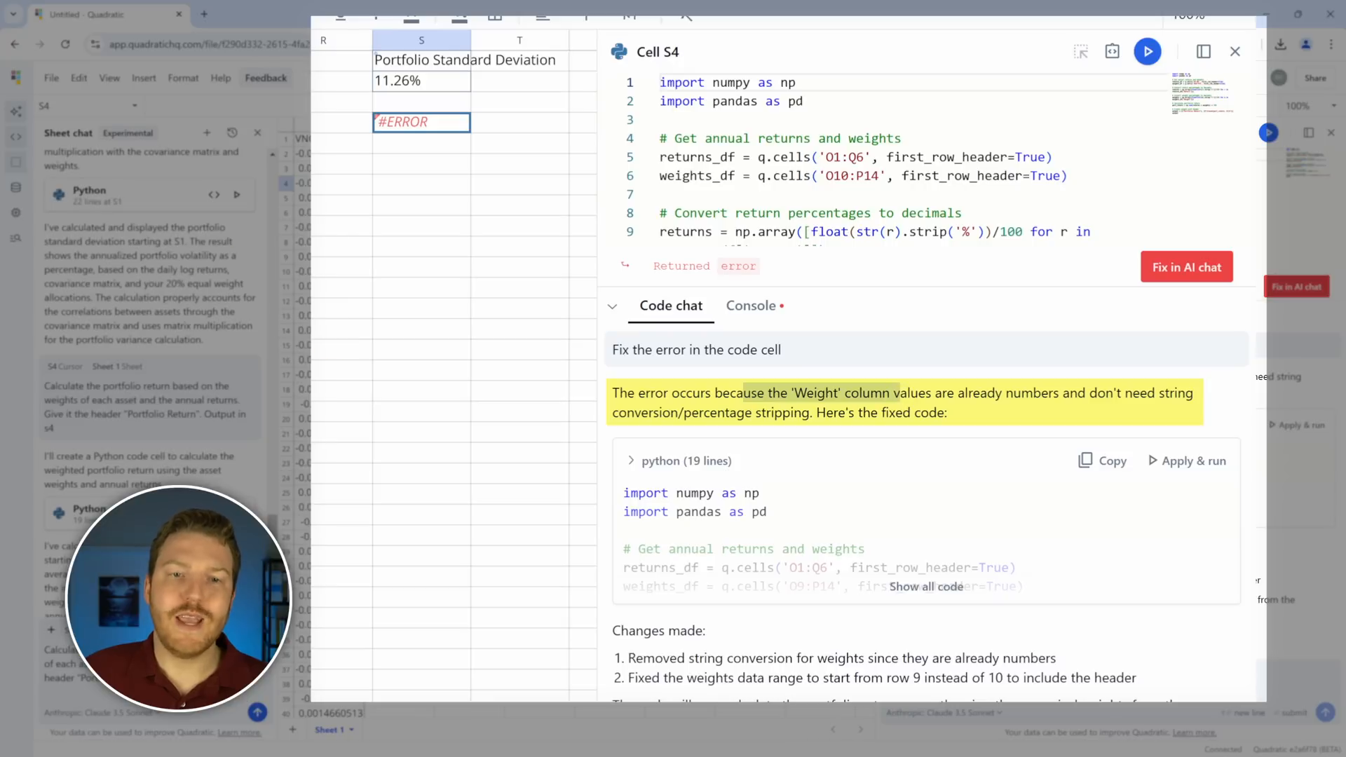
click(1185, 461)
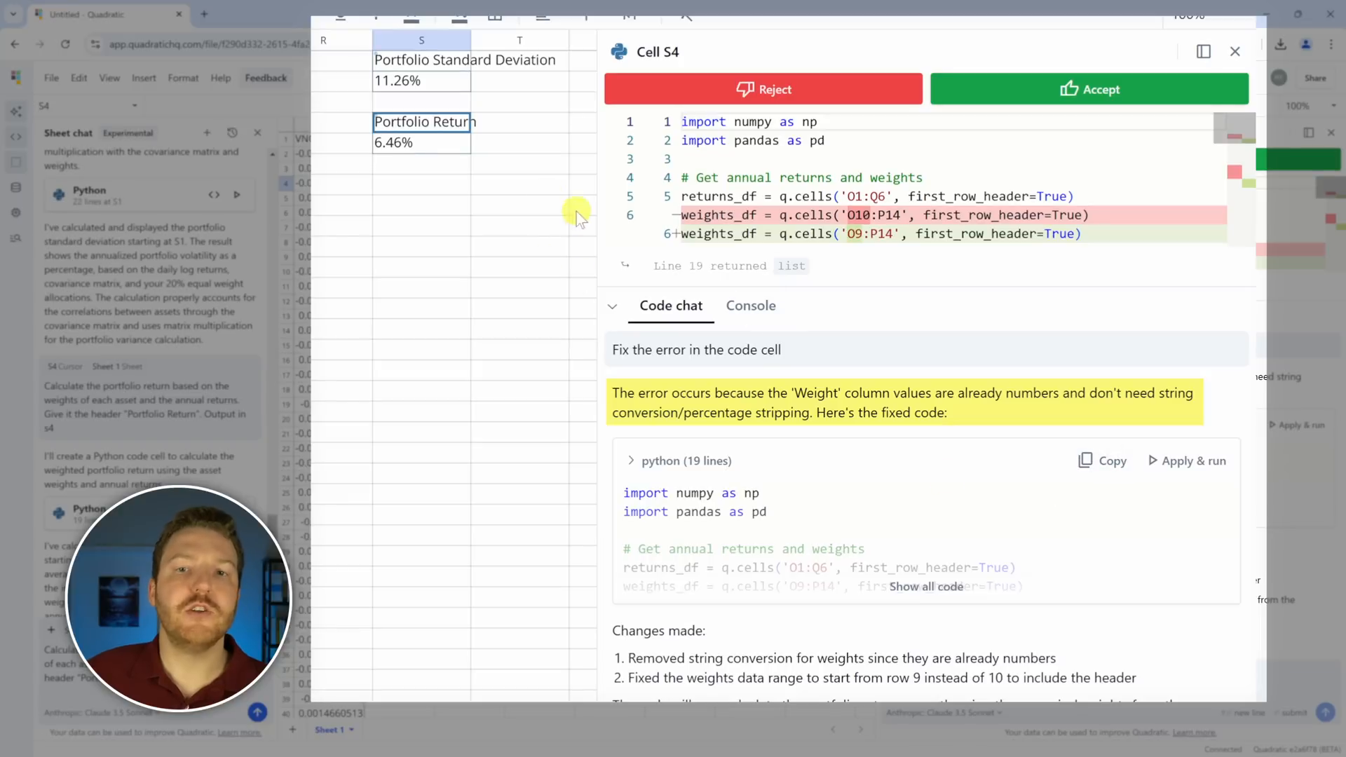
click(1091, 91)
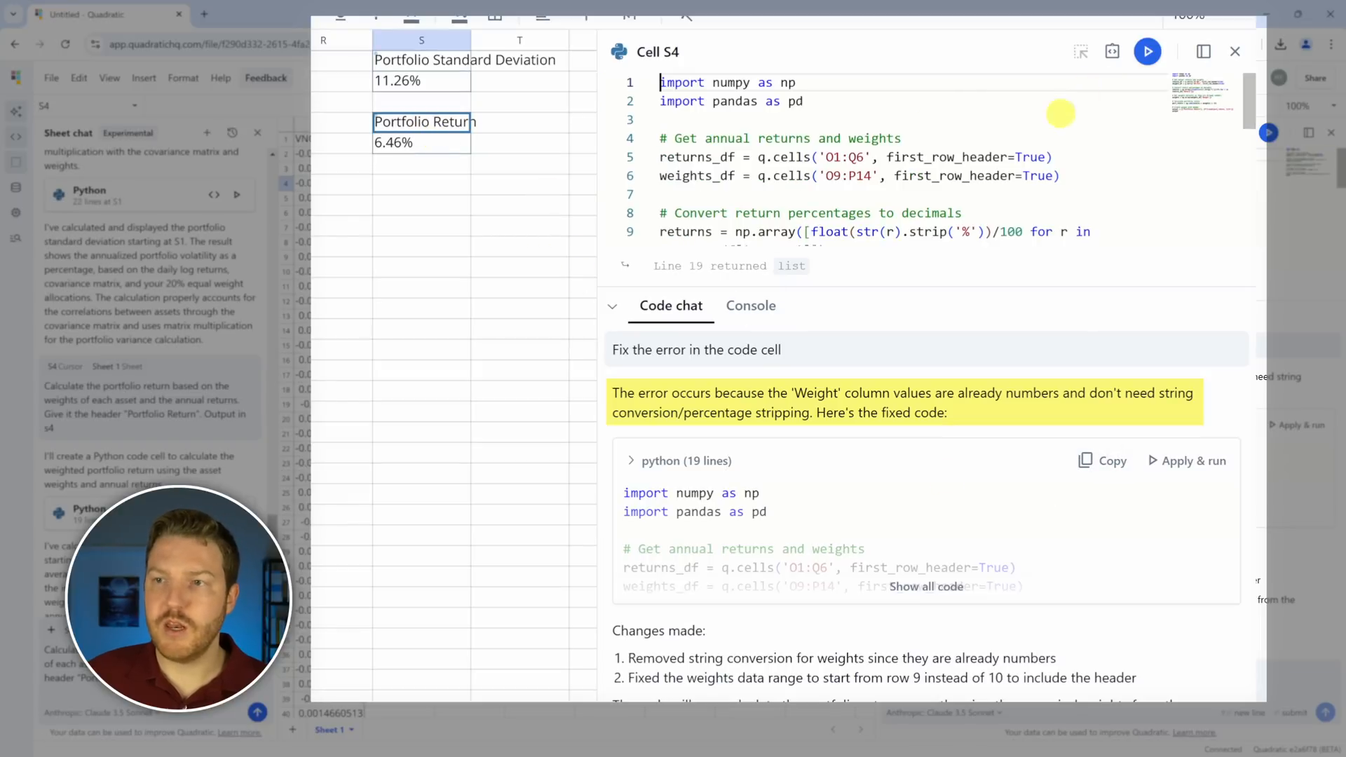
click(396, 141)
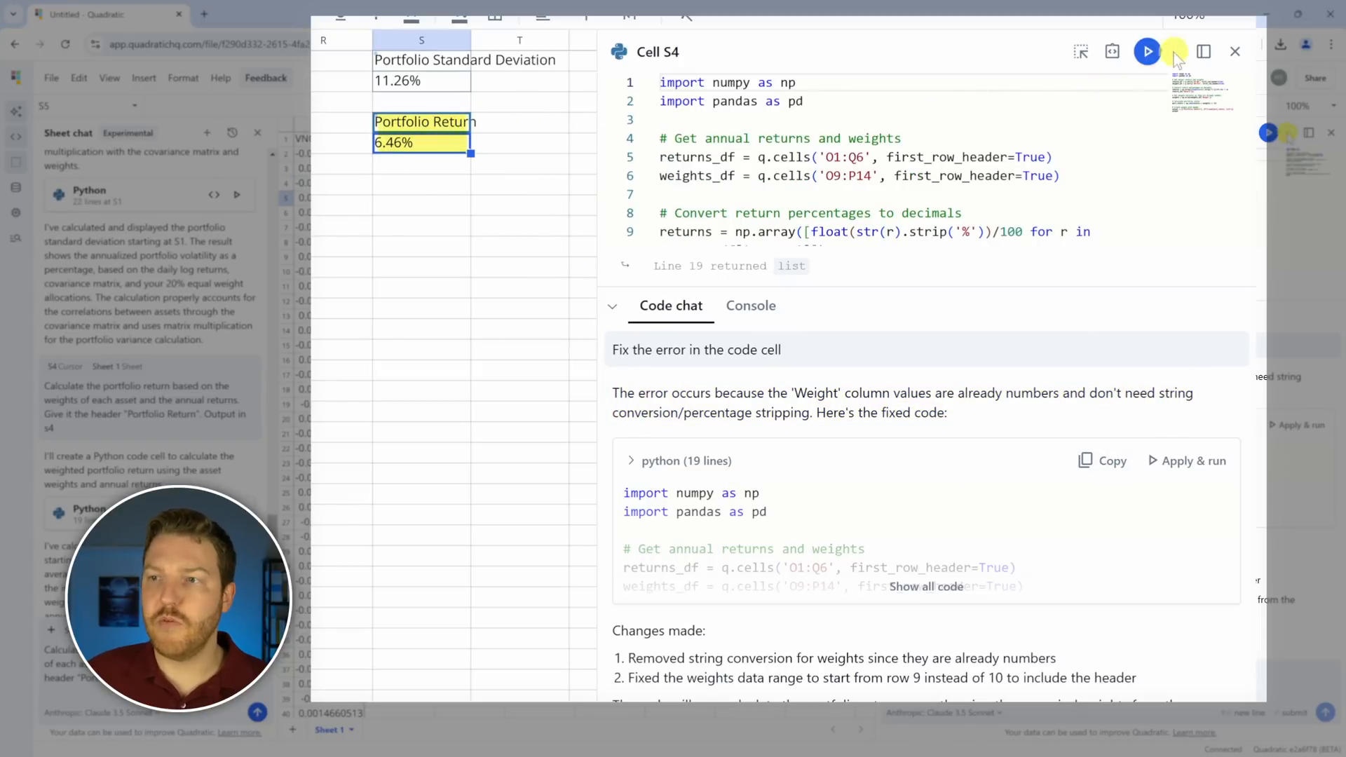
click(1236, 51)
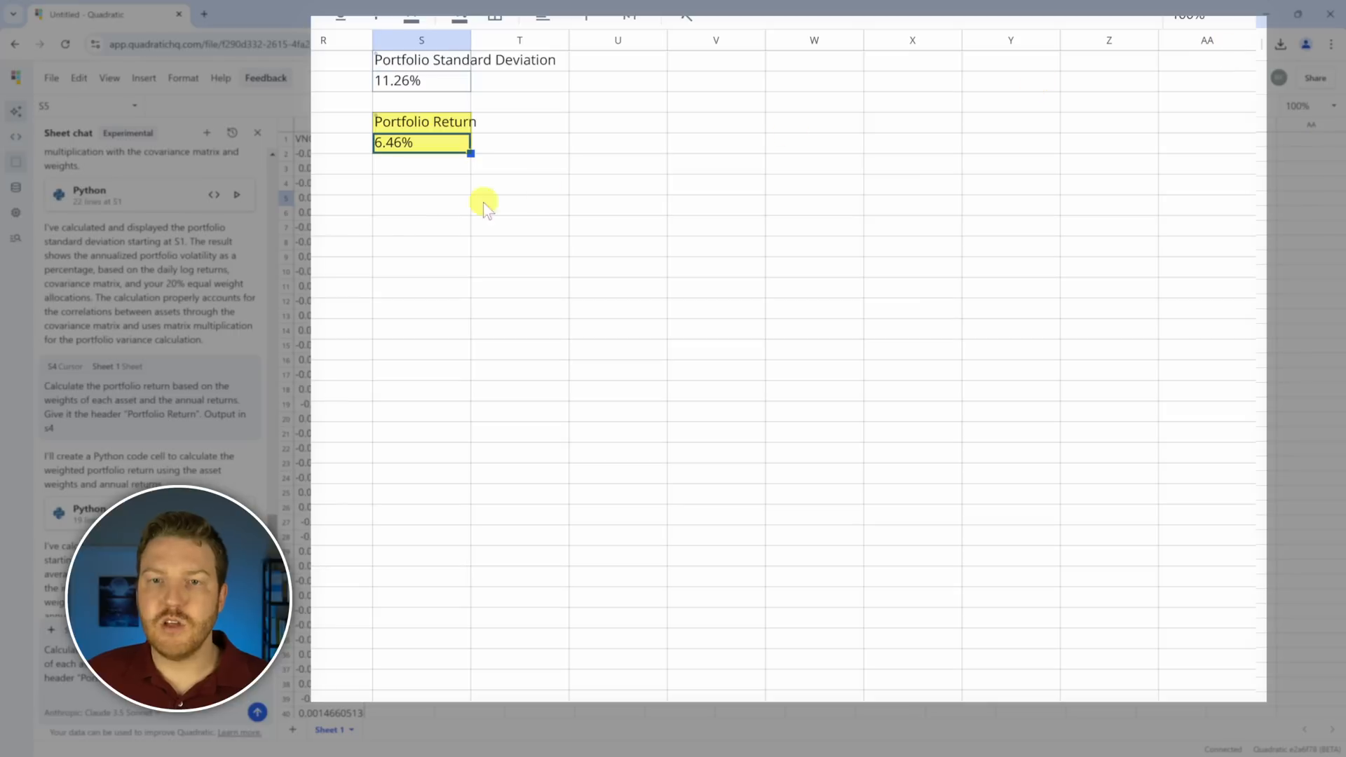
click(406, 206)
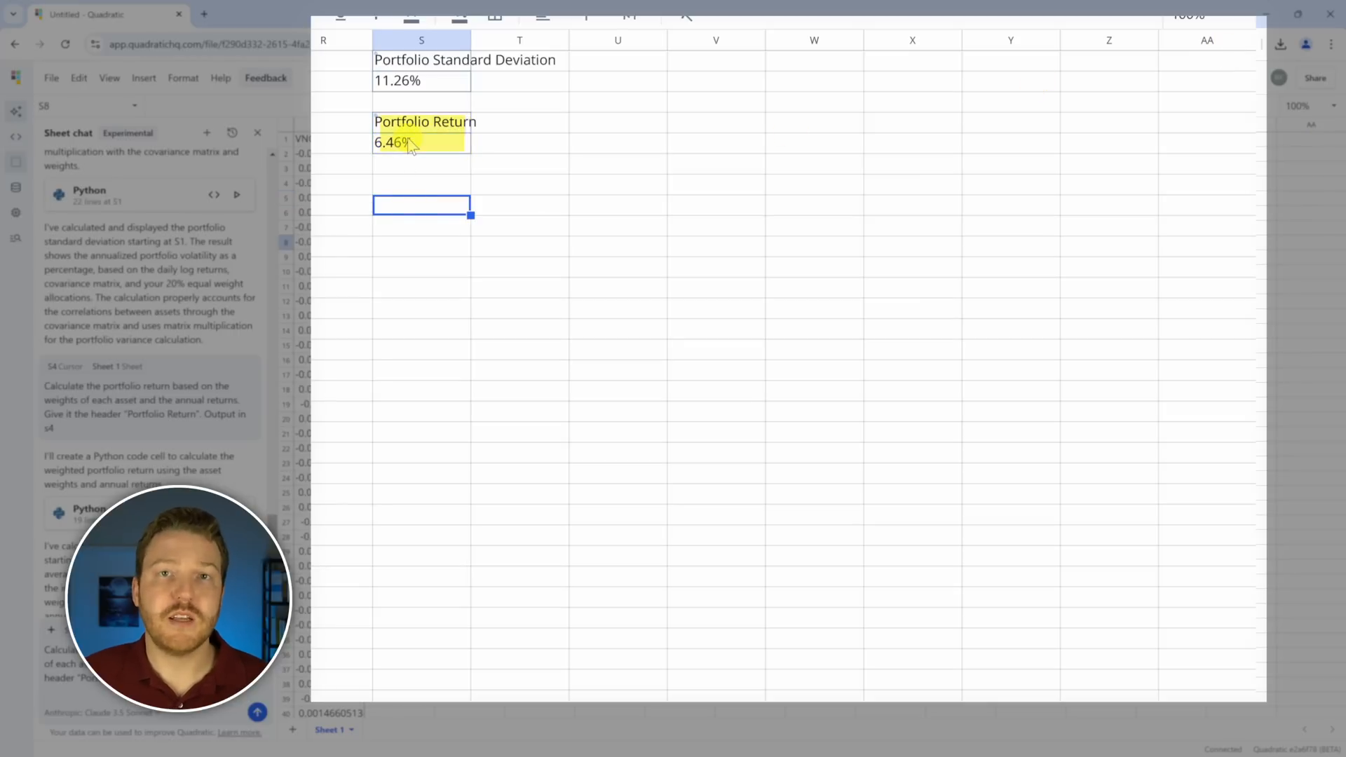
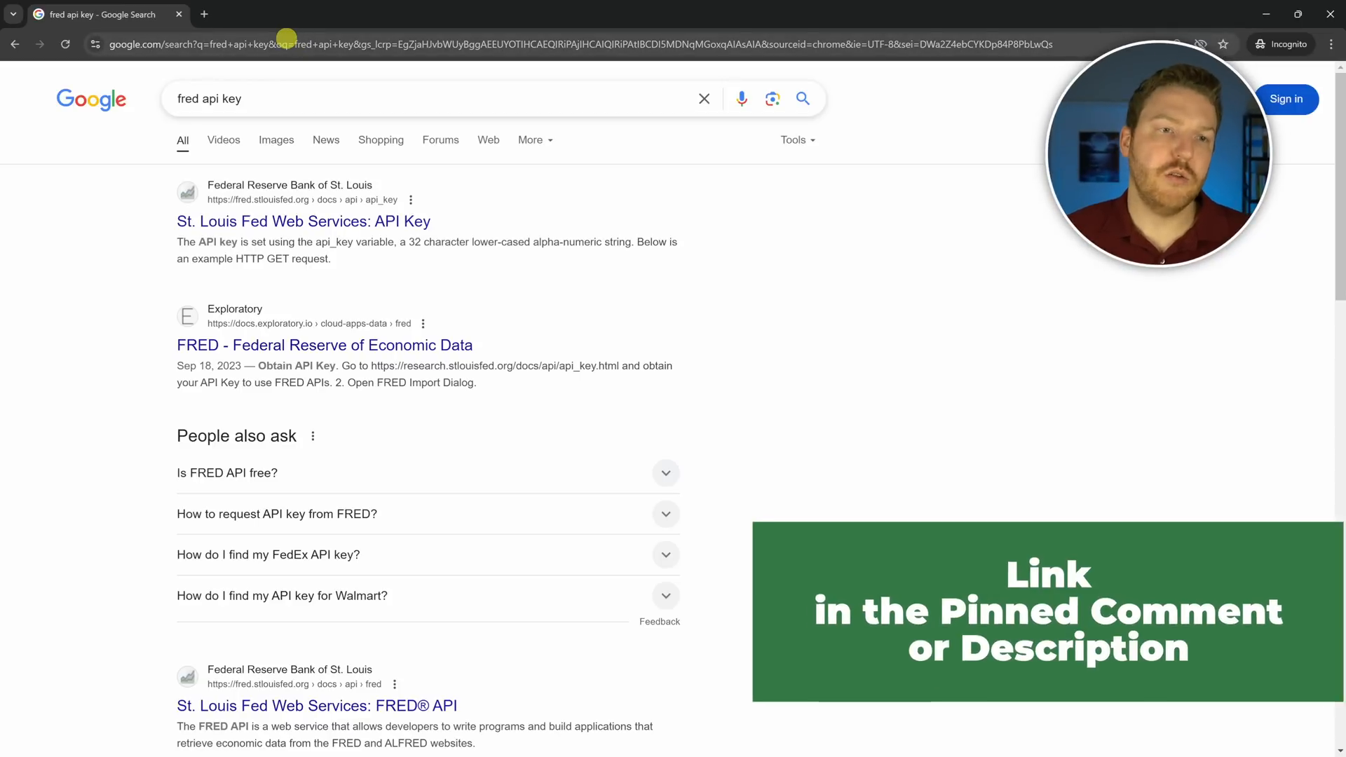
Step: Open the "St. Louis Fed Web Services: API Key" page from the Google results for "fred api key"
click(312, 226)
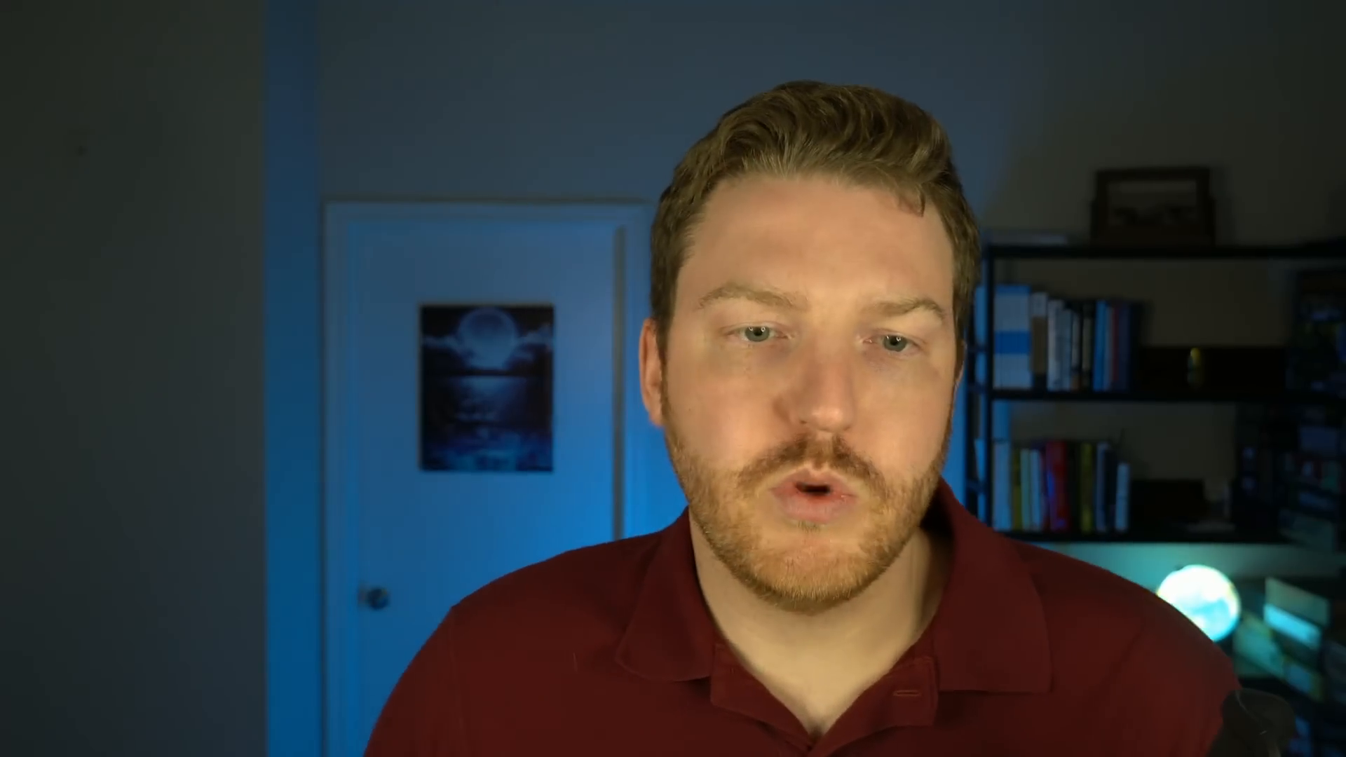
Step: Review and copy the Risk Free Rate prompt, including its API key, from the Word document and return to Quadratic
drag(382, 389, 740, 390)
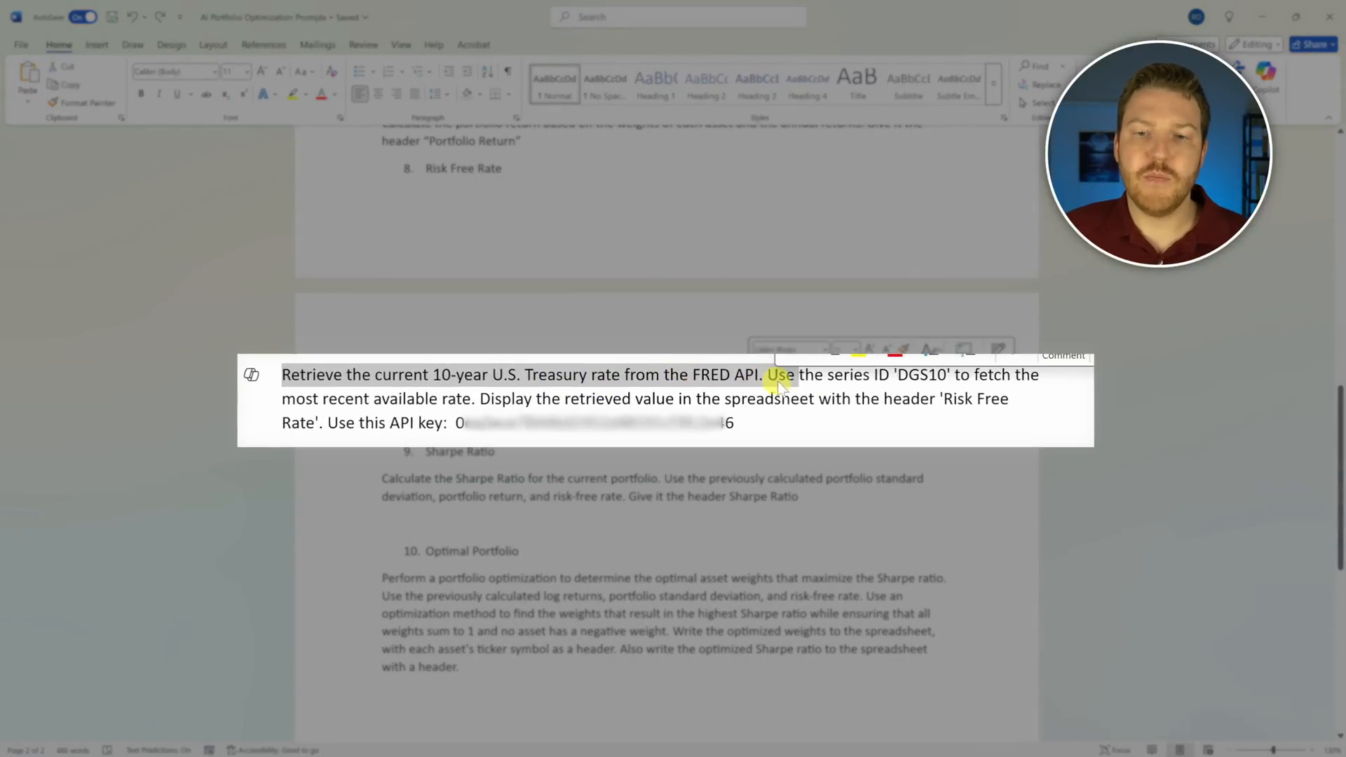
click(878, 376)
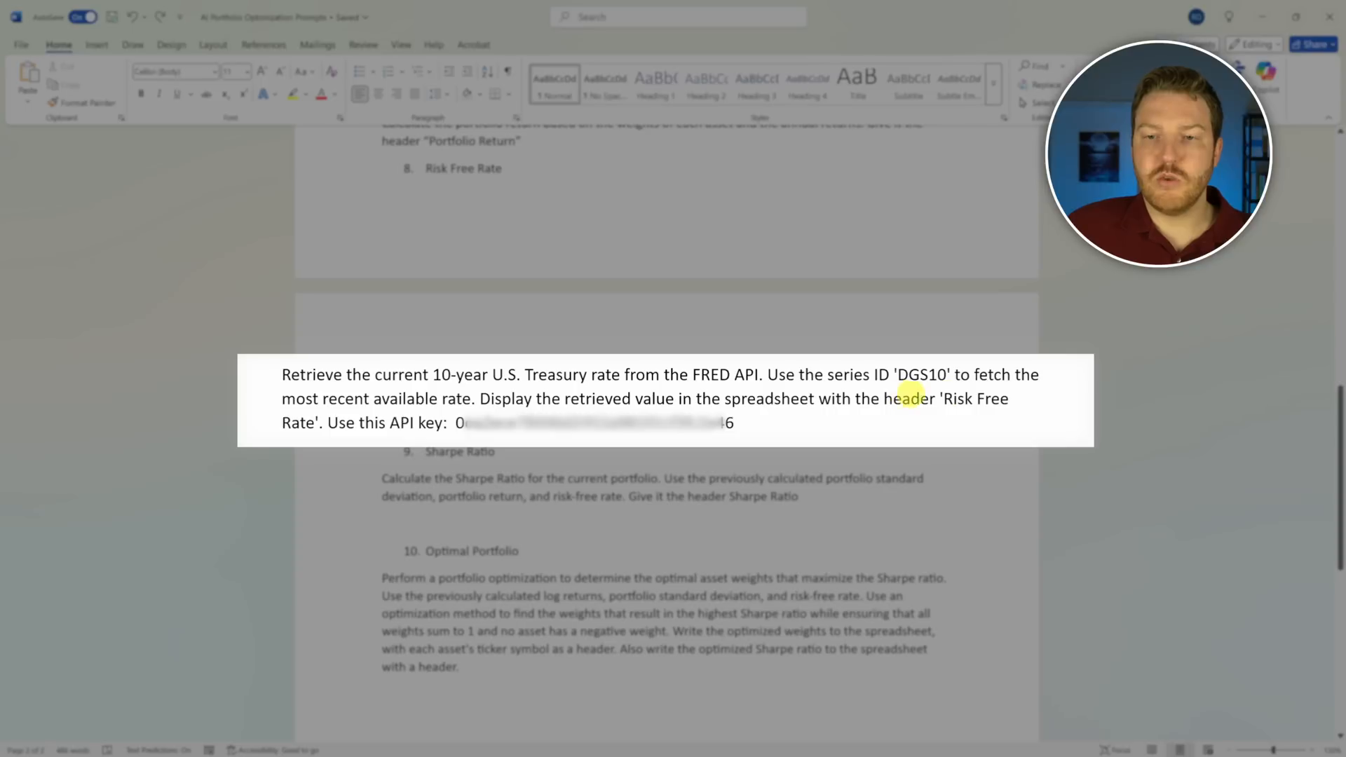
drag(427, 422, 404, 393)
click(713, 425)
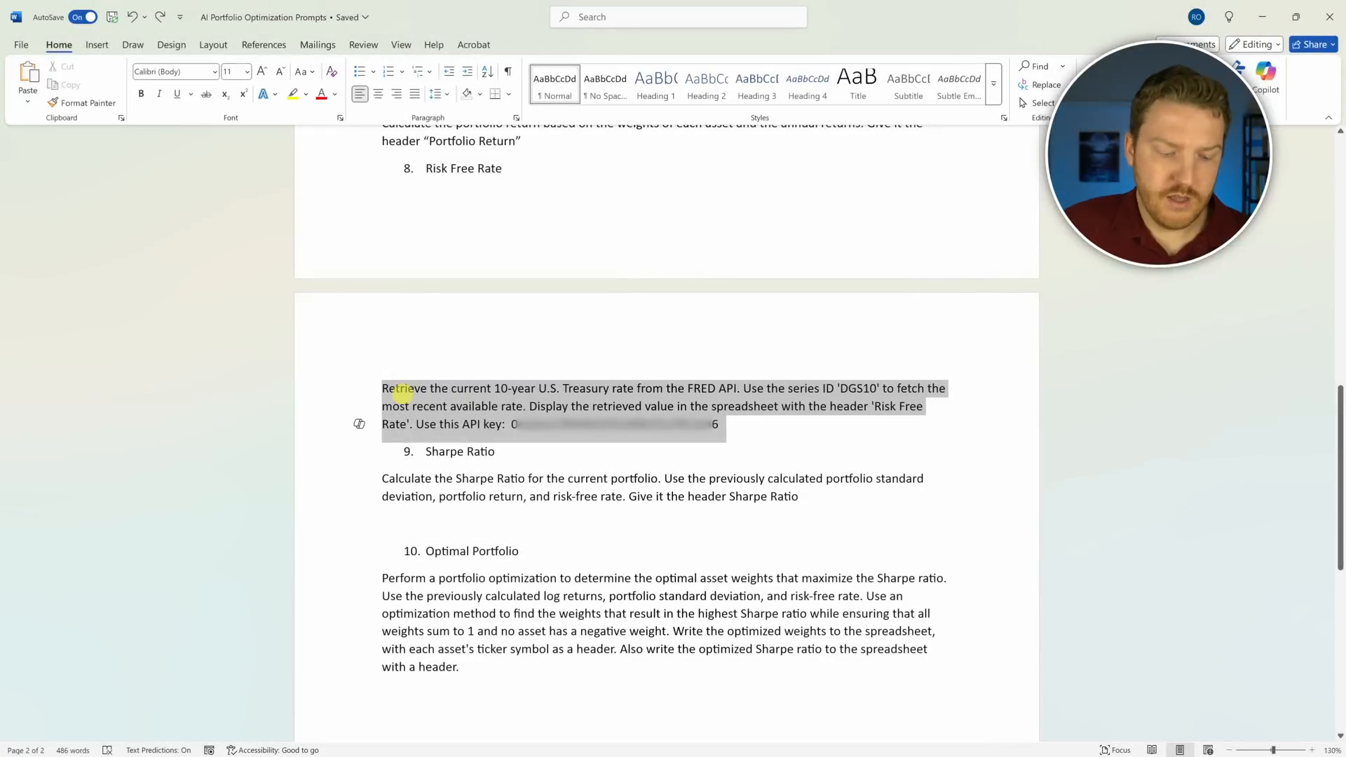
key(ctrl+c)
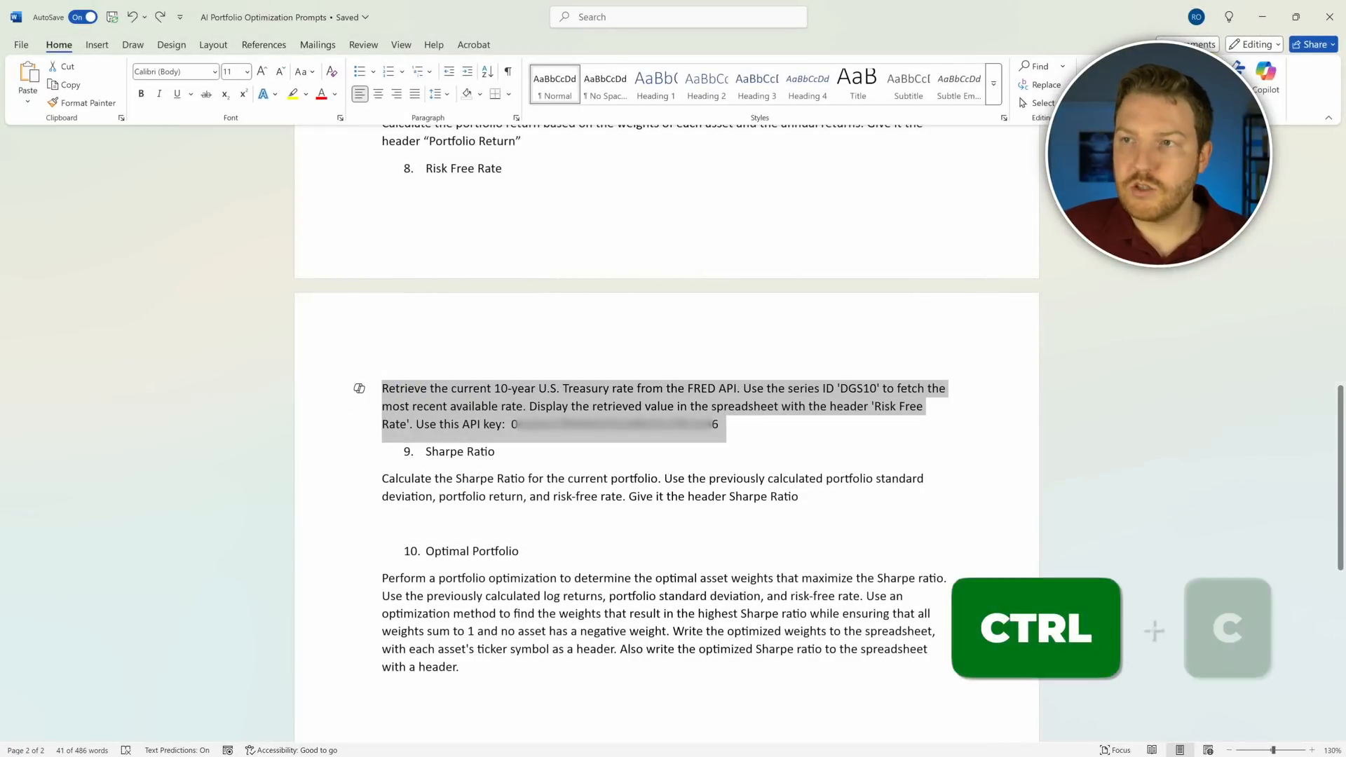
click(1264, 16)
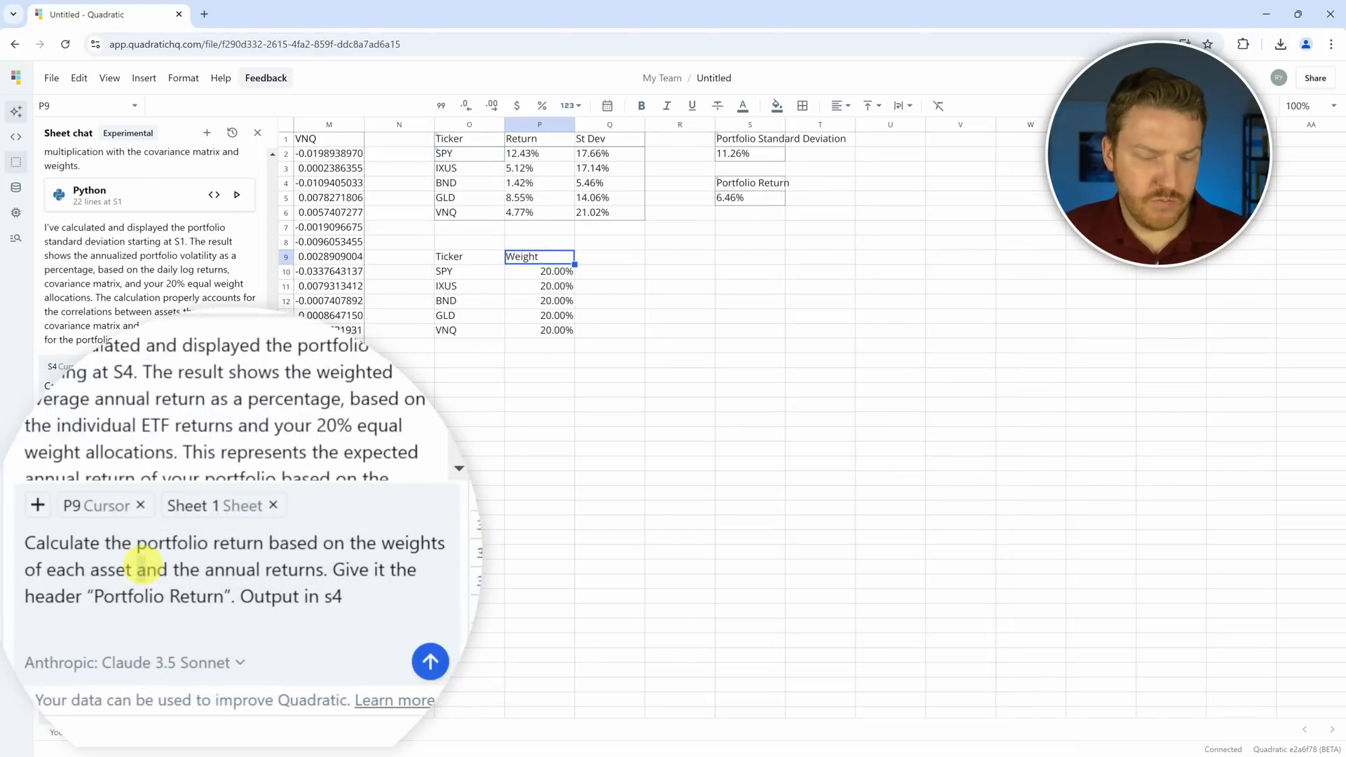
Step: Submit the copied Risk Free Rate prompt to the AI chat, fetching FRED series DGS10 with the supplied API key
key(ctrl+a)
key(ctrl+v)
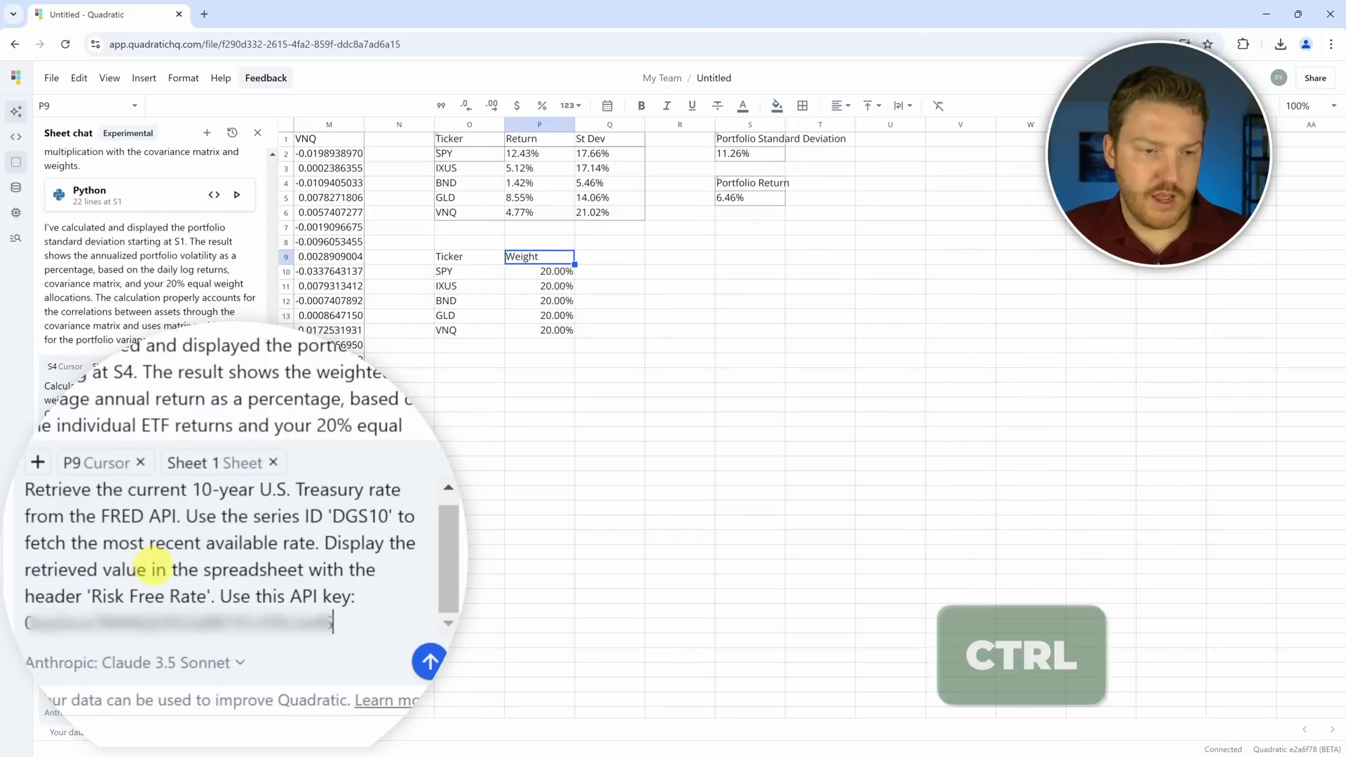
click(430, 659)
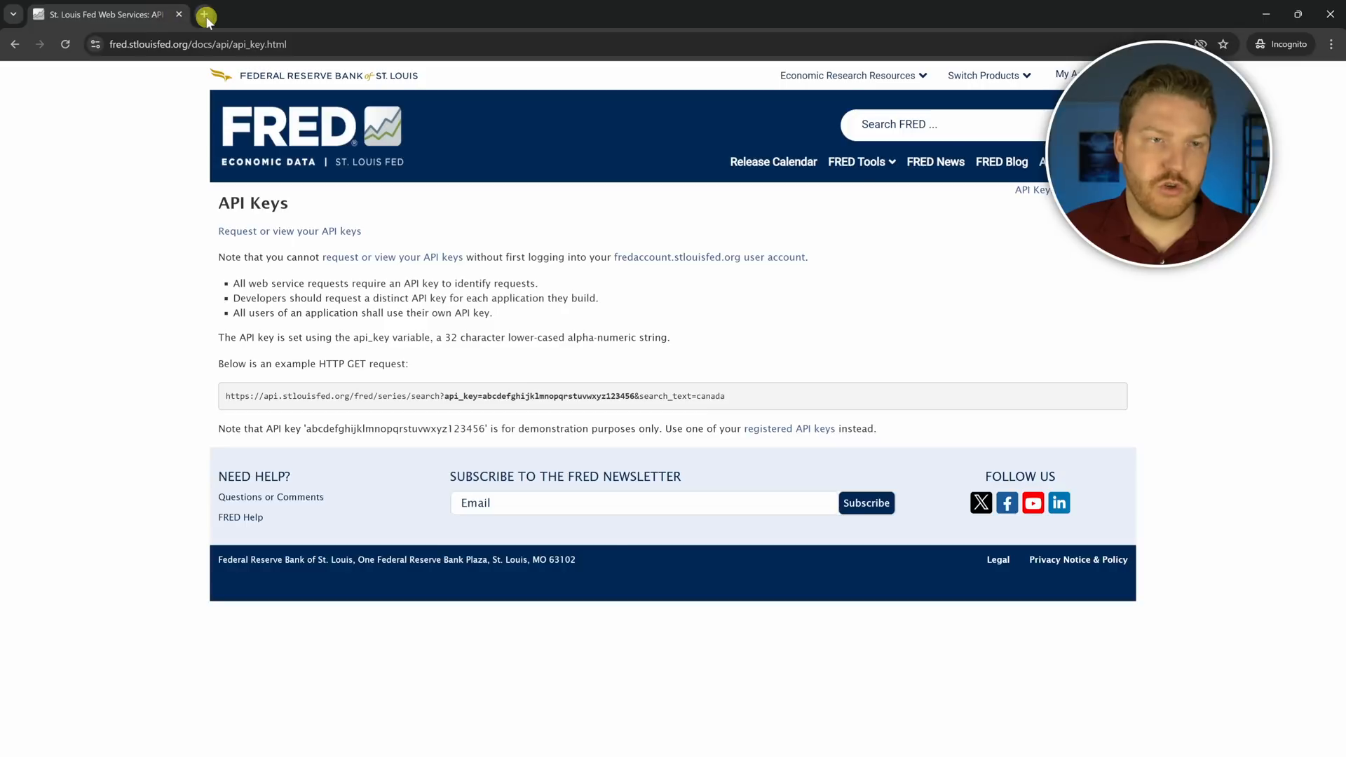
Step: Search Google for "10 year treasury yield" and view the U.S. 10 Year Treasury quote on CNBC
click(205, 16)
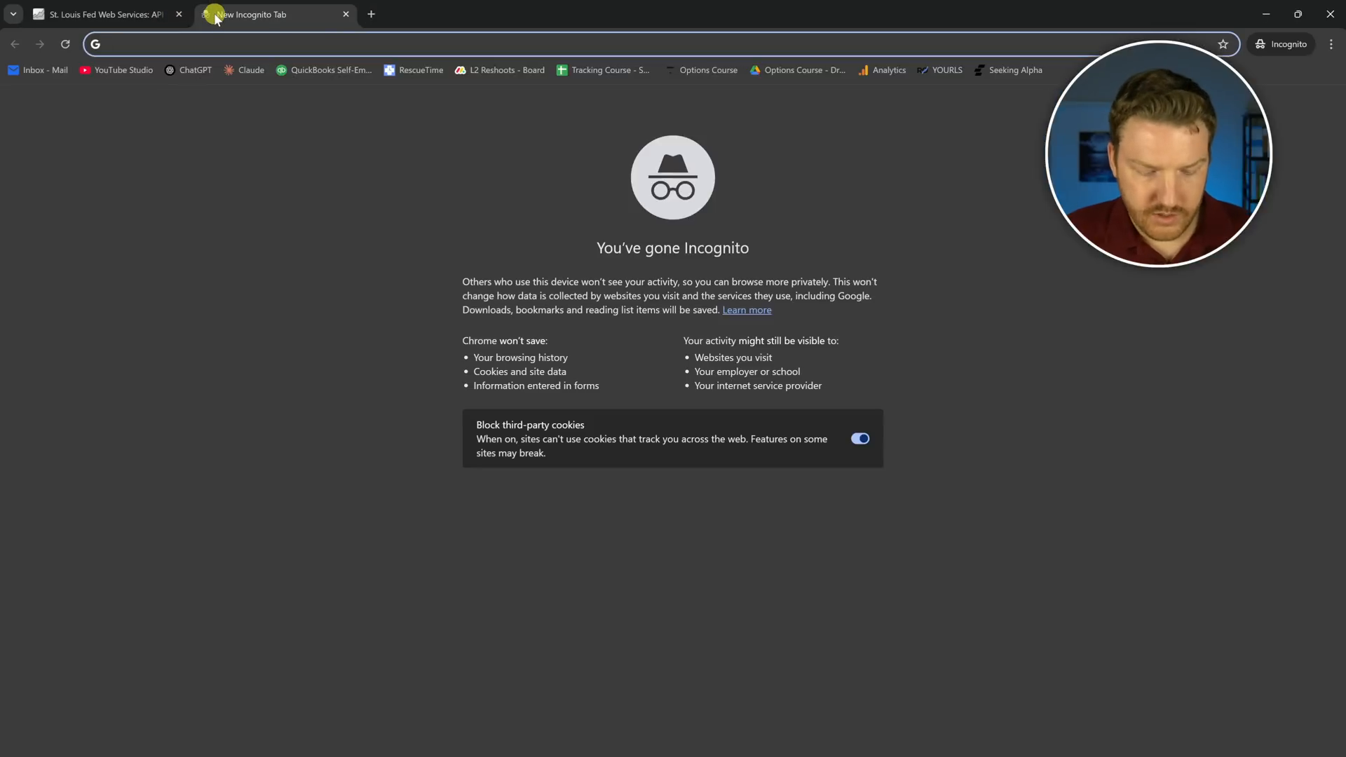
text(10 year tre)
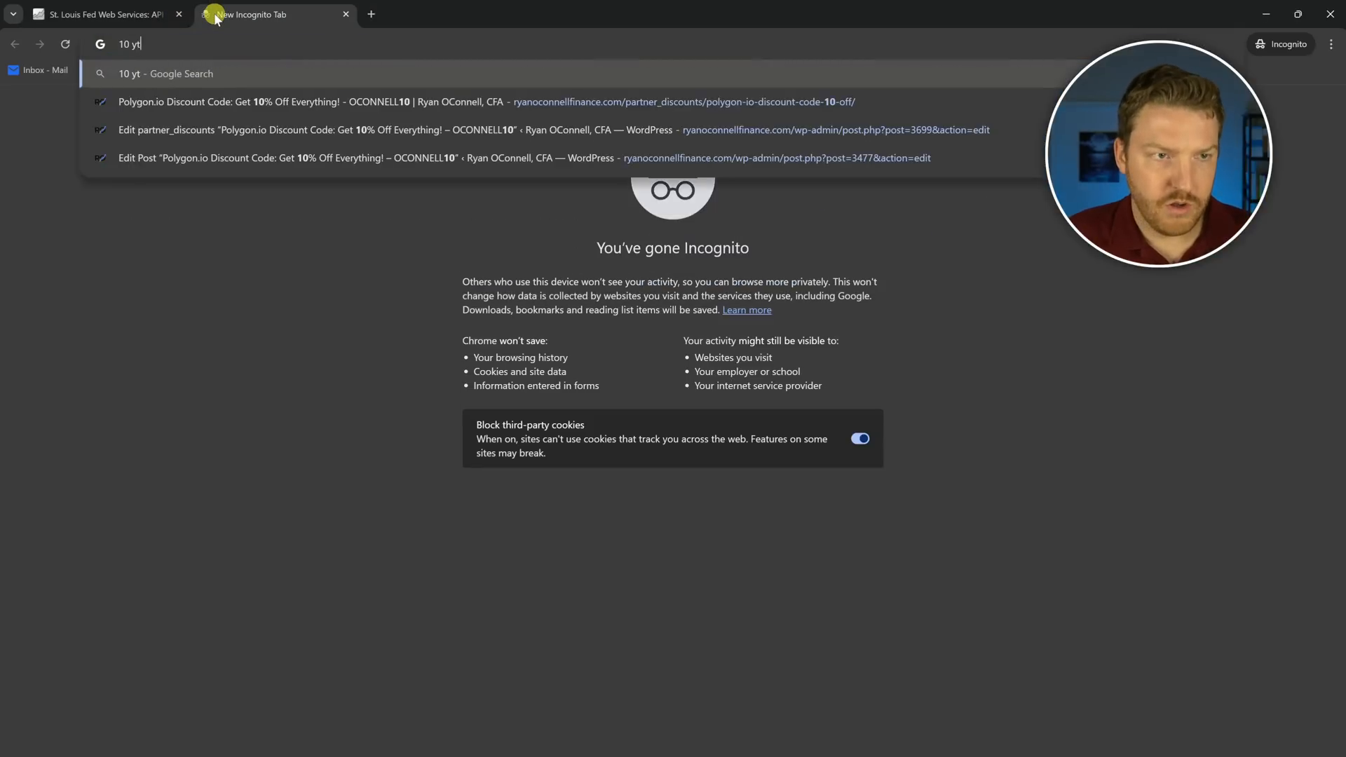
text(asu)
key(Down)
key(Down)
key(Down)
key(Down)
key(Return)
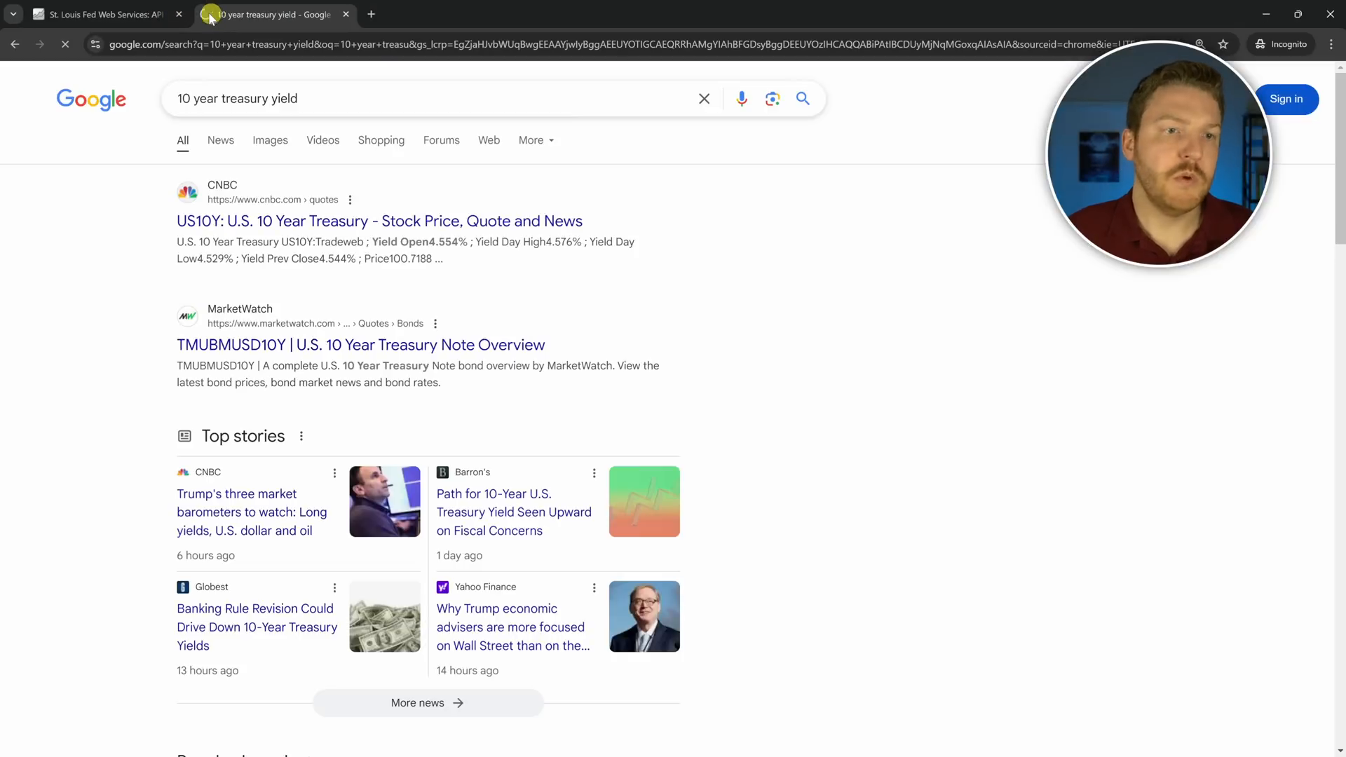
click(465, 221)
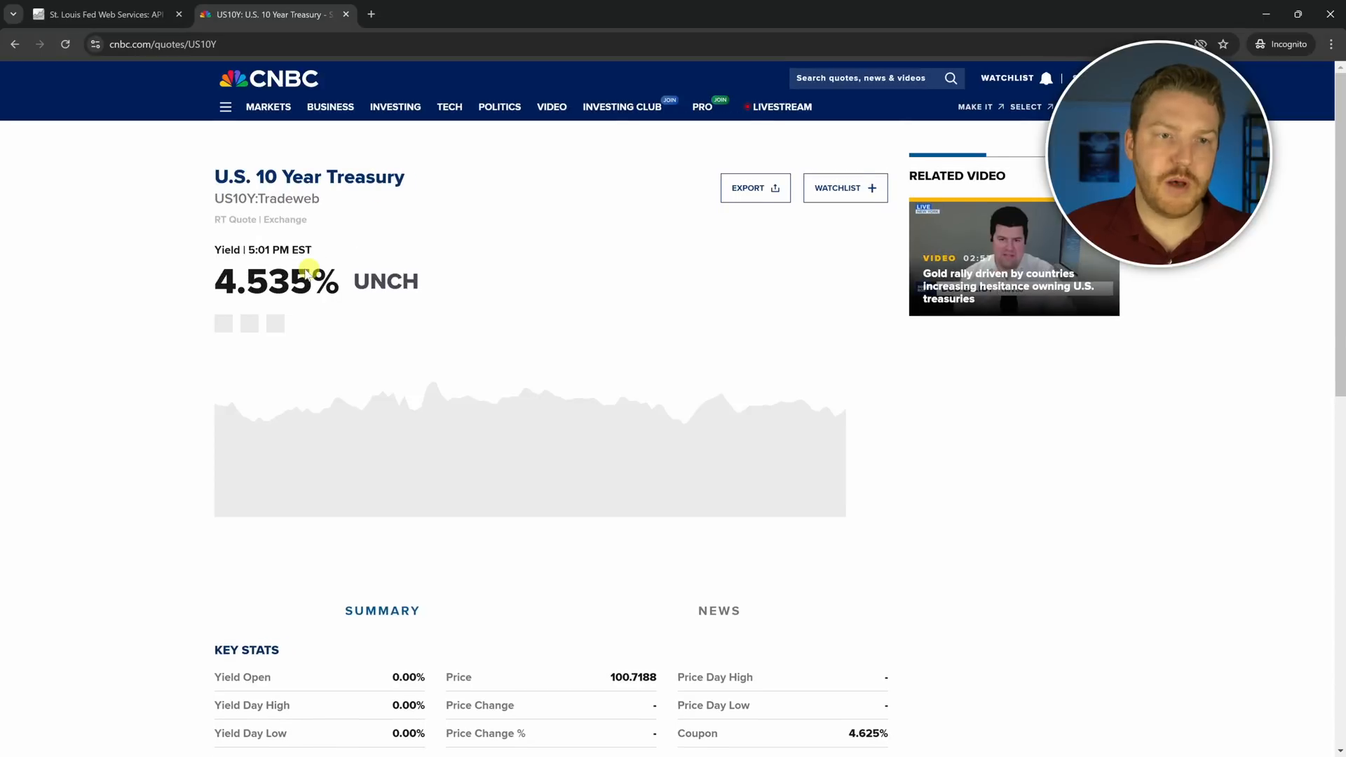
drag(221, 337, 230, 359)
scroll(237, 370, down, 2)
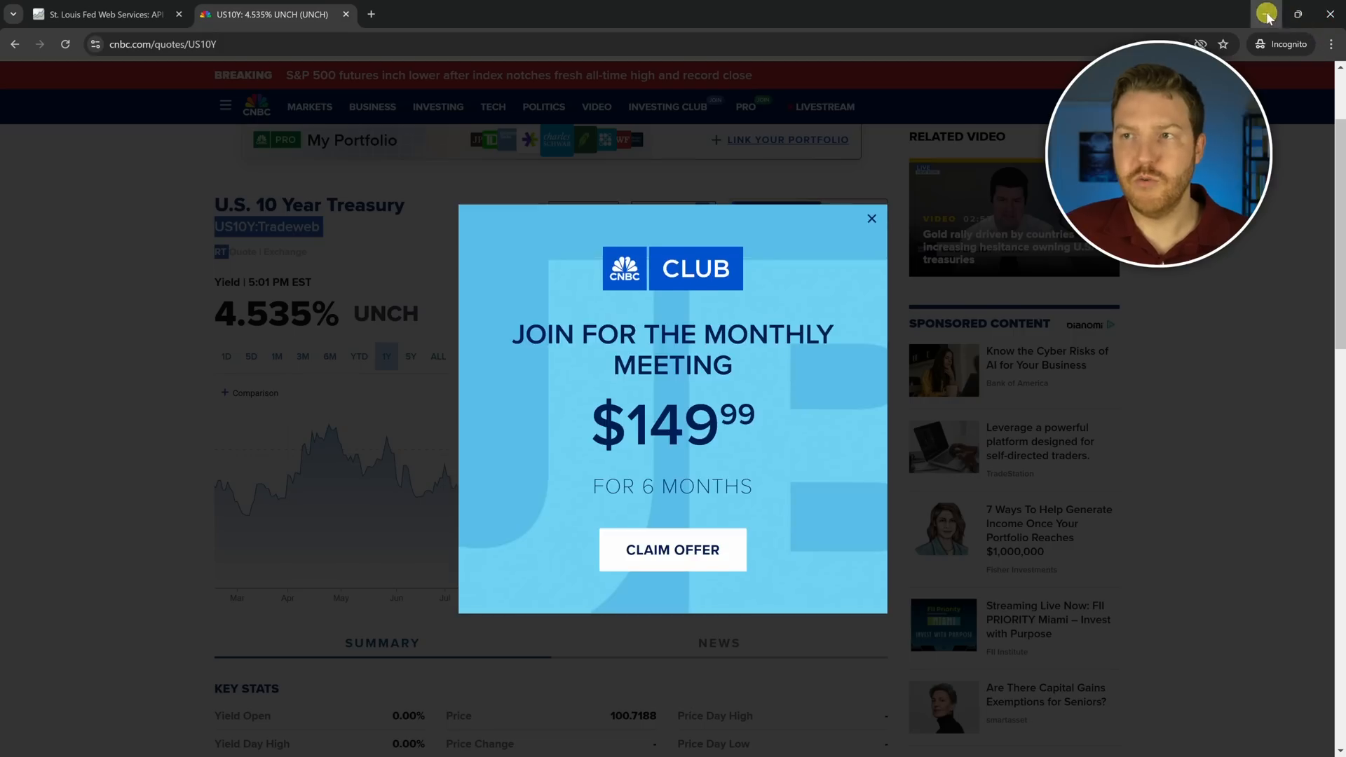
Step: Compare the Risk Free Rate output at S7 in Quadratic with the U.S. 10 Year Treasury yield on CNBC
click(1266, 13)
click(643, 322)
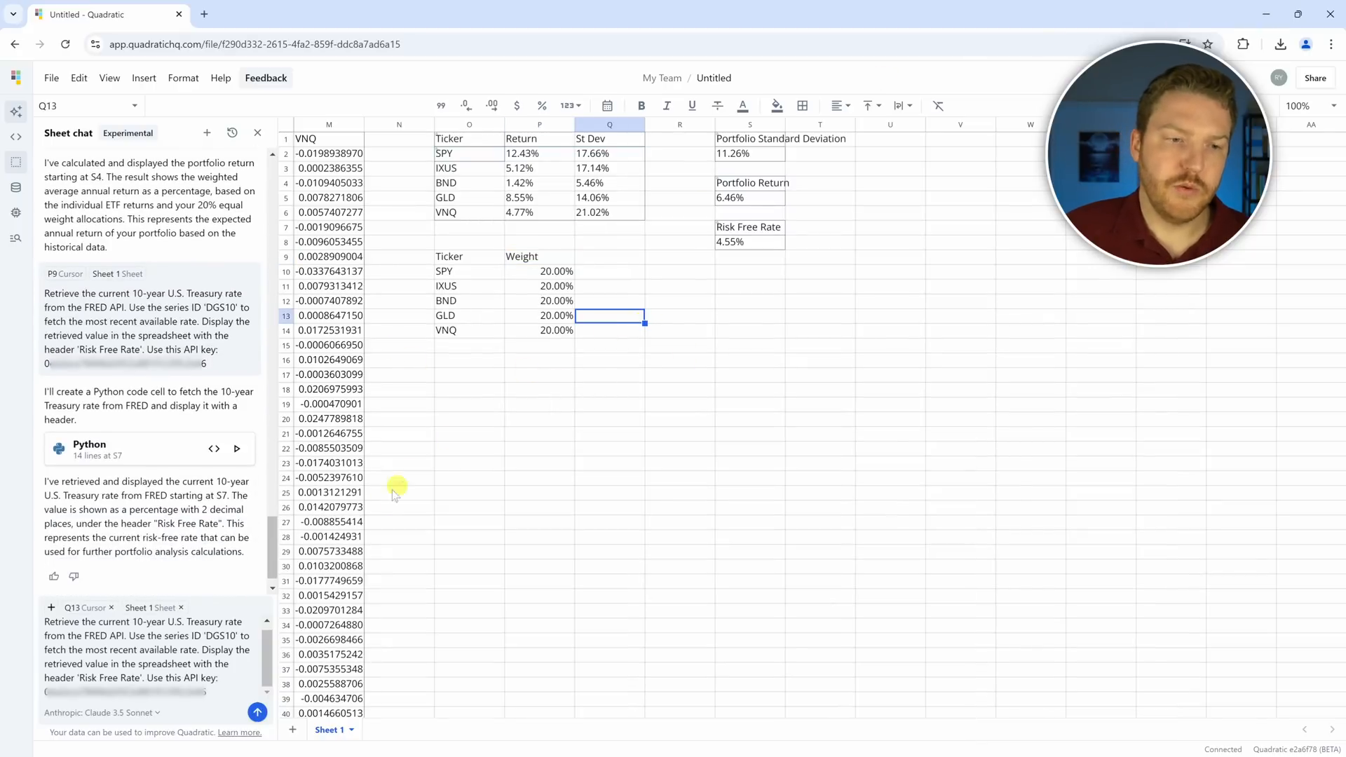
click(778, 229)
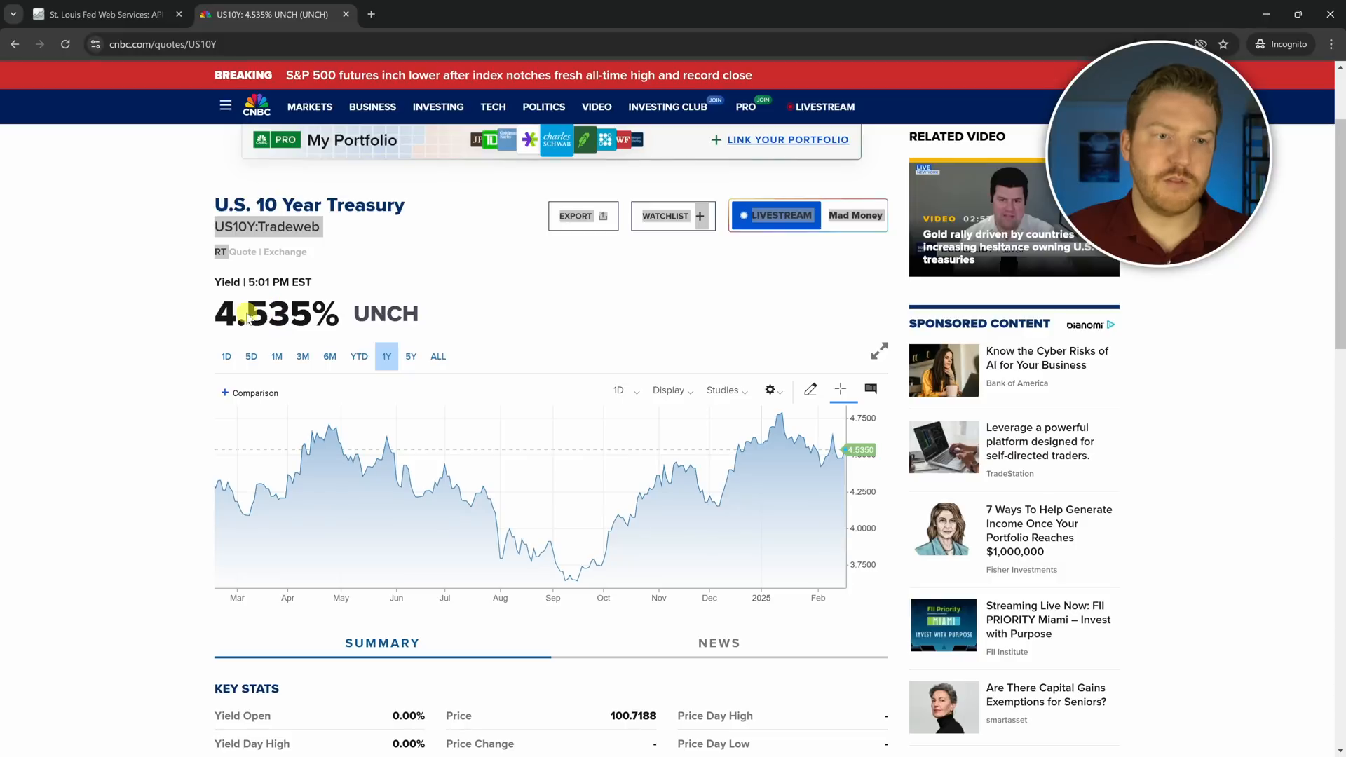
drag(211, 314, 310, 313)
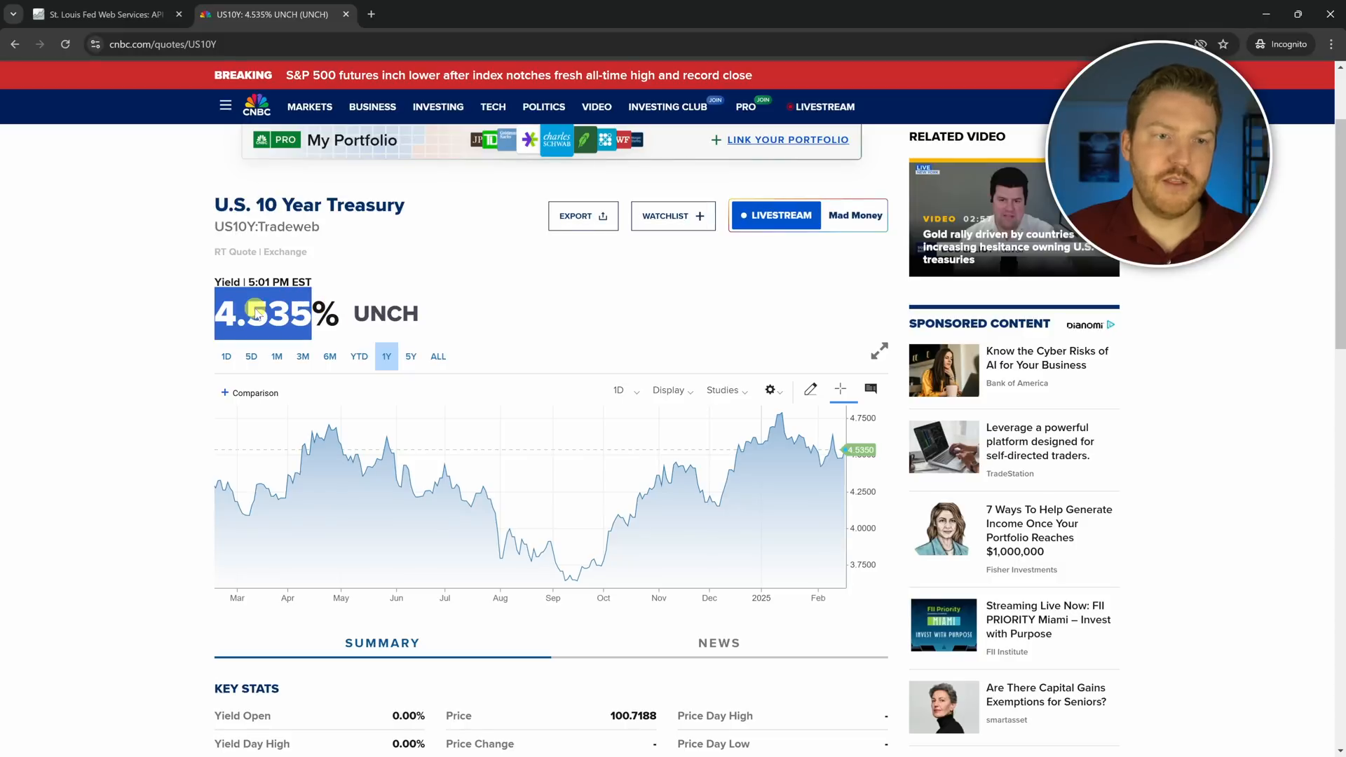
click(248, 312)
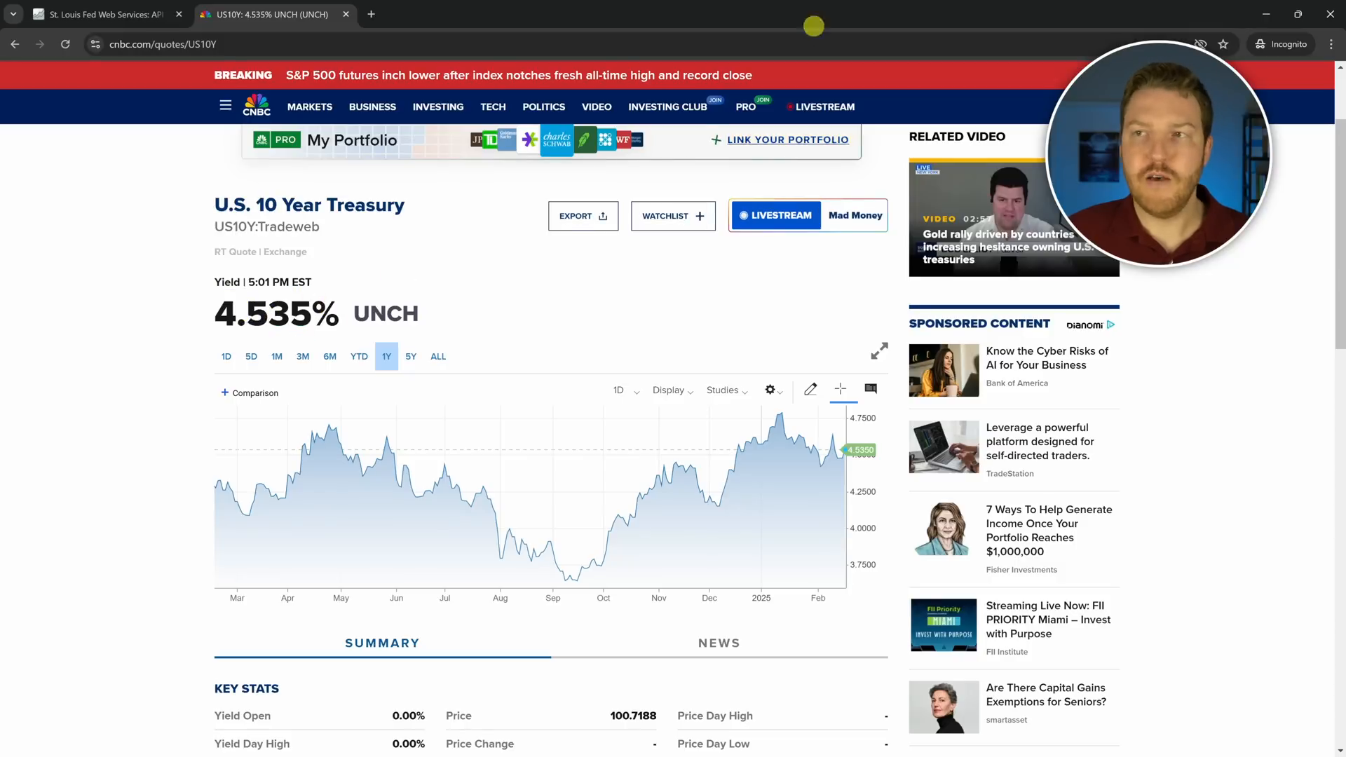
click(1267, 14)
Step: Examine the portfolio return, risk-free rate and portfolio standard deviation in column S as inputs to the Sharpe ratio
click(735, 262)
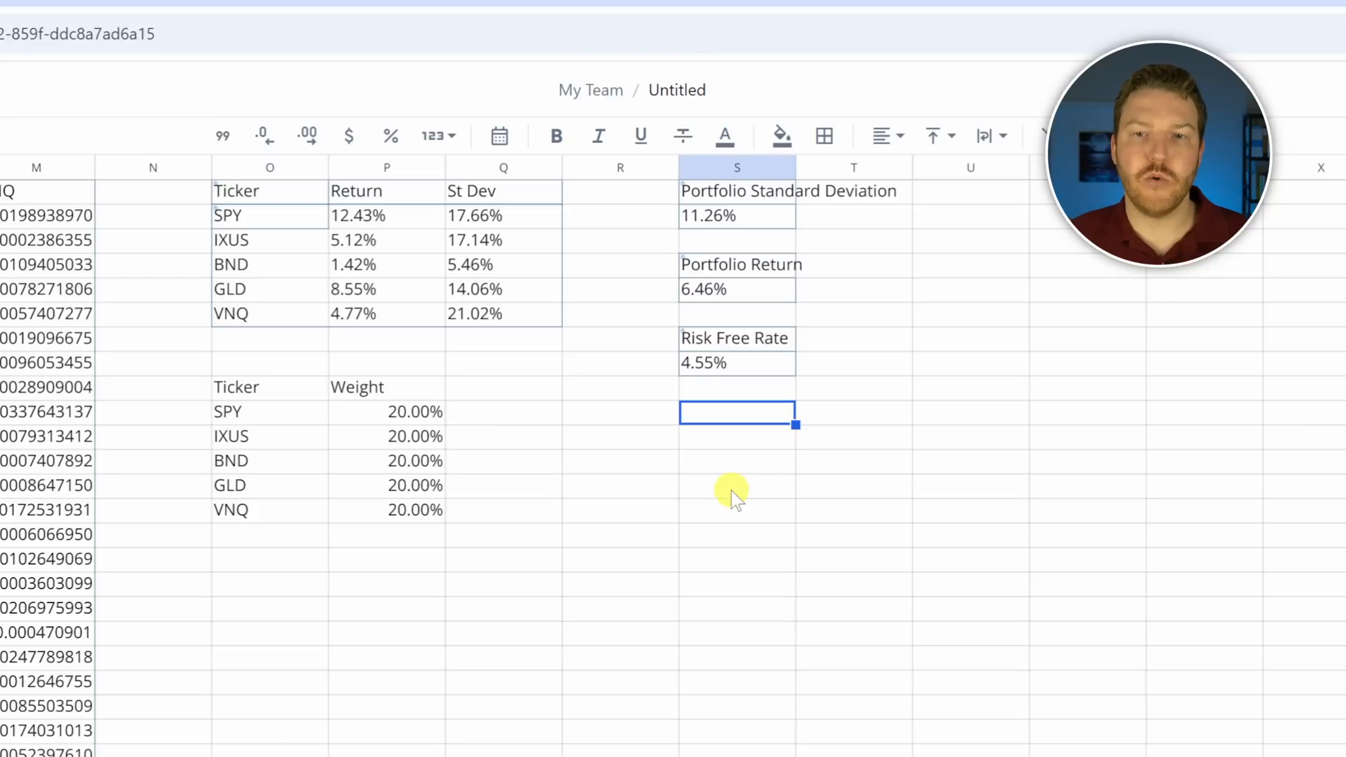
click(733, 268)
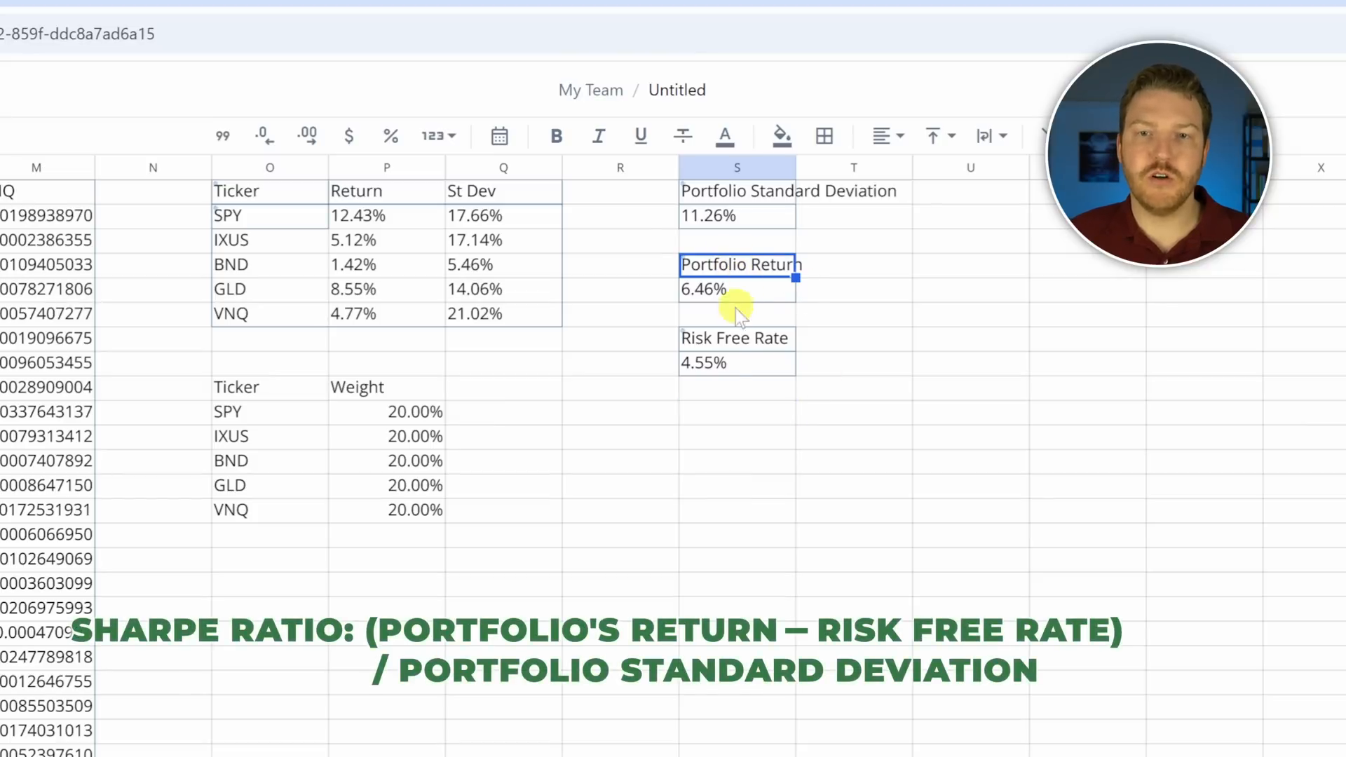
click(729, 340)
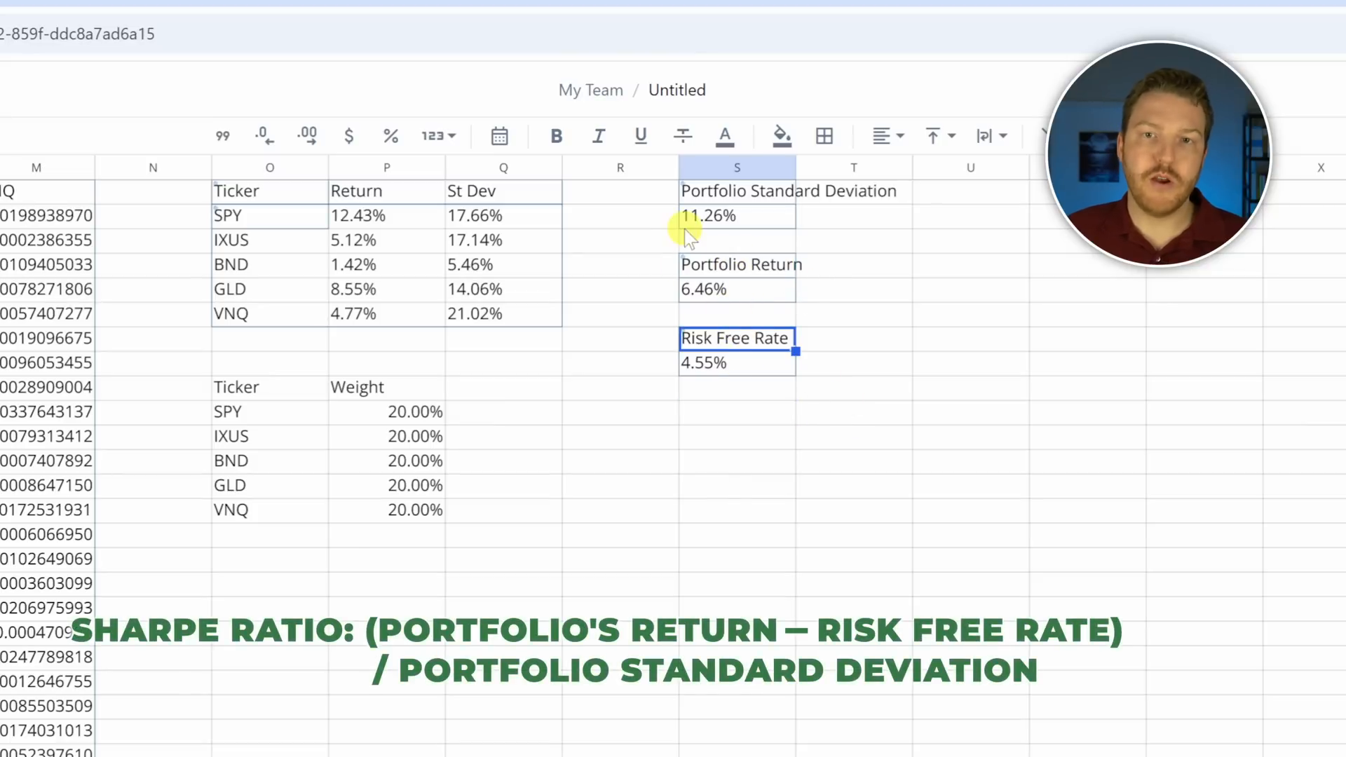
click(729, 270)
click(709, 288)
click(711, 364)
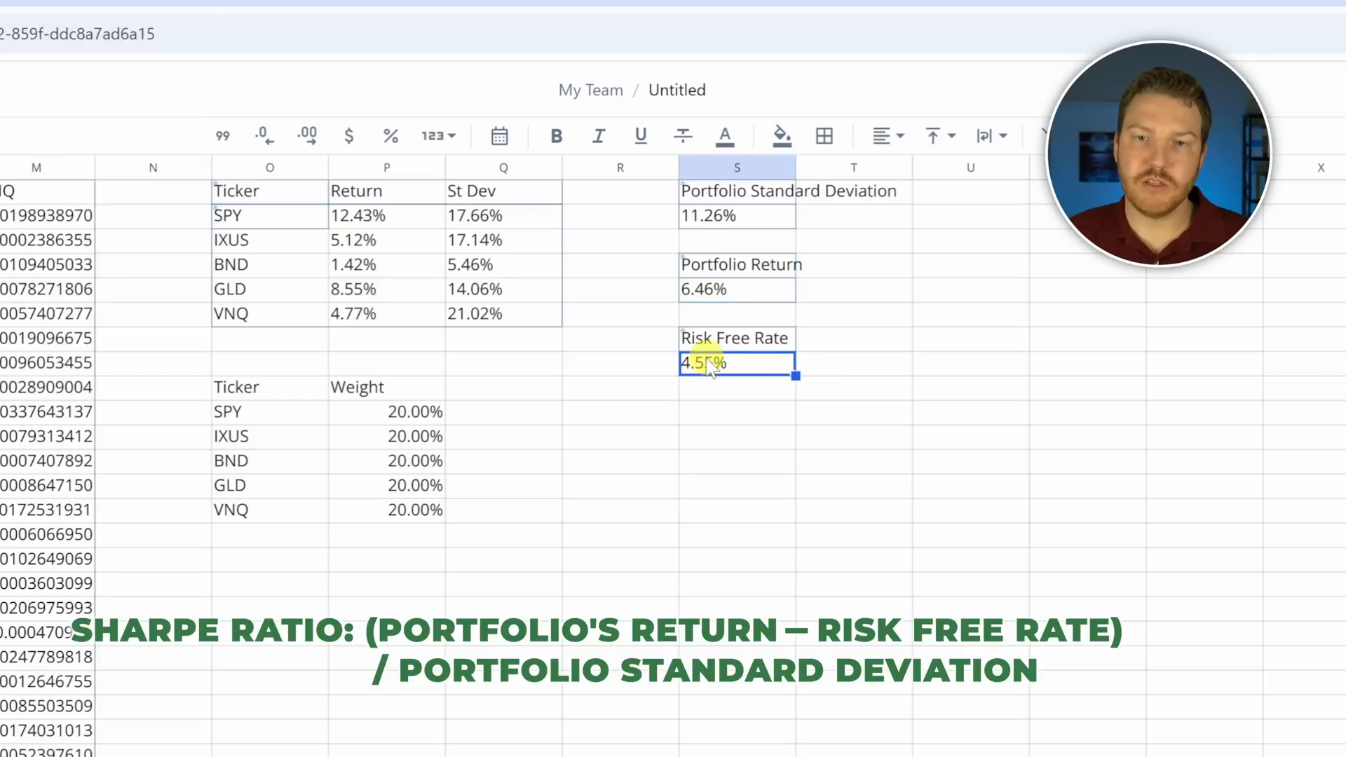
click(747, 214)
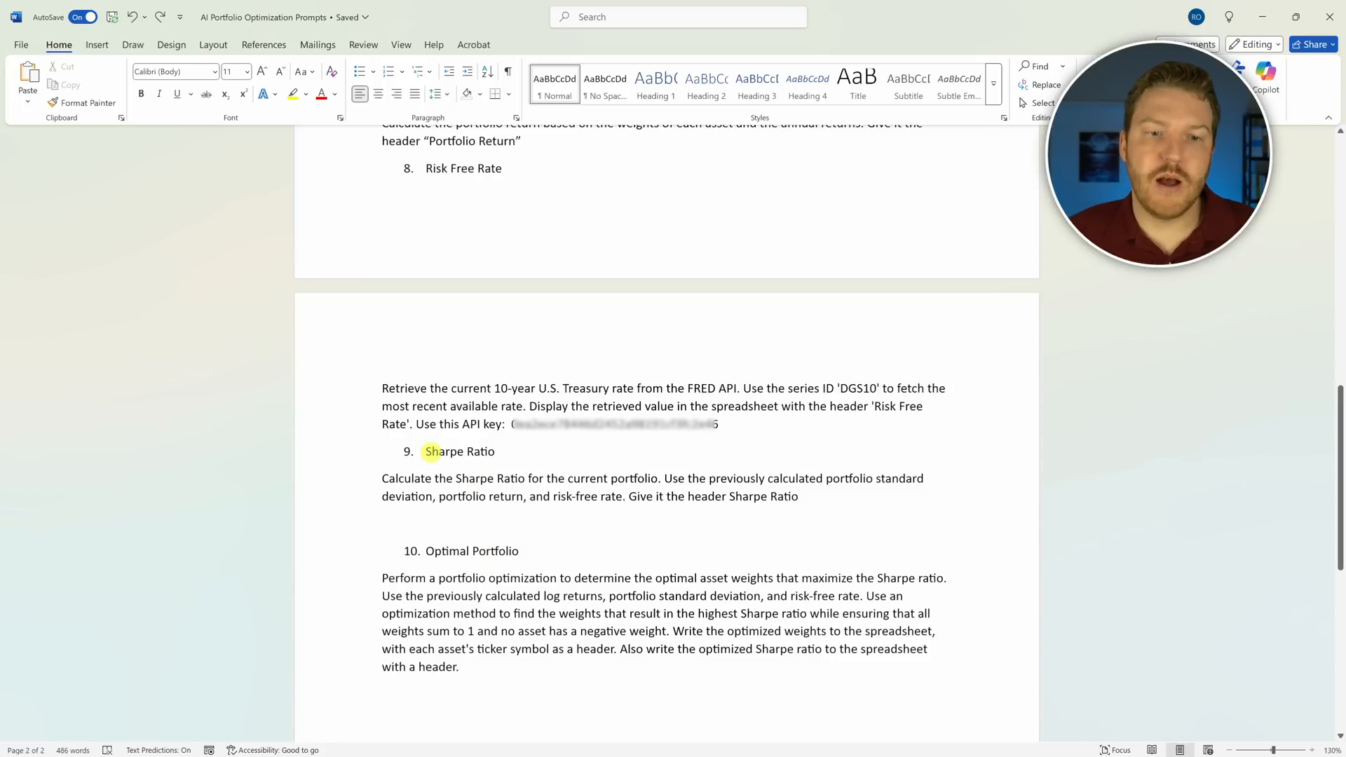
Step: Copy the Sharpe Ratio prompt under item 9 of the Word document and return to Quadratic
scroll(432, 450, down, 2)
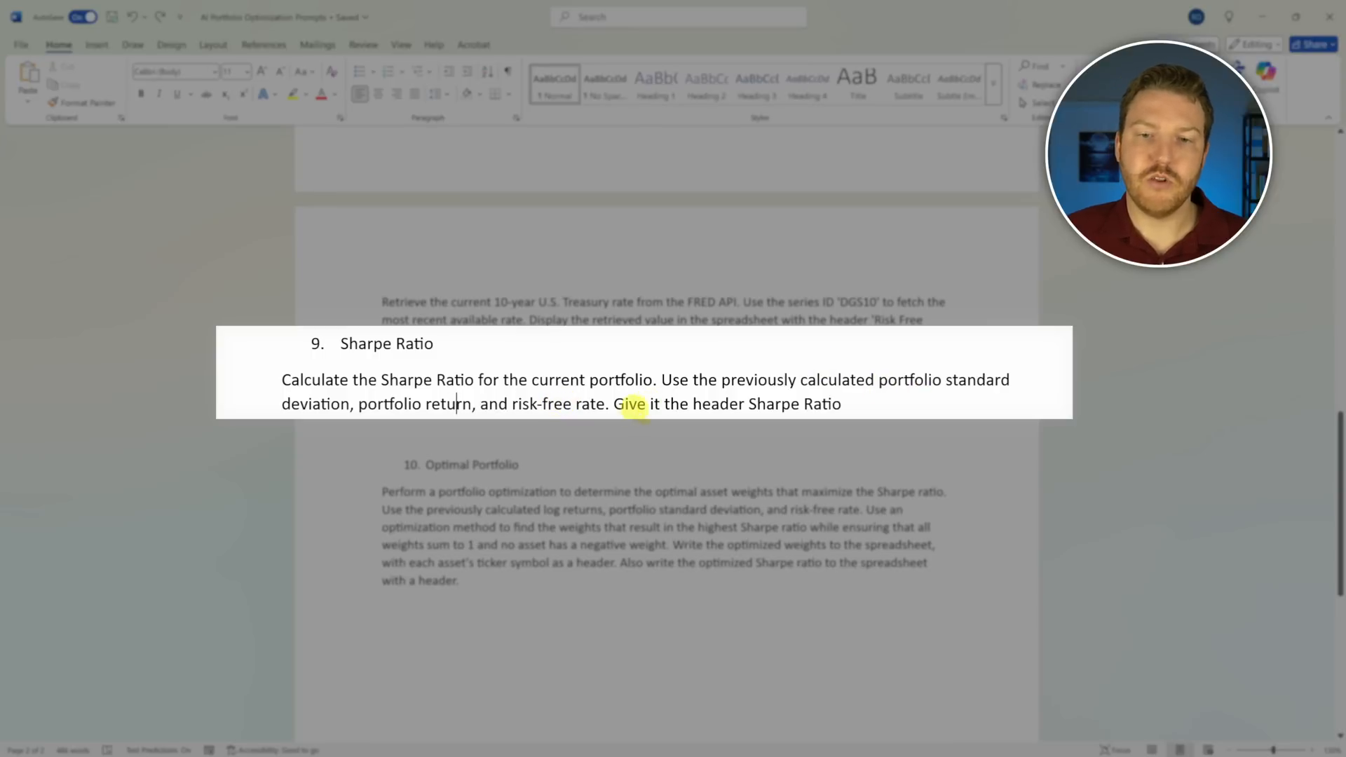
drag(893, 401, 312, 382)
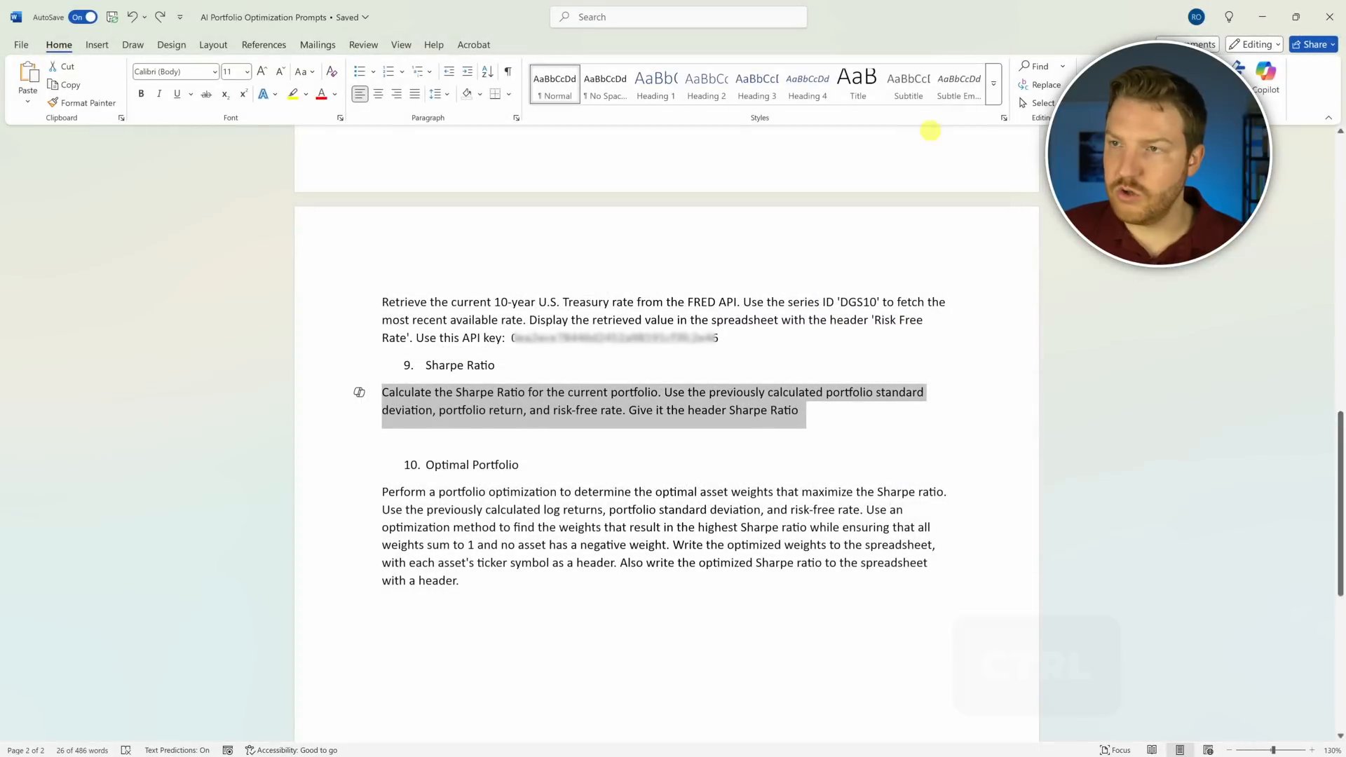
key(ctrl+c)
click(1262, 15)
Step: Replace the chat prompt with the copied Sharpe Ratio prompt, append "Output in s10", and submit it to the AI
click(202, 637)
key(ctrl+a)
key(ctrl+v)
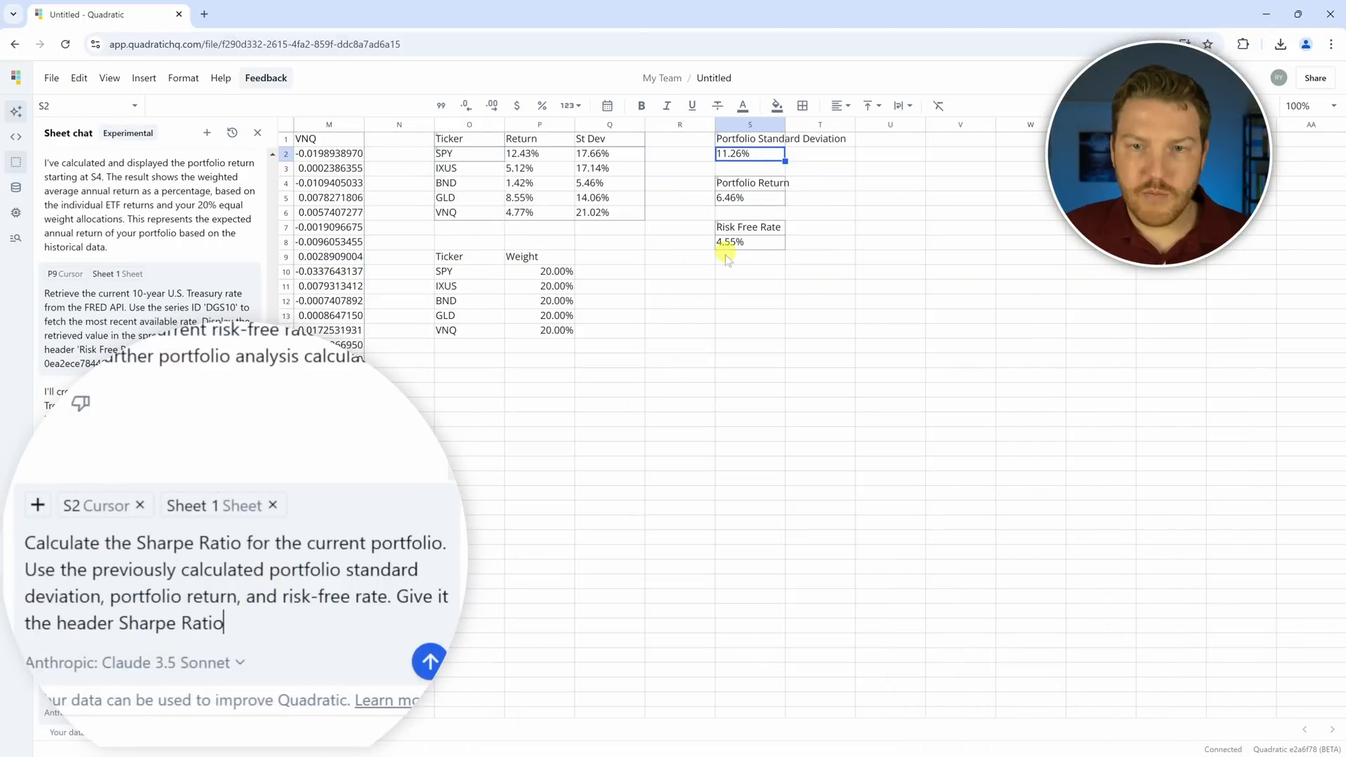
click(740, 272)
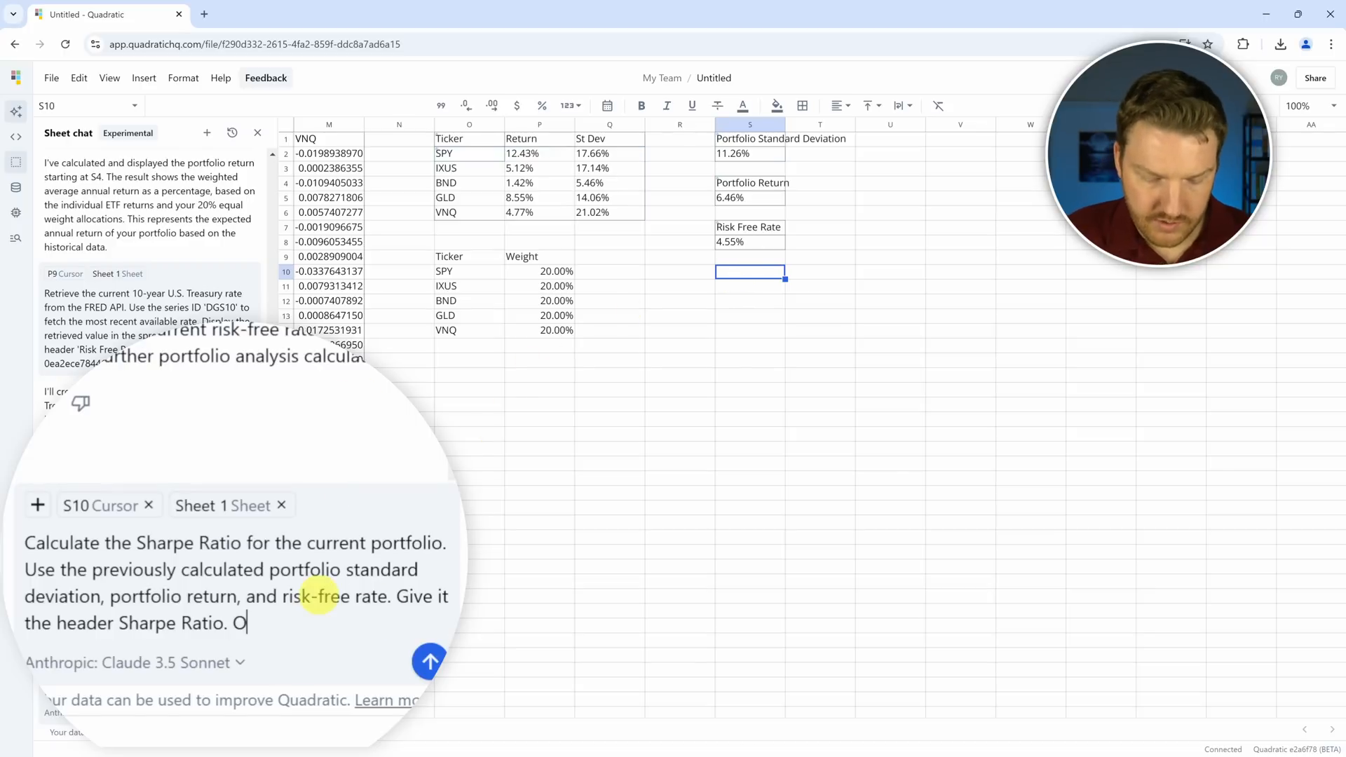
text(put in s10)
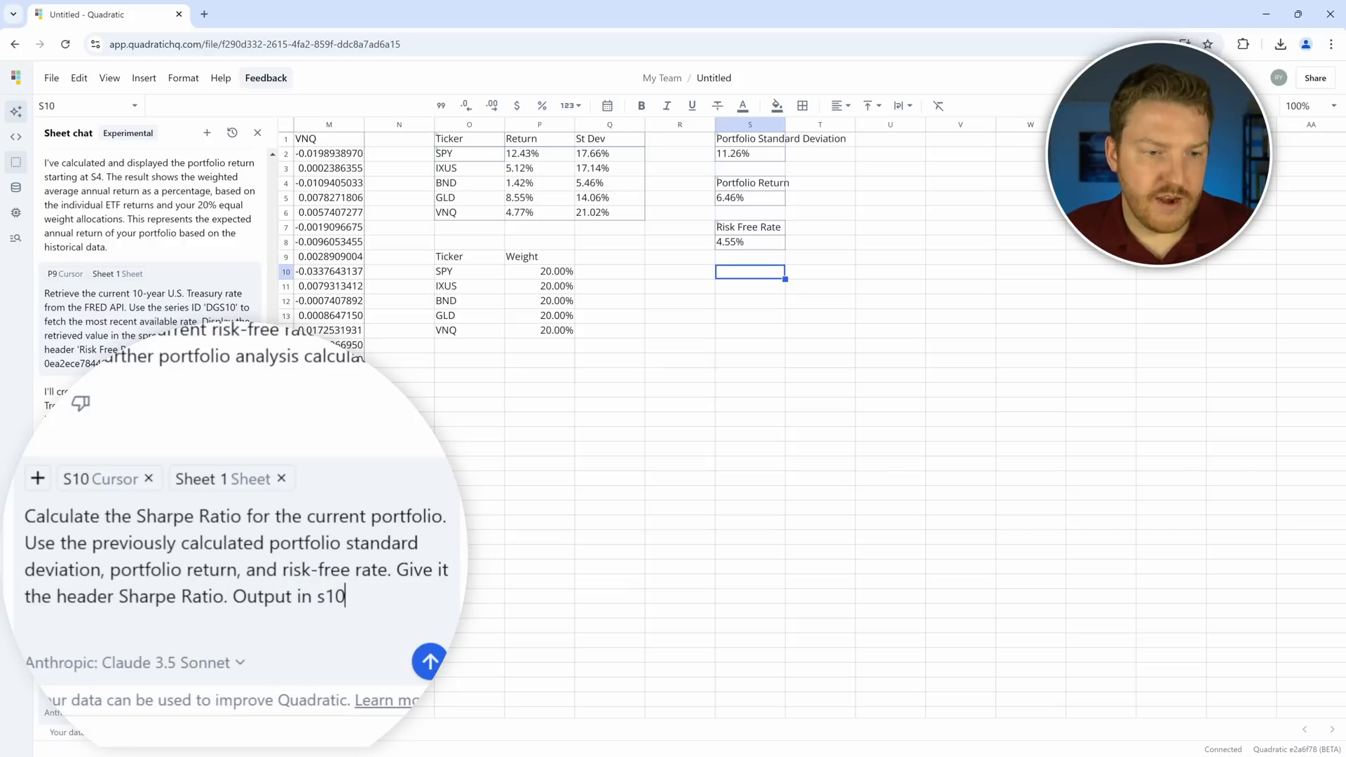
click(258, 713)
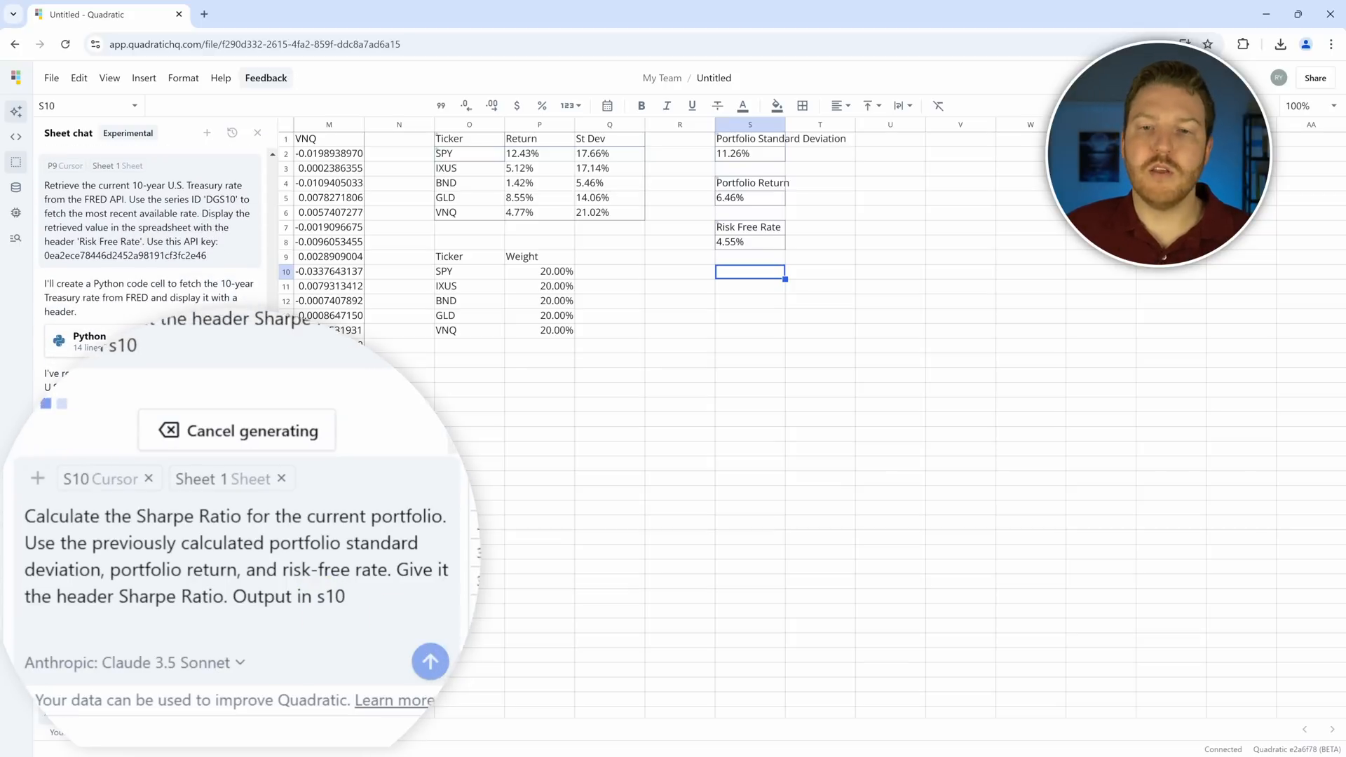
click(604, 448)
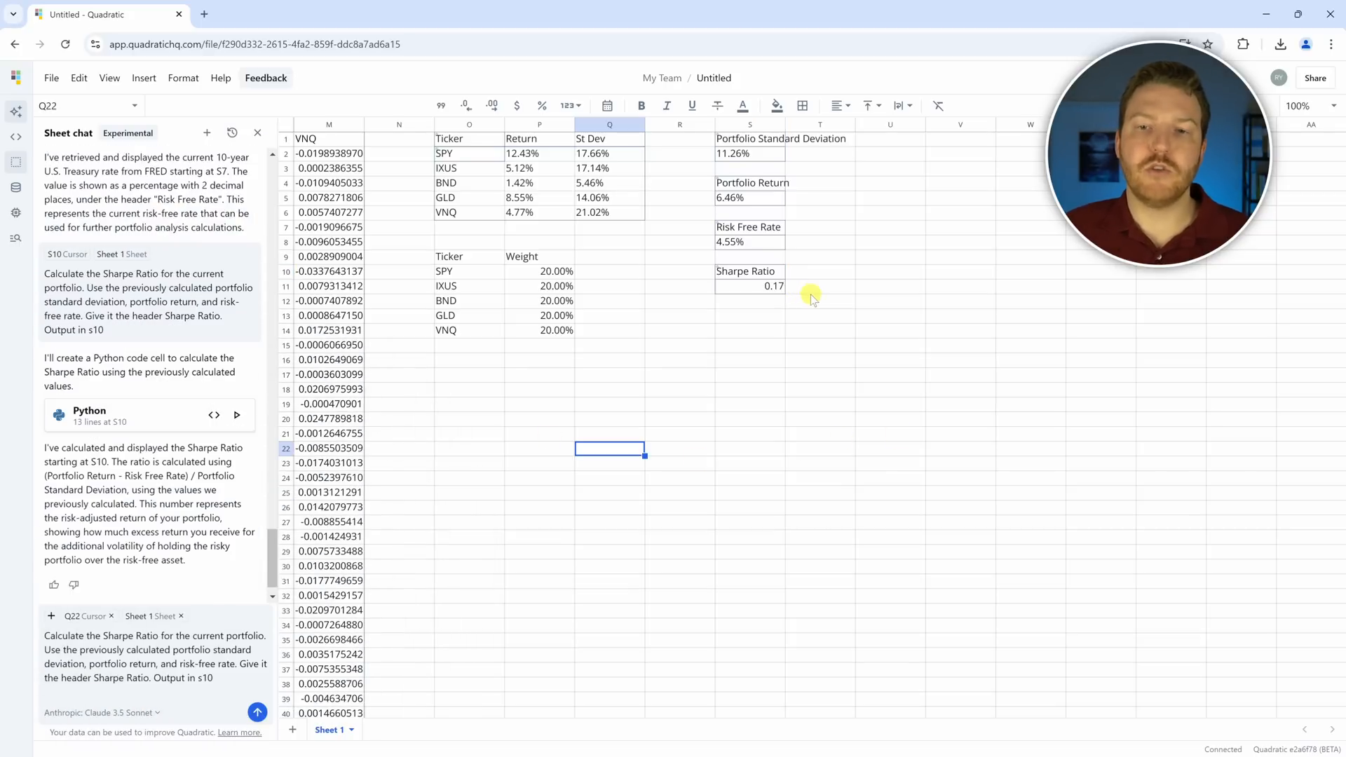
Step: Check the Sharpe Ratio in S11 against cell I18 of the Excel workbook "Test File For Quadratics", and return to Quadratic
click(768, 287)
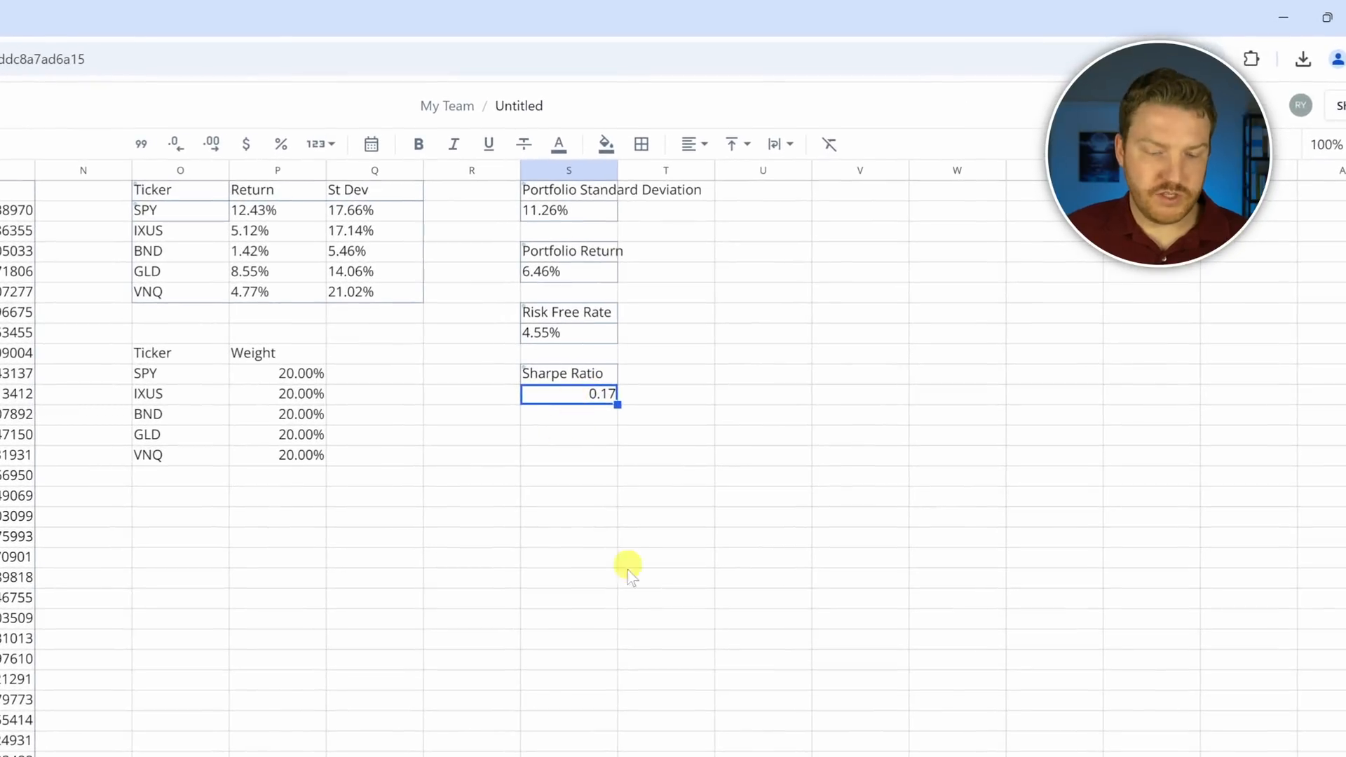
key(super)
key(alt+Tab)
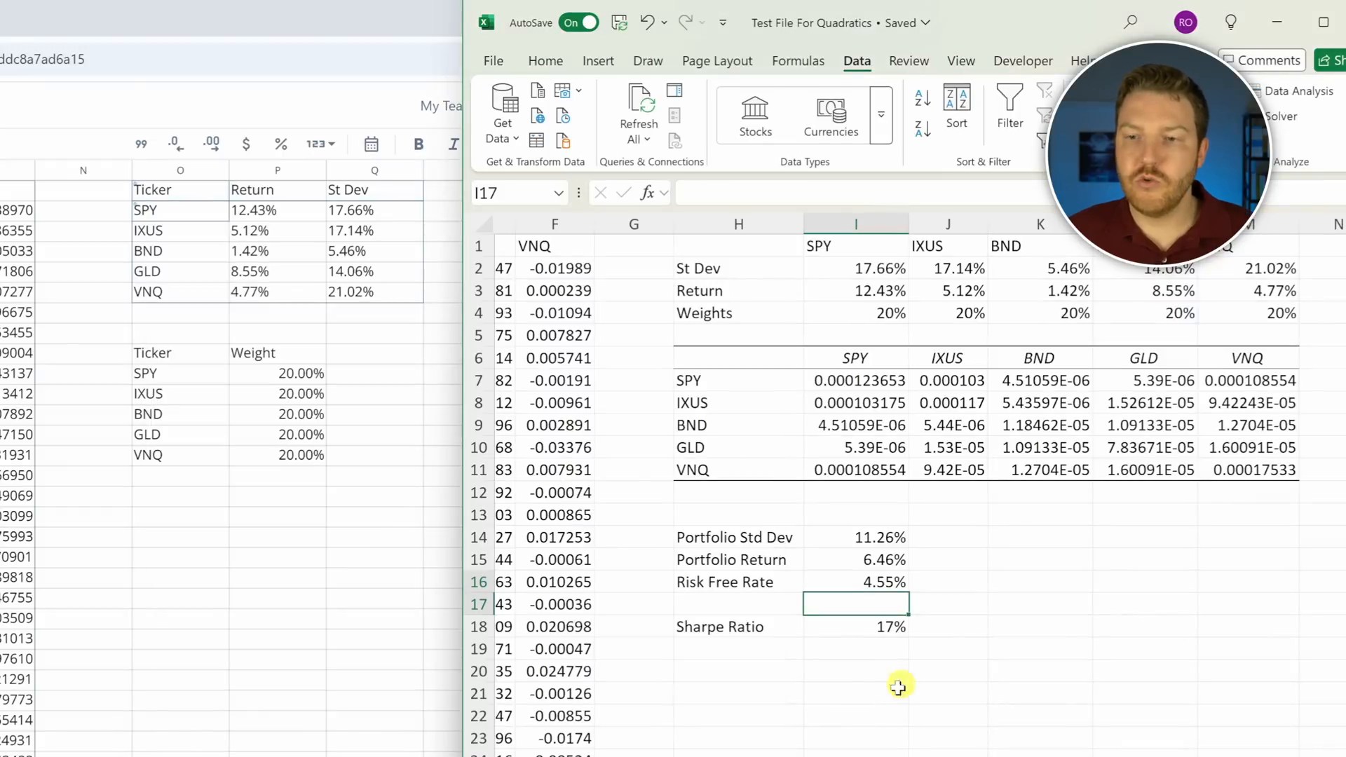
click(943, 646)
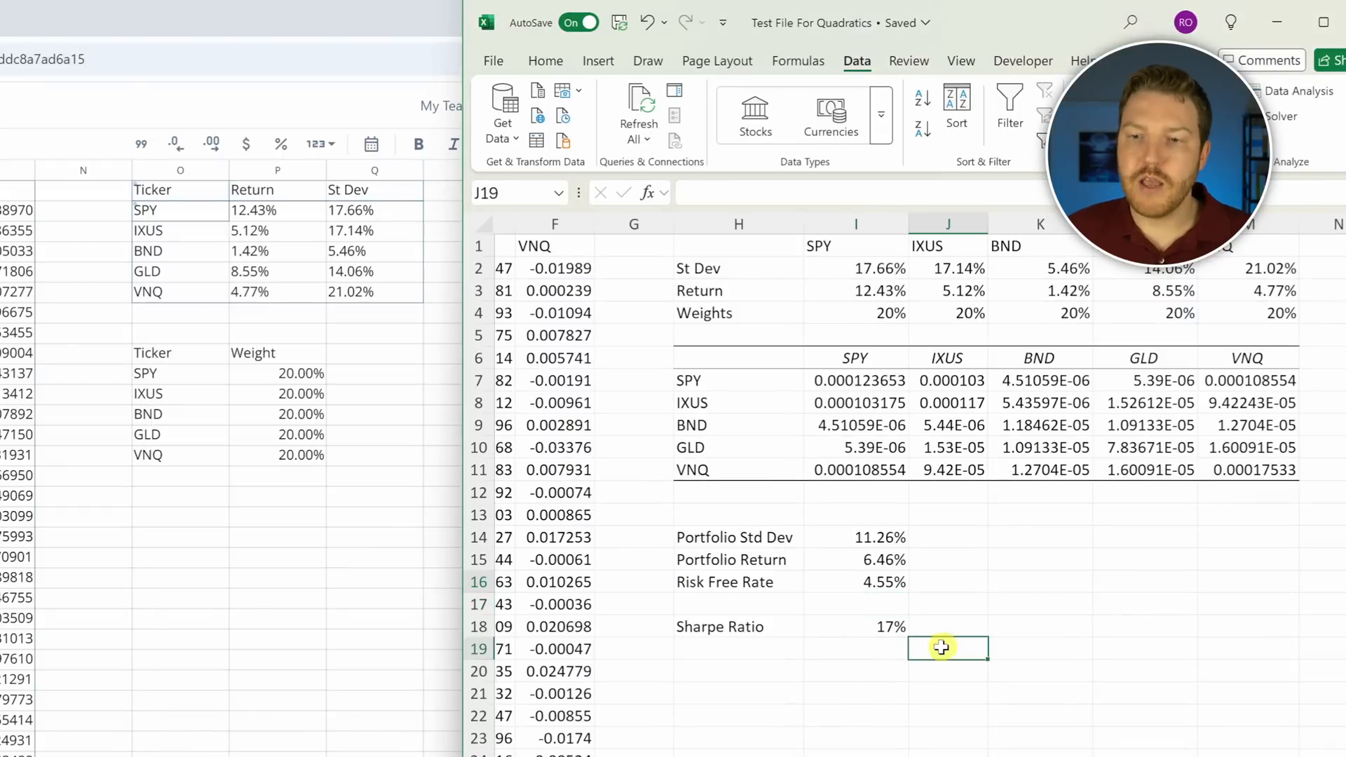
click(889, 630)
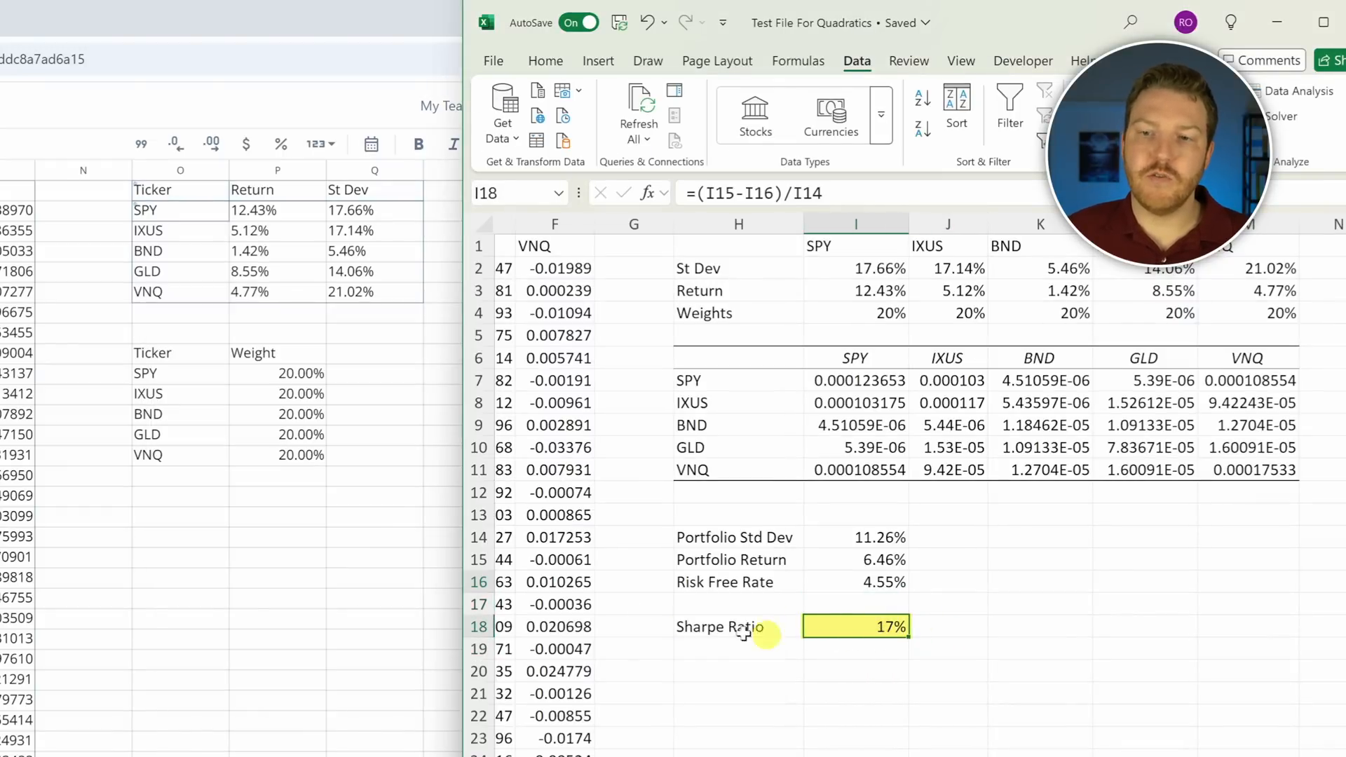
click(291, 498)
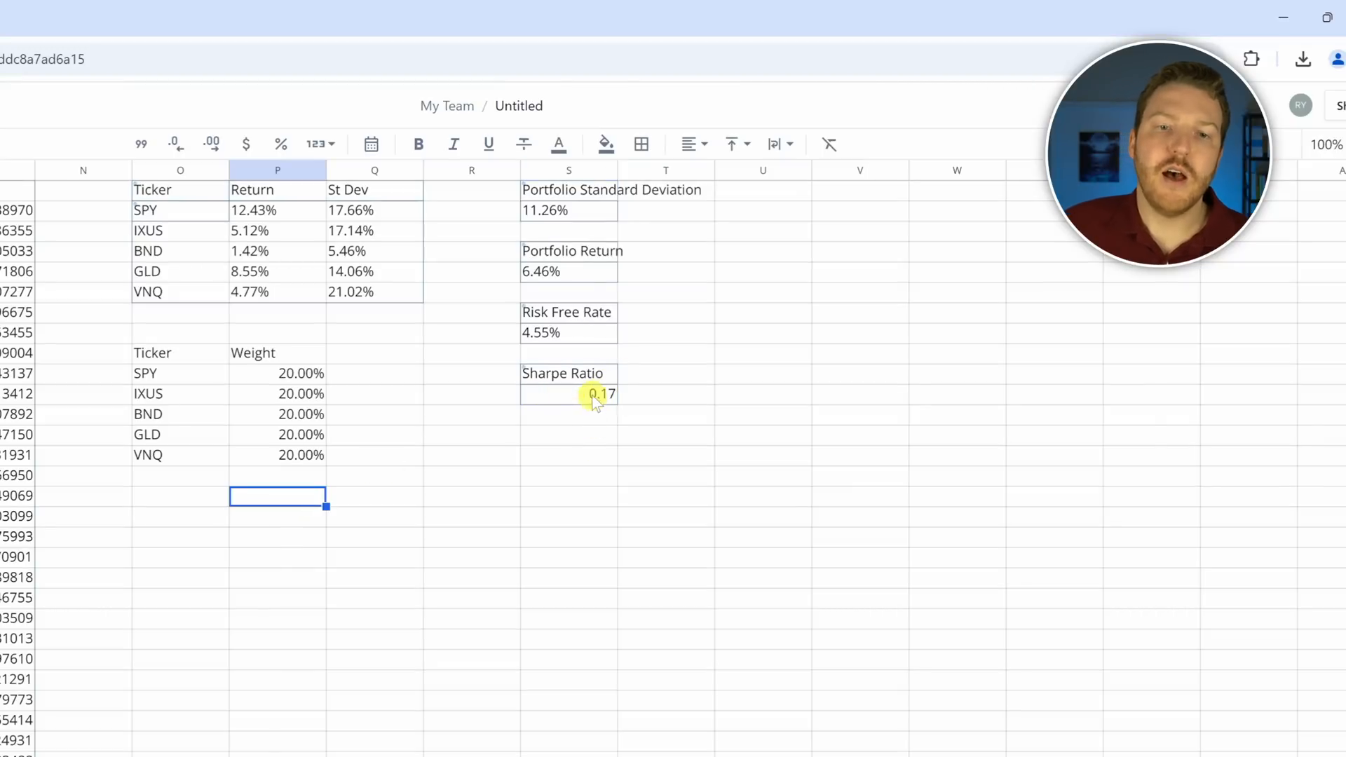
Step: Review the portfolio standard deviation, return, risk-free rate and Sharpe ratio outputs in S1:S11
drag(593, 402, 593, 375)
click(559, 433)
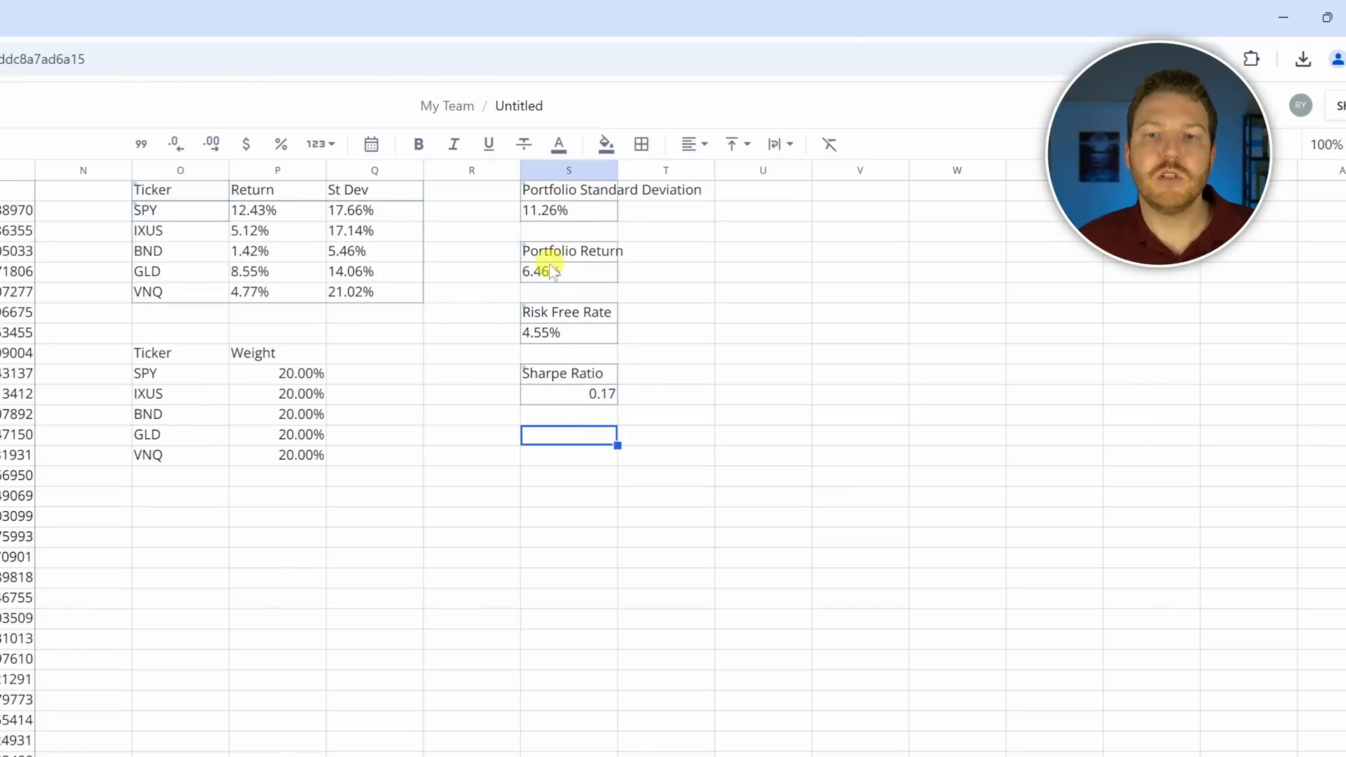
drag(559, 252, 574, 412)
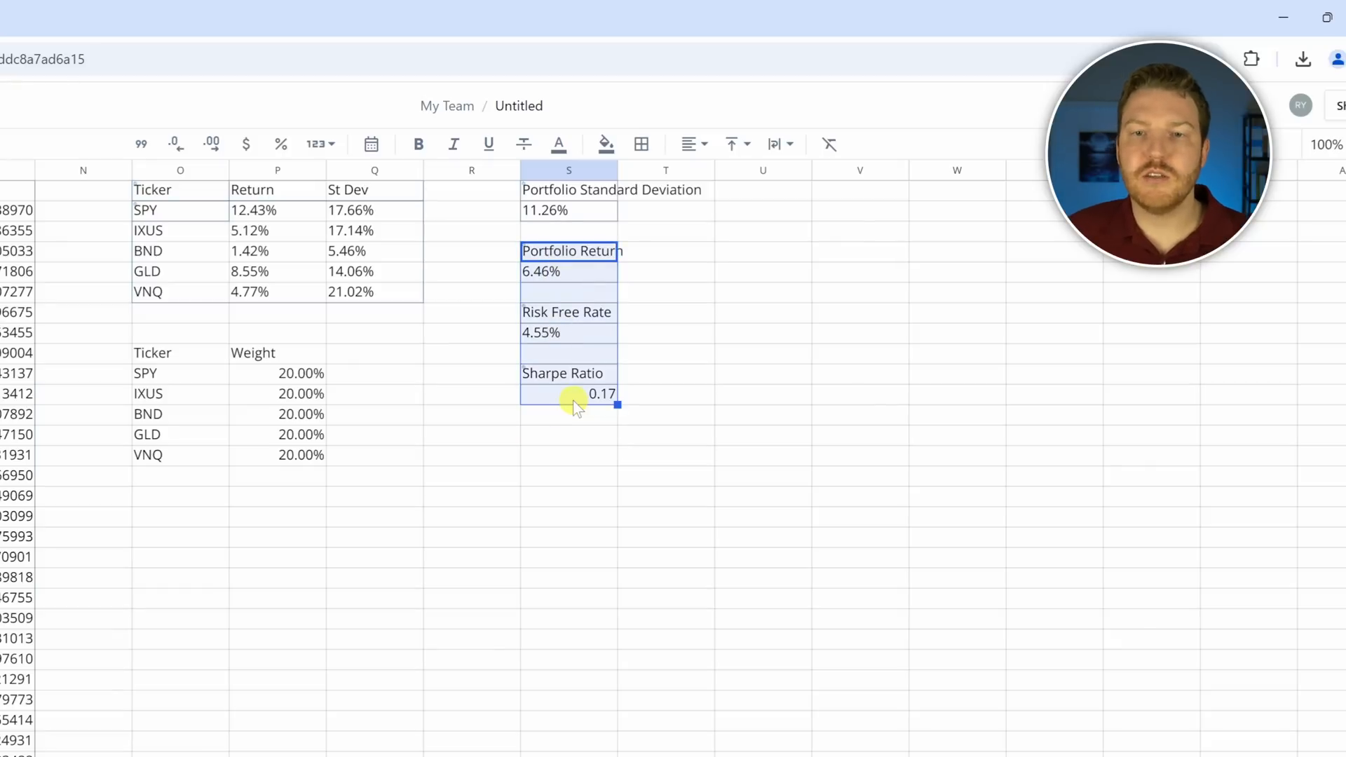
drag(567, 190, 565, 394)
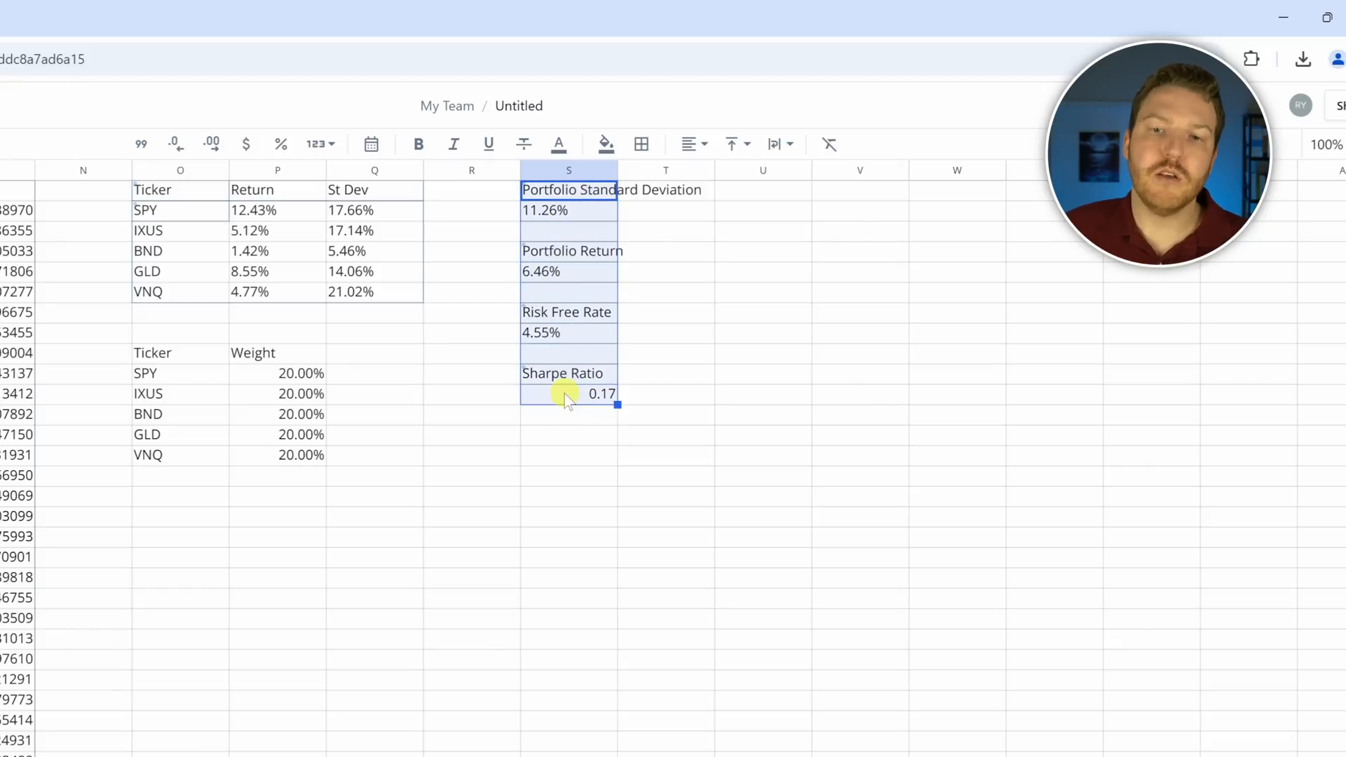
click(411, 475)
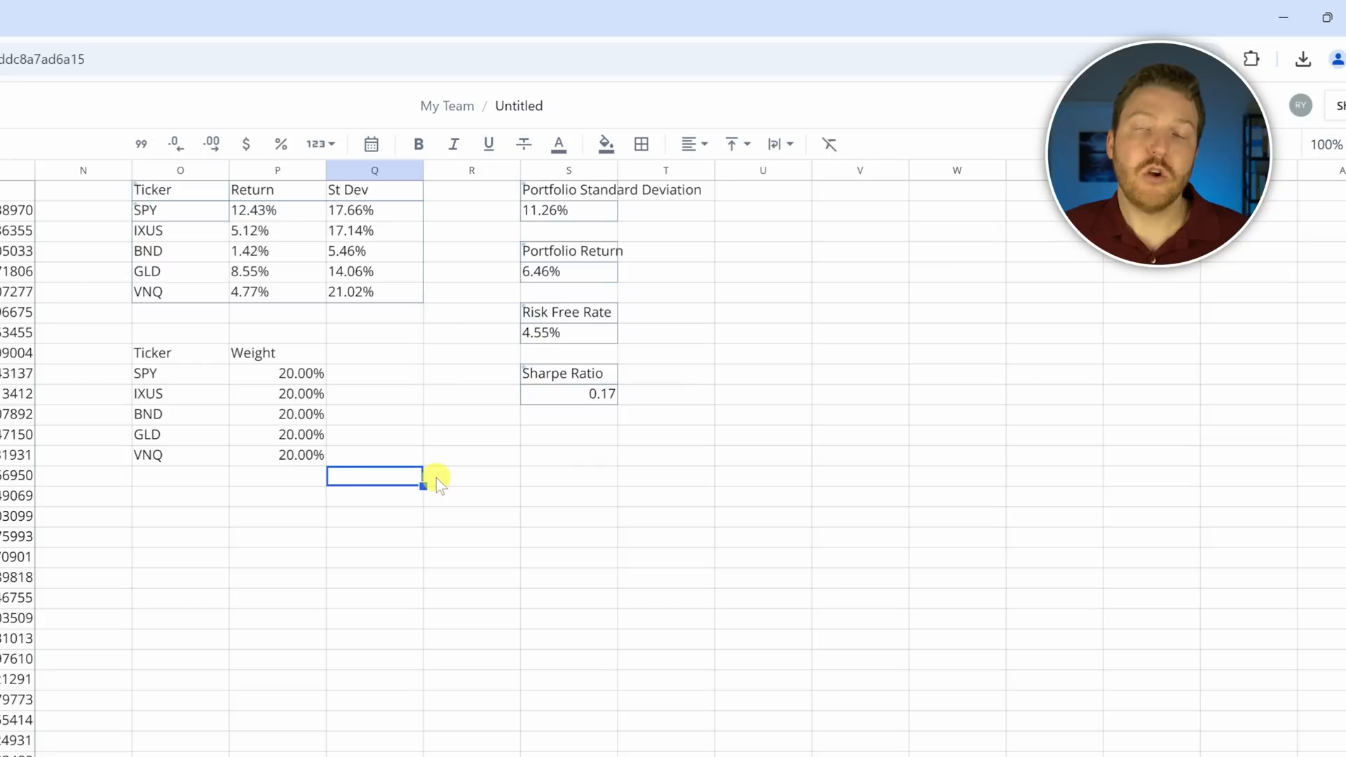
click(753, 455)
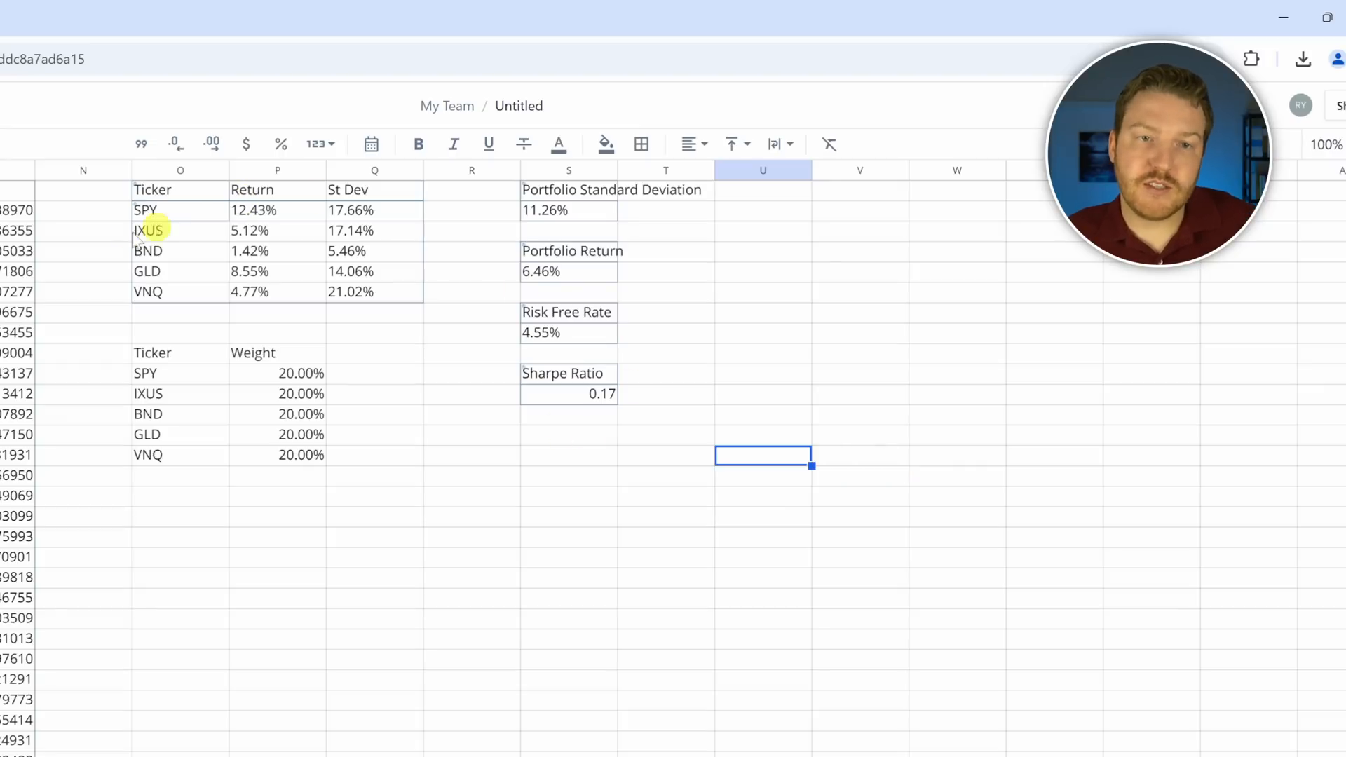
Step: Review the ticker returns and standard deviations in O2:Q6, the weights in P10:P14, and the Sharpe Ratio in S10:S11
drag(162, 214, 358, 293)
drag(306, 373, 317, 457)
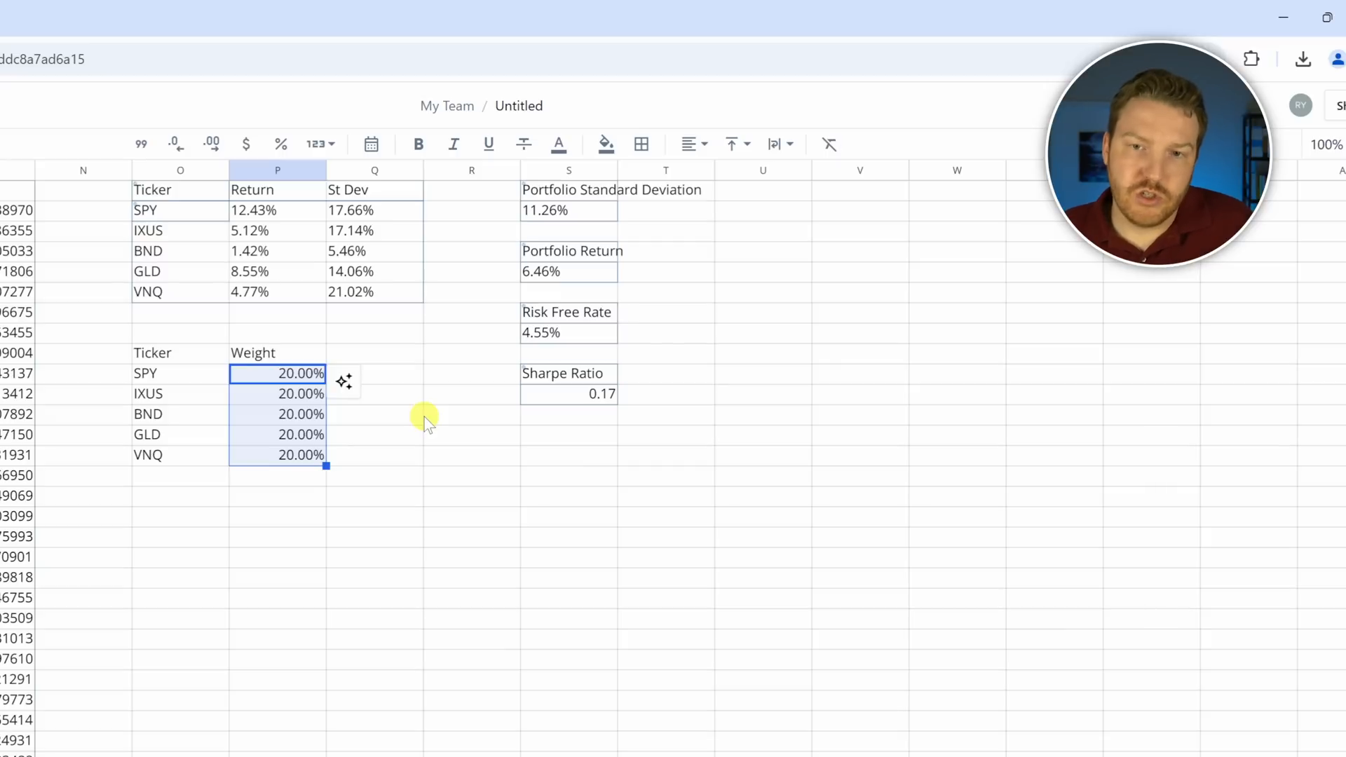
drag(558, 373, 553, 395)
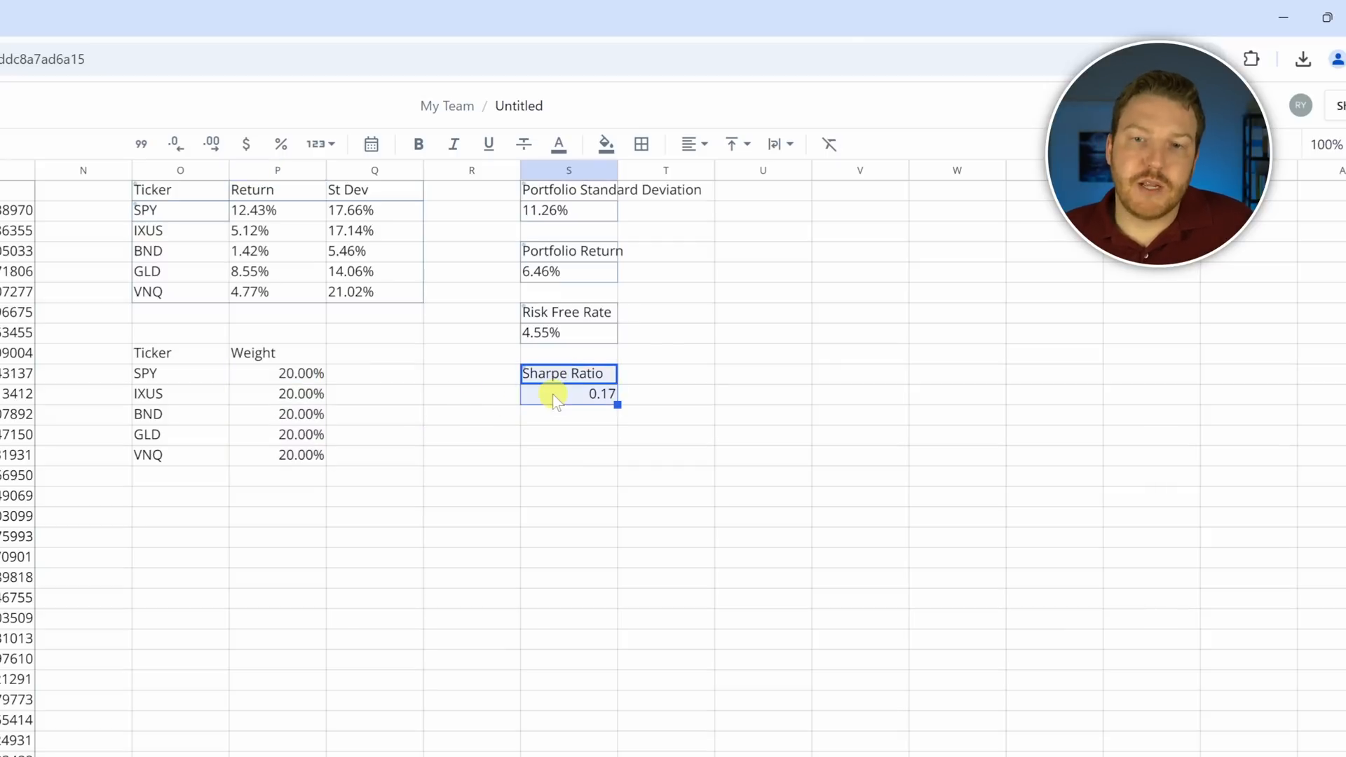
Step: Switch to the Word document "AI Portfolio Optimization Prompts" and examine the Optimal Portfolio prompt, including its Sharpe ratio objective and weight constraints
click(484, 435)
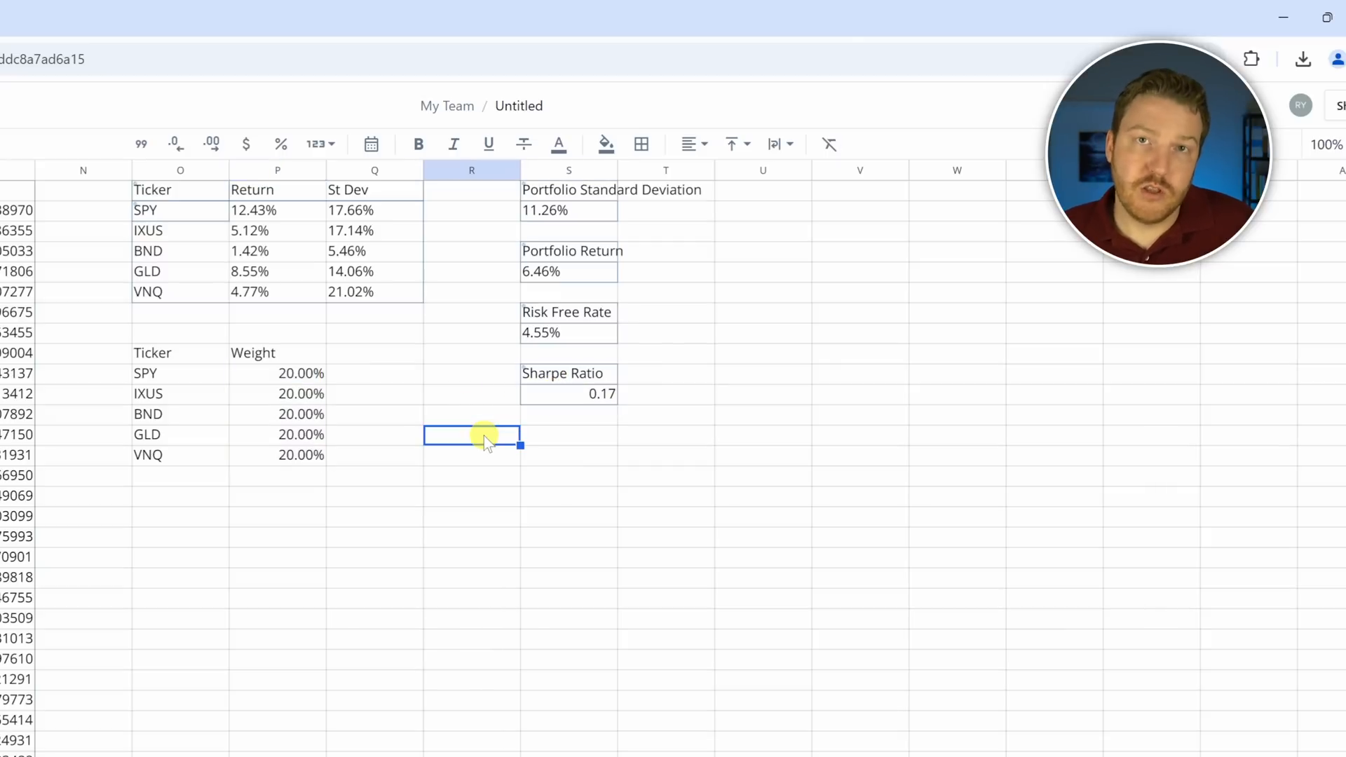
click(371, 482)
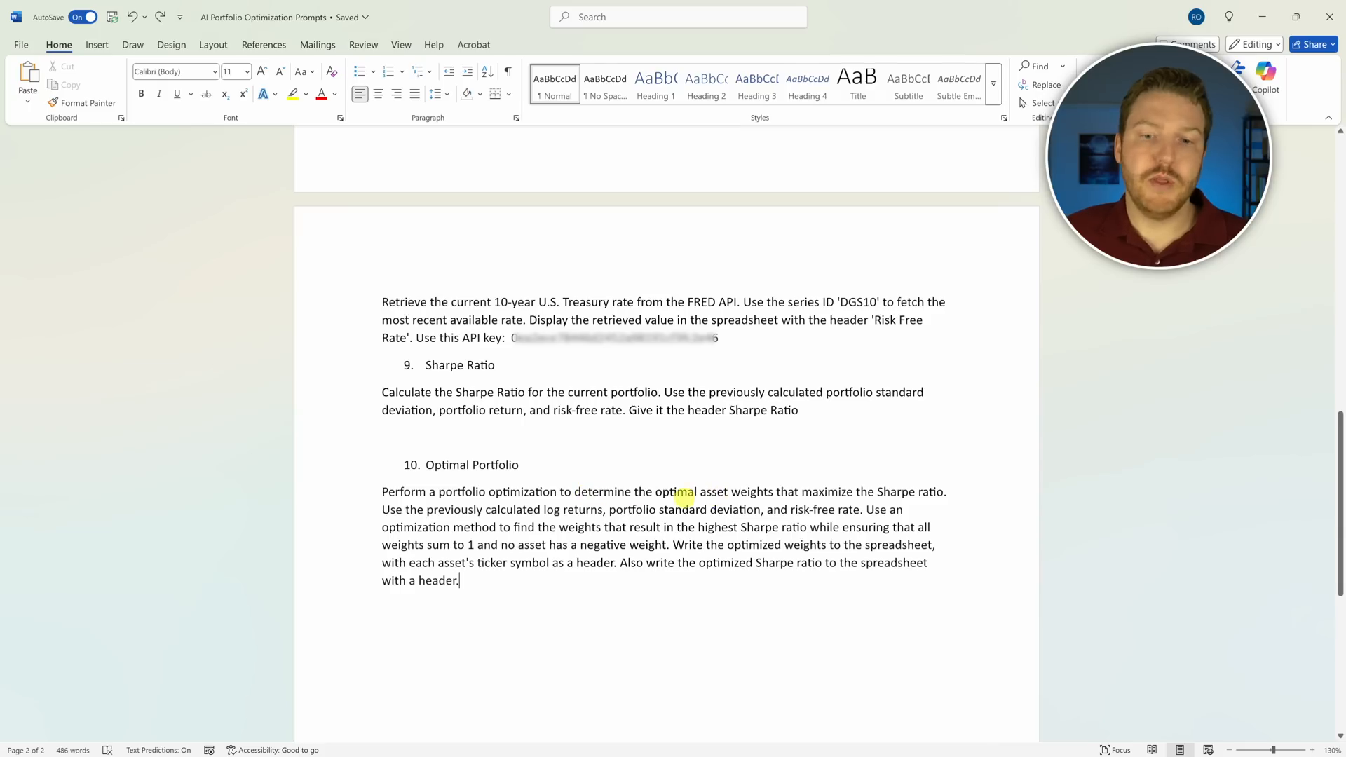
drag(655, 492, 801, 492)
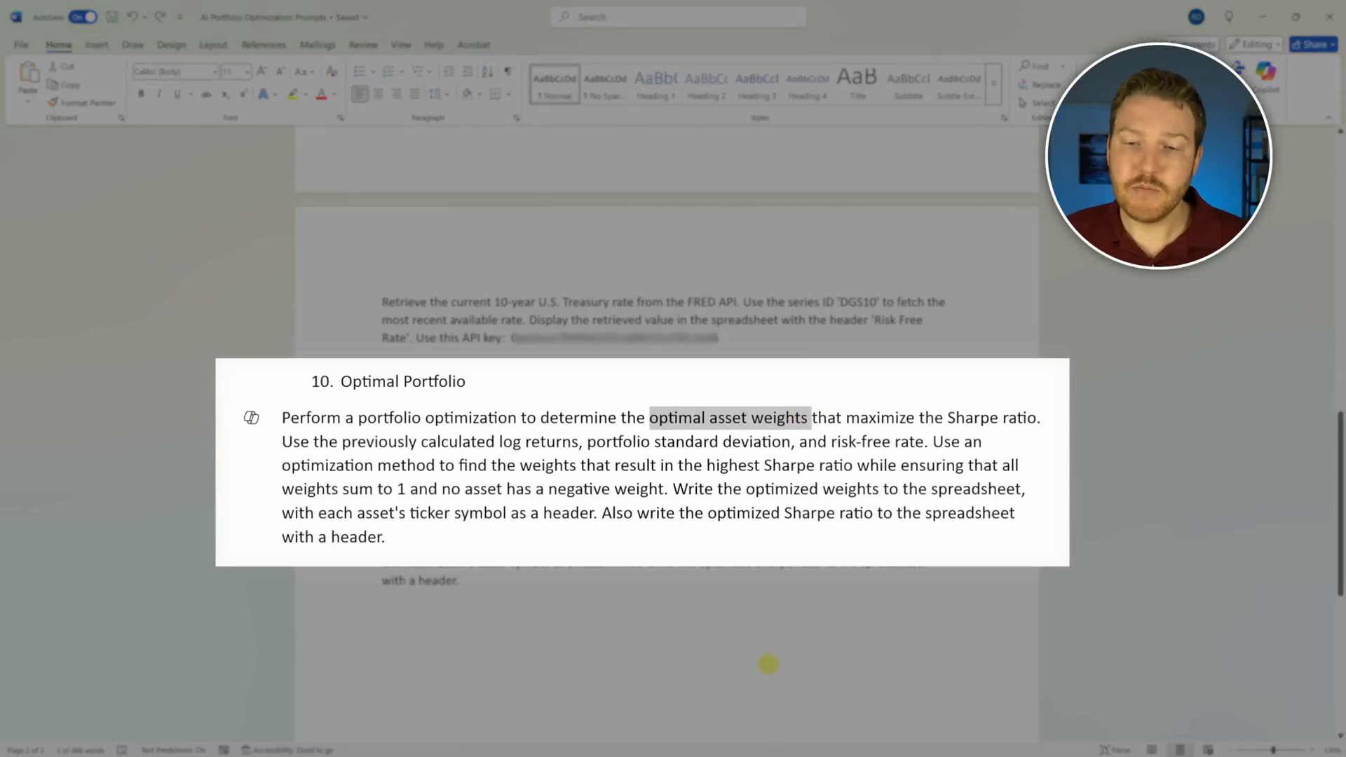
drag(778, 492, 944, 491)
click(511, 591)
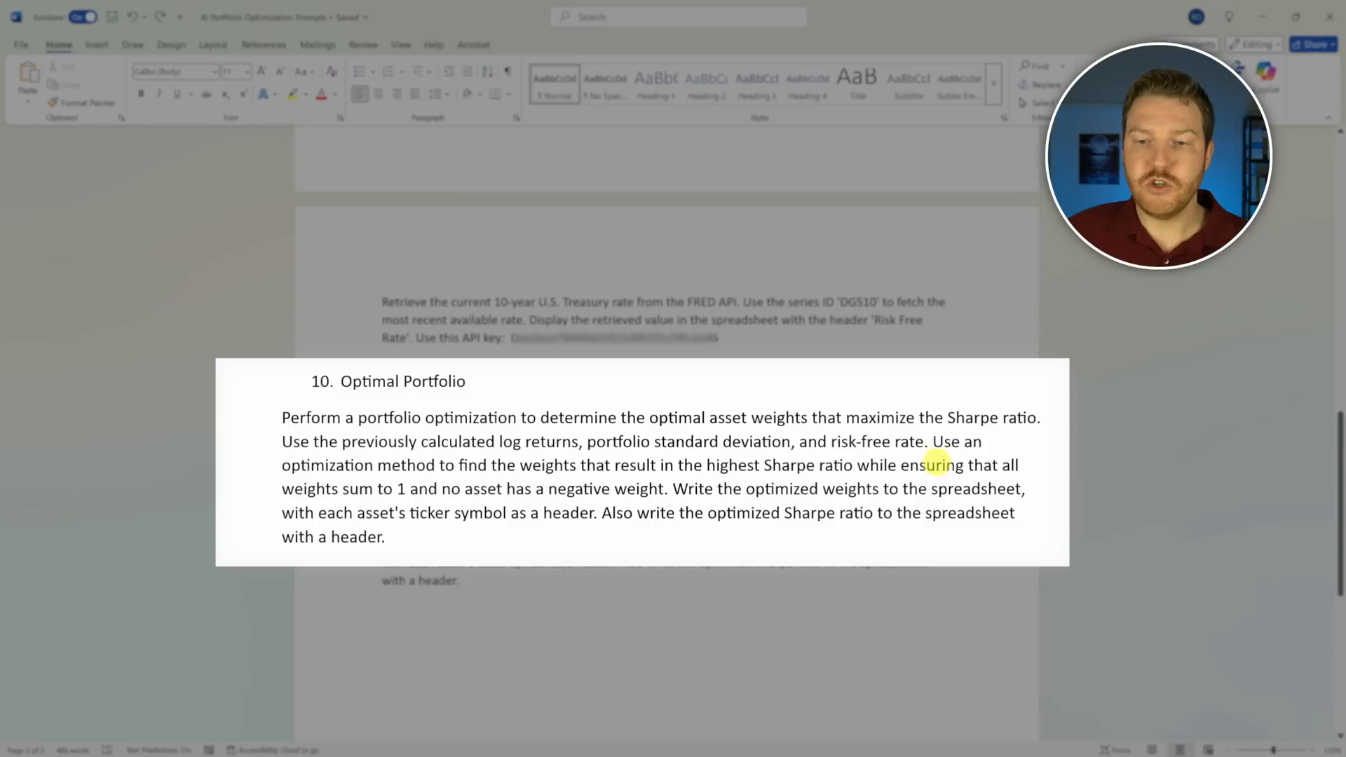
drag(403, 489, 345, 491)
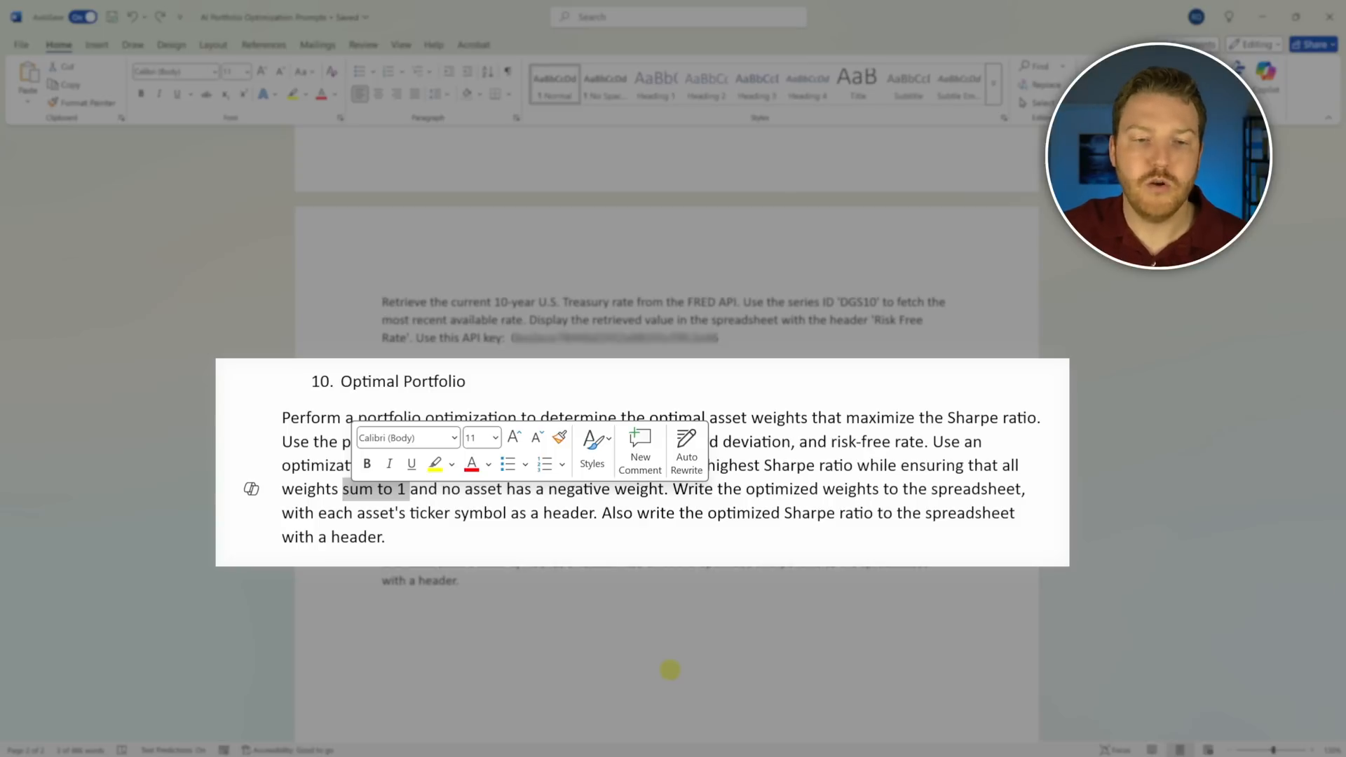
click(494, 512)
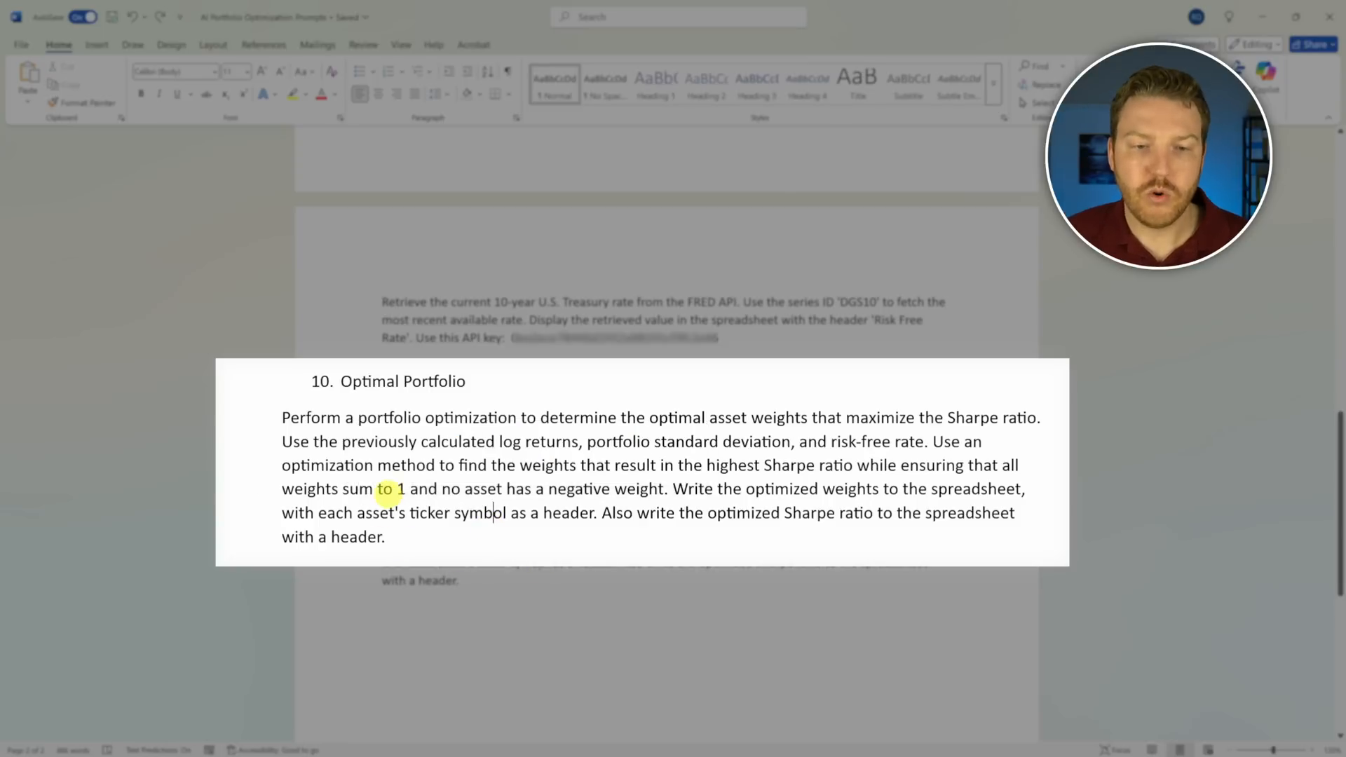
drag(410, 489, 343, 490)
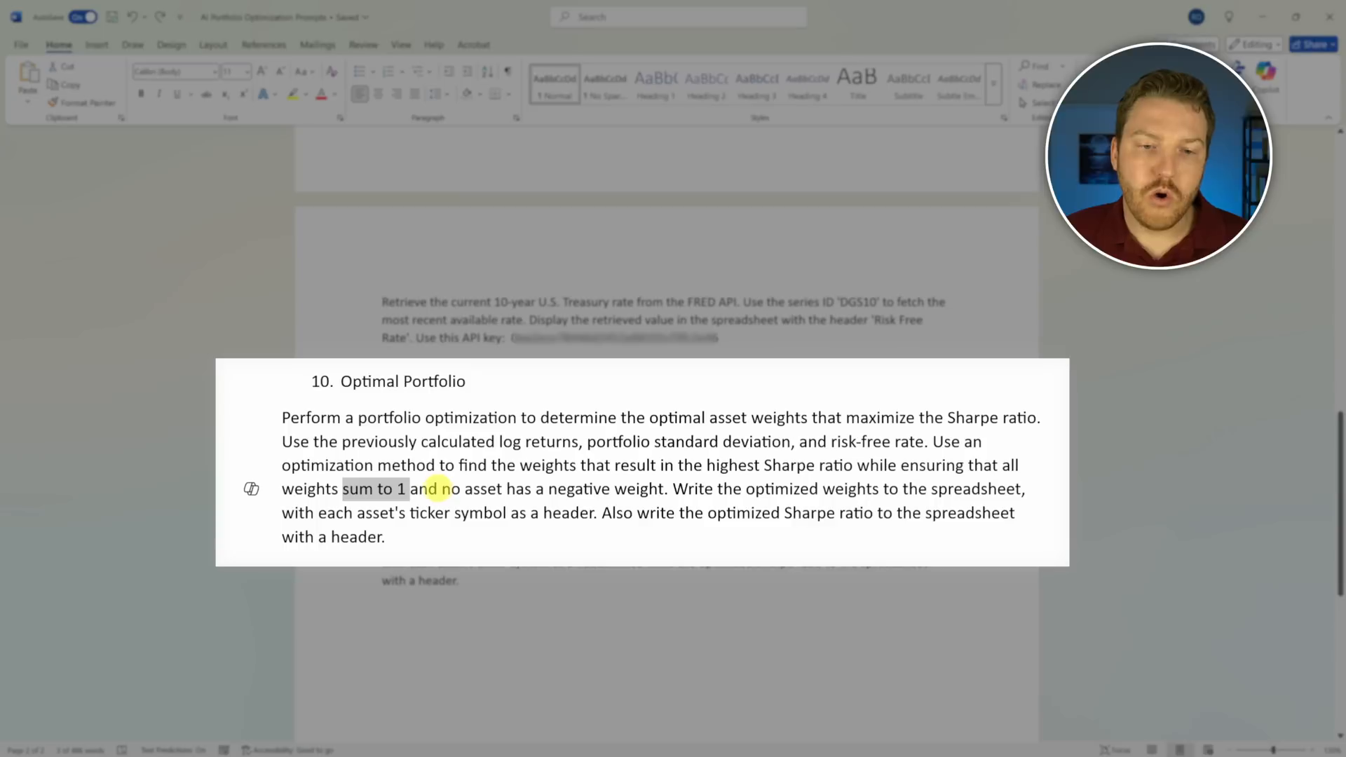
click(439, 488)
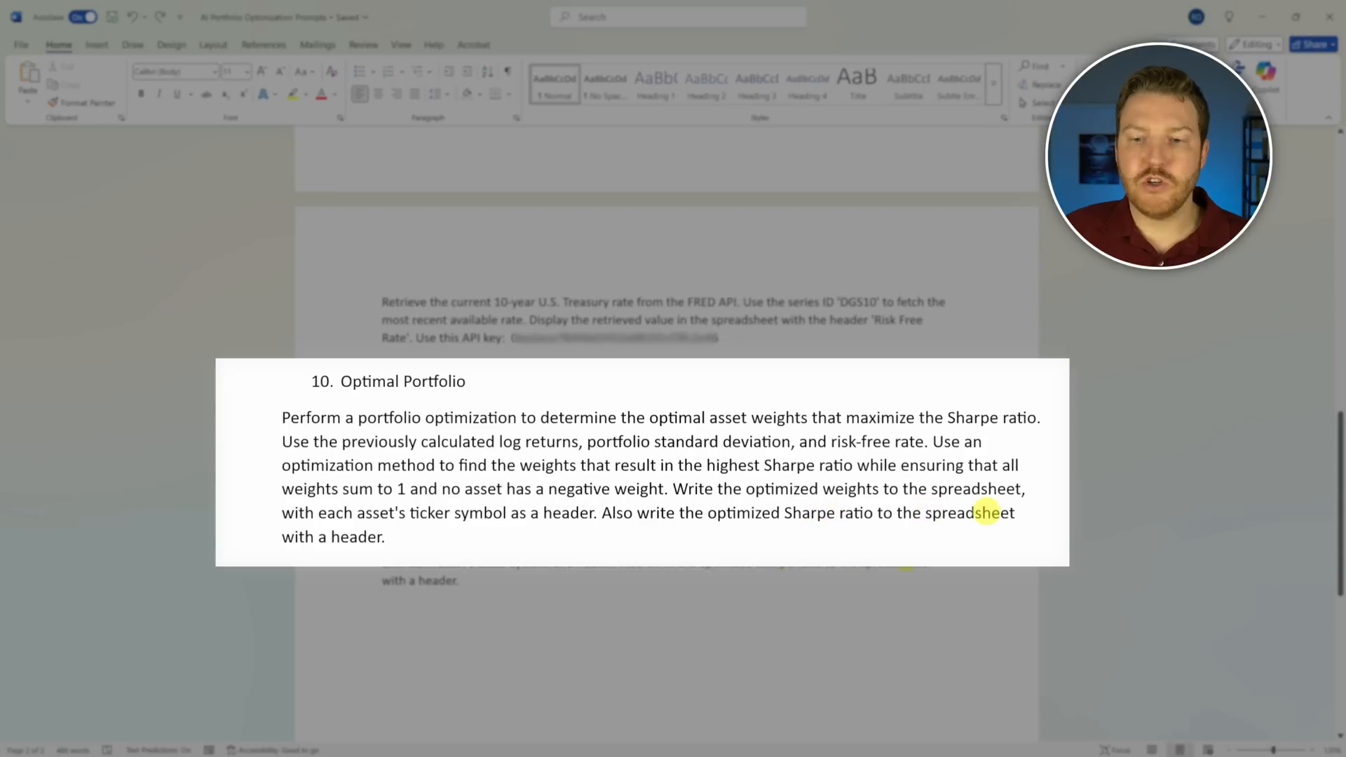
Step: Copy the Optimal Portfolio prompt from Word, replace the Sharpe Ratio prompt in Quadratic's sheet chat with it, and submit it to the AI
drag(423, 539, 280, 416)
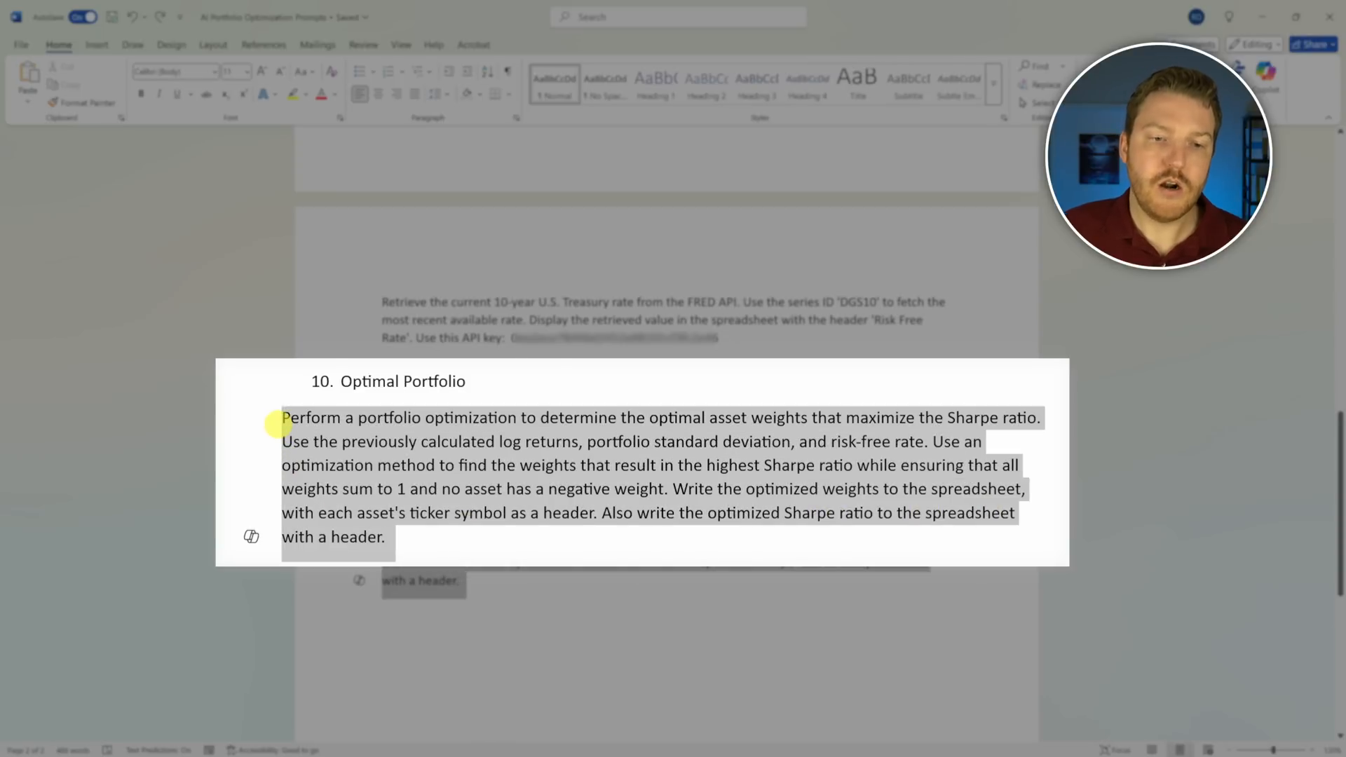
key(ctrl+c)
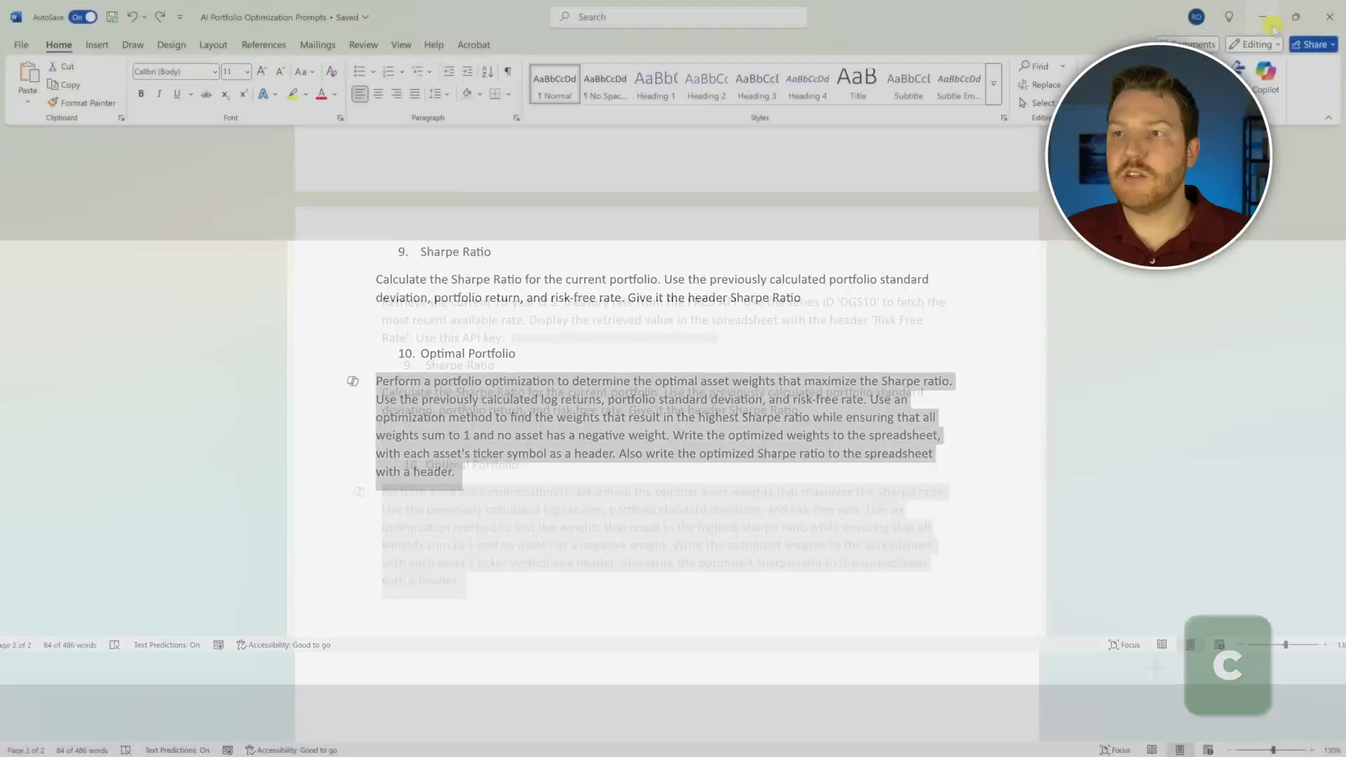
click(1270, 21)
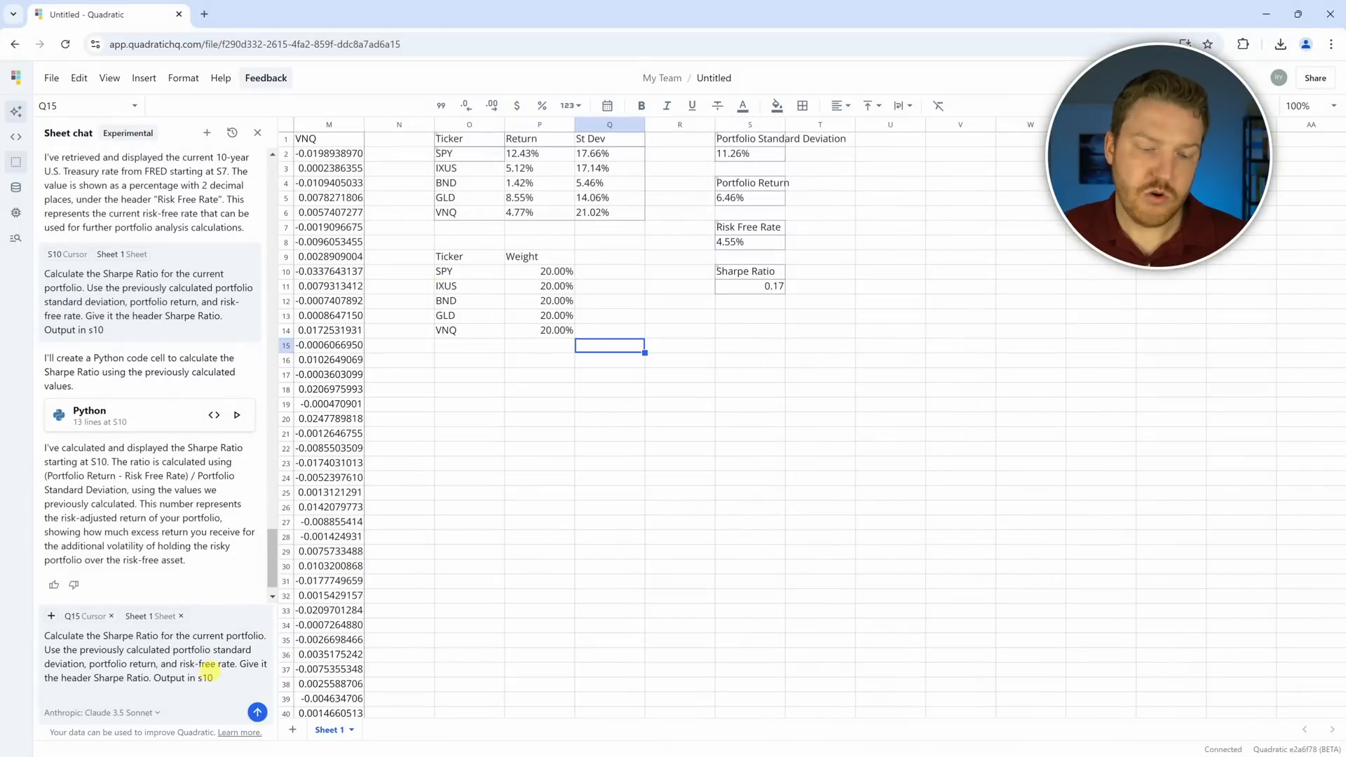
key(ctrl+a)
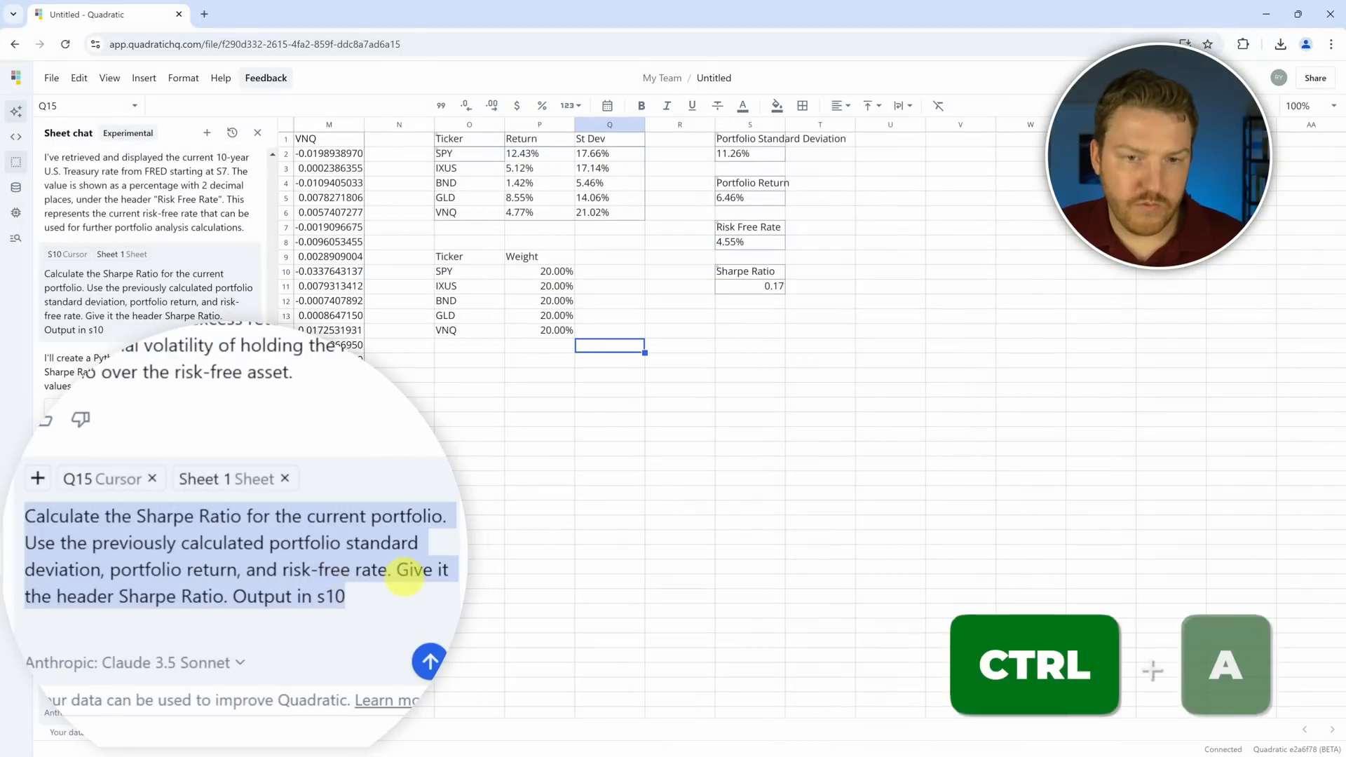
key(ctrl+v)
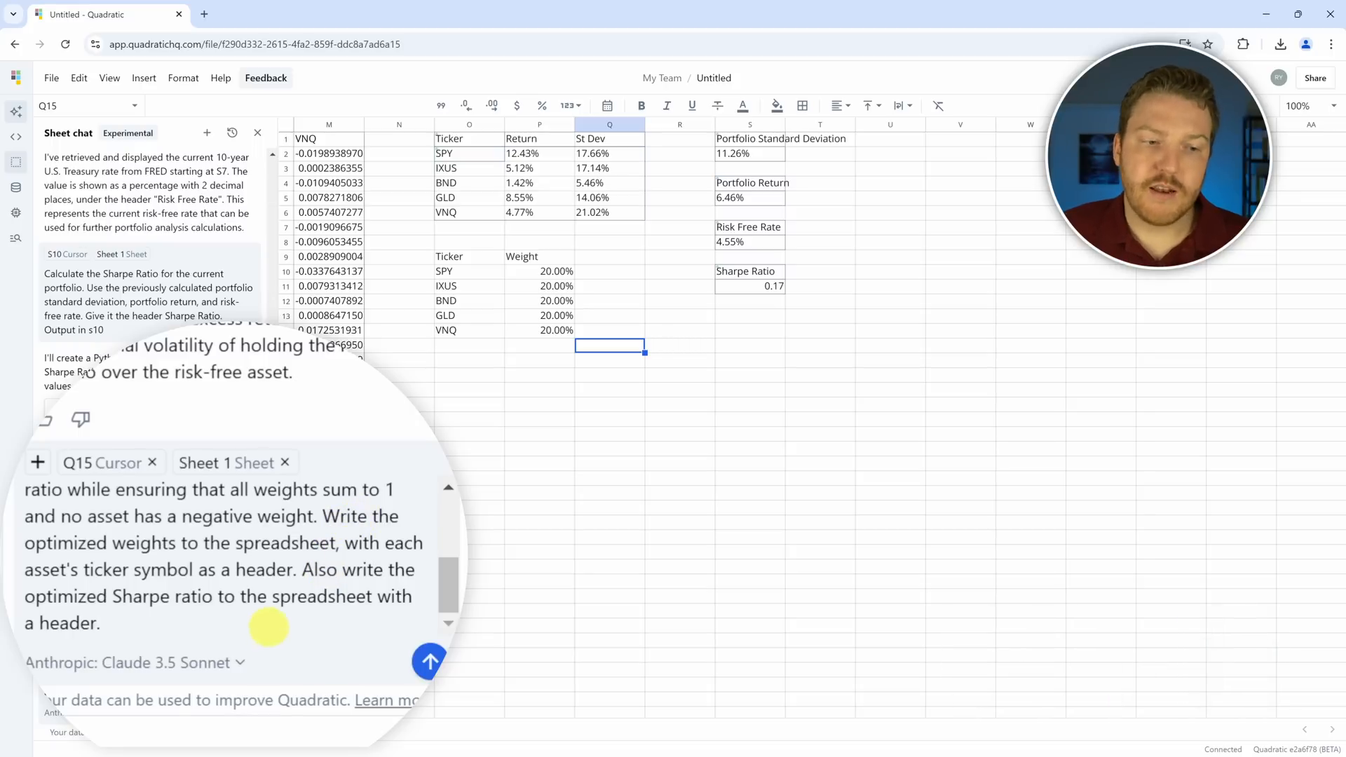
click(258, 712)
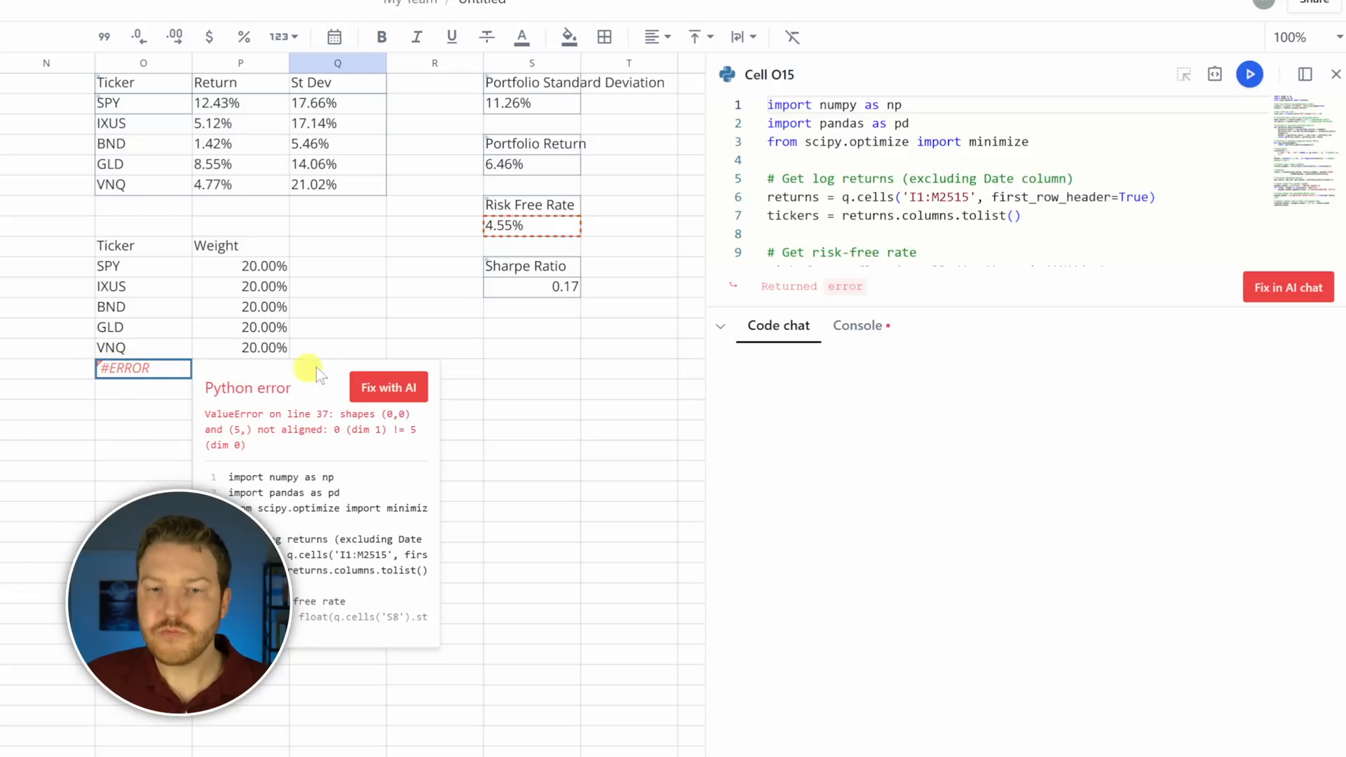
Step: Have the AI fix the Python code error in cell O15 in two rounds, accepting the corrected code each time
click(383, 393)
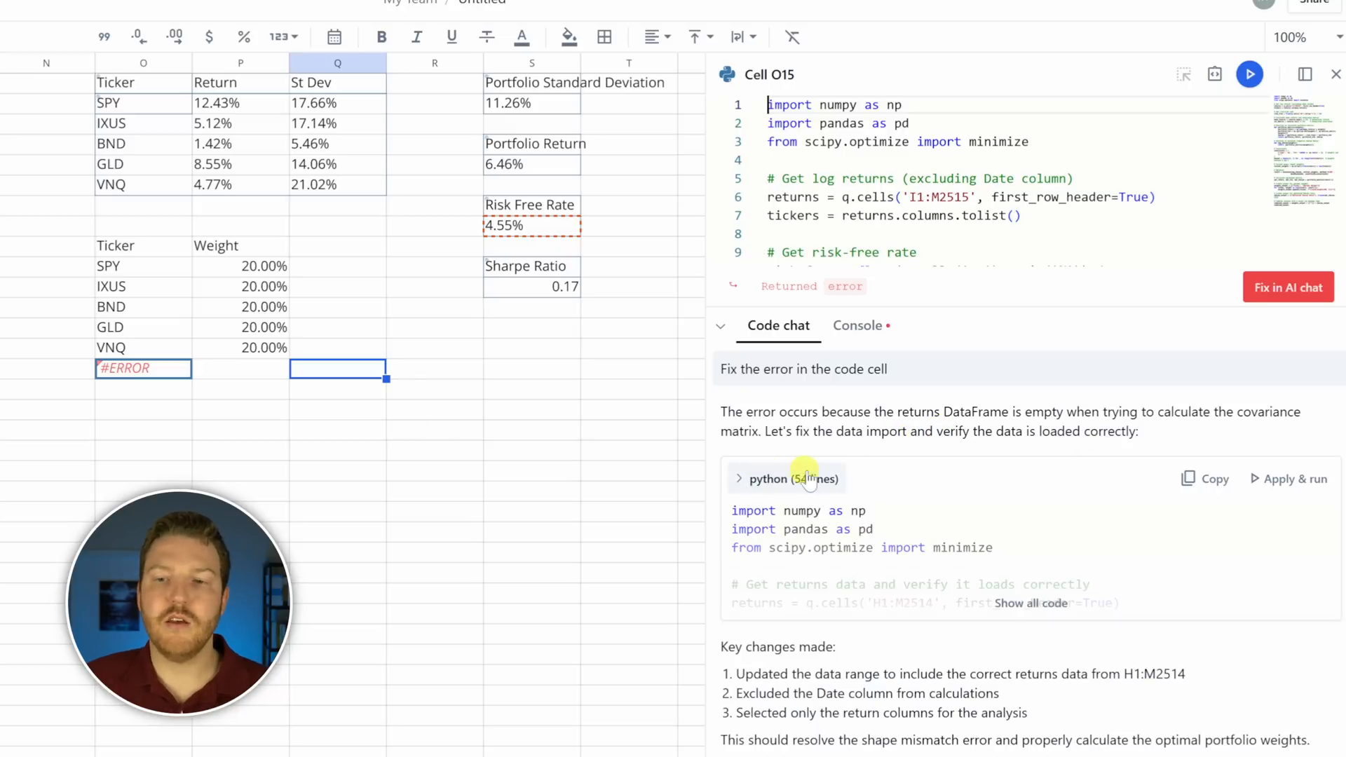
click(1303, 485)
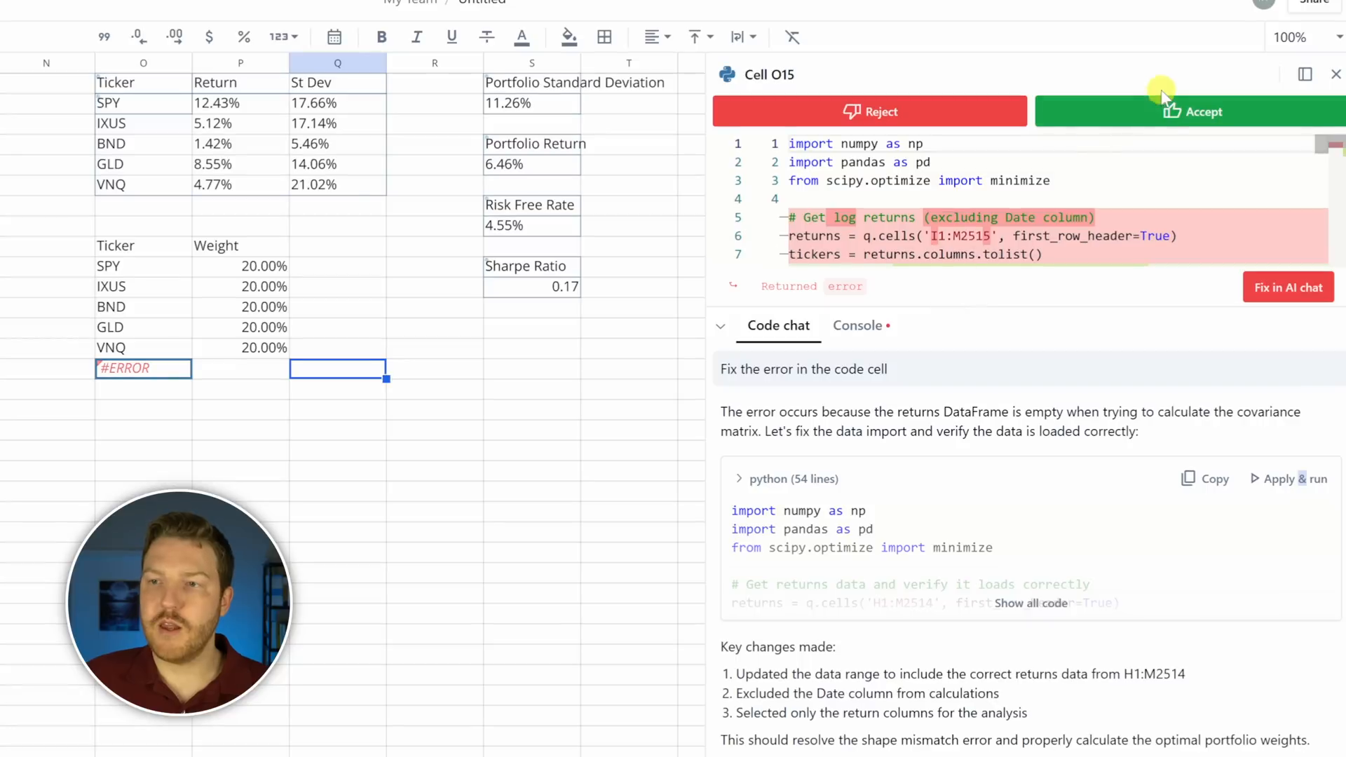
click(1176, 116)
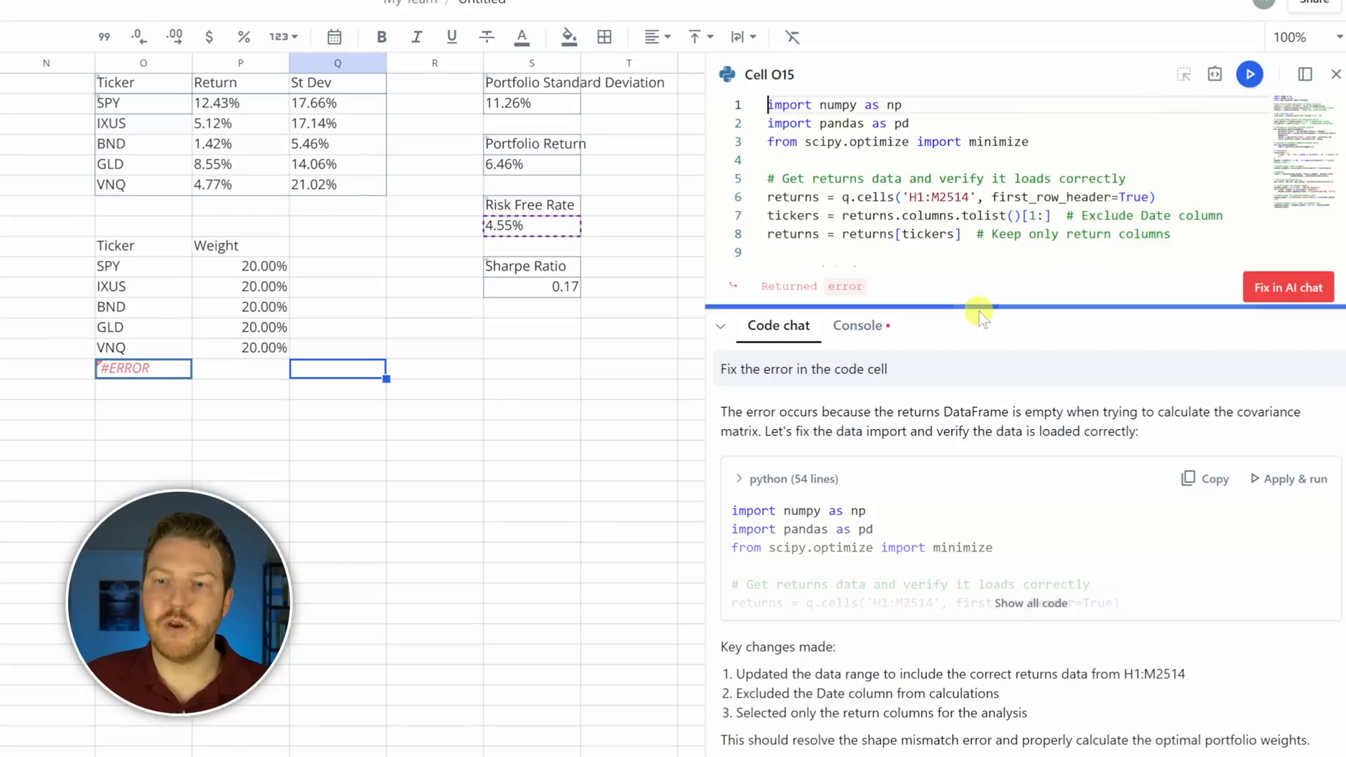
click(1267, 300)
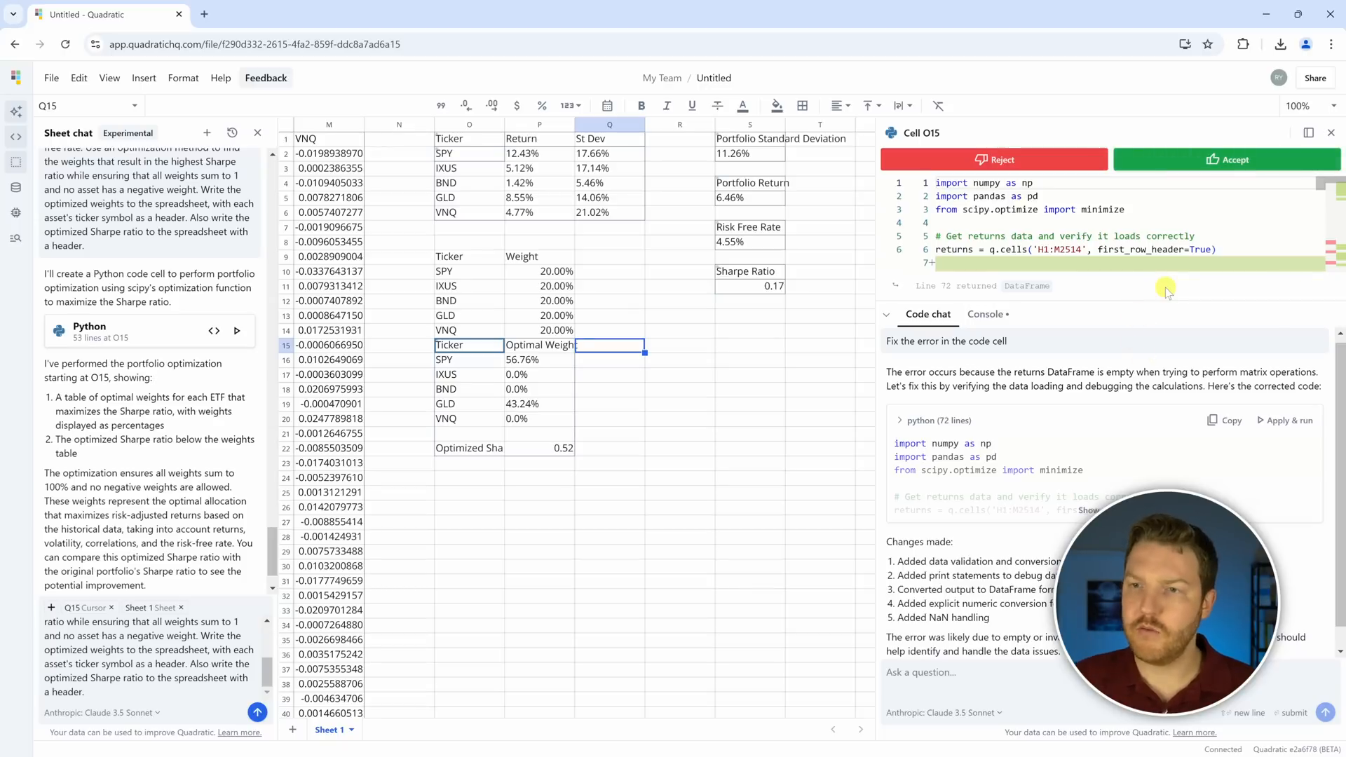
click(1221, 161)
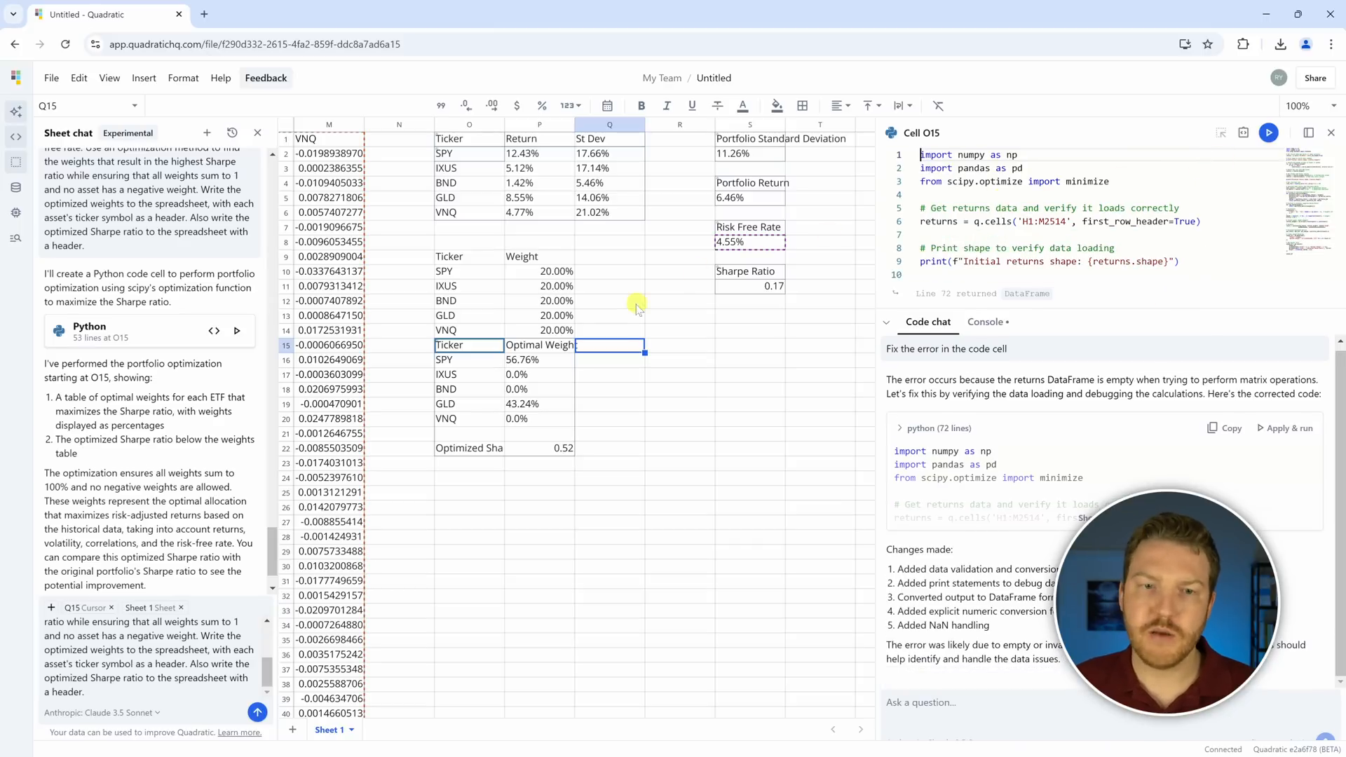
Step: Review the optimal weights in O15:P20 and the optimized Sharpe ratio in row 22, and close the code editor
click(474, 364)
drag(454, 347, 559, 421)
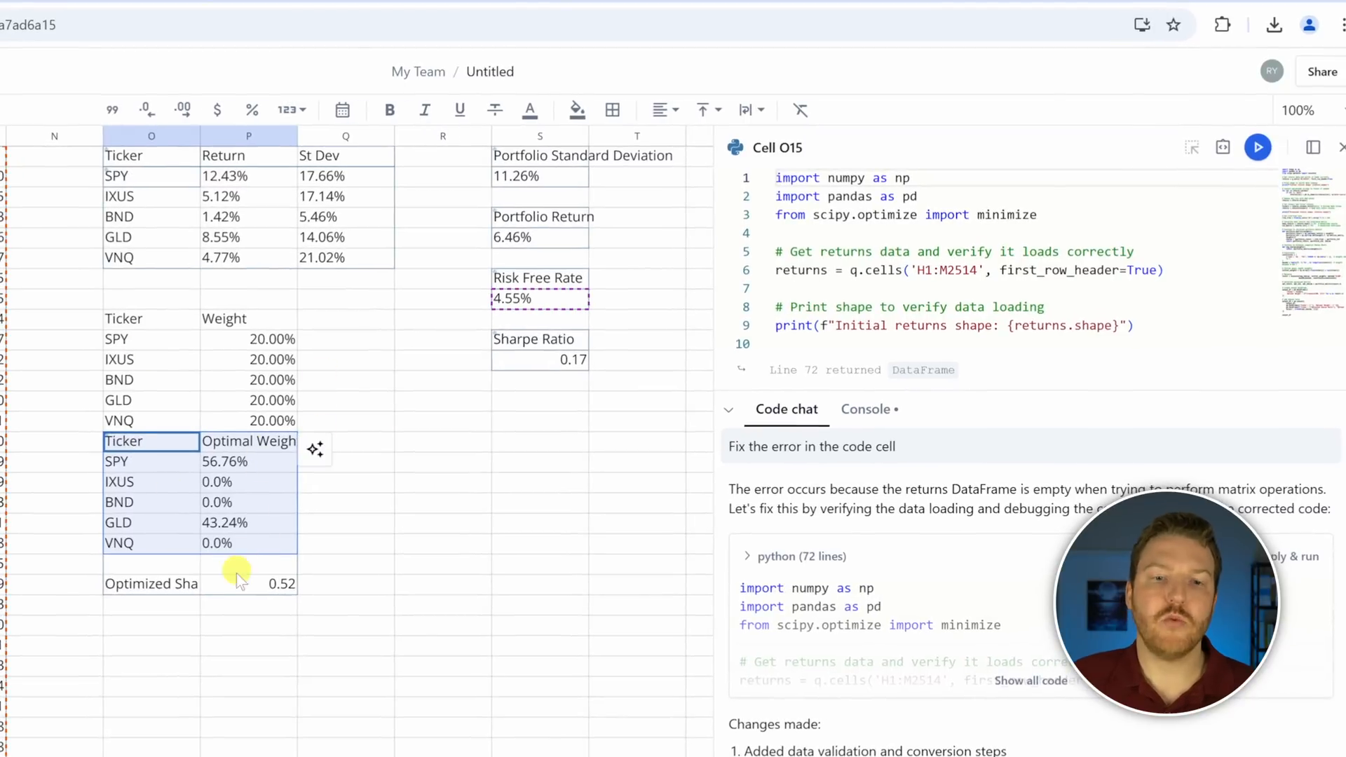
click(160, 590)
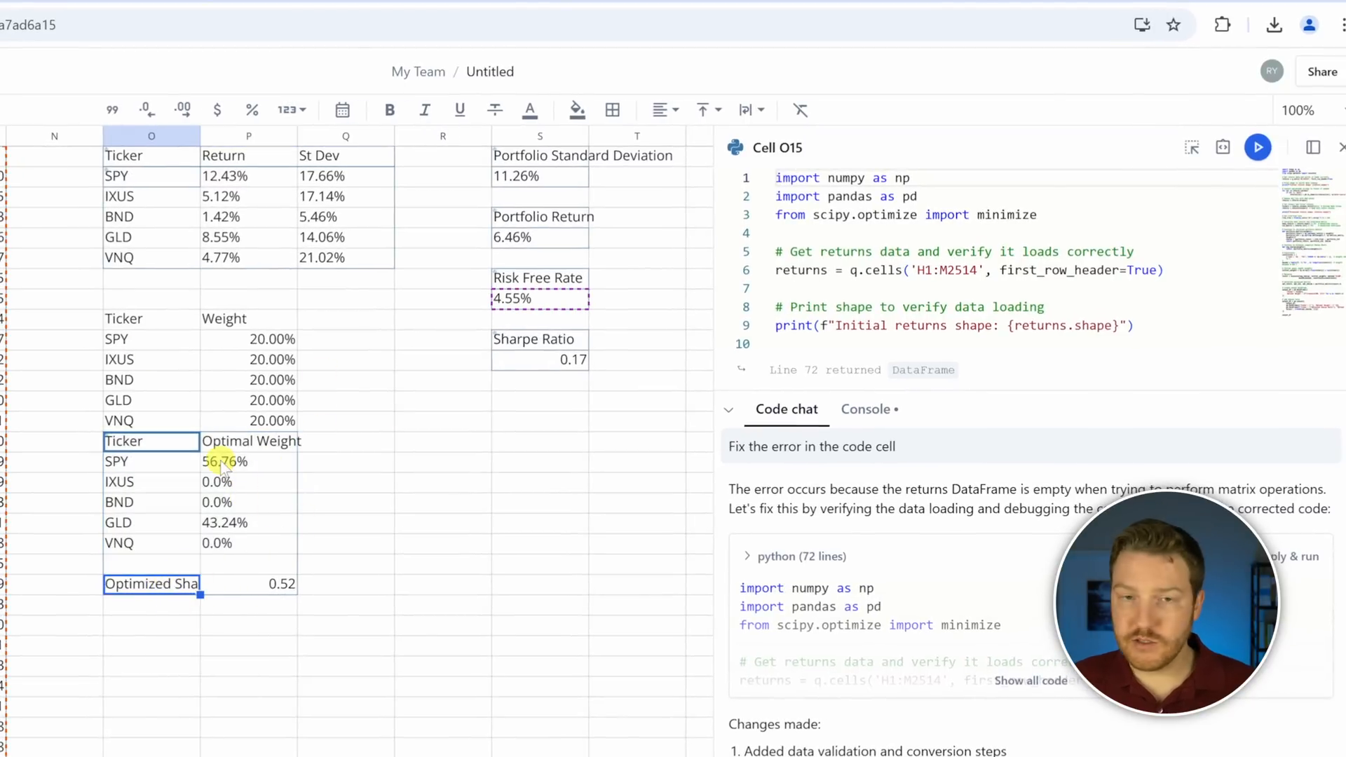
click(1340, 147)
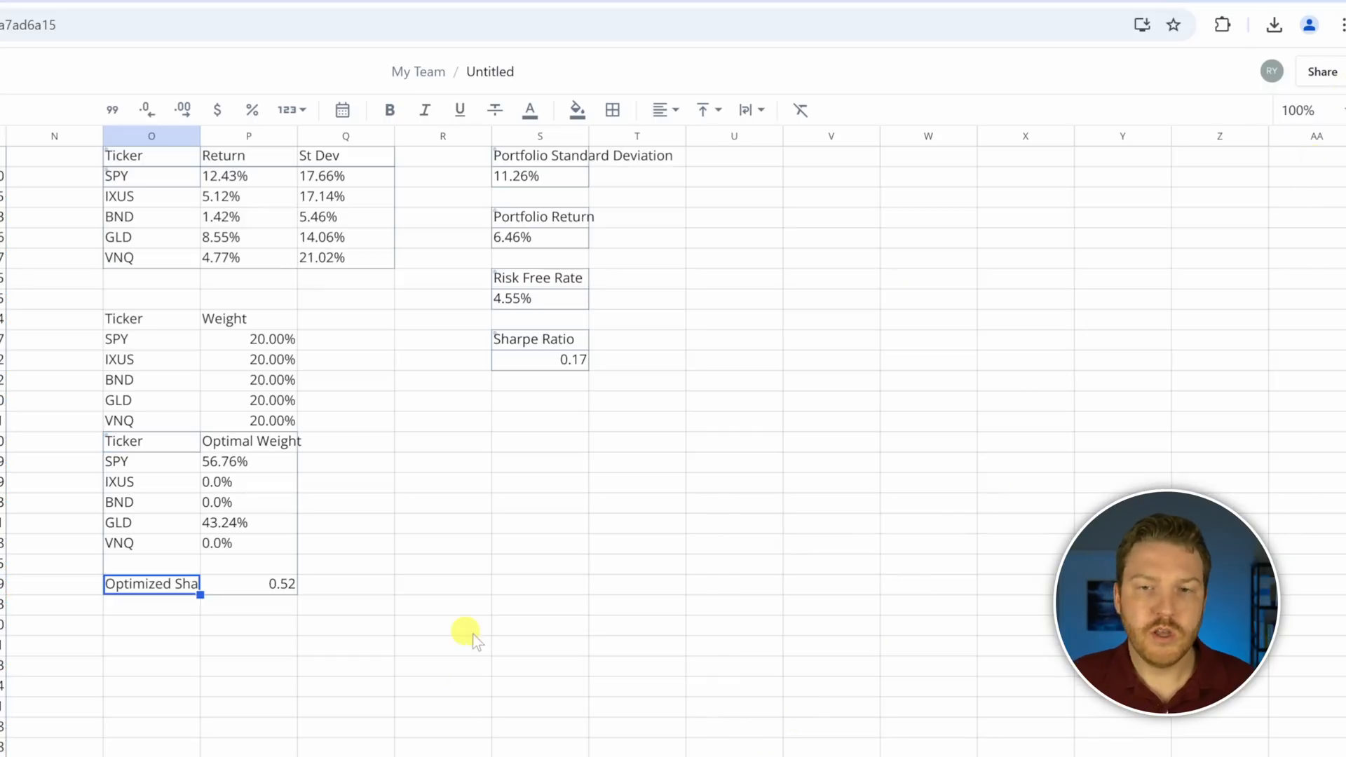
Step: Open the Excel workbook beside Quadratic to compare its weights in I4:M4 with the optimal weights starting at P16
key(super)
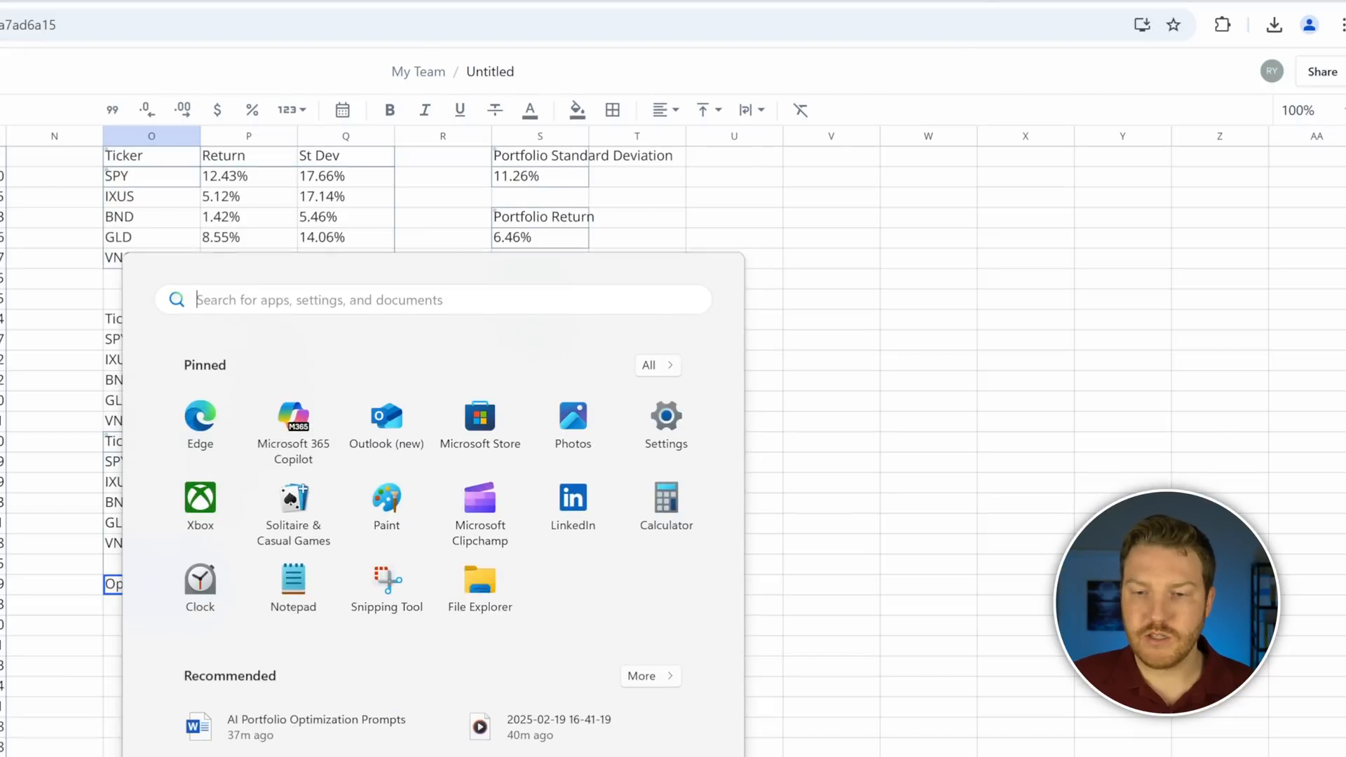
click(807, 756)
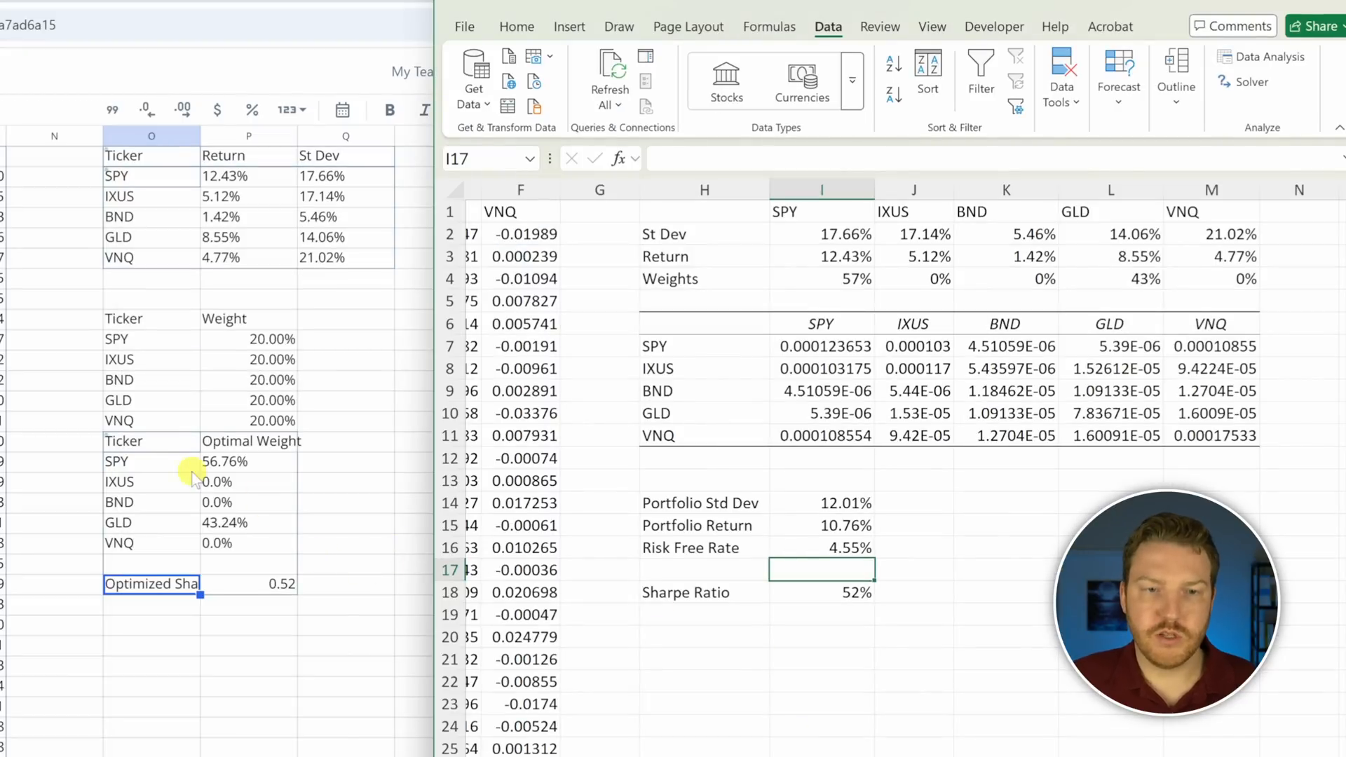
click(222, 464)
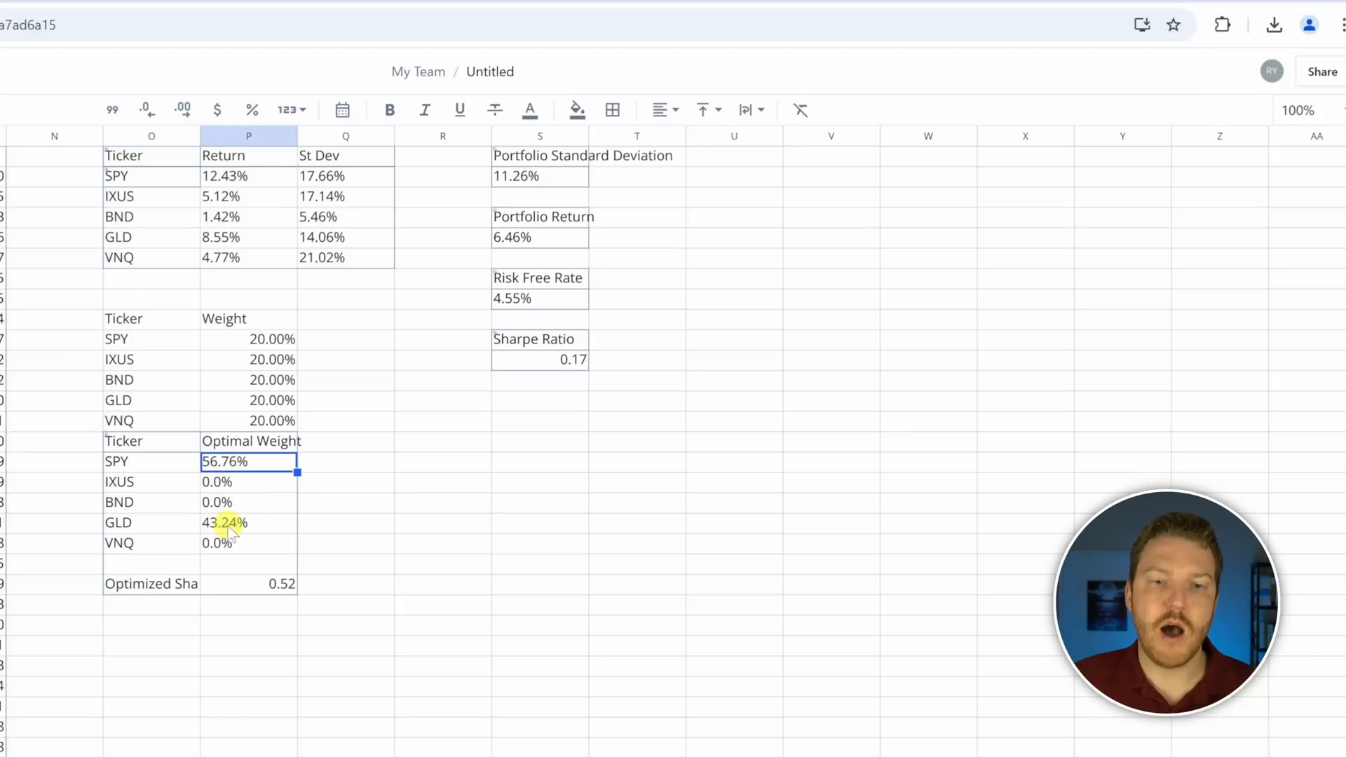
key(super)
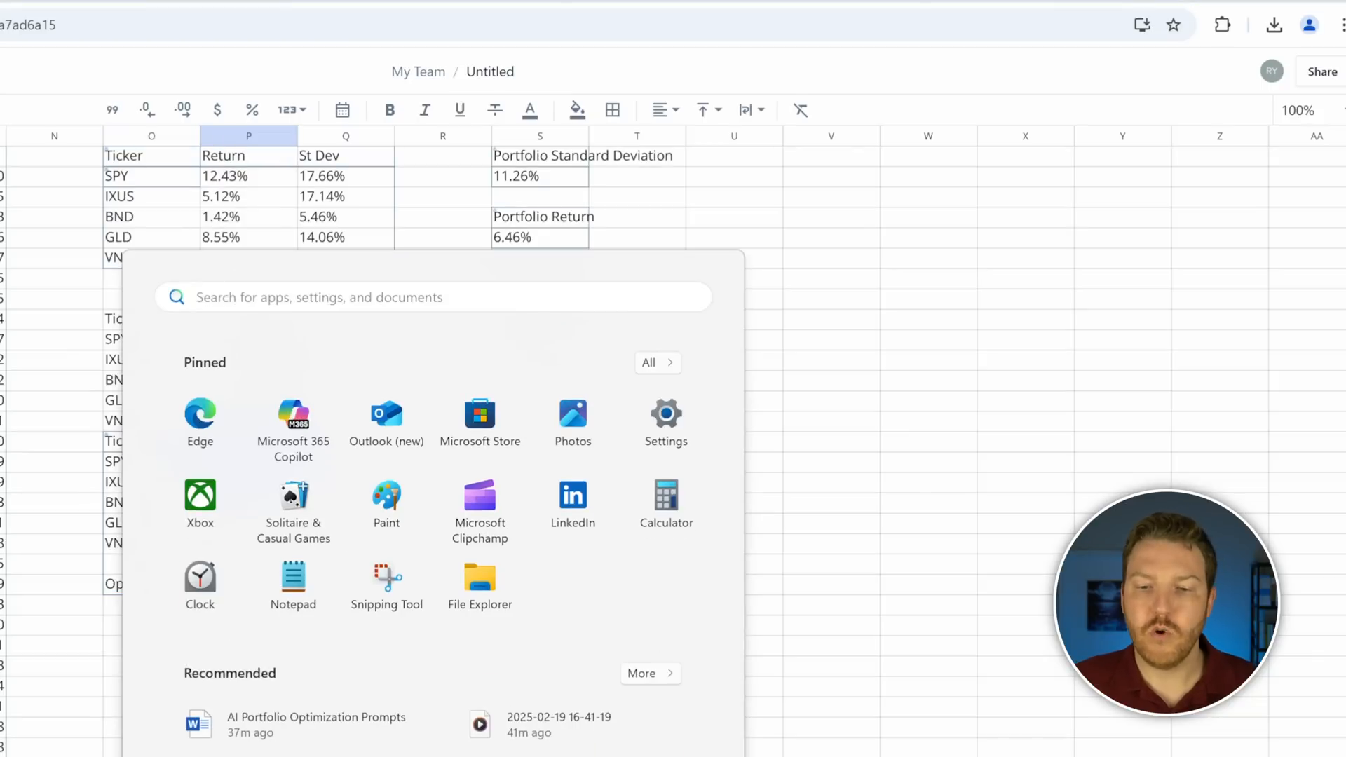
click(691, 756)
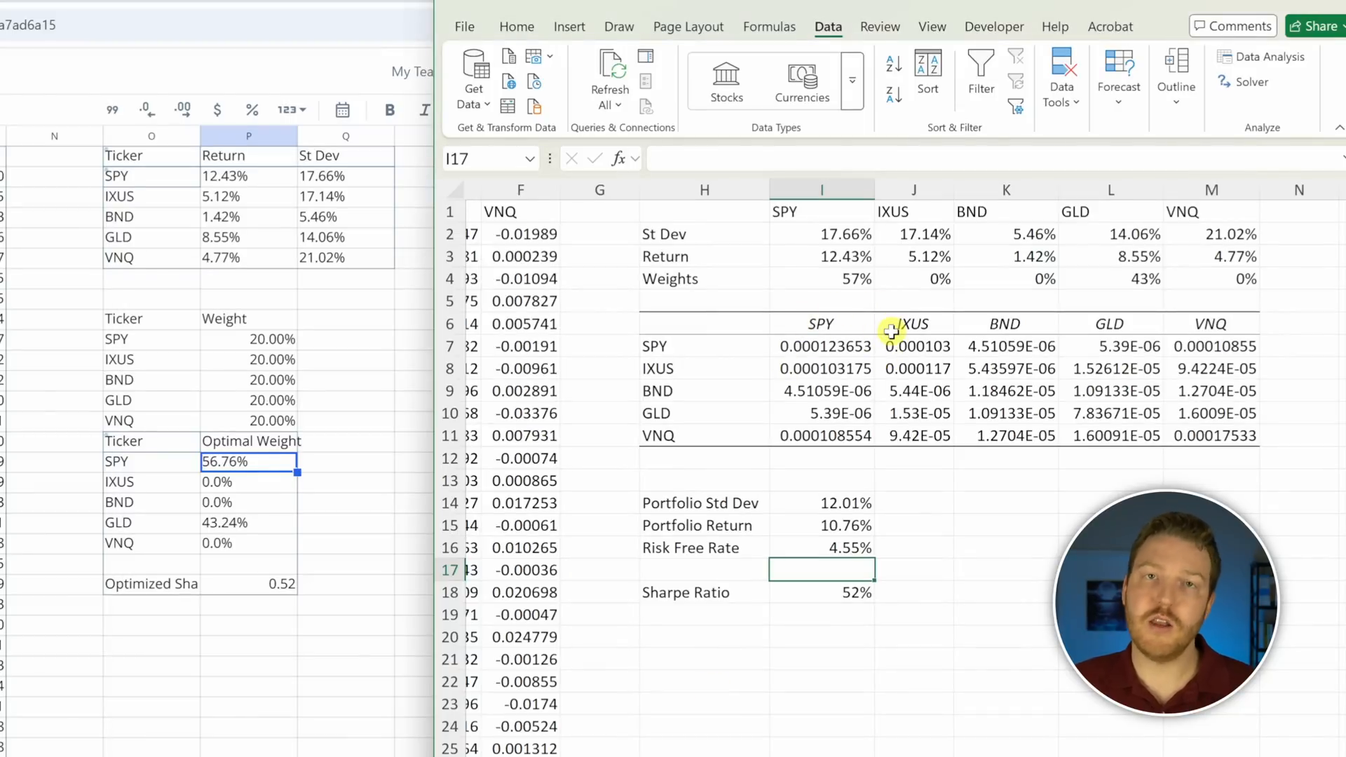
Step: Format the Excel portfolio weights in I4:M4 as percentages with two decimal places
mouse_move(842, 279)
mouse_down()
mouse_move(1214, 276)
mouse_move(905, 305)
mouse_move(851, 272)
mouse_up()
click(516, 26)
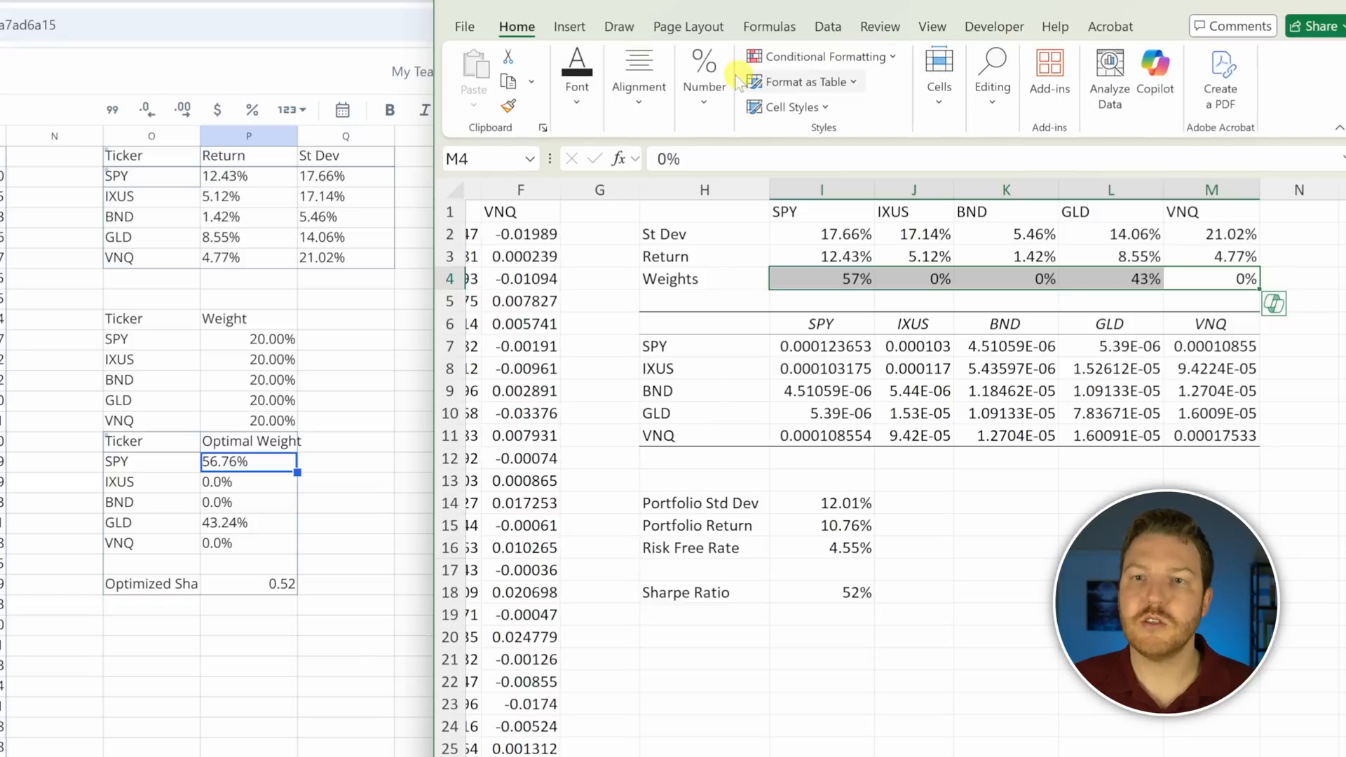
click(649, 93)
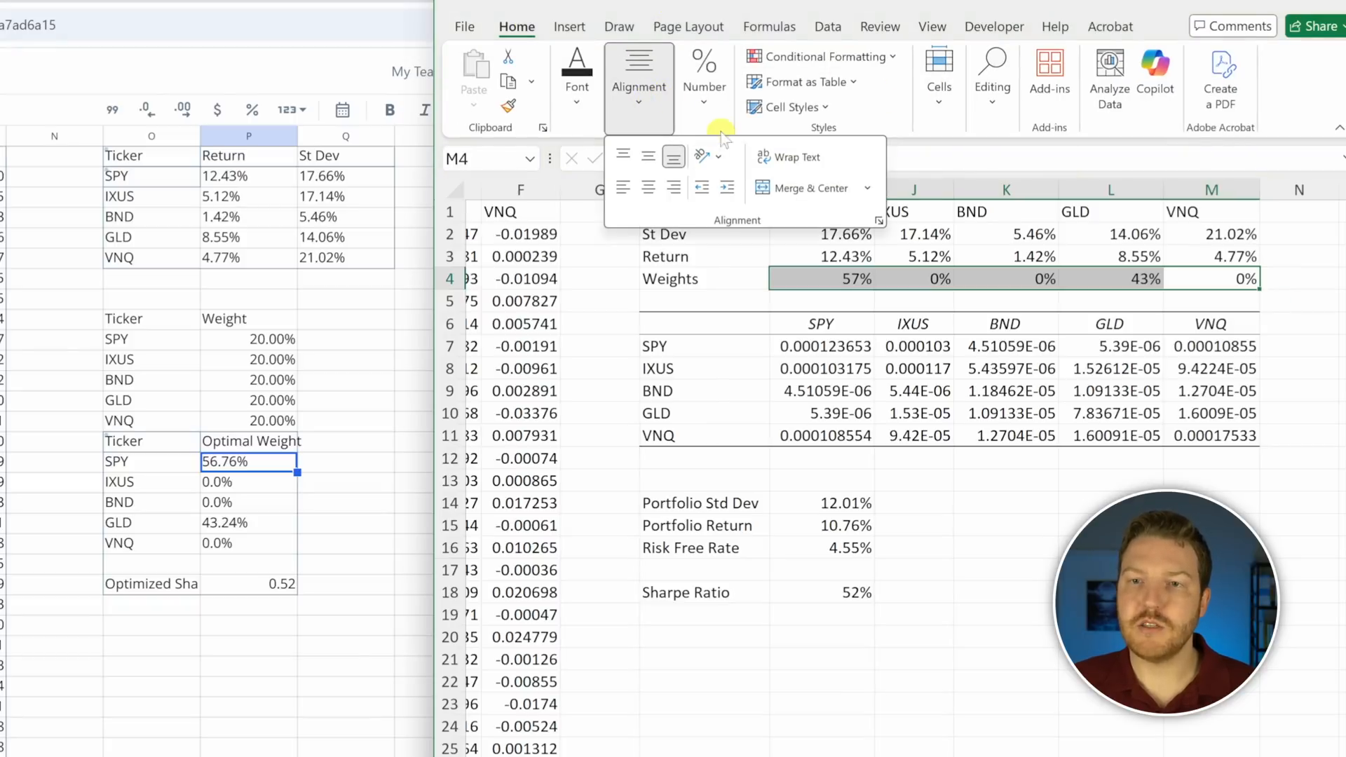
click(705, 98)
click(789, 189)
click(789, 189)
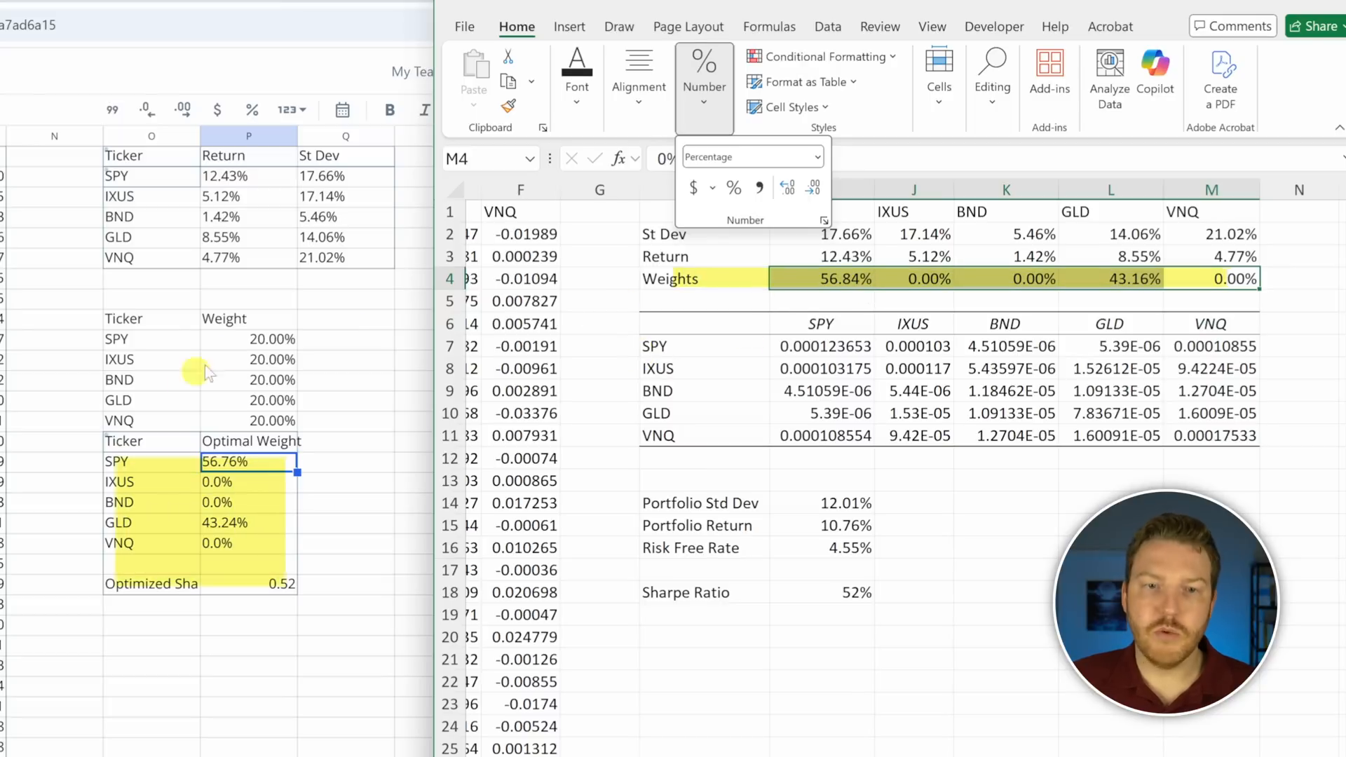
Step: Compare the SPY and GLD weights in I4 and L4 and the Sharpe Ratio in I18 with Quadratic's optimized results
click(836, 279)
click(842, 279)
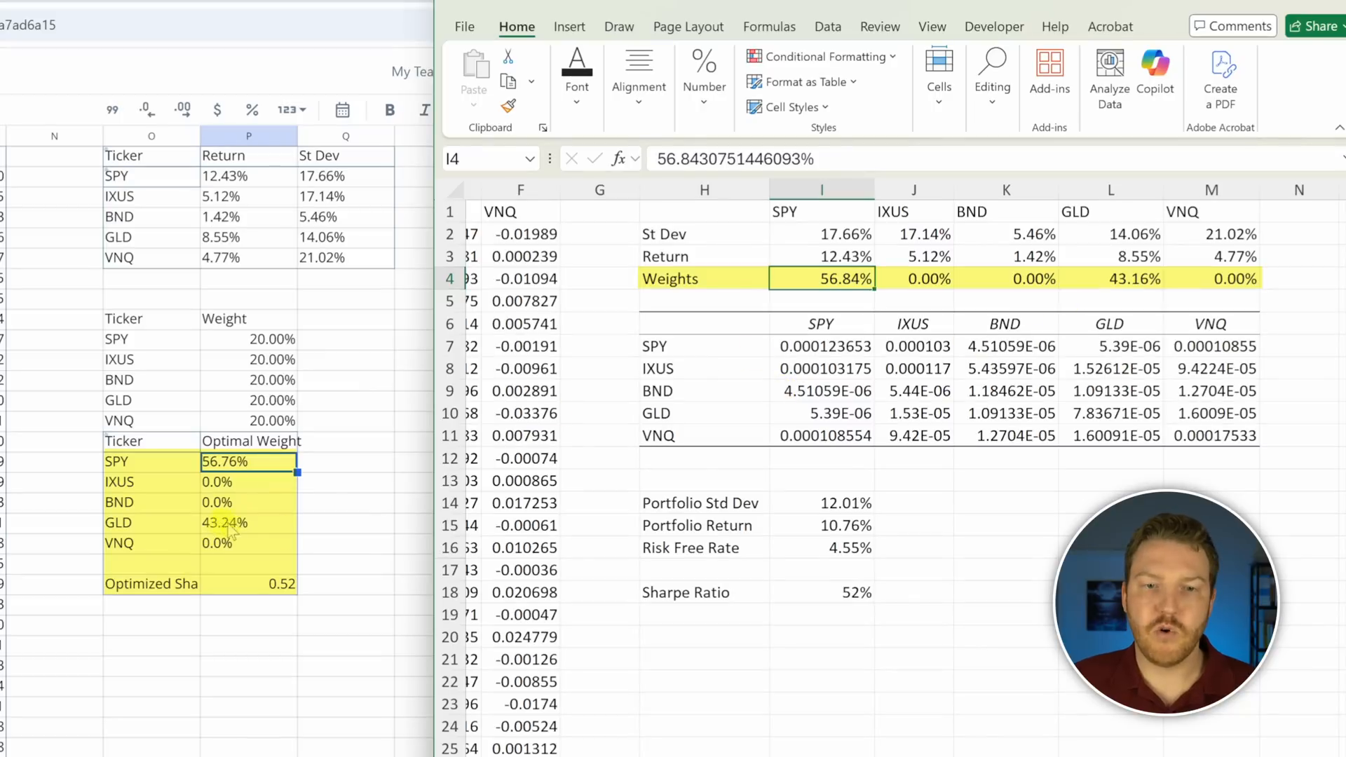
click(1132, 277)
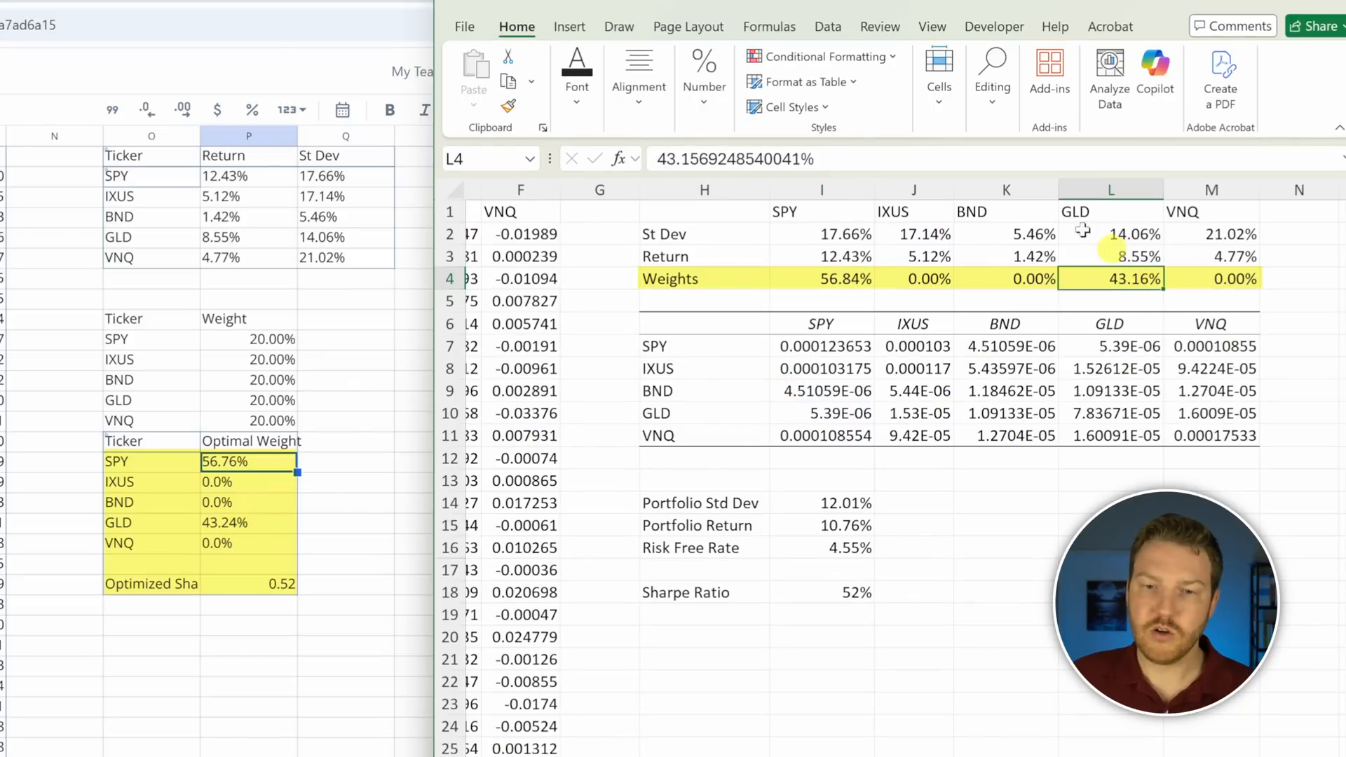
click(738, 594)
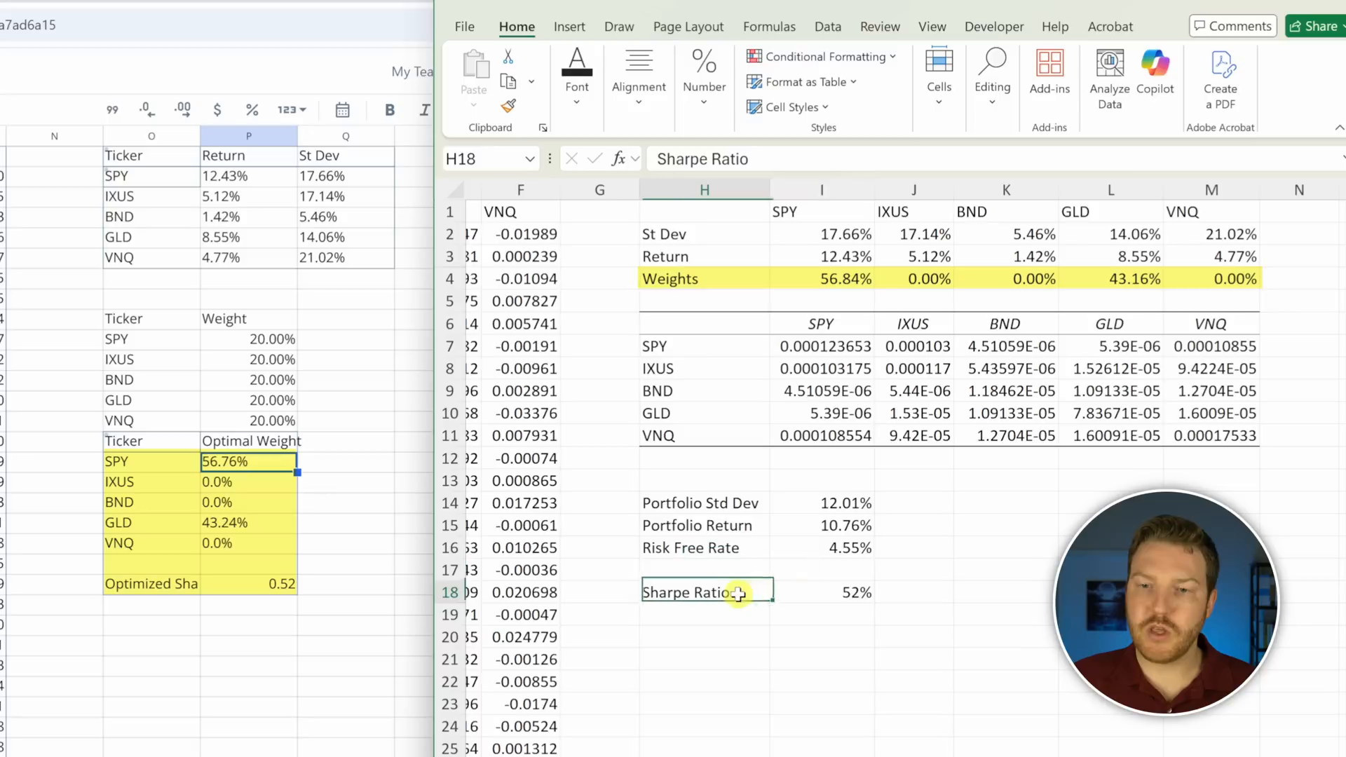
click(843, 588)
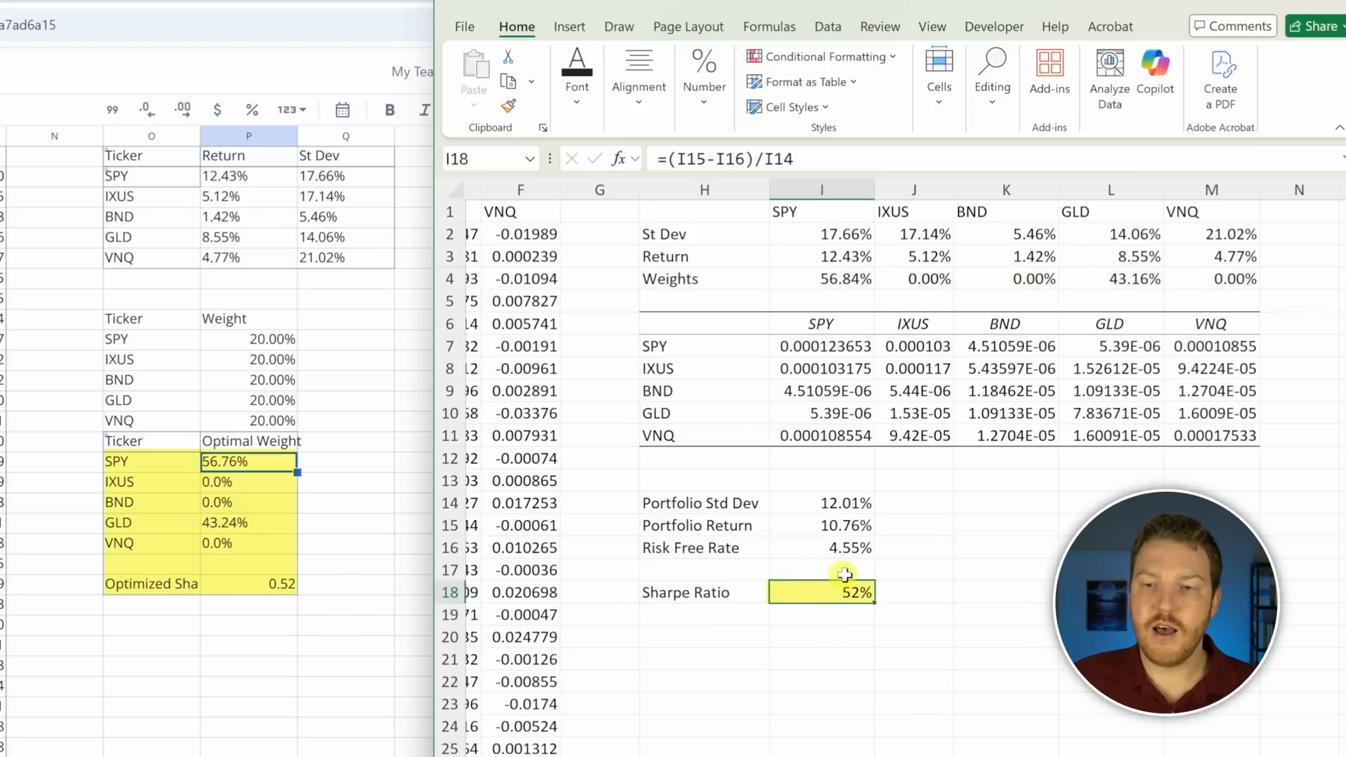
Step: Return to Quadratic, compare the Sharpe ratios in P22 and S11, and examine the SPY and GLD statistics and each ticker's optimal weight
click(265, 579)
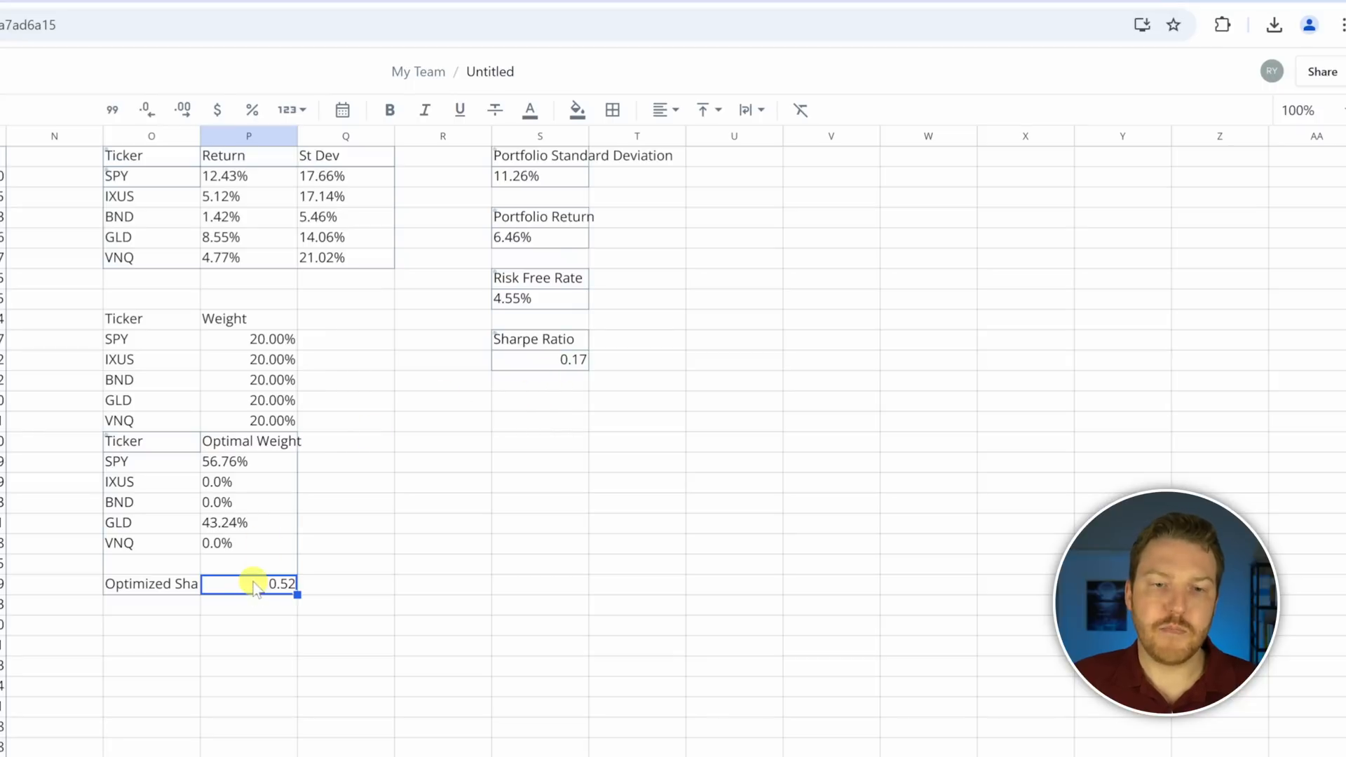
click(561, 358)
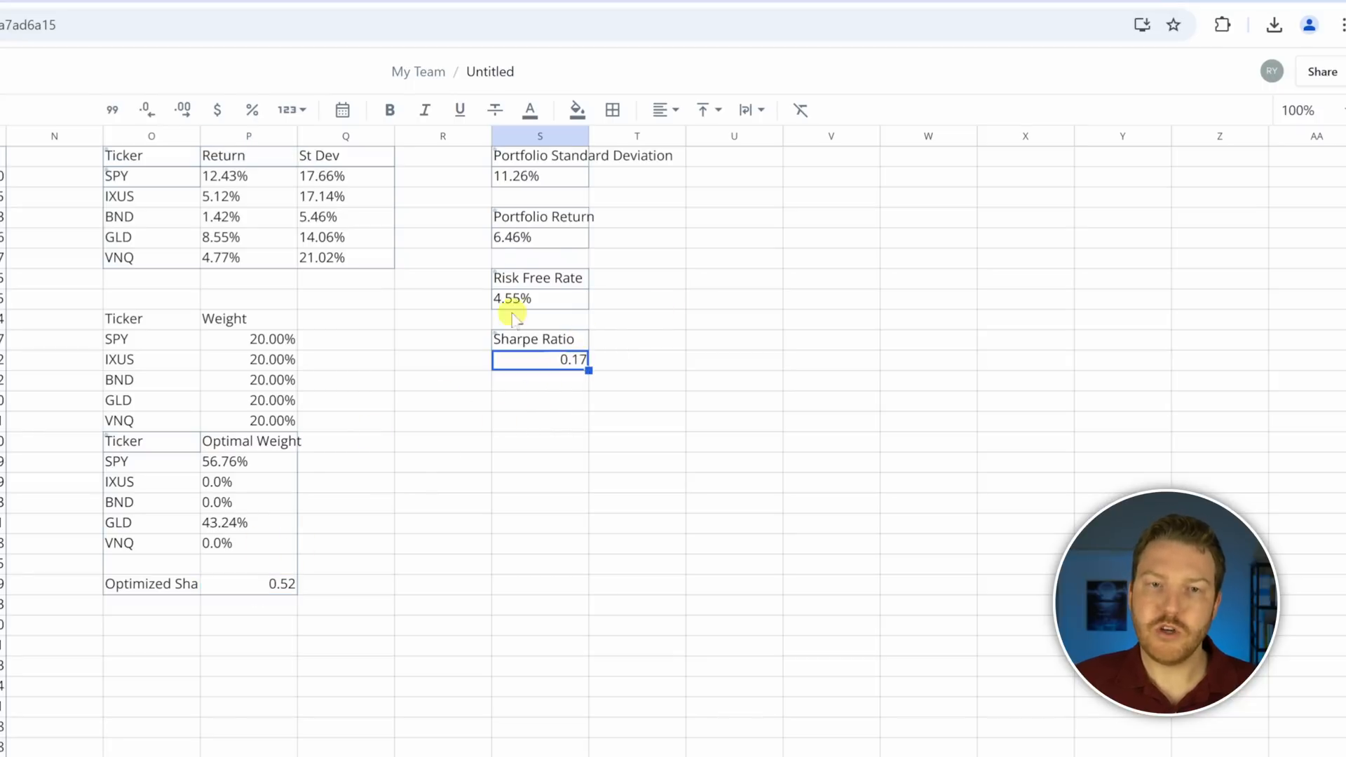
drag(161, 176, 368, 166)
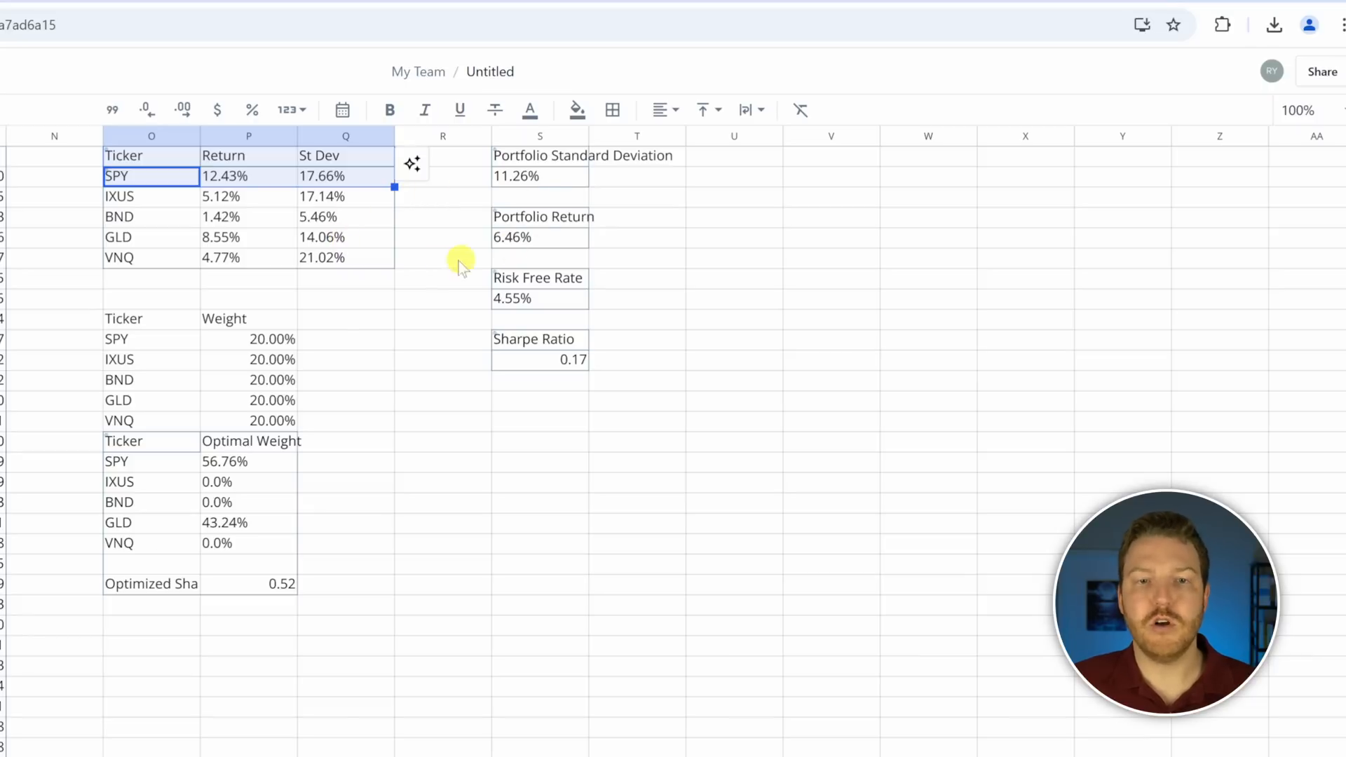
drag(179, 242, 354, 237)
drag(166, 484, 210, 506)
drag(150, 543, 224, 543)
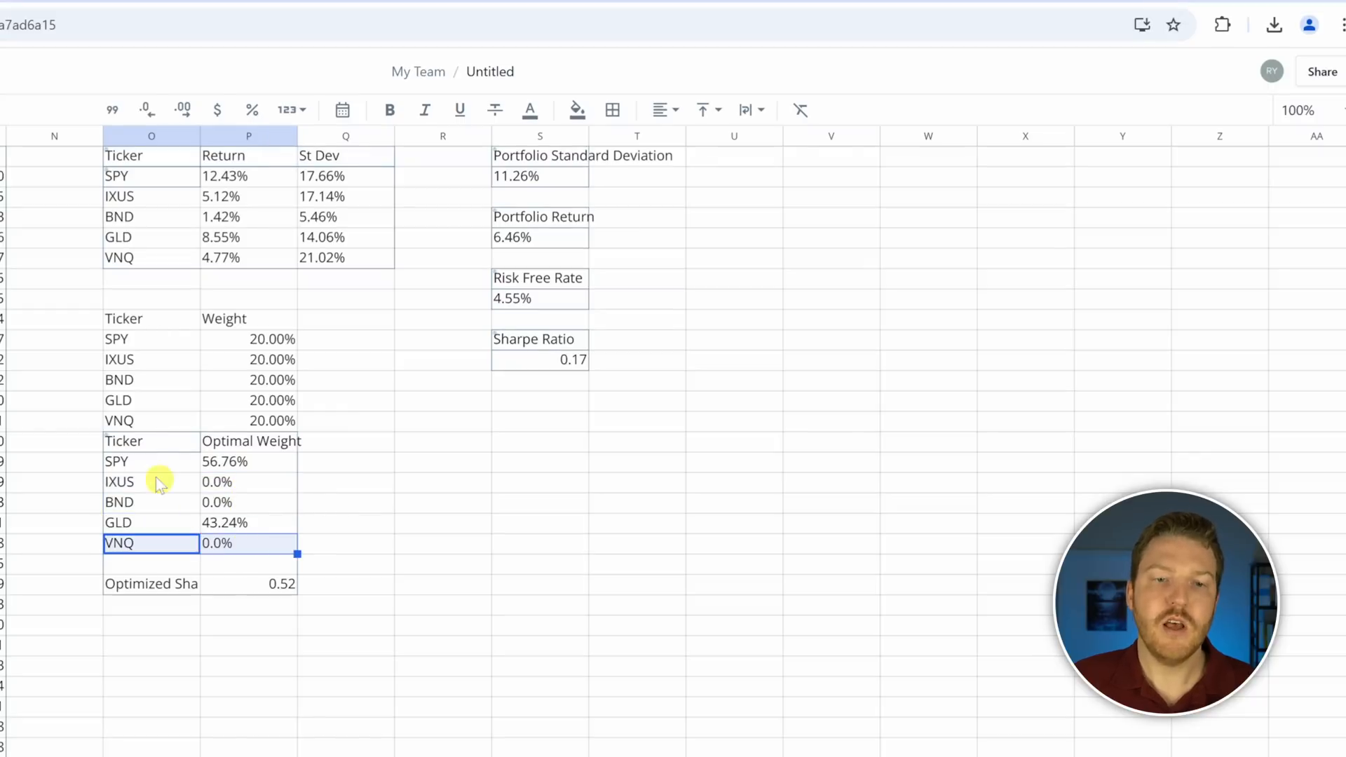
drag(137, 456, 234, 460)
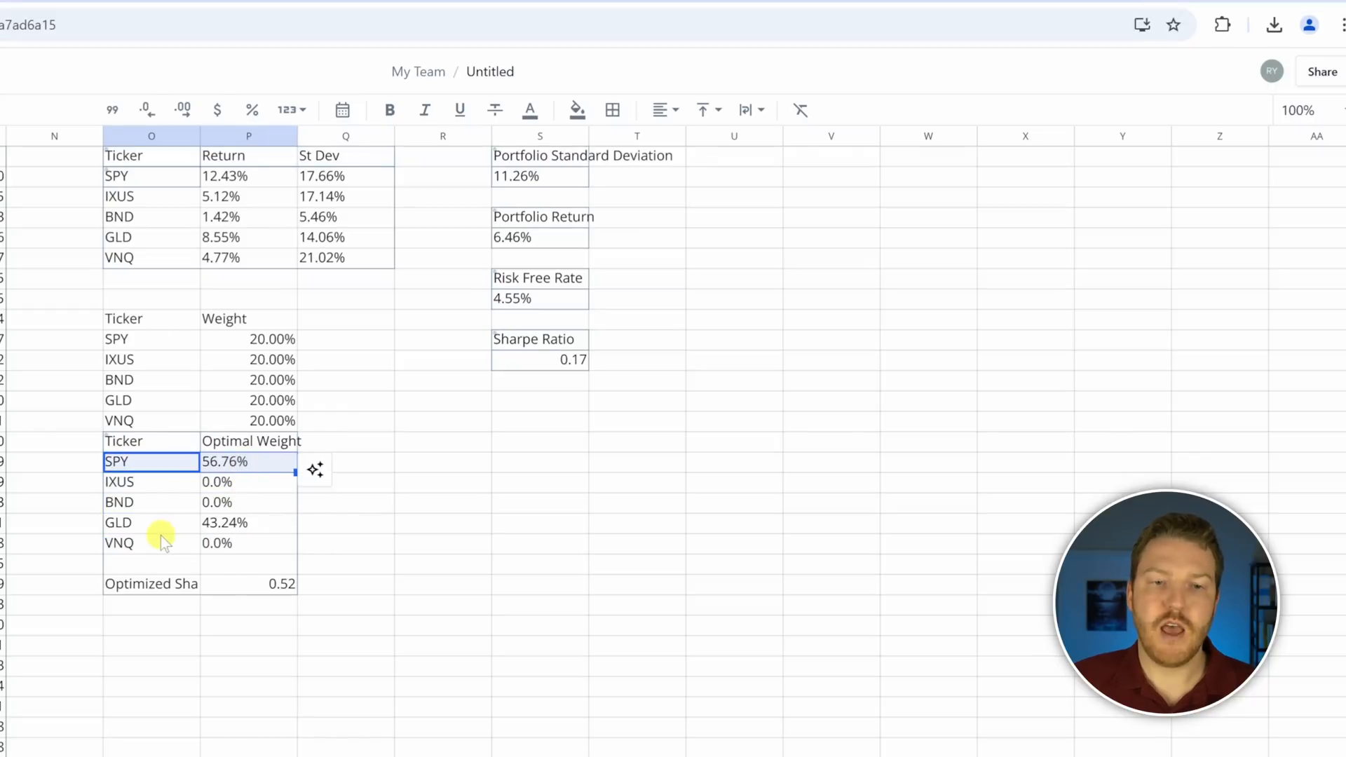
drag(116, 523, 240, 530)
click(265, 585)
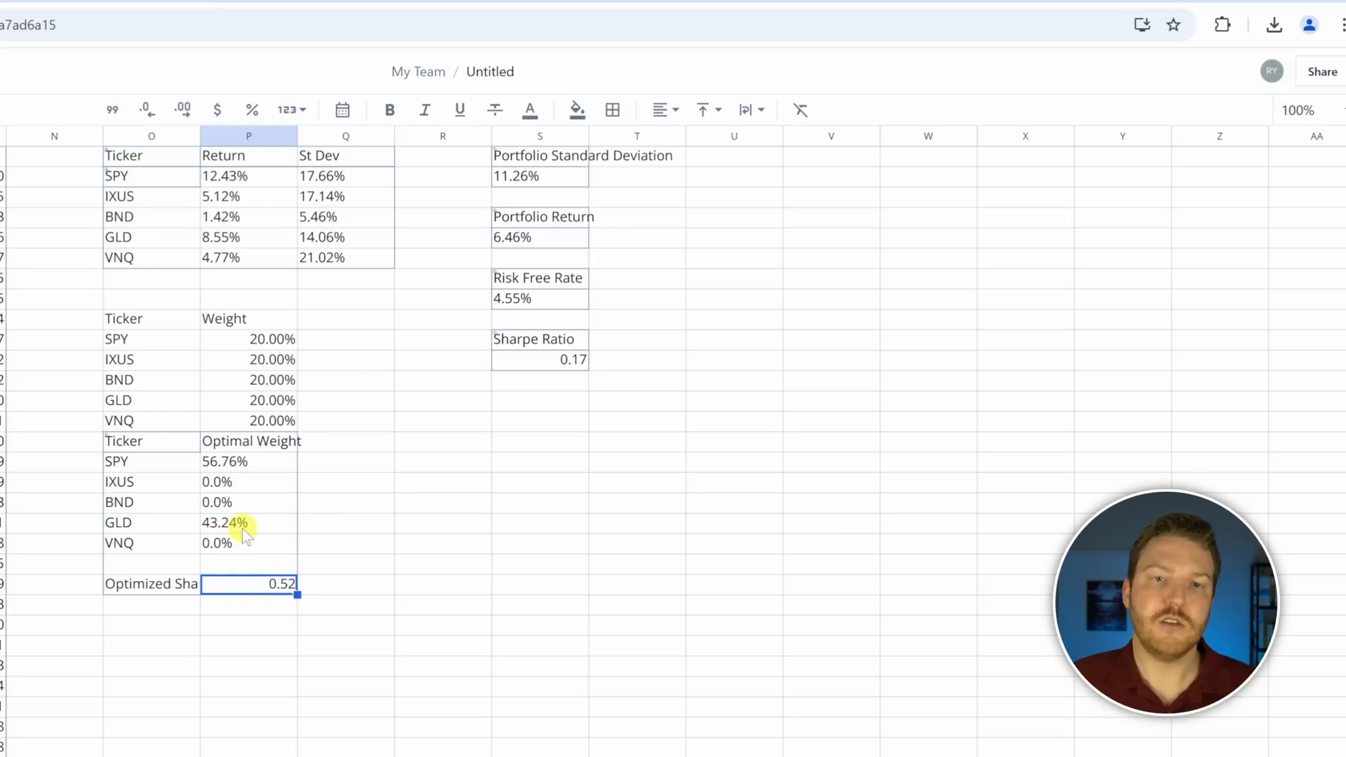